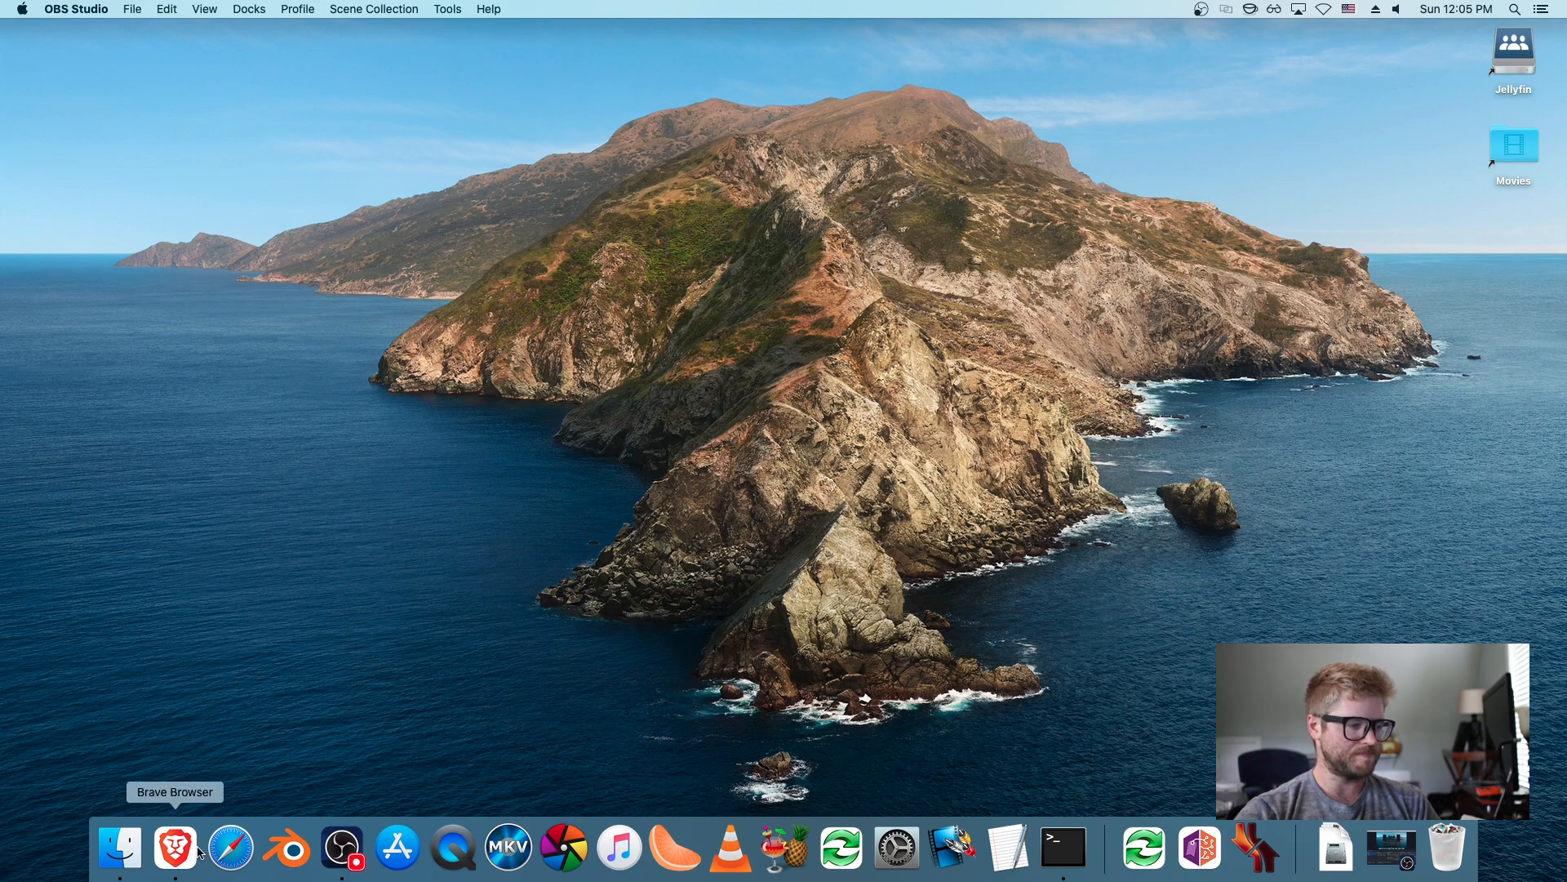
- Search the Jellyfin library for "liberty" and start playing The Man Who Shot Liberty Valance
scroll(434, 400, up, 8)
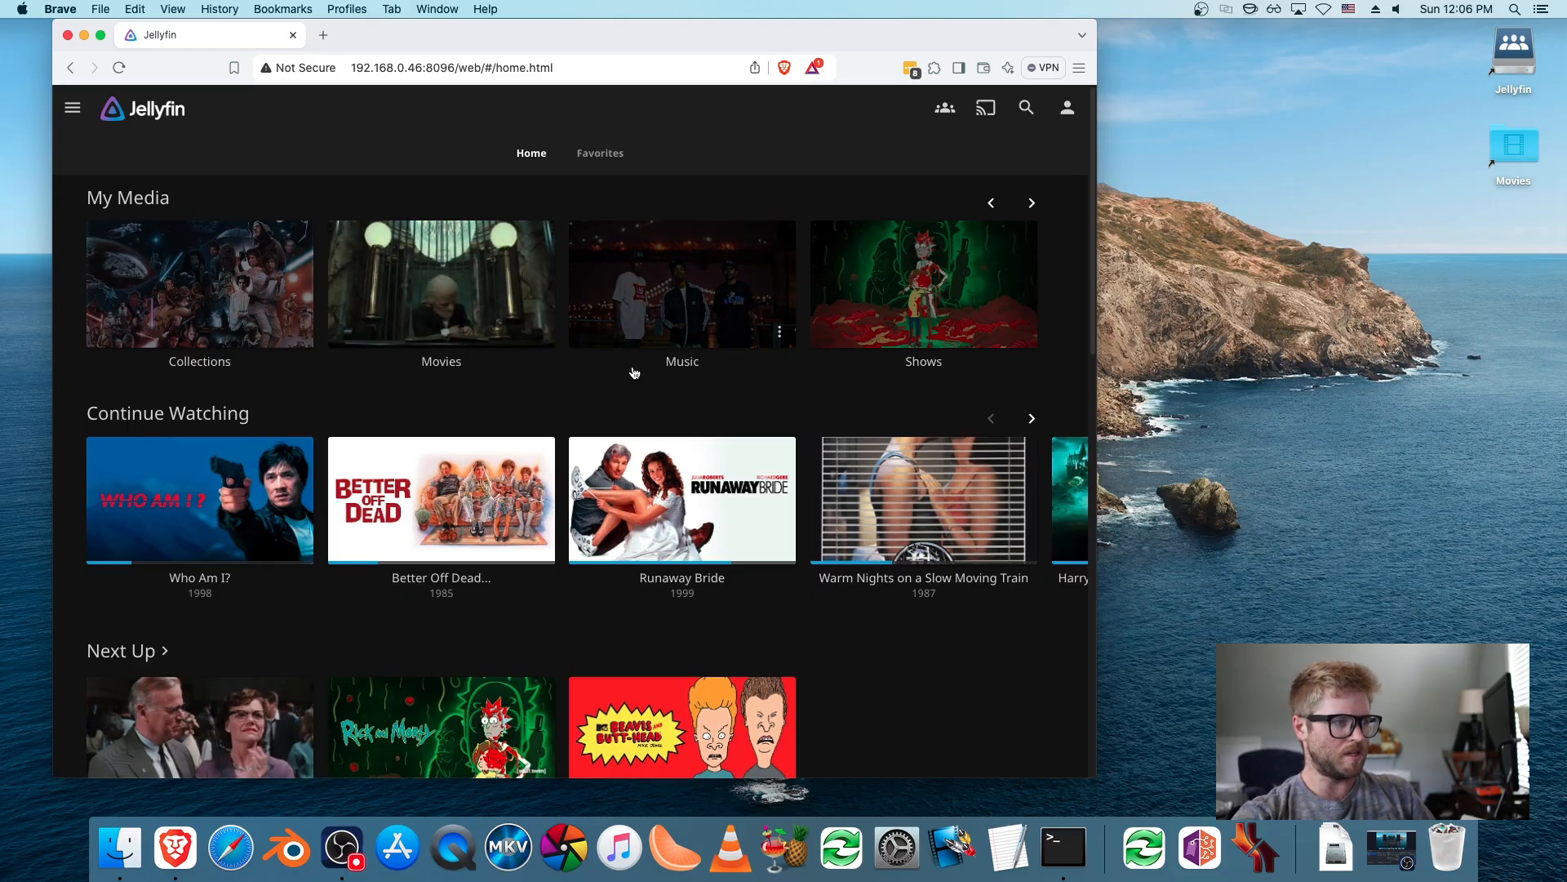
scroll(647, 393, down, 3)
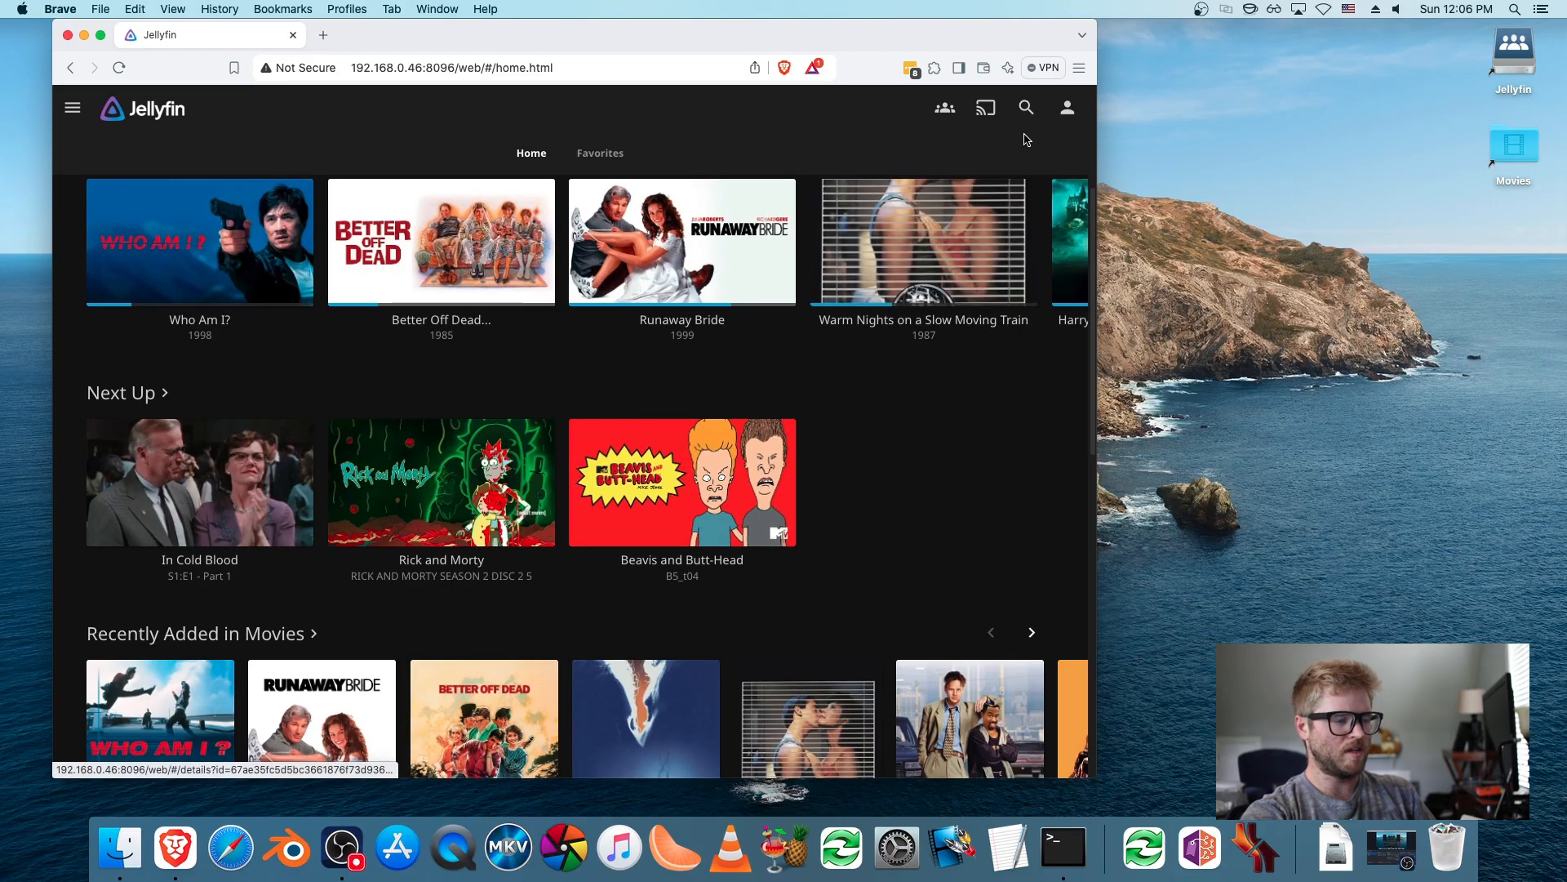
click(1027, 108)
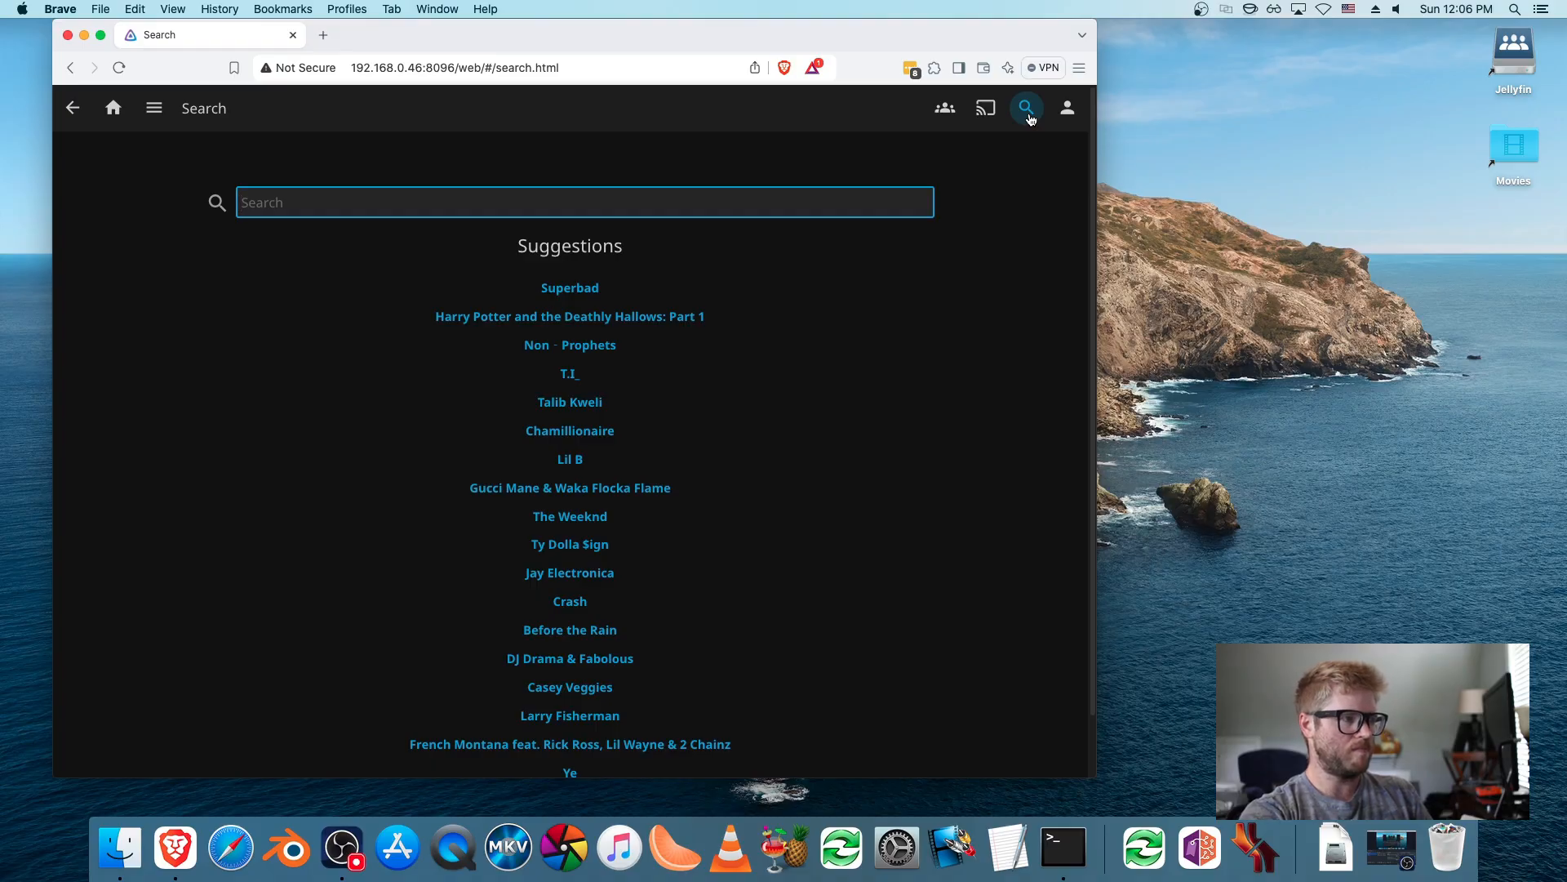
text(libert)
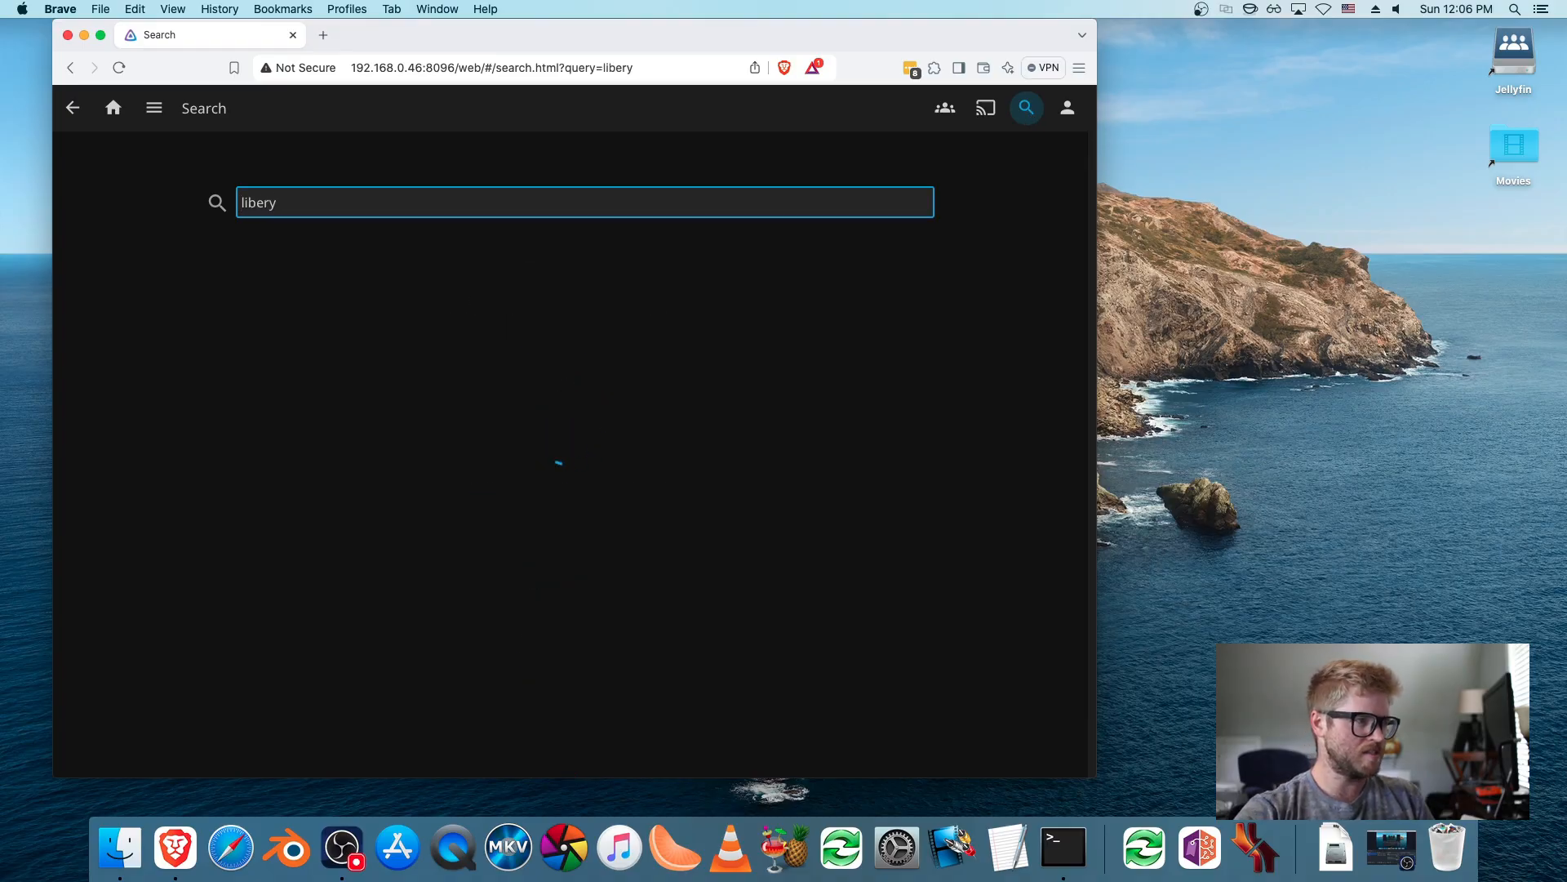
text(y)
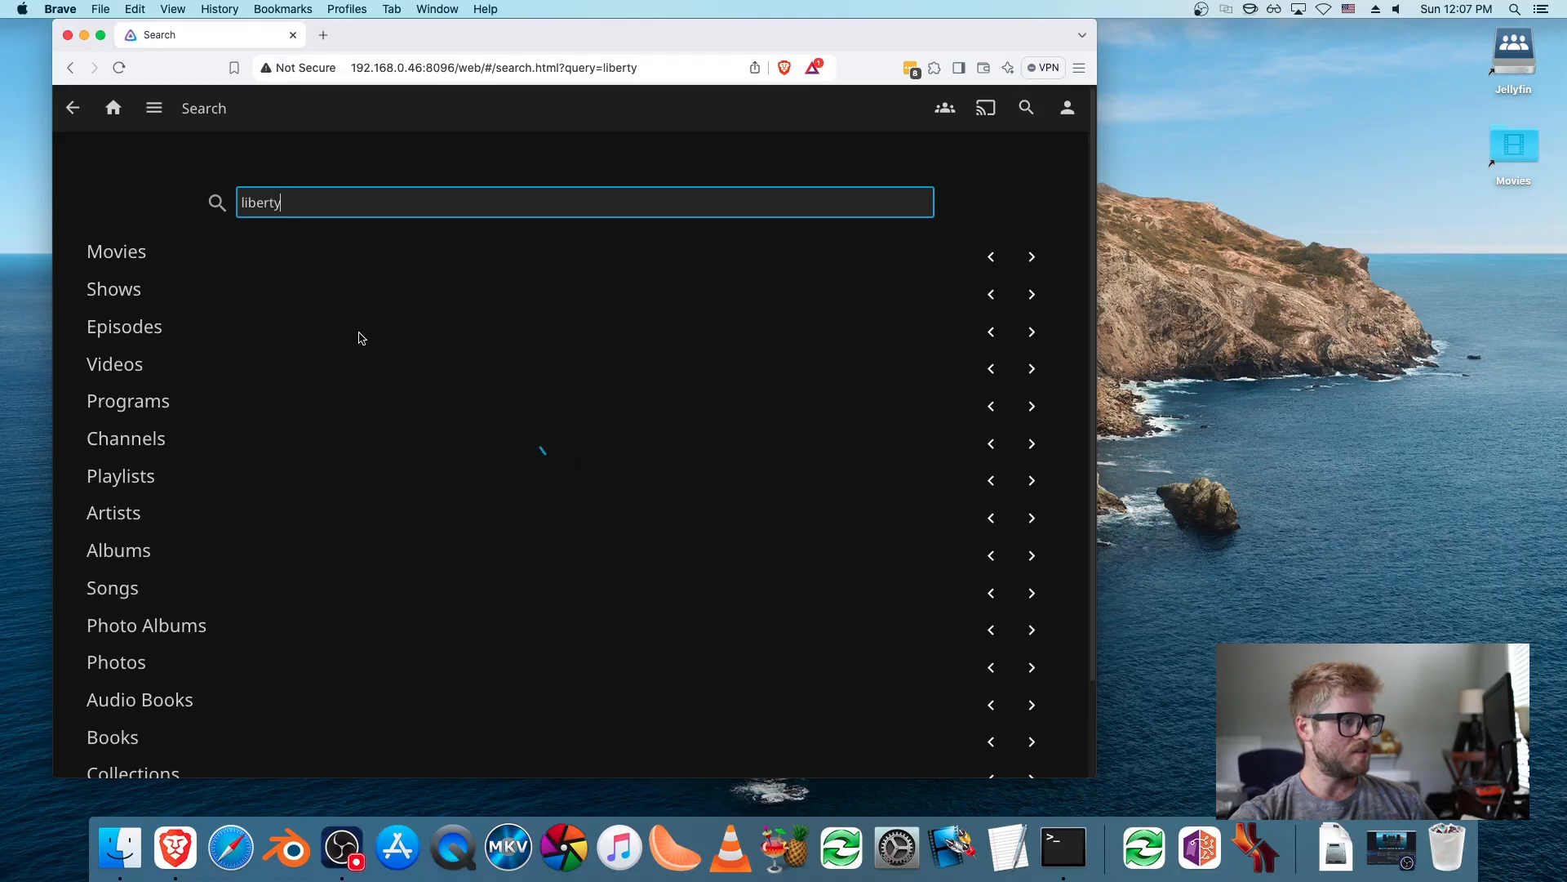
click(113, 390)
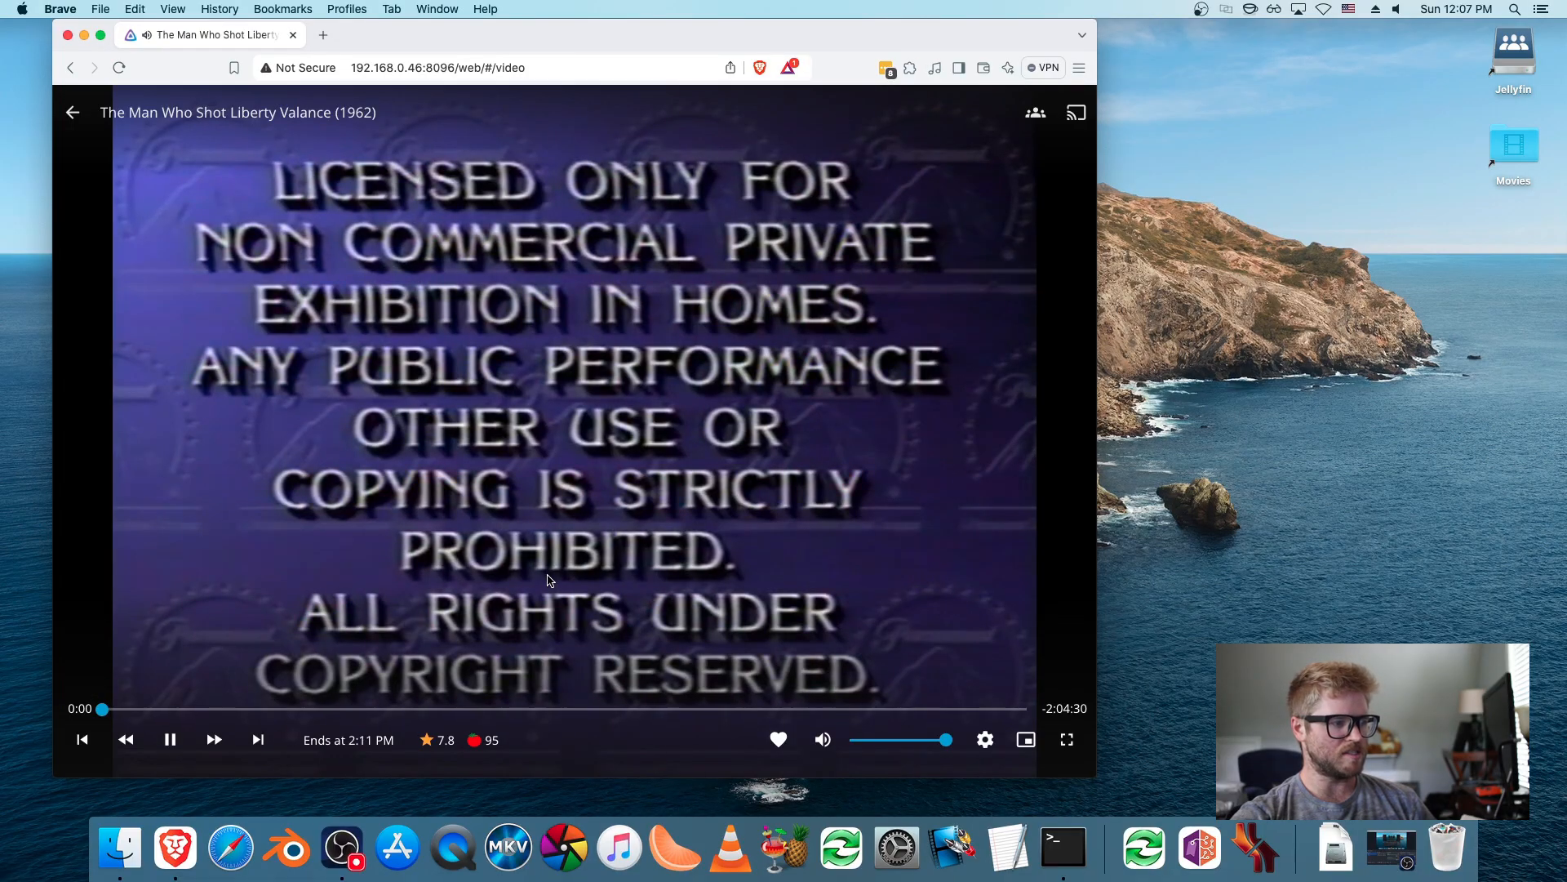
- Skip the movie ahead to about 9:25 to check its playback settings, and pause it
click(170, 709)
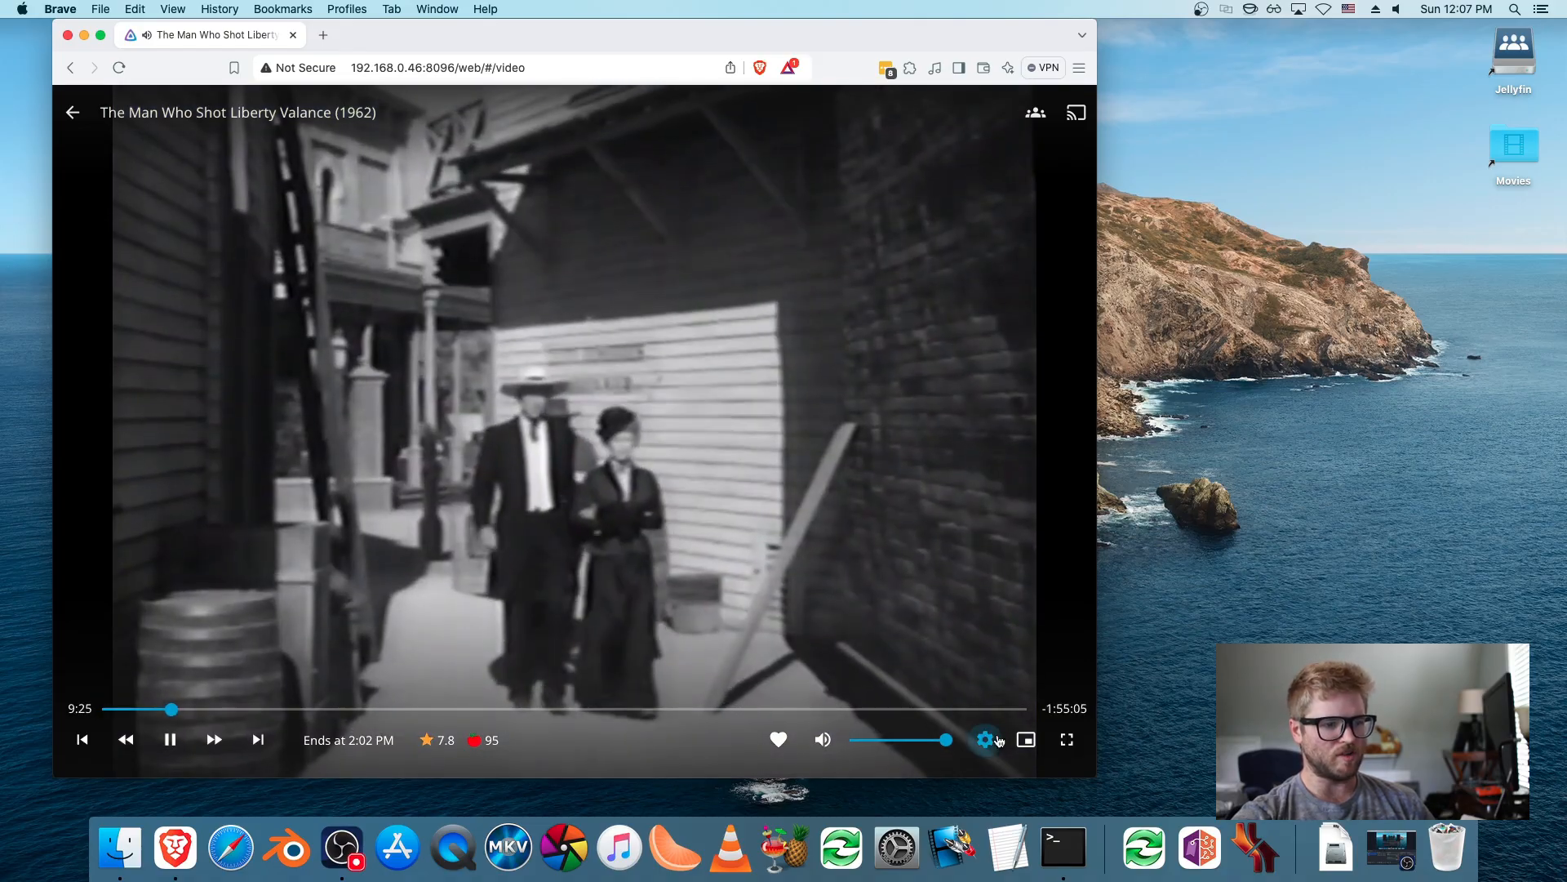
click(987, 739)
click(729, 595)
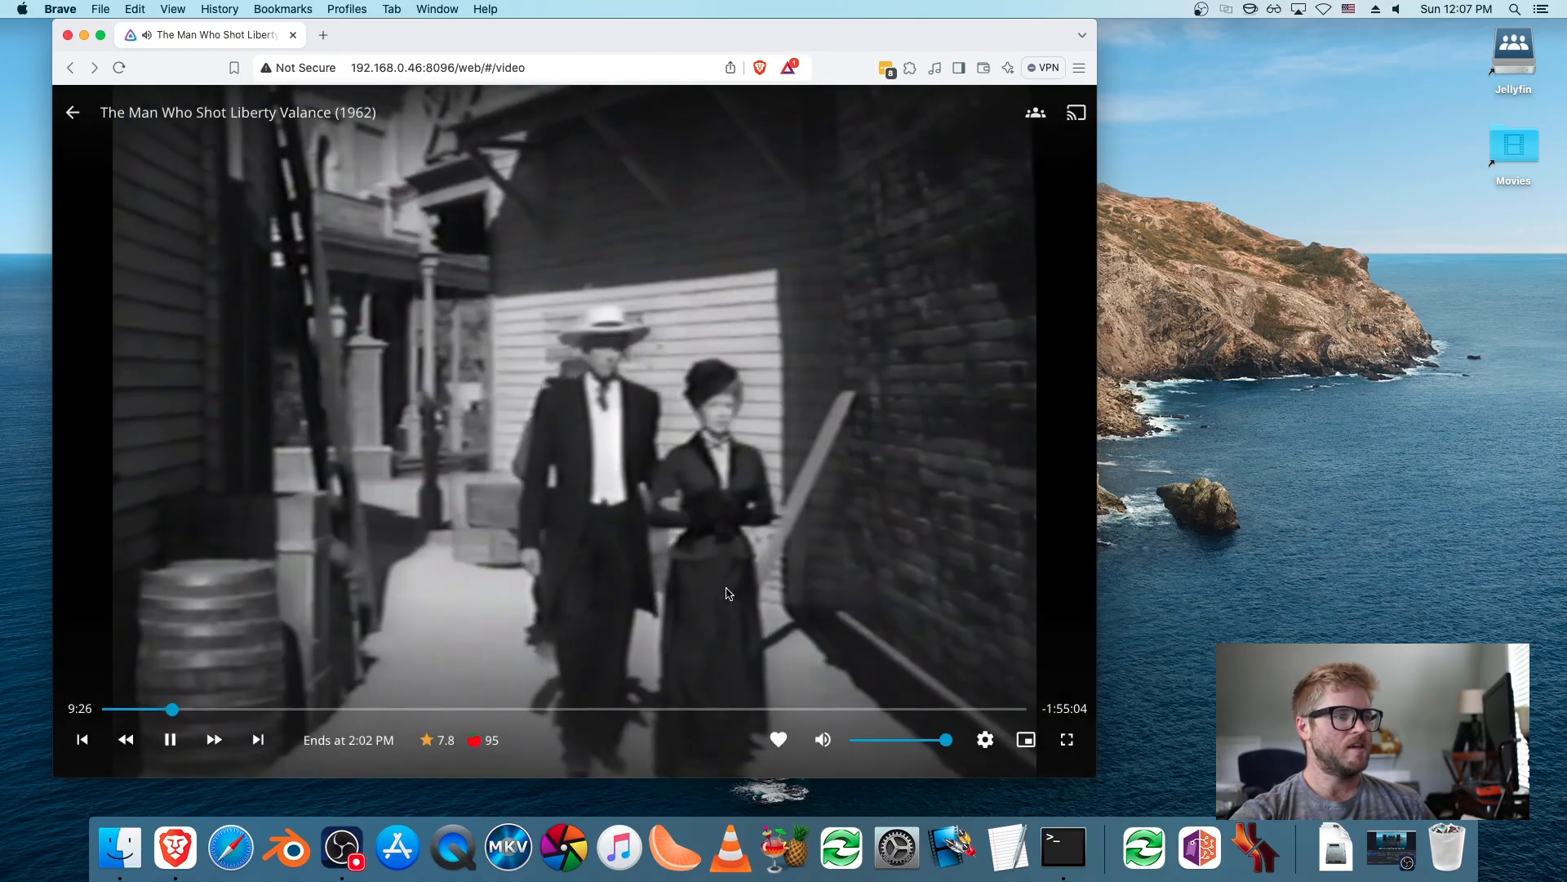
click(515, 400)
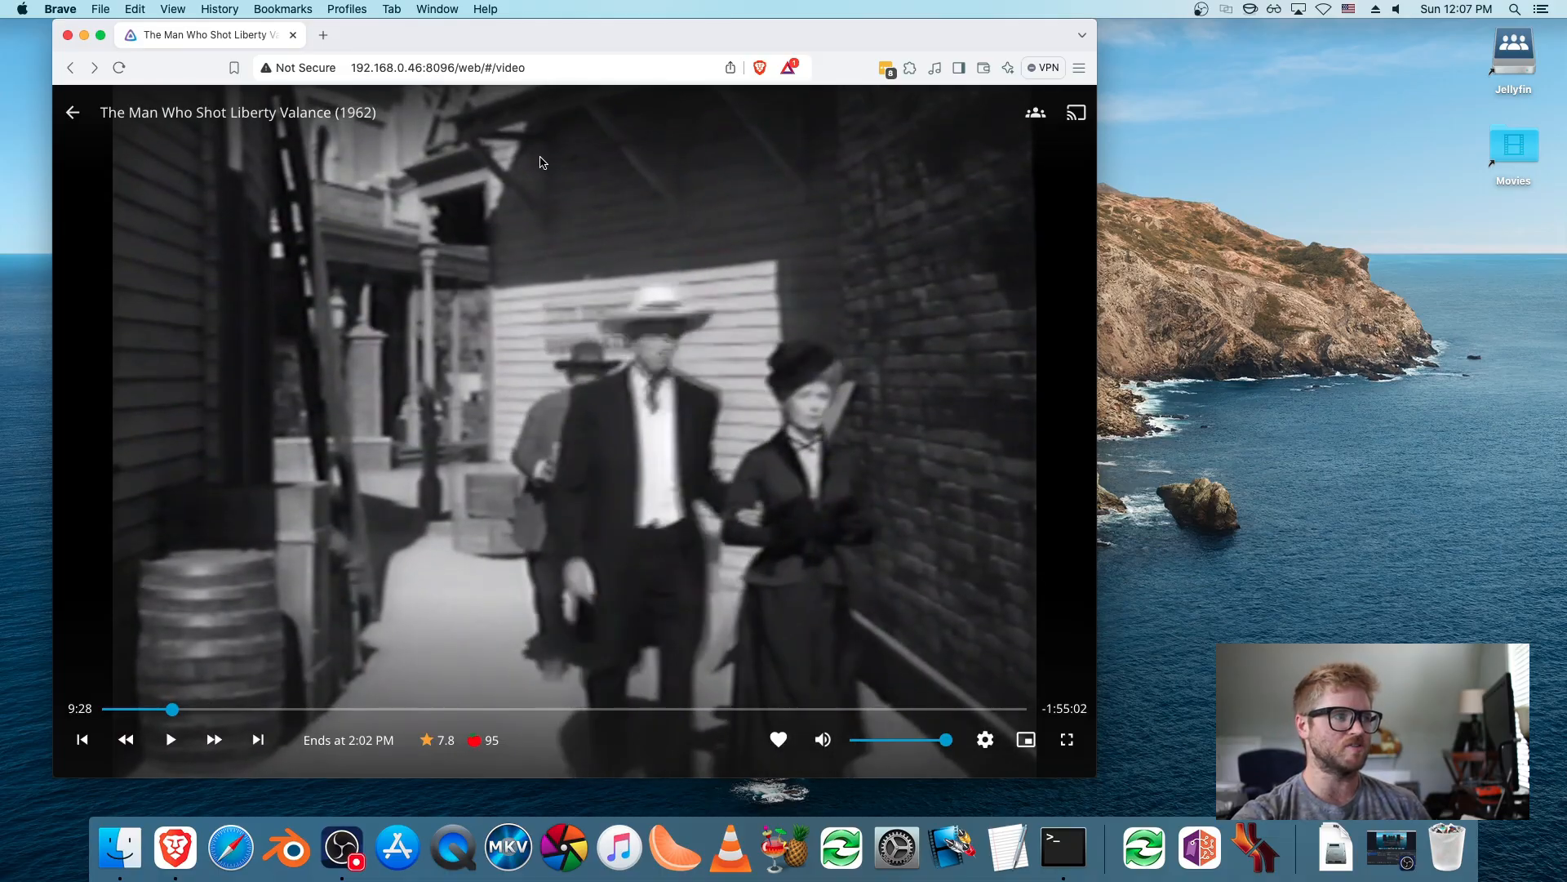
- Open opensubtitles.org in a new browser tab
click(323, 34)
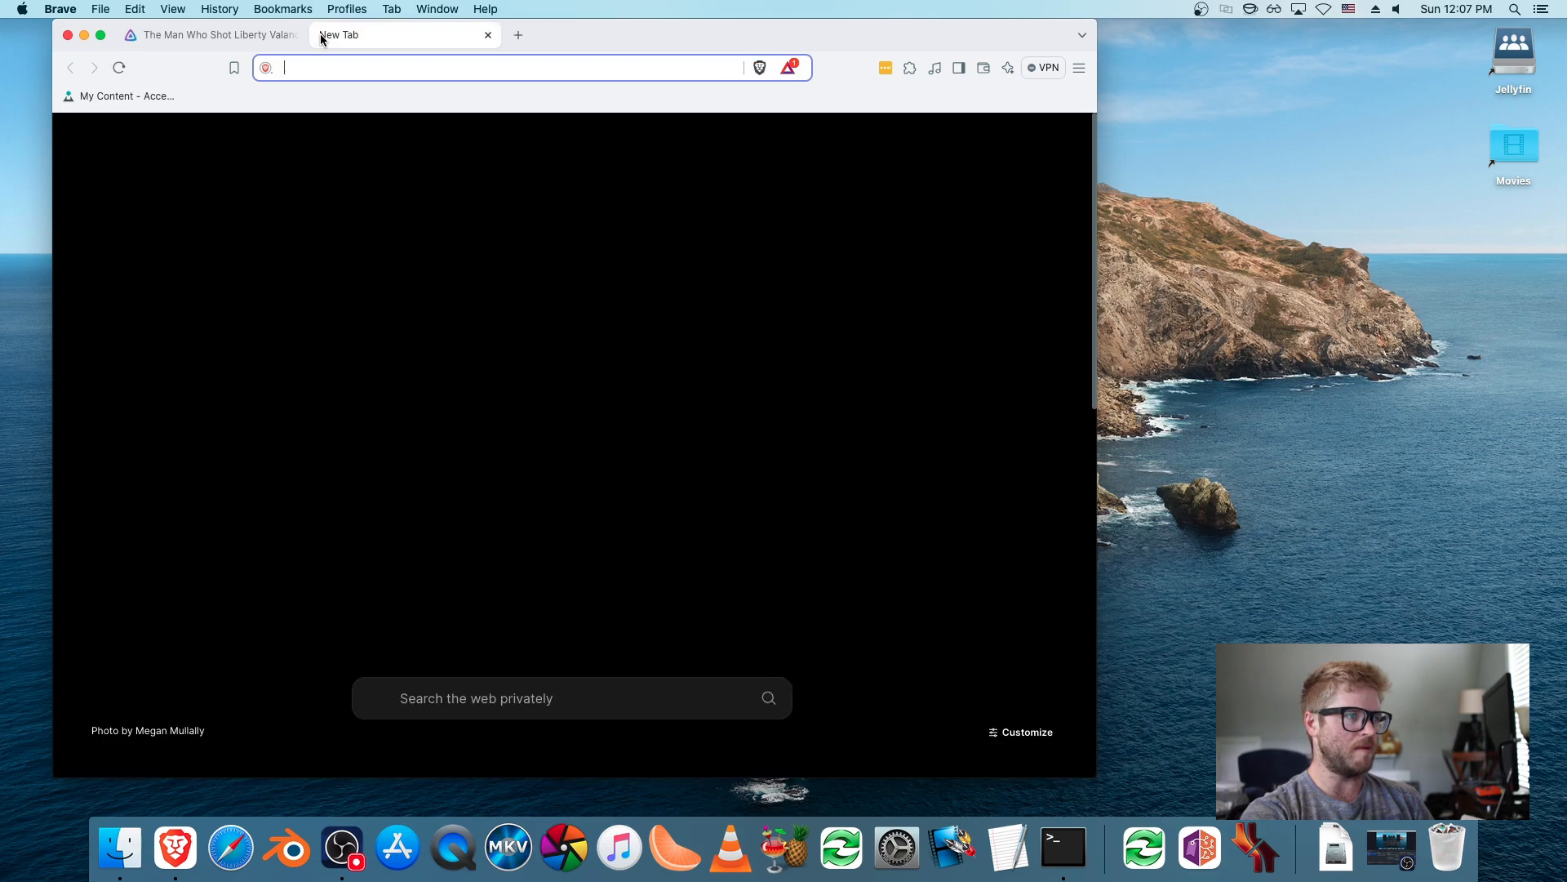
text(opensubtitles.)
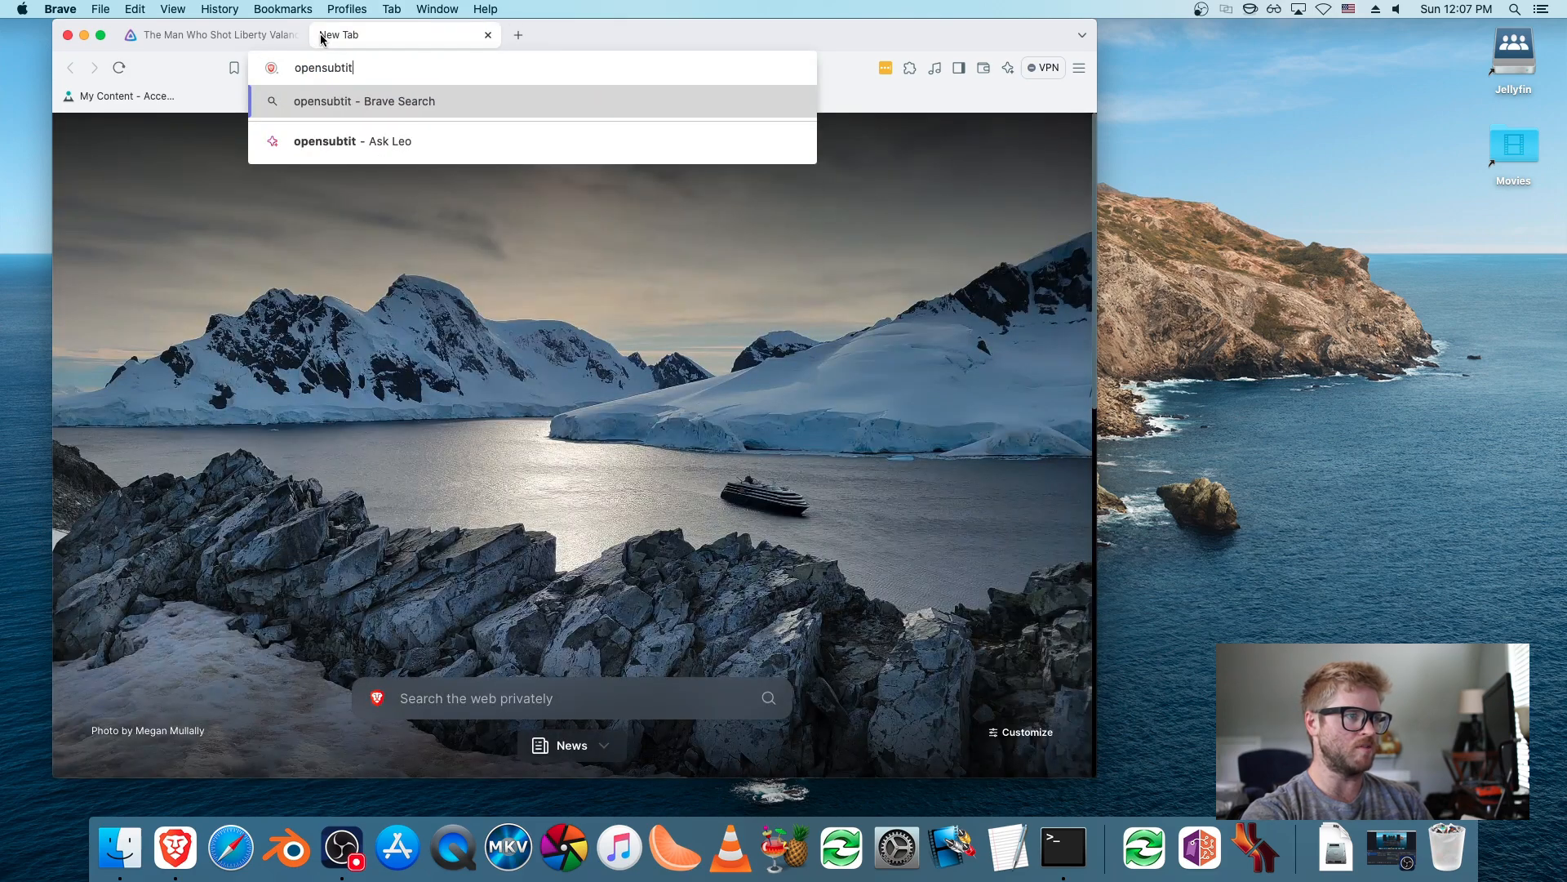
text(org)
key(Return)
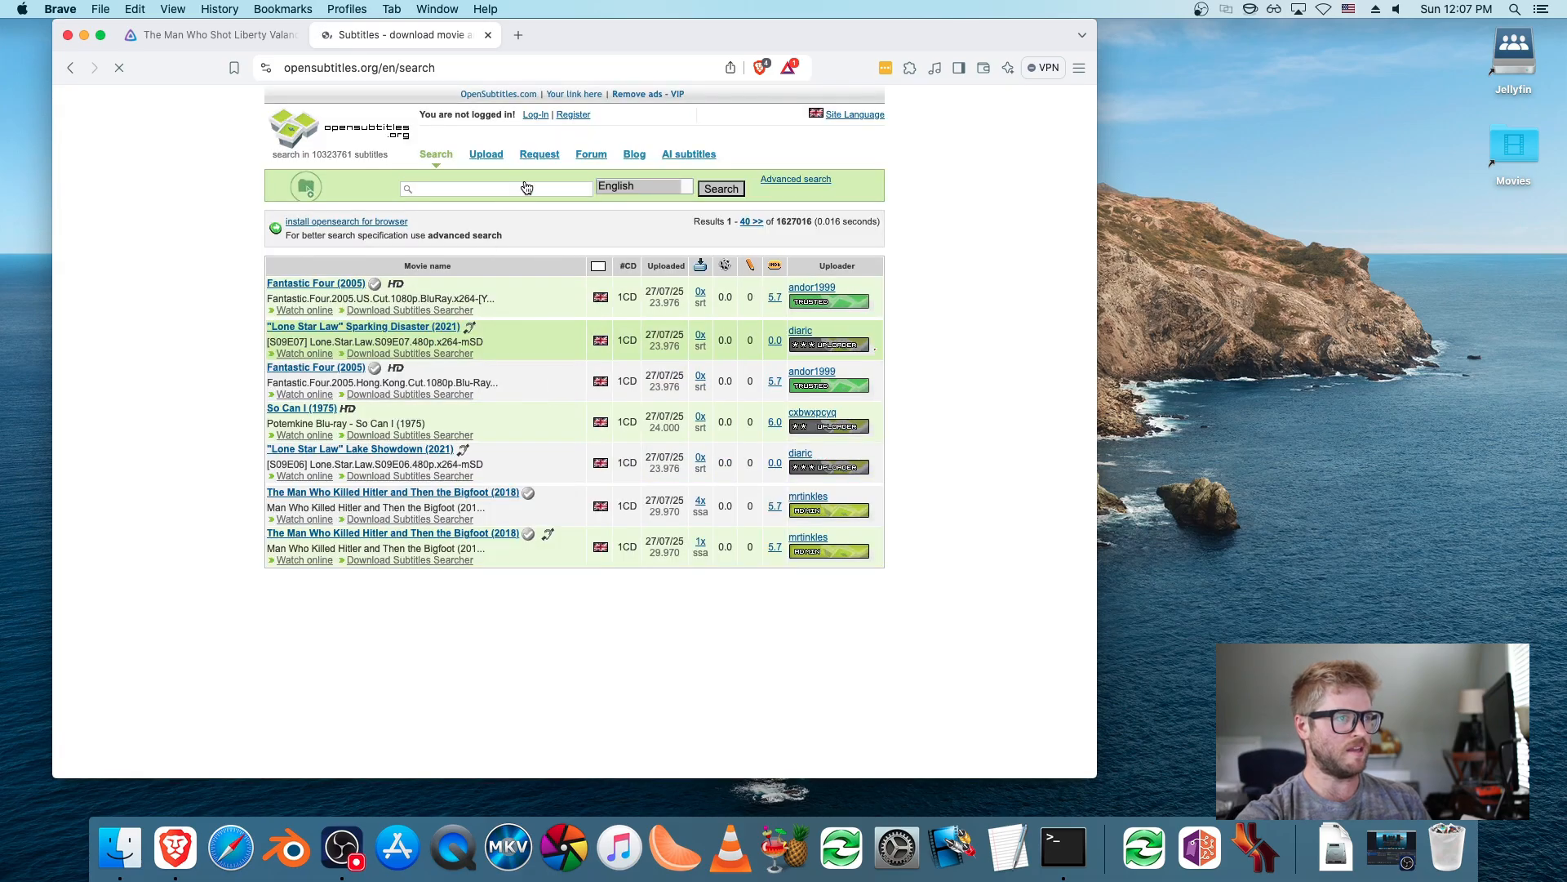
- Search for "the man who shot liberty", open the matching film and keep English as its subtitle language
text(the )
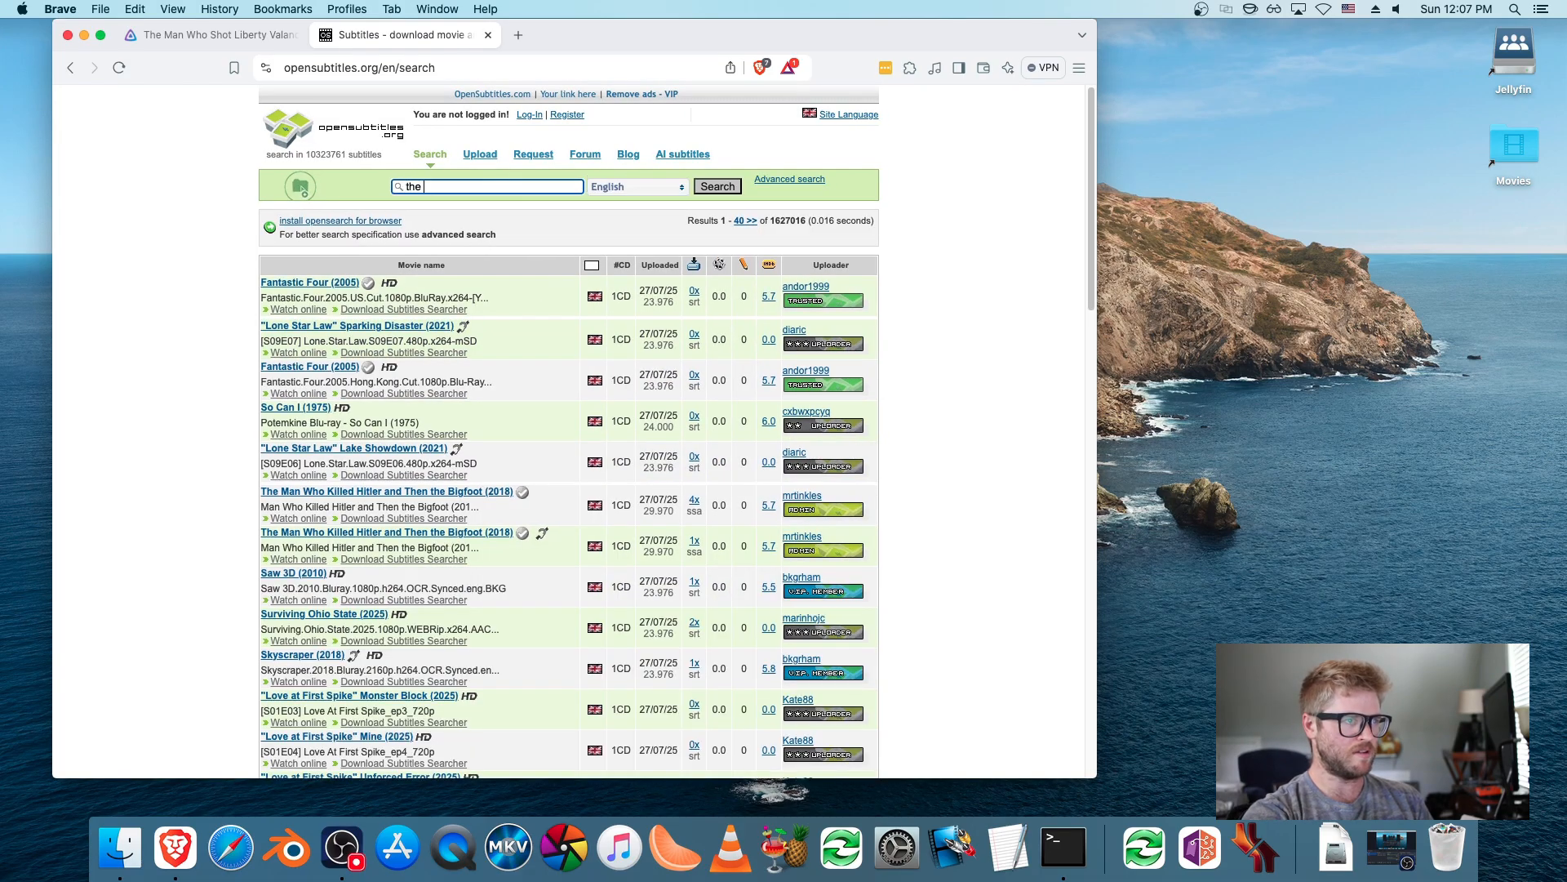
text(man who shot liberty)
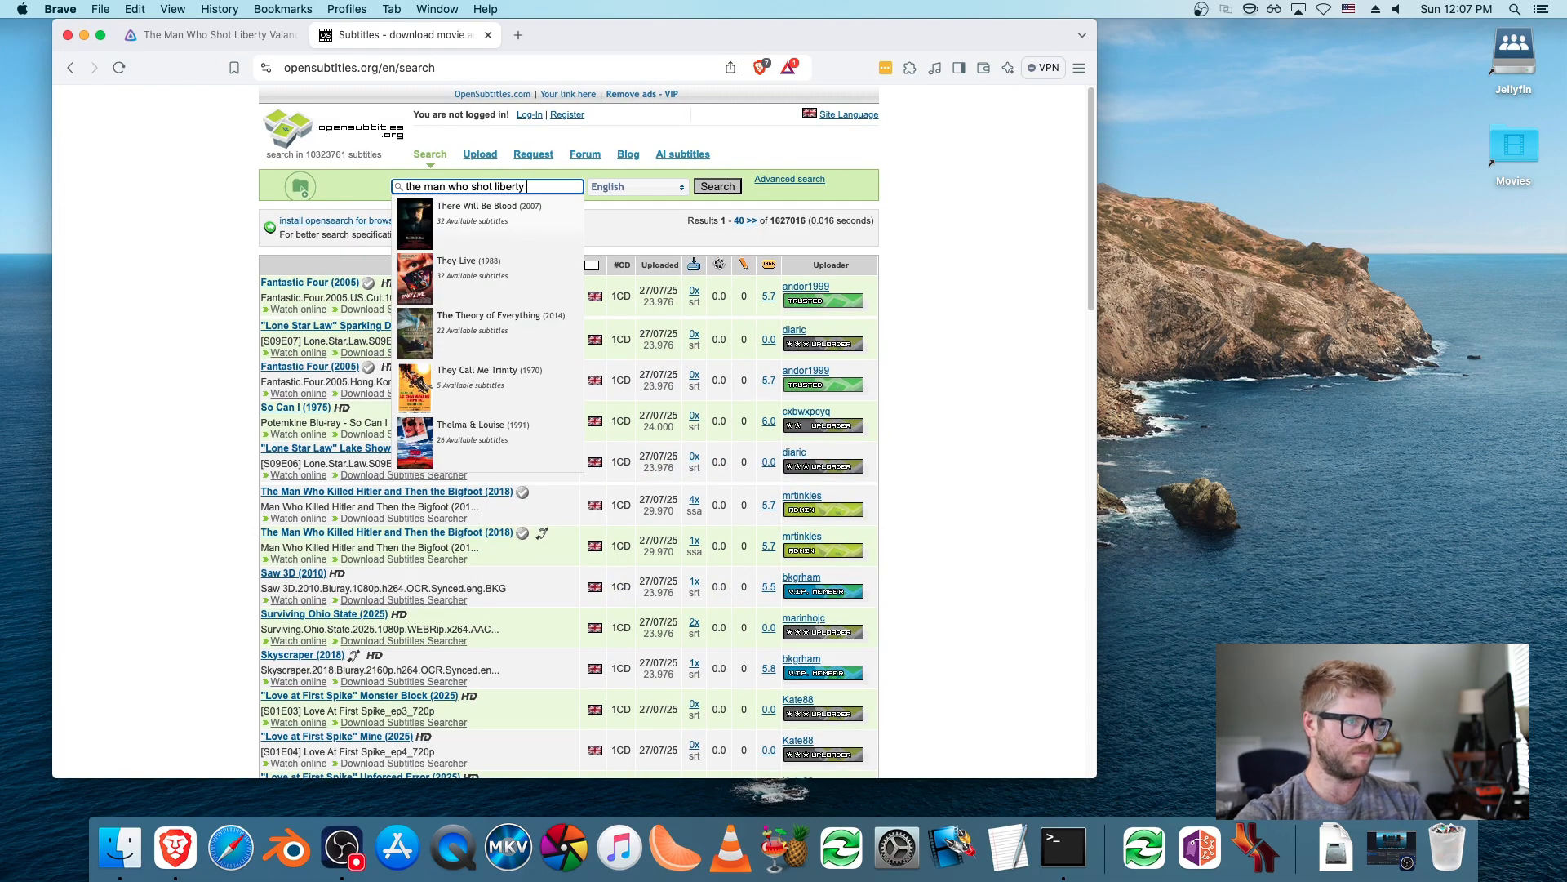
click(483, 228)
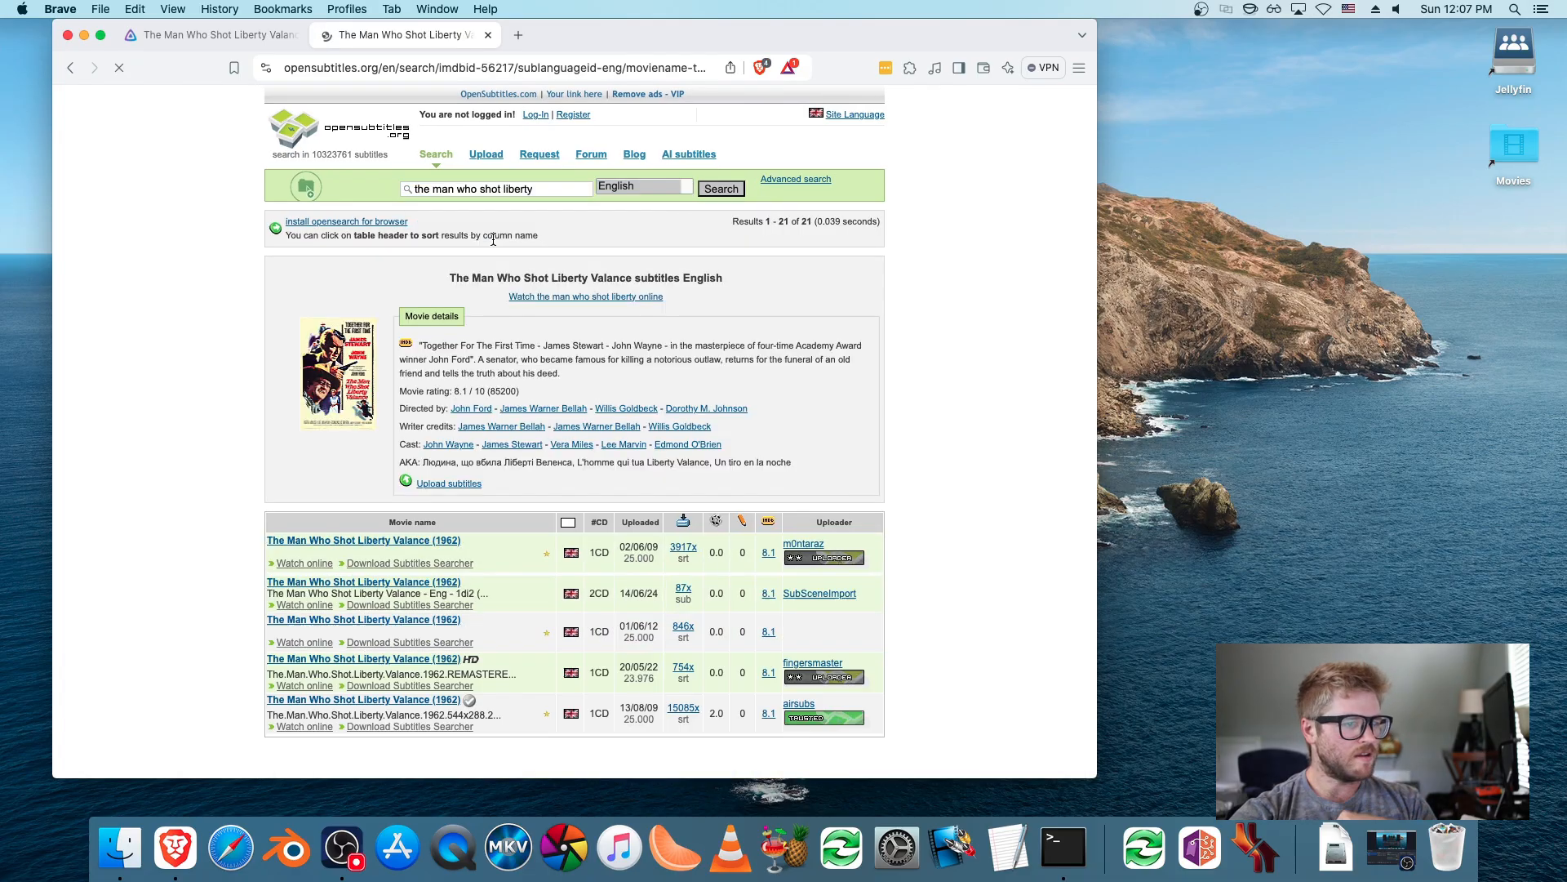
click(561, 525)
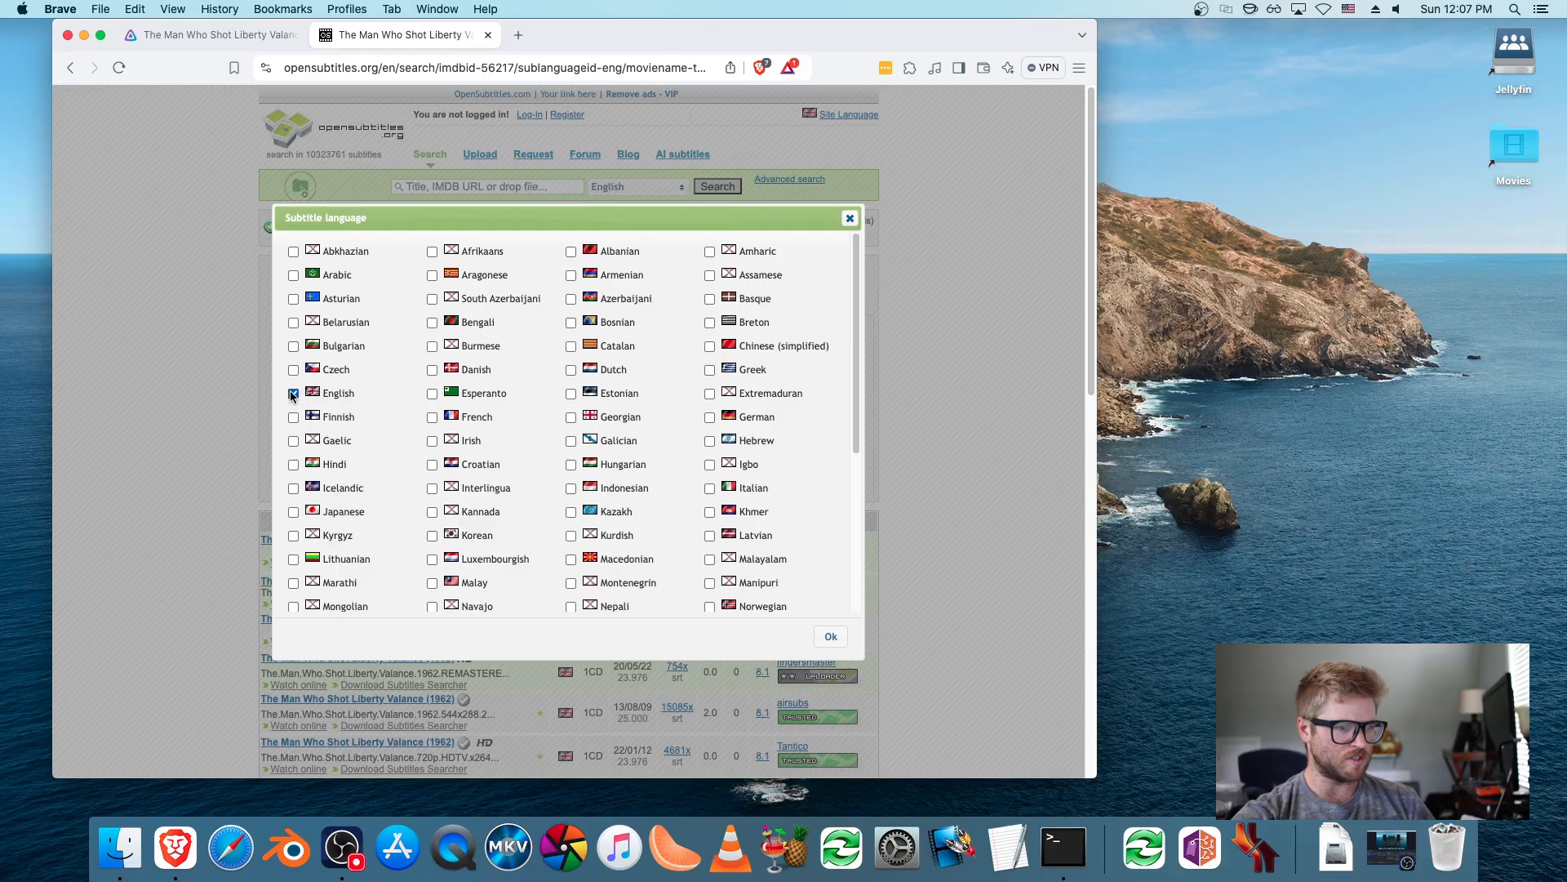
click(831, 636)
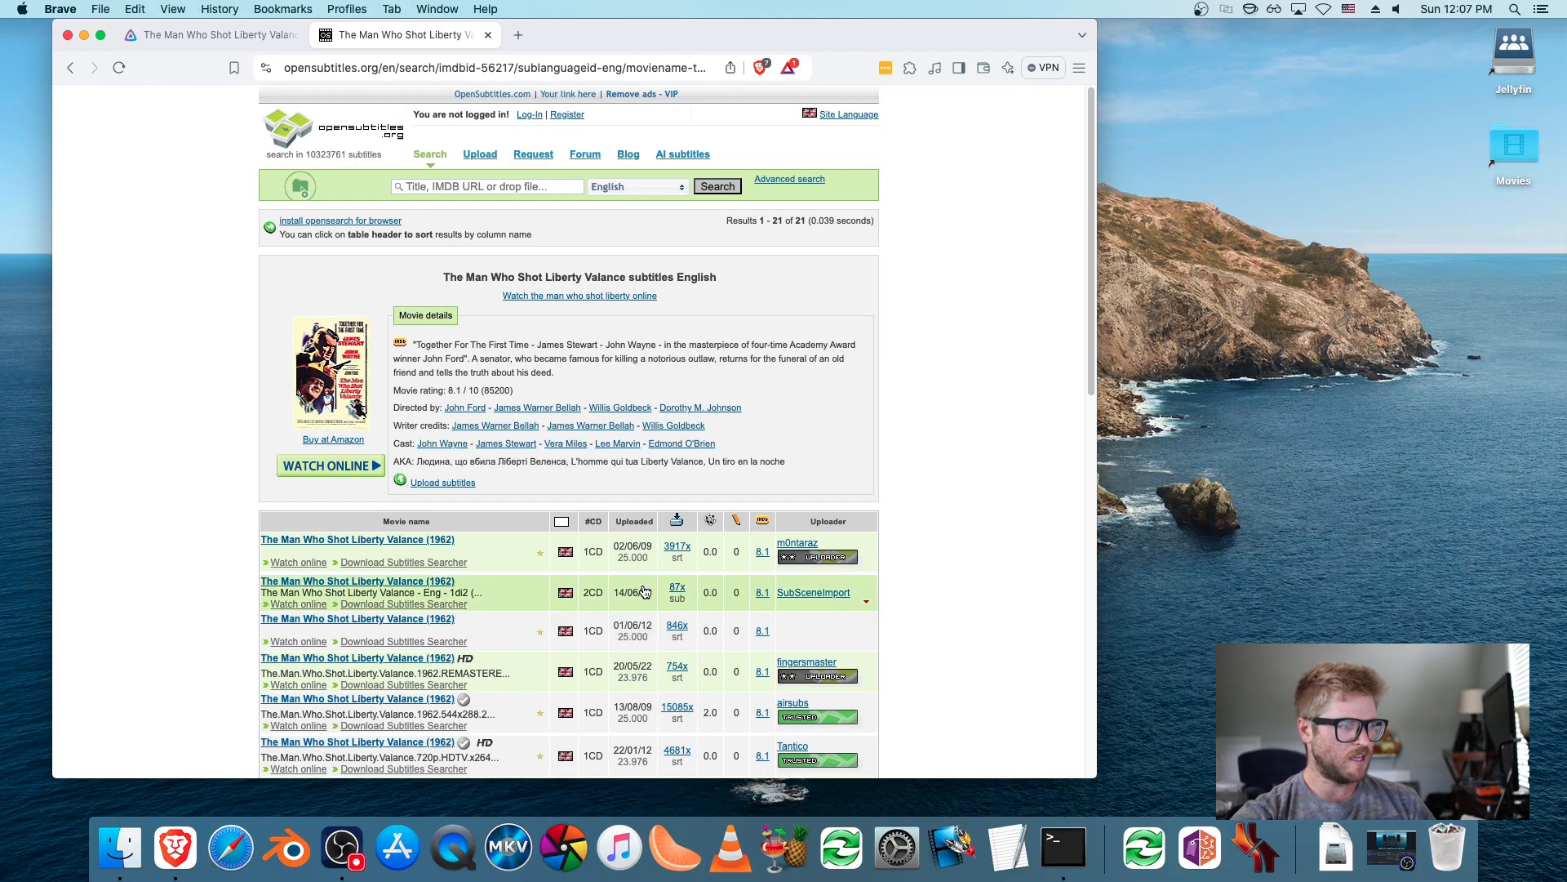
- Save the first listed subtitle archive for The Man Who Shot Liberty Valance to Downloads and extract it
click(688, 551)
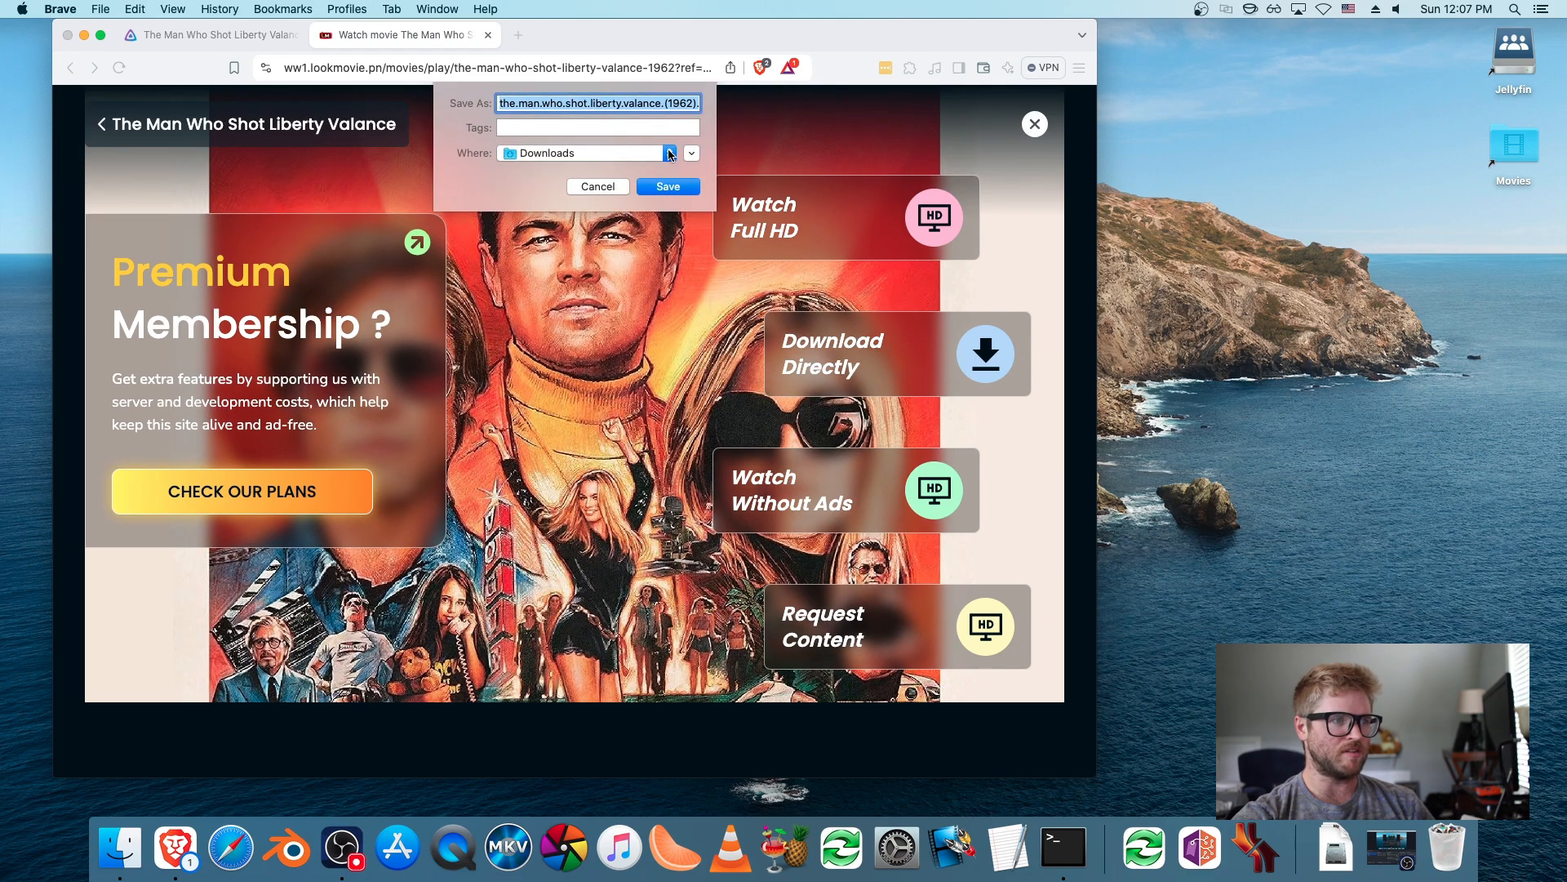
click(669, 189)
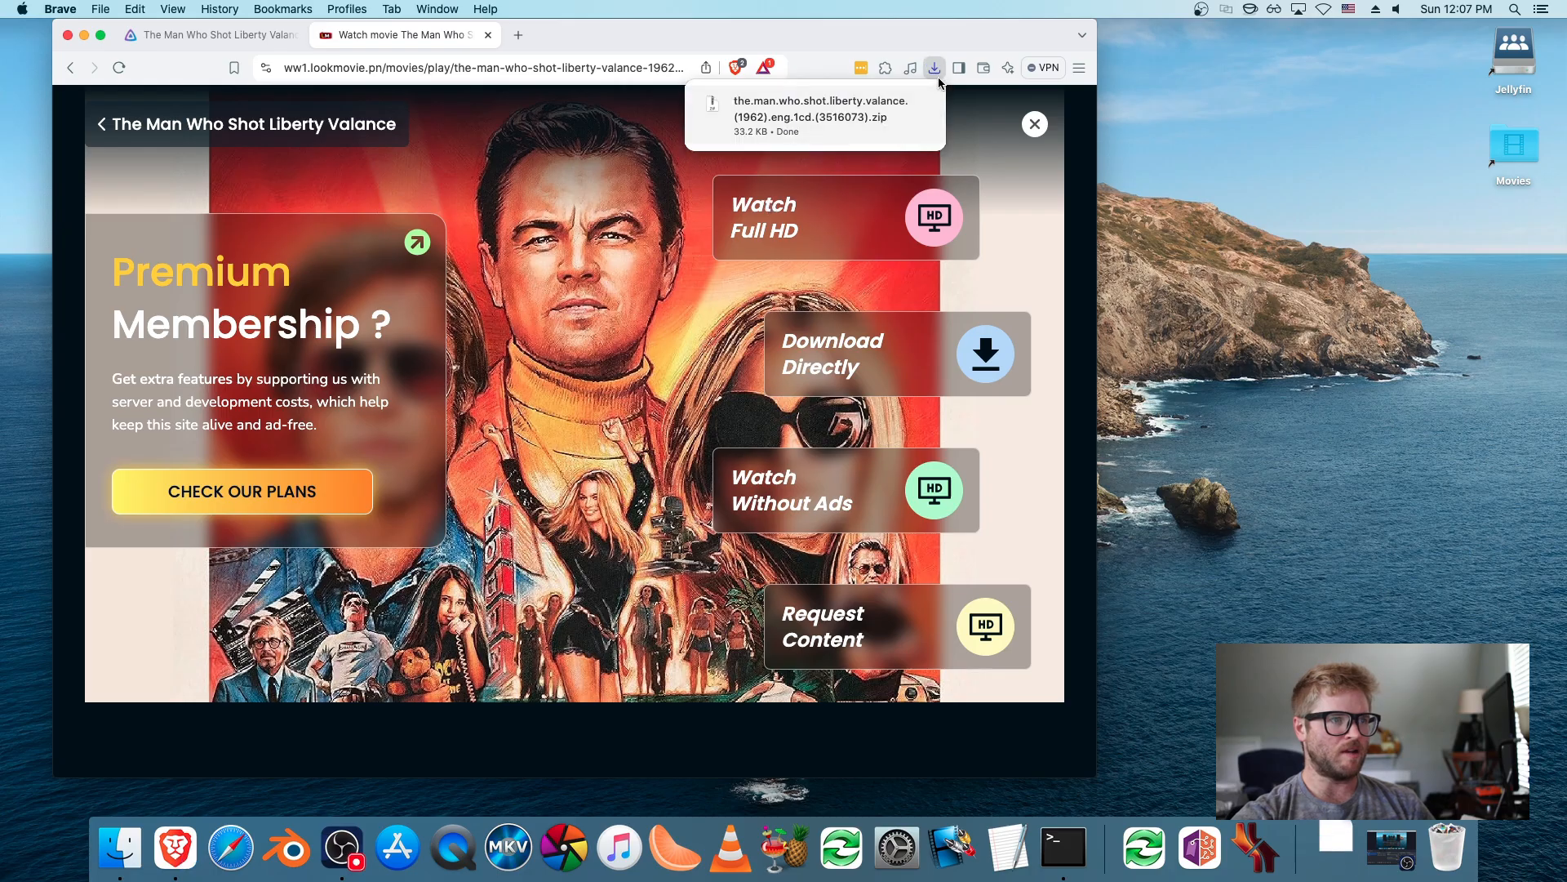
click(825, 114)
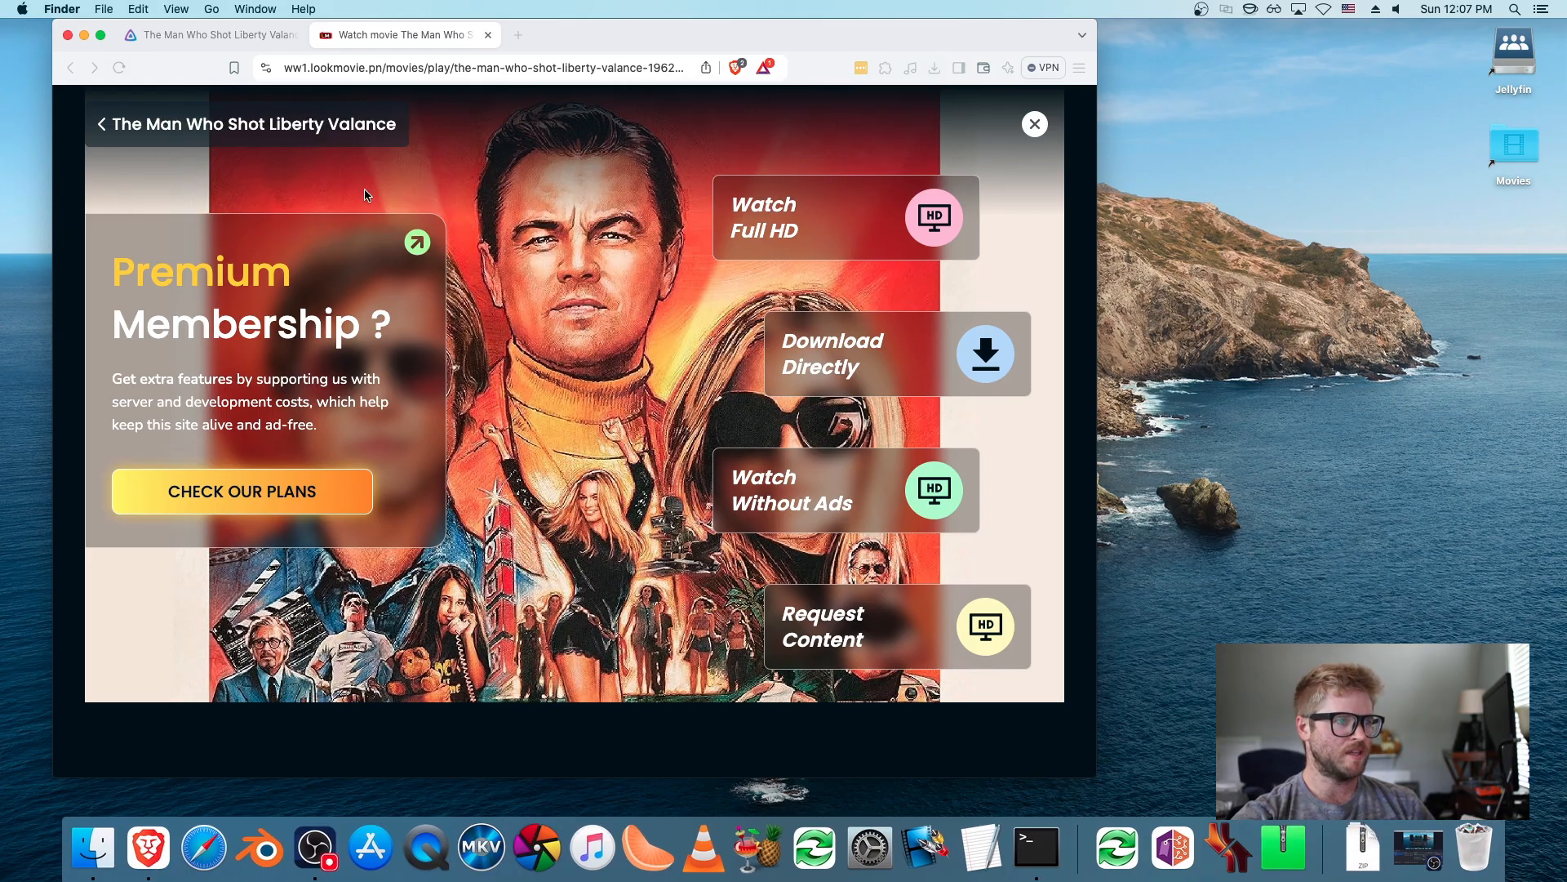
key(Right)
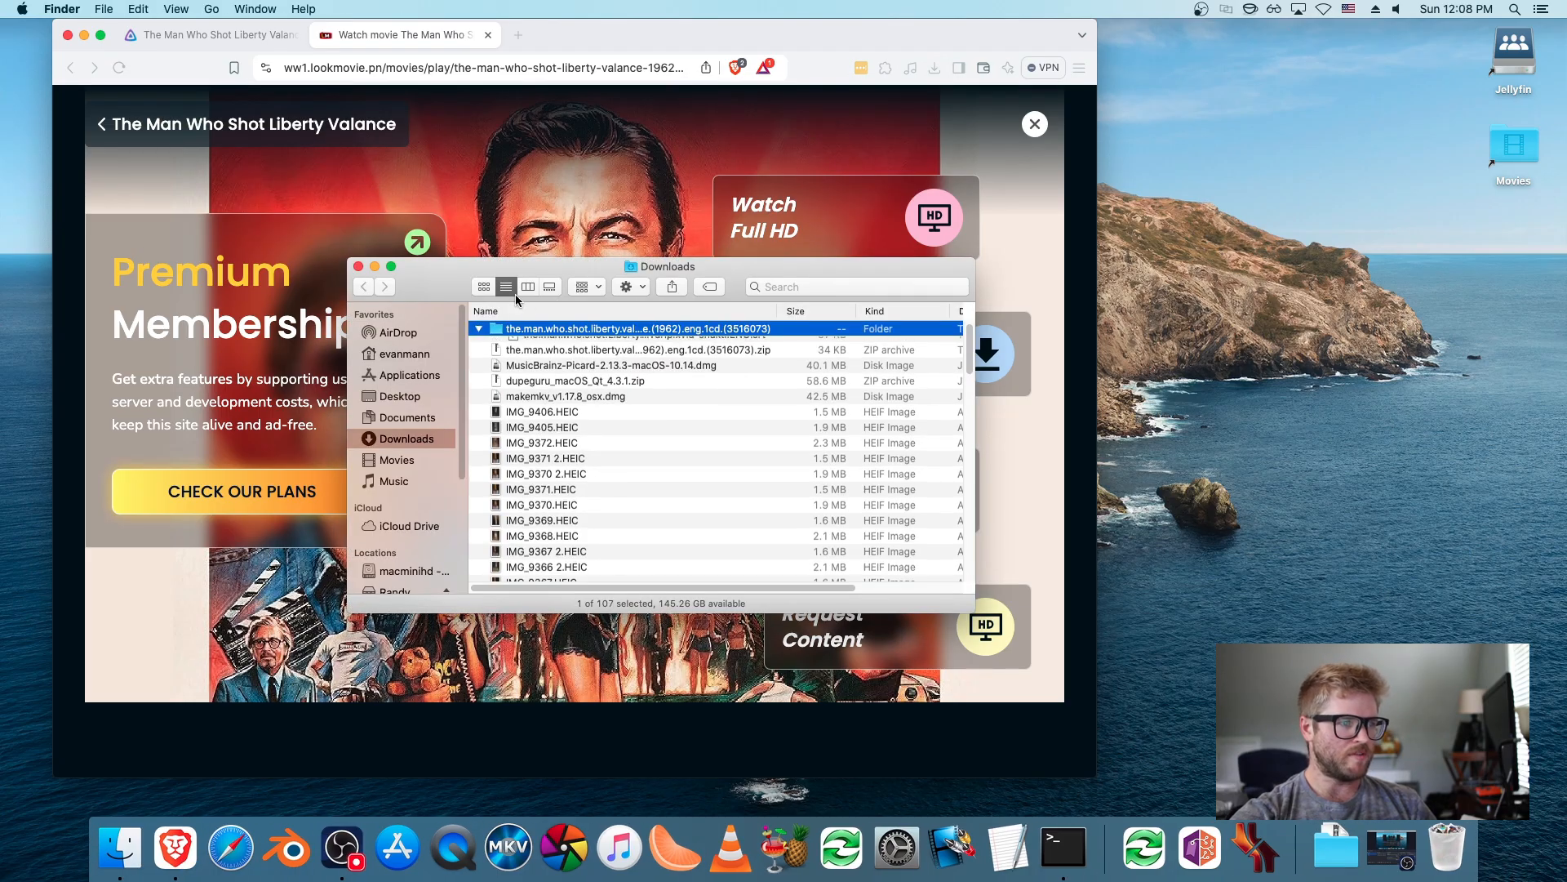
- Open the extracted ENG.srt subtitle file in TextEdit to inspect its timestamps, and close it
click(604, 360)
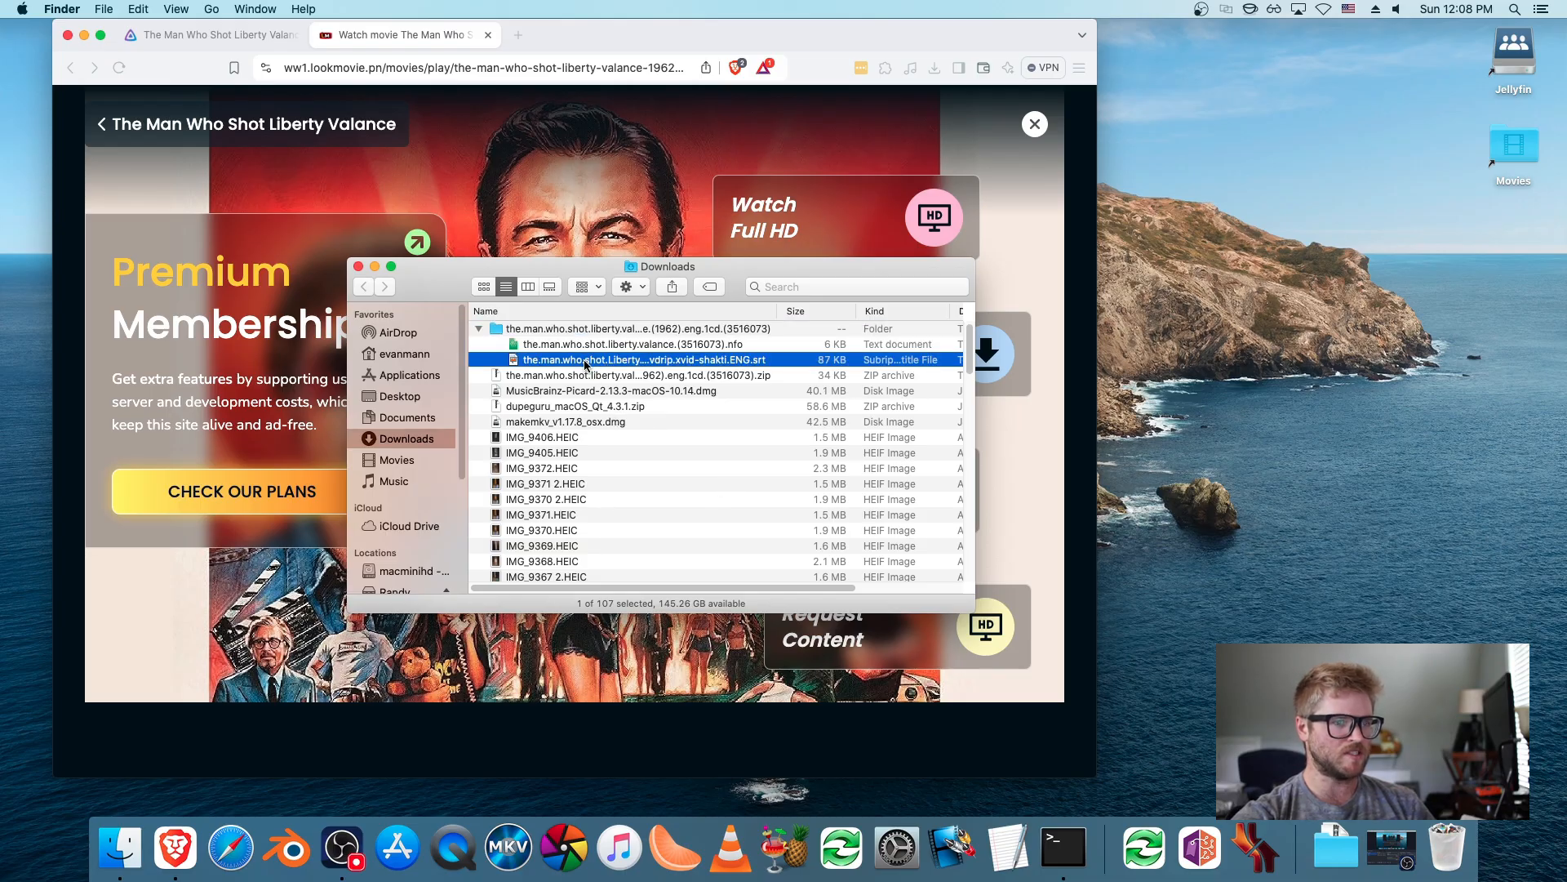
right_click(585, 364)
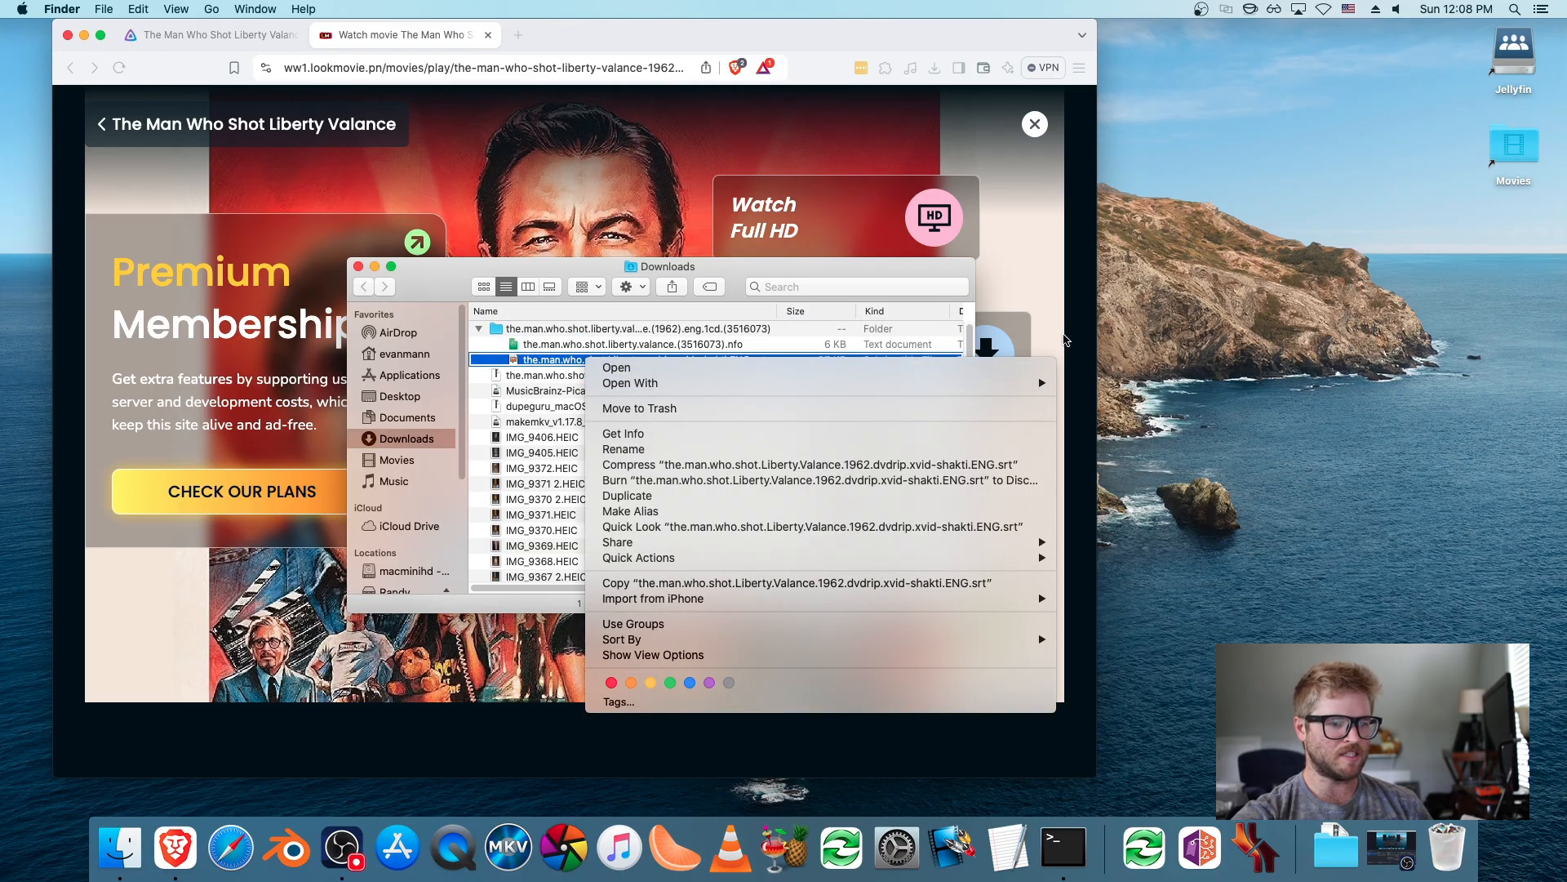
click(855, 270)
click(406, 440)
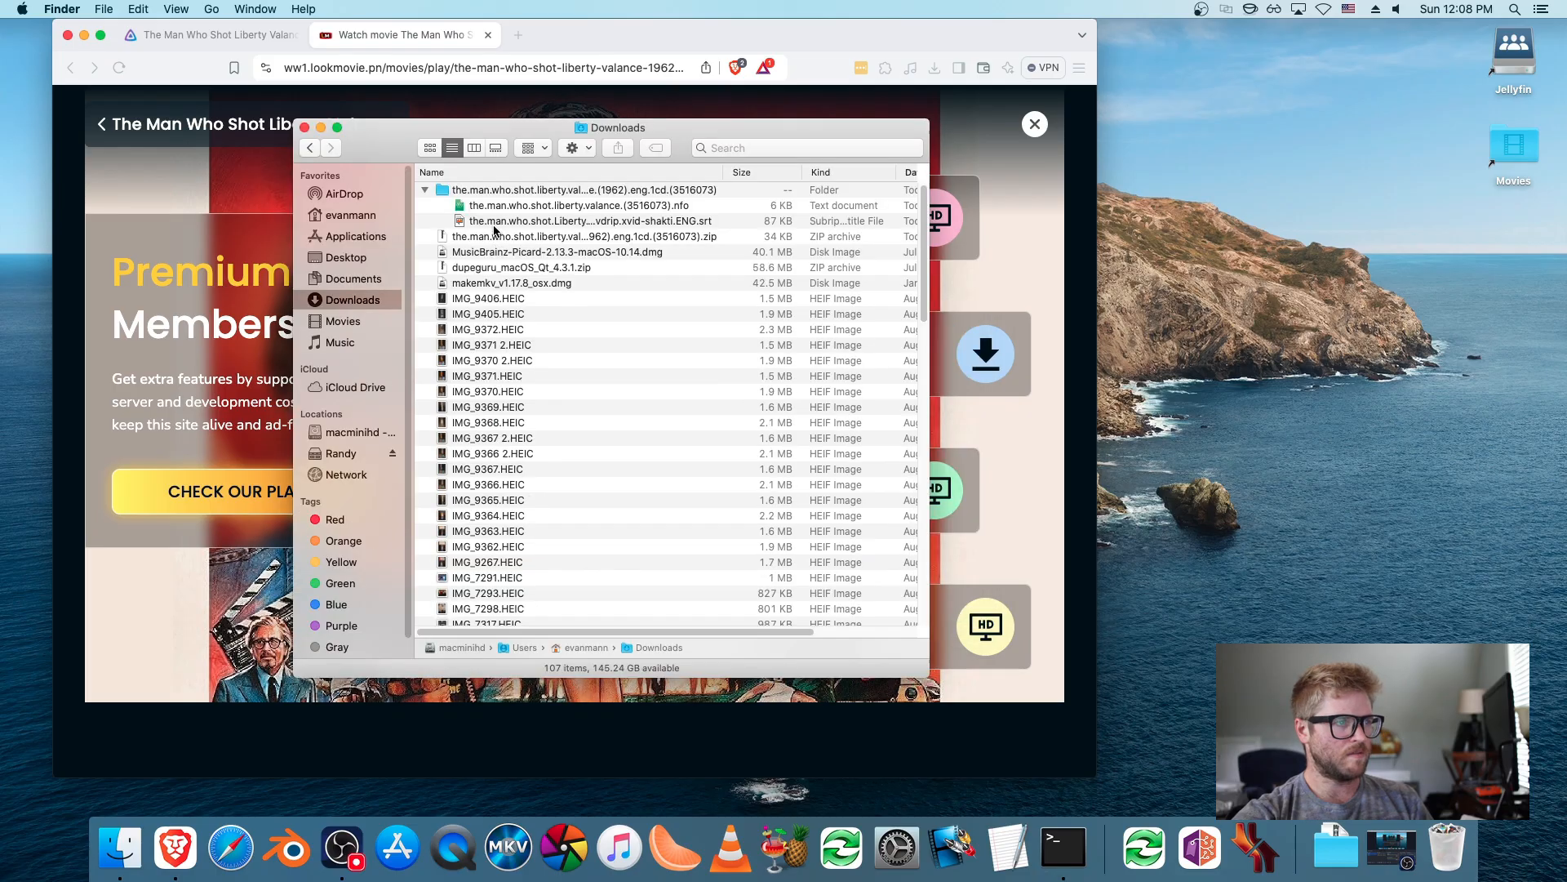
click(500, 225)
drag(502, 227, 1006, 839)
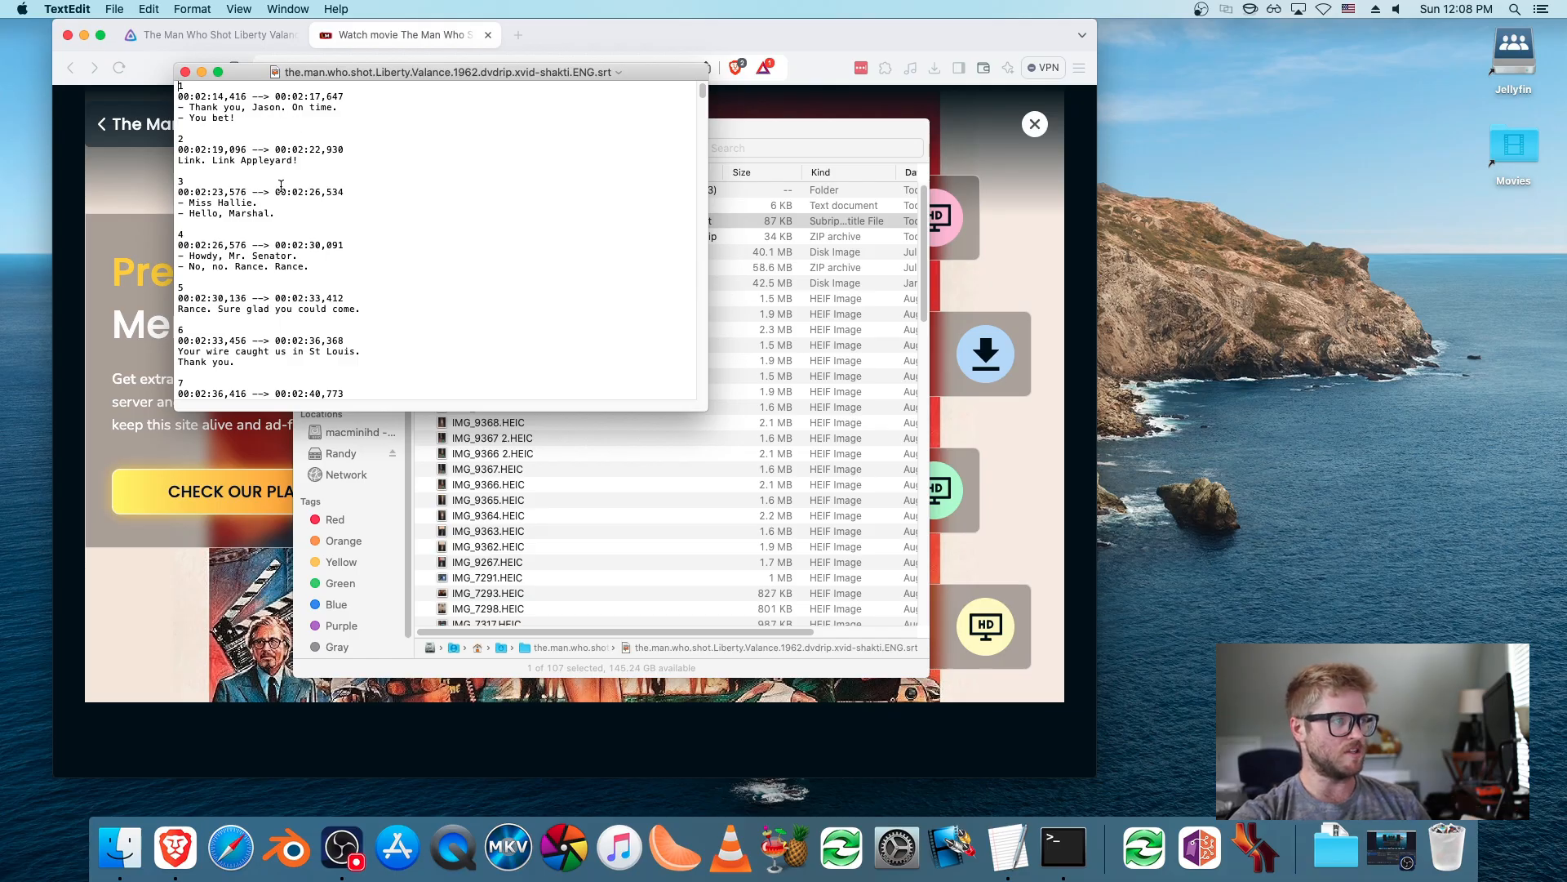
click(185, 72)
- Return to the movie in Jellyfin and jump through its opening minutes to compare the dialogue with the subtitle timing
click(201, 37)
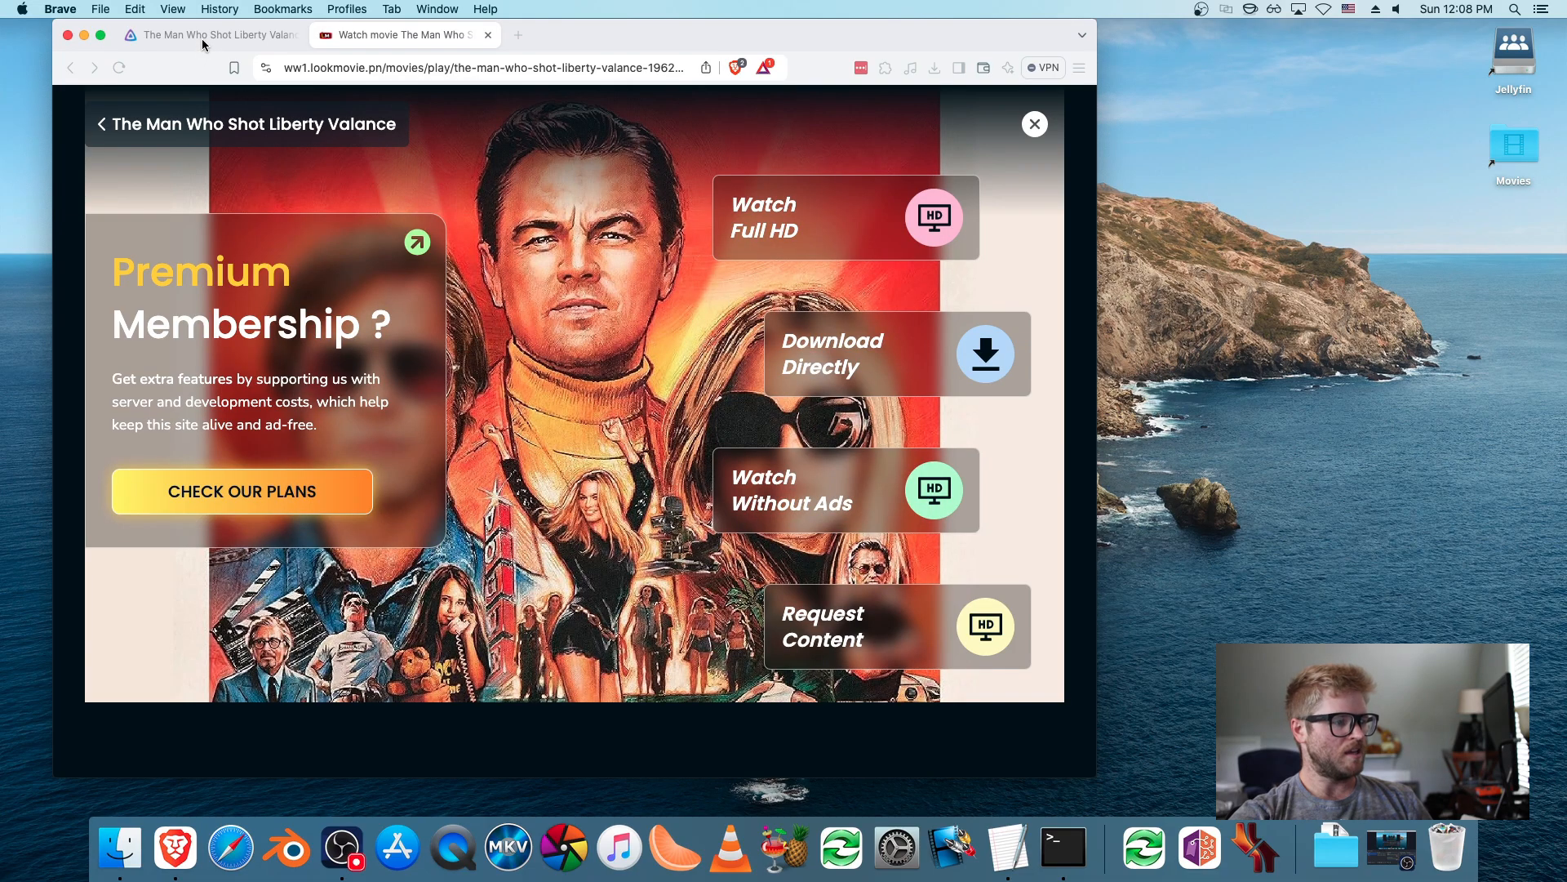
click(112, 709)
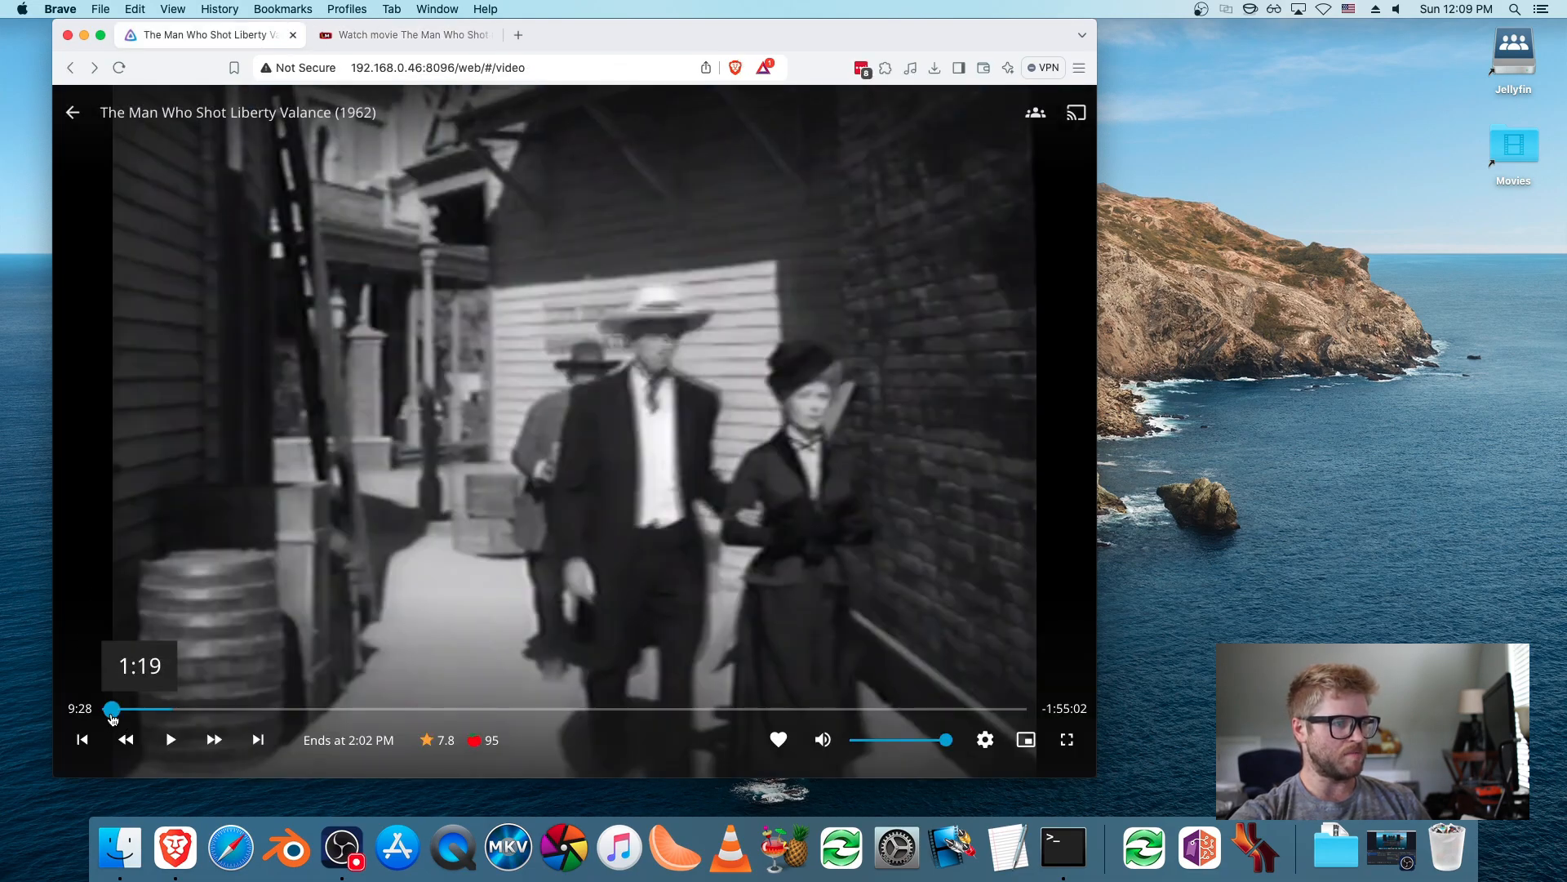
click(126, 716)
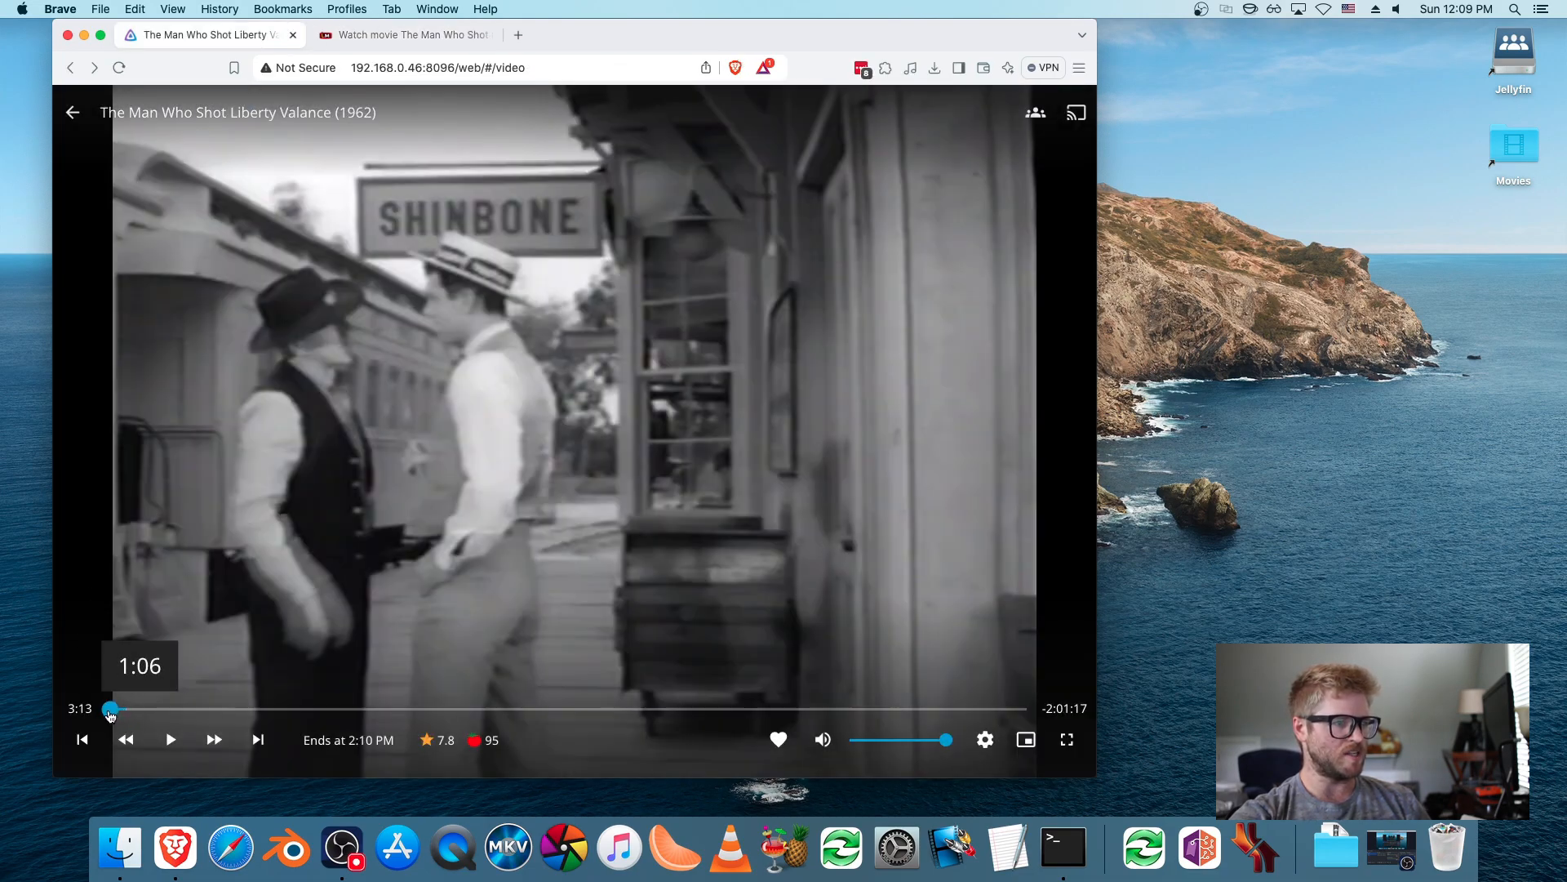
click(112, 715)
click(106, 716)
drag(107, 715, 85, 715)
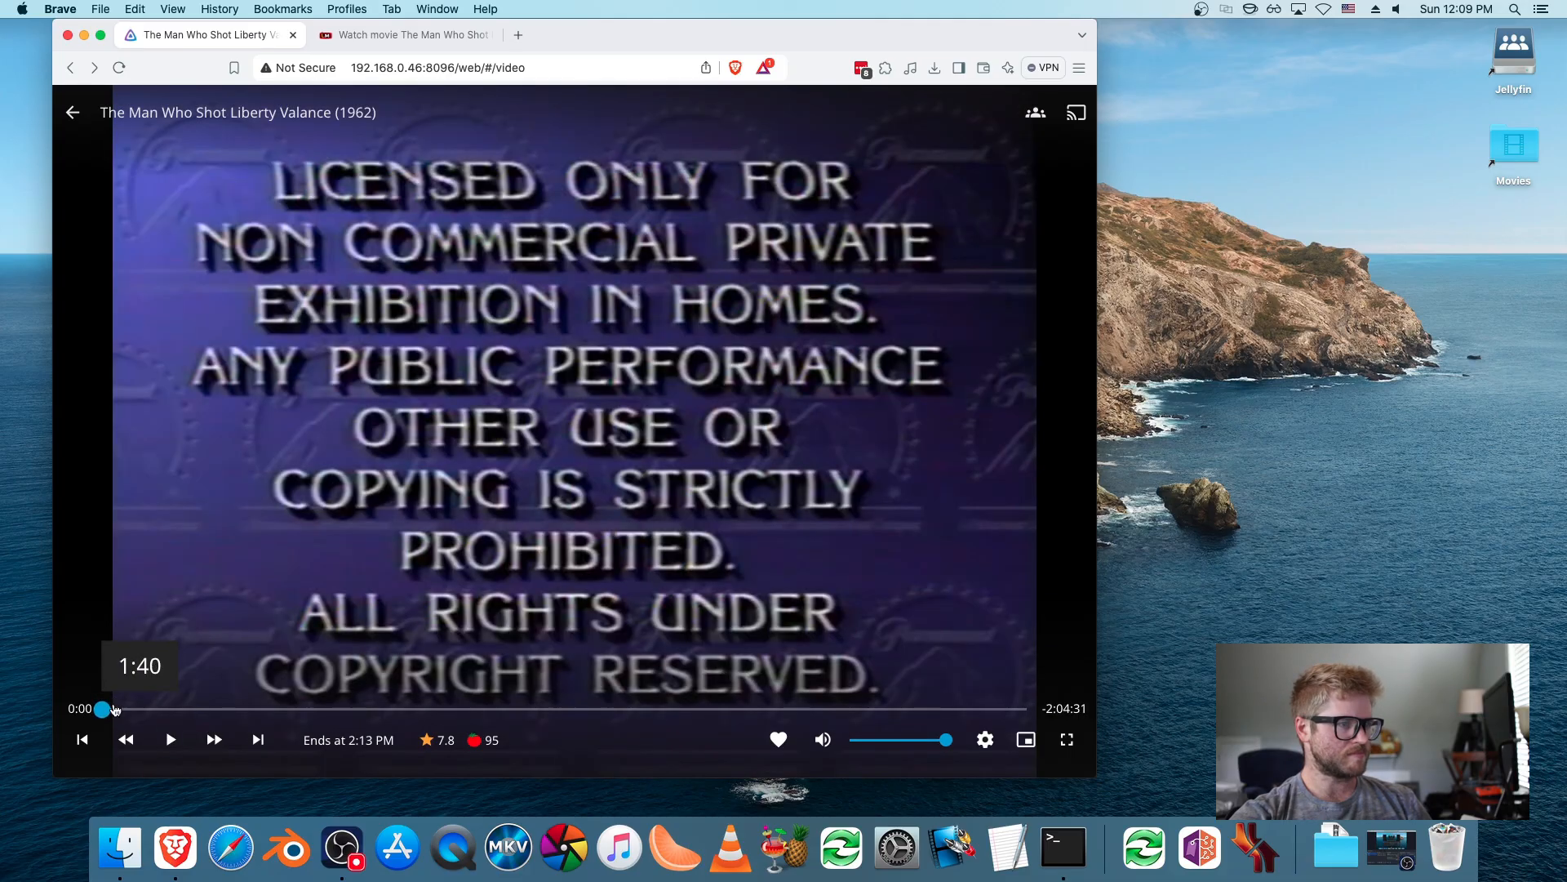
click(111, 709)
click(137, 708)
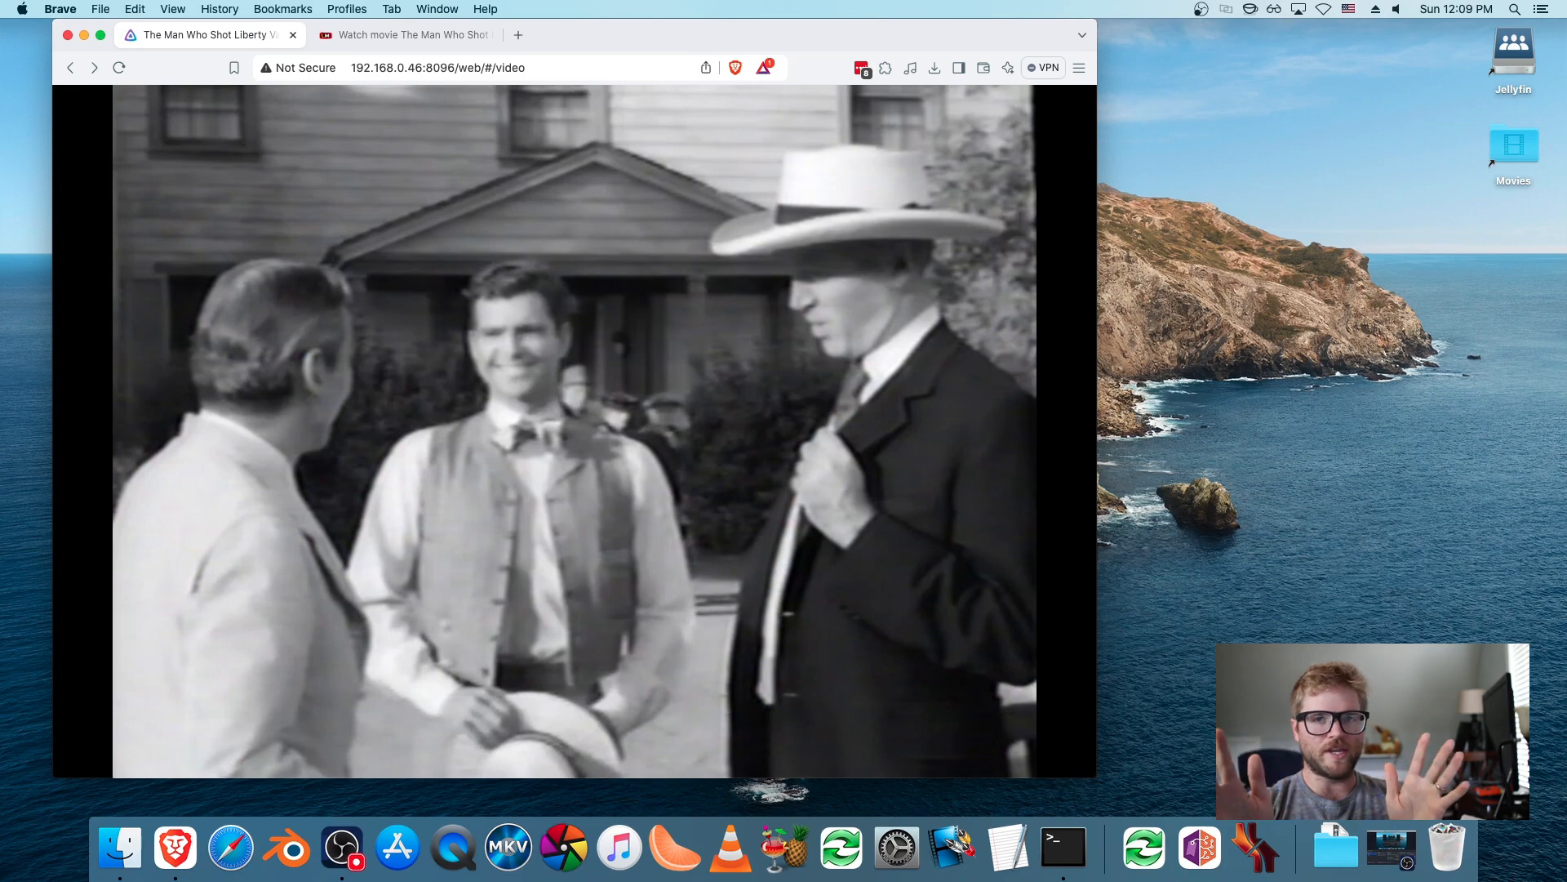
- Open subsync.online from a "subtitle sync" web search and go to its online synchronizer page
scroll(508, 255, up, 1)
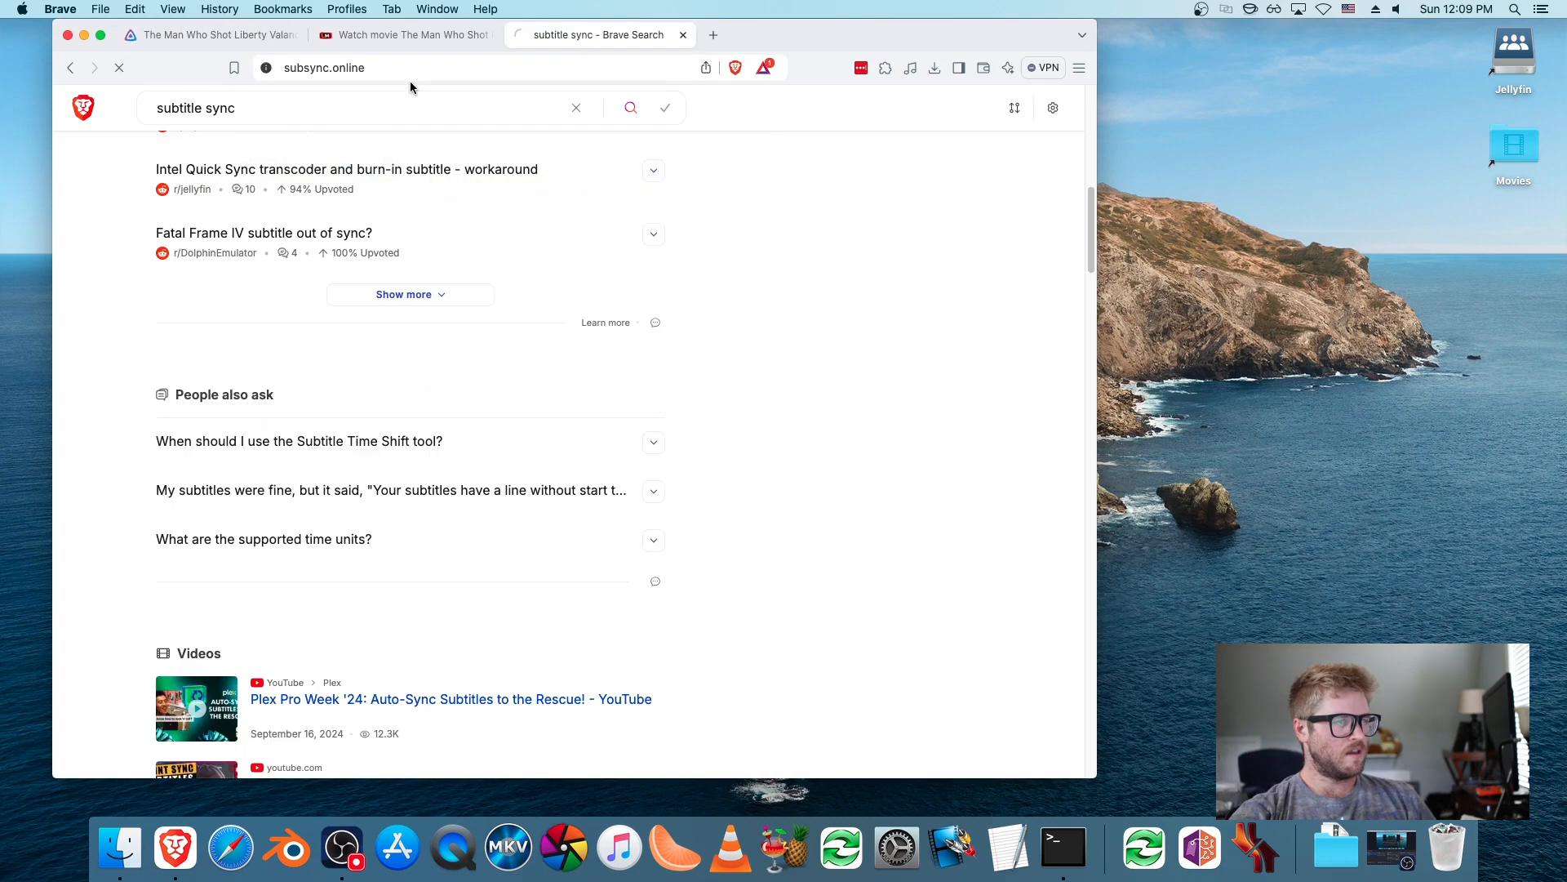
key(Return)
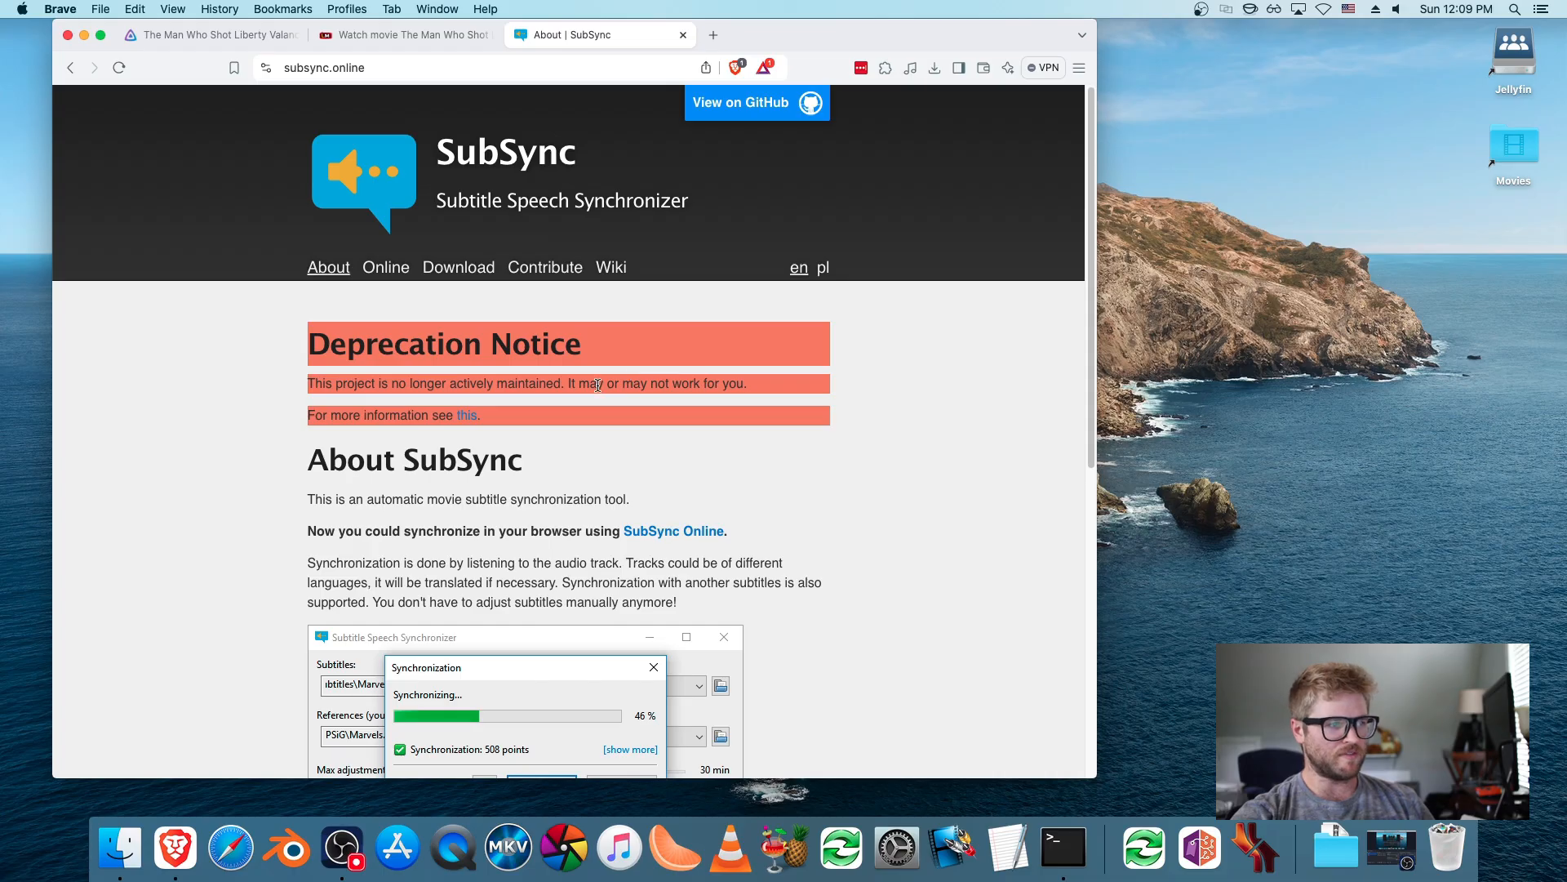
scroll(495, 498, down, 3)
scroll(495, 499, up, 3)
click(398, 269)
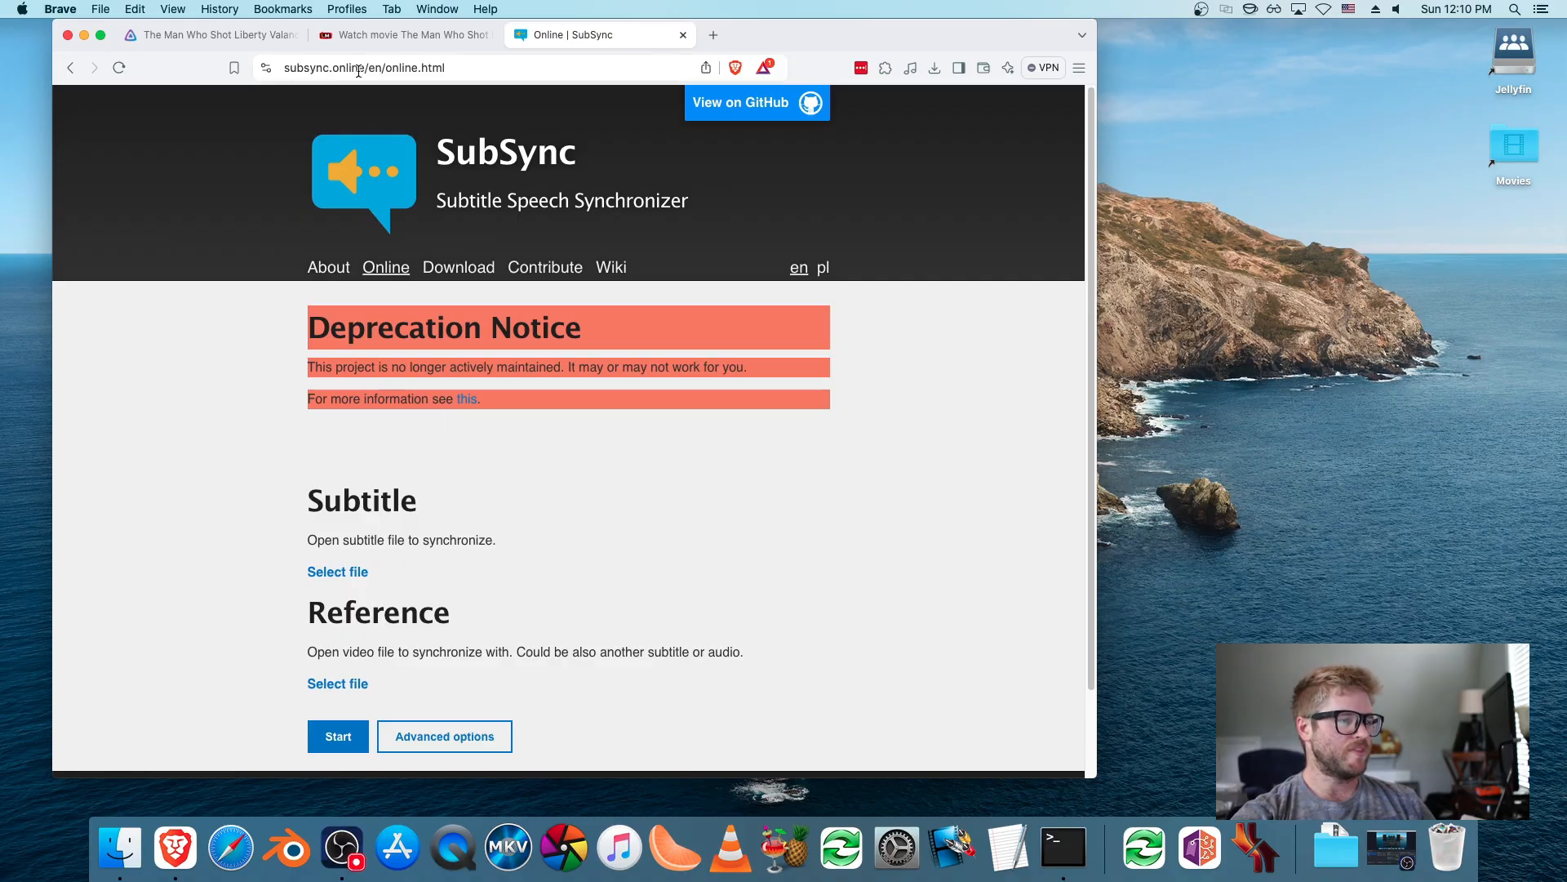
- Load the extracted ENG.srt from its folder in Downloads as the subtitle to synchronize, keeping English as its language
scroll(521, 432, down, 3)
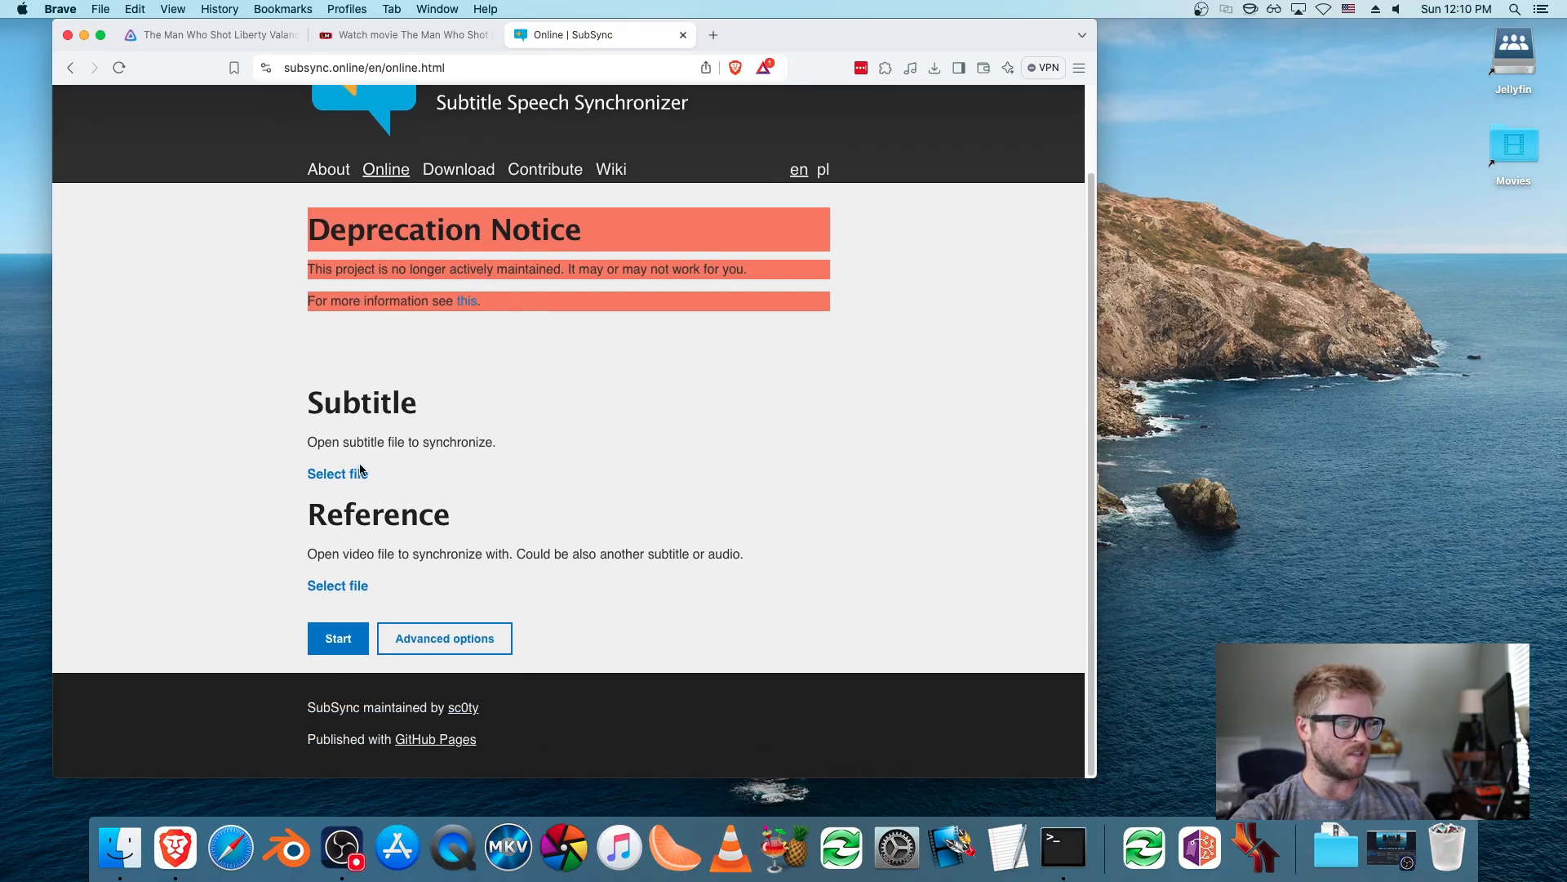
click(340, 475)
click(799, 430)
click(349, 478)
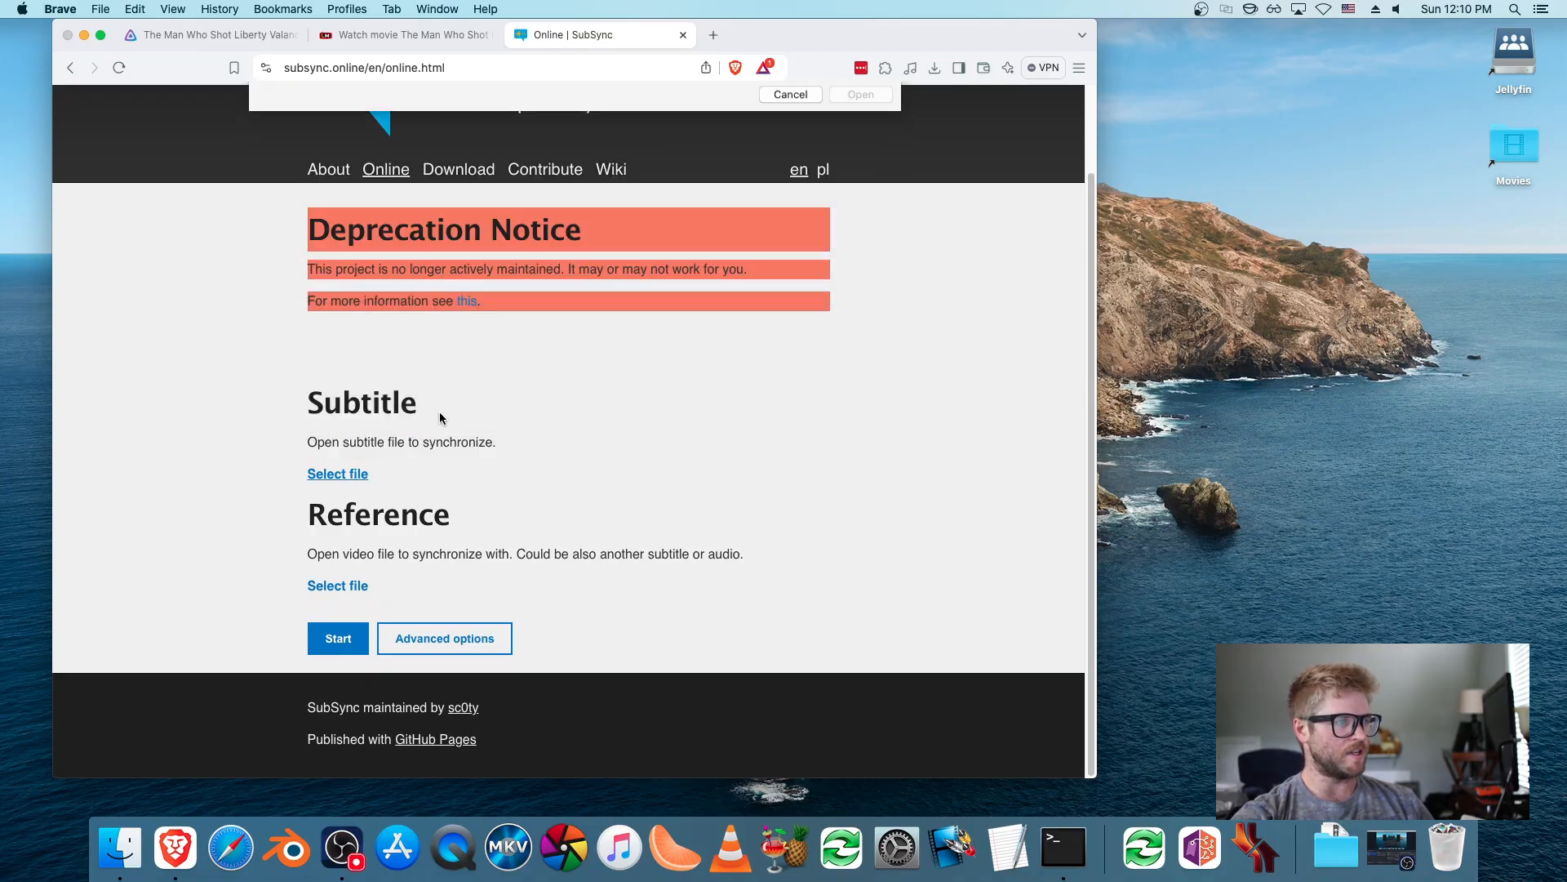
click(313, 234)
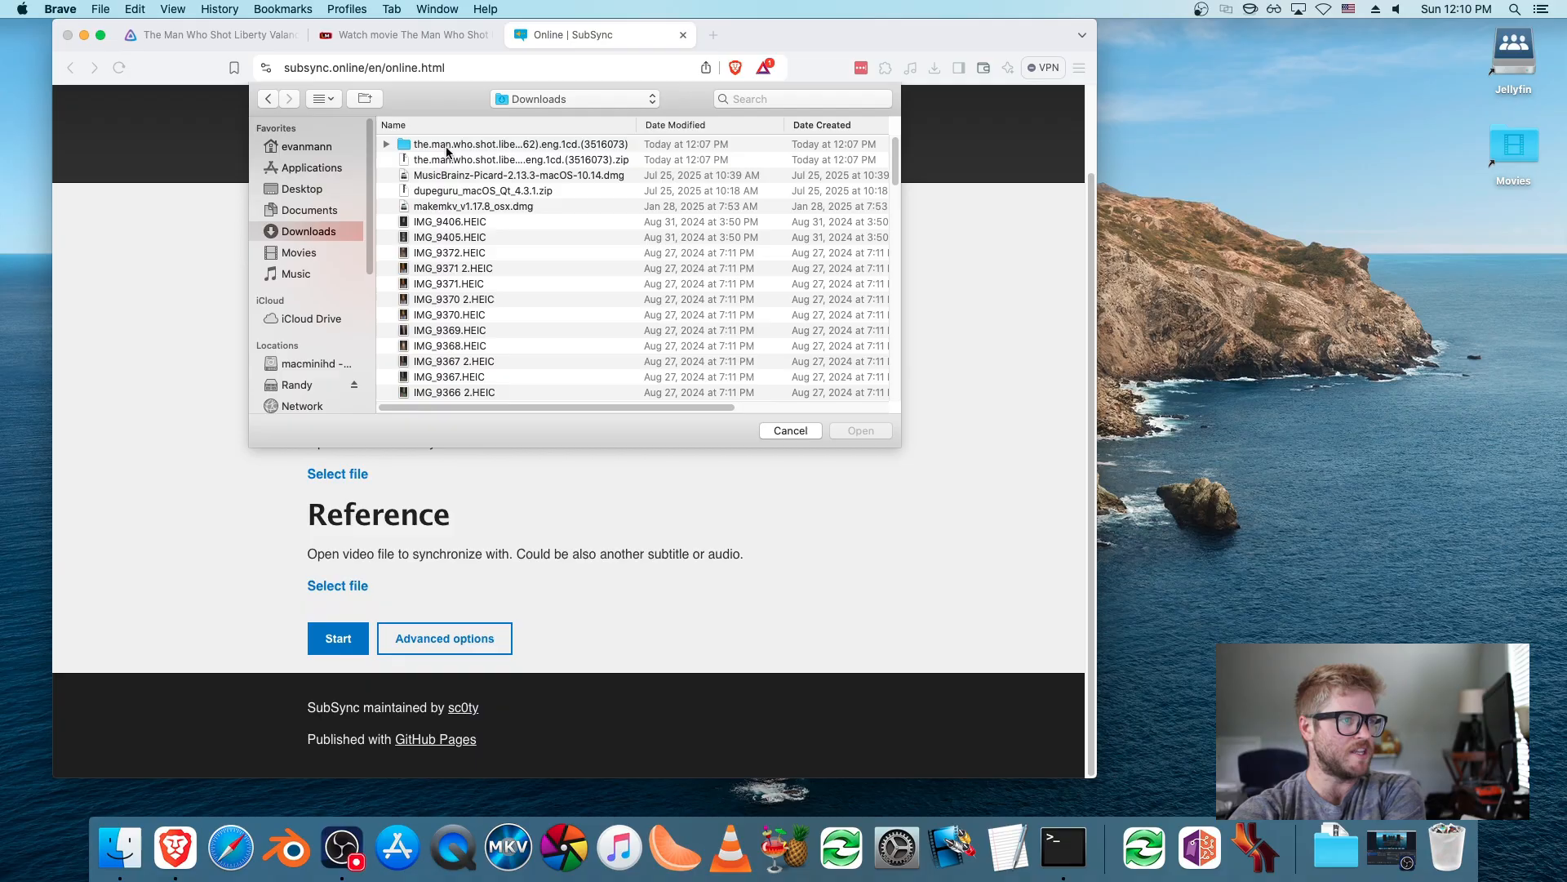
click(390, 146)
click(435, 176)
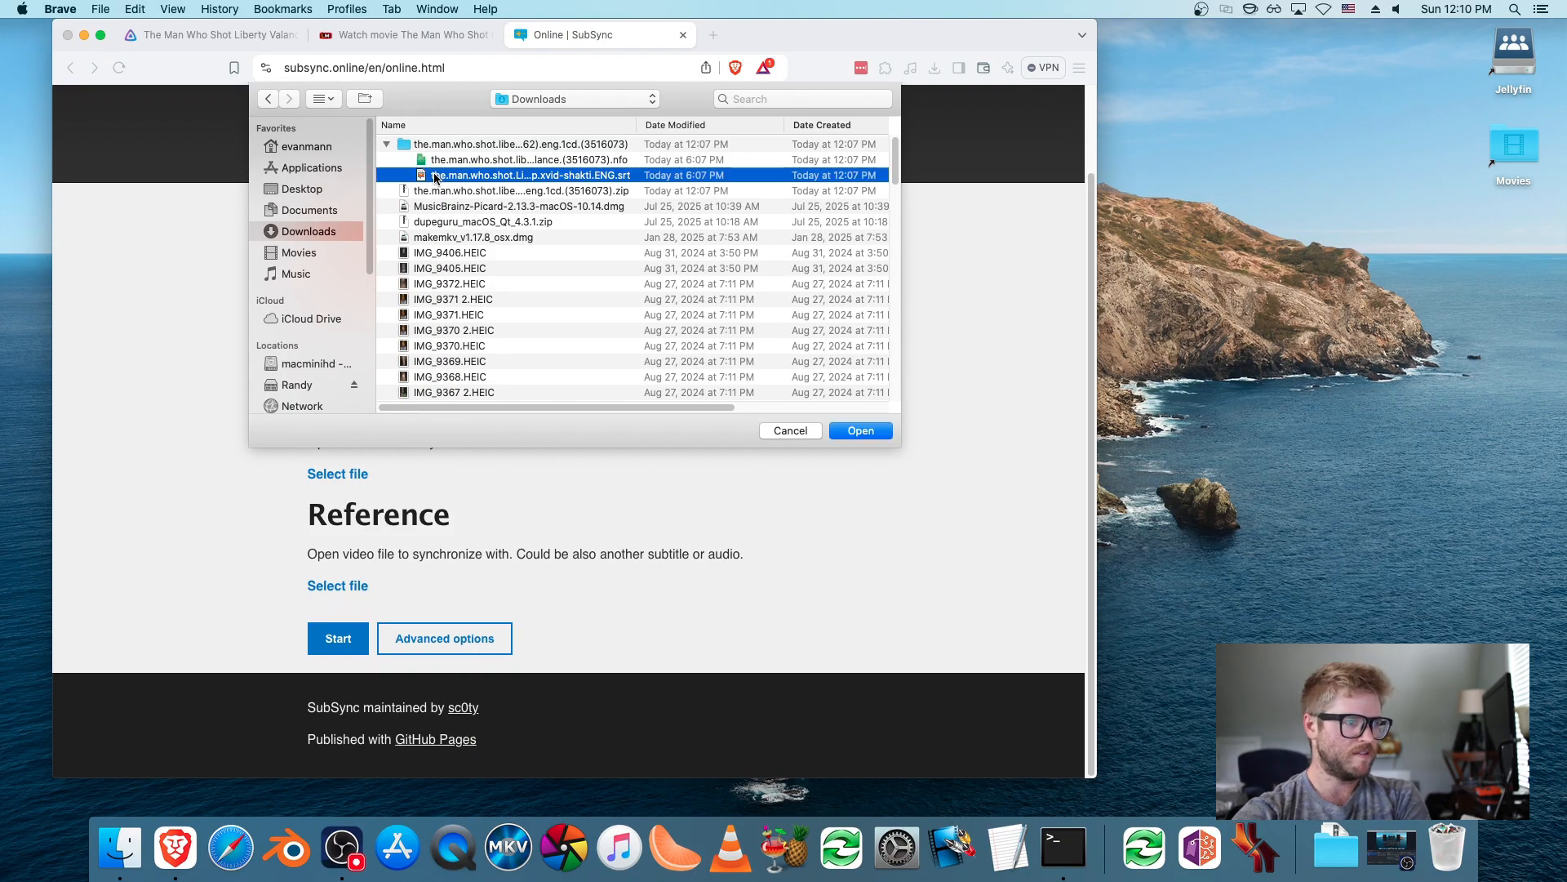
double_click(435, 176)
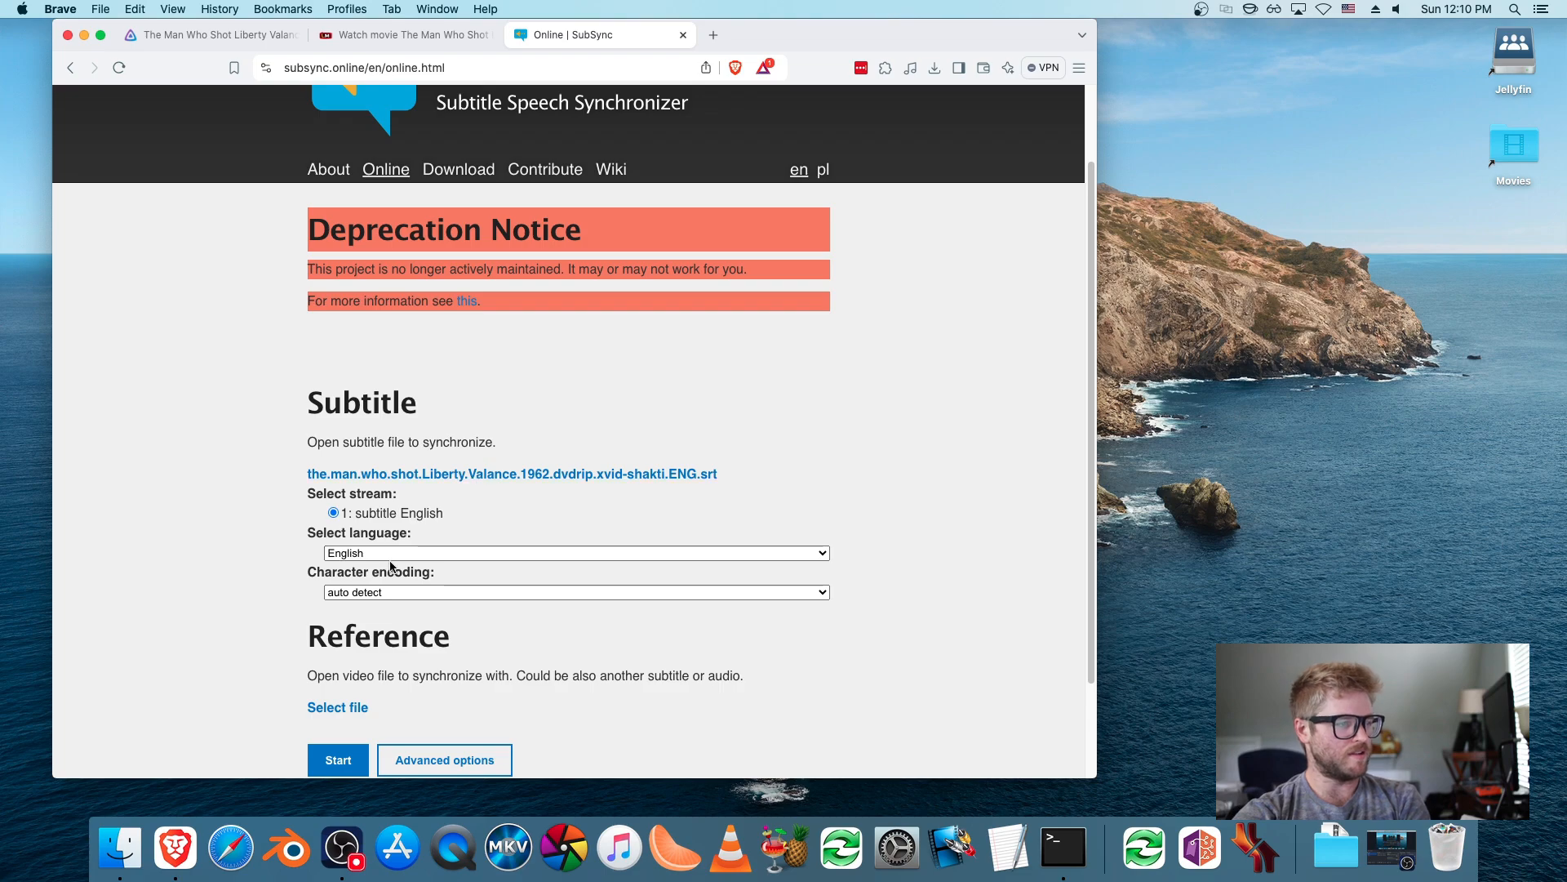
click(389, 552)
click(389, 553)
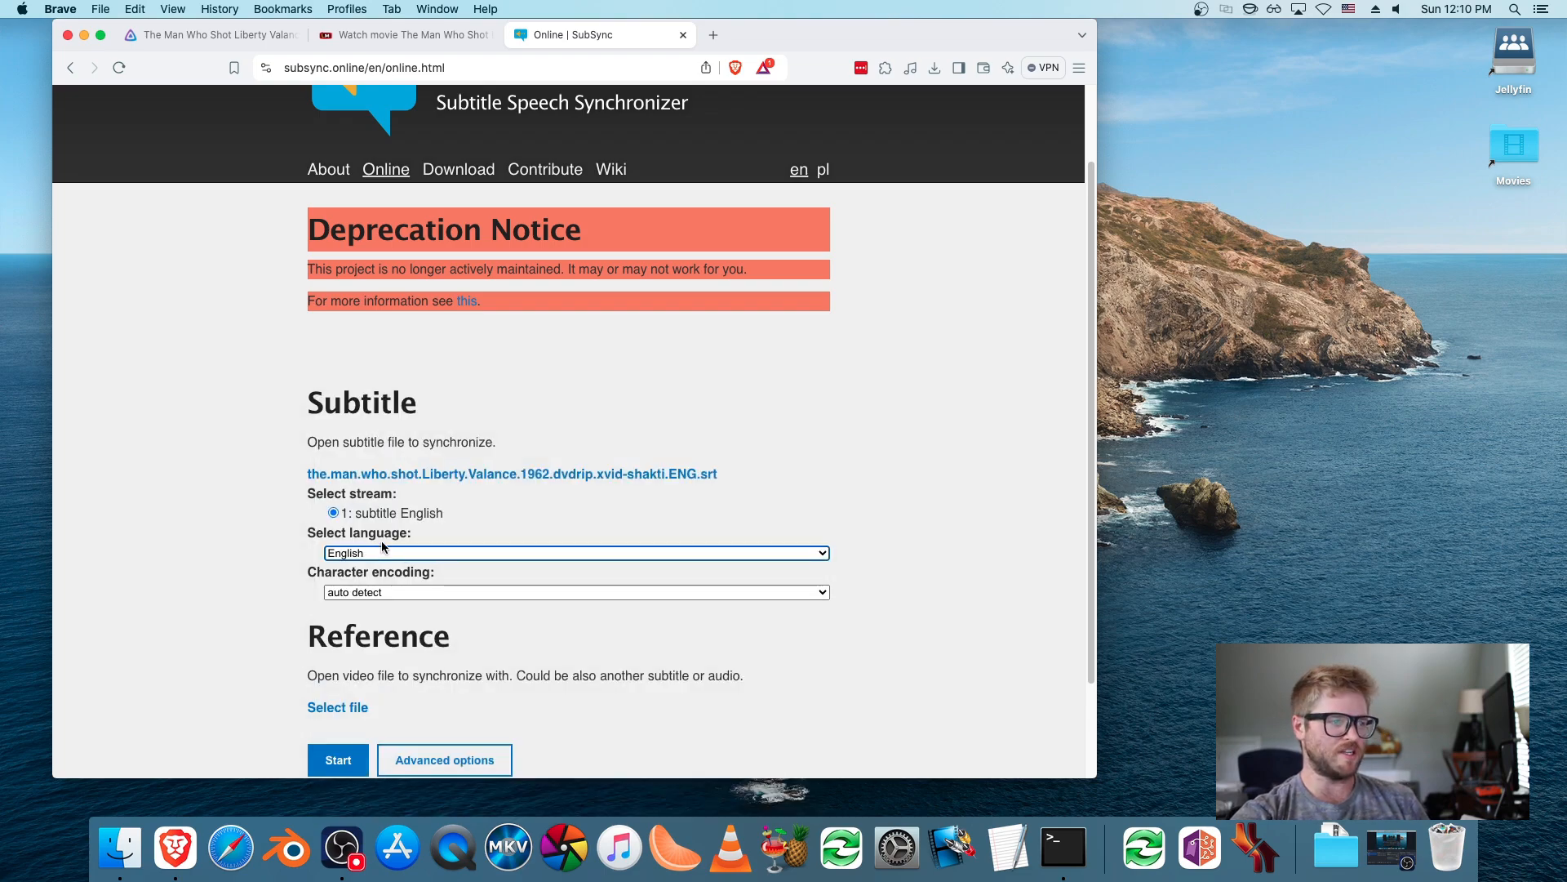
scroll(371, 571, down, 3)
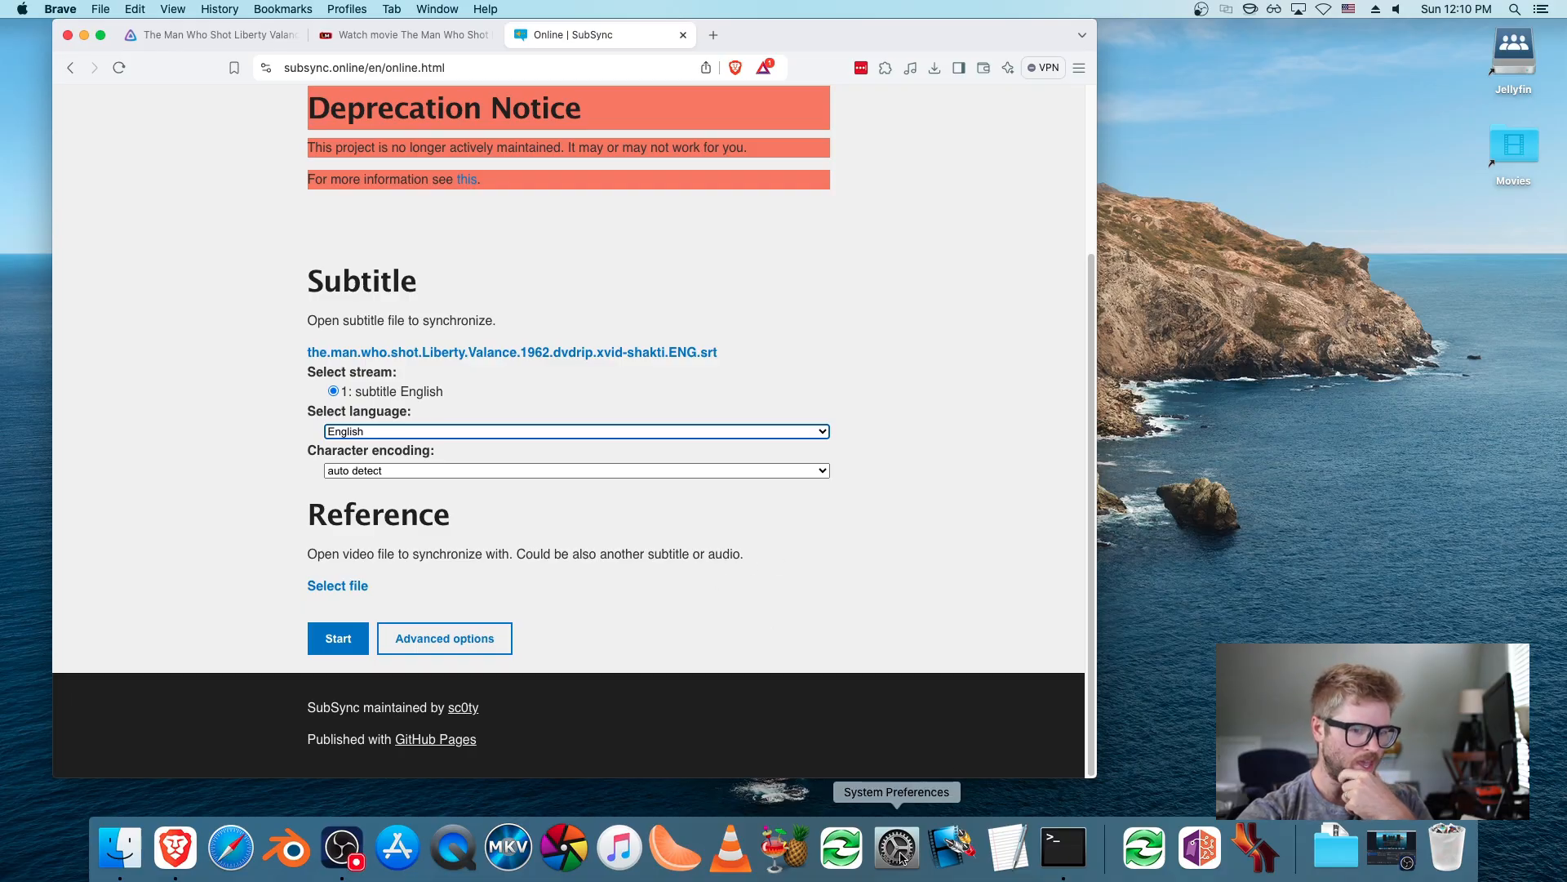
- Switch to Terminal, check the installed version with ffmpeg -version, enlarge the window, and clear its output
click(1059, 864)
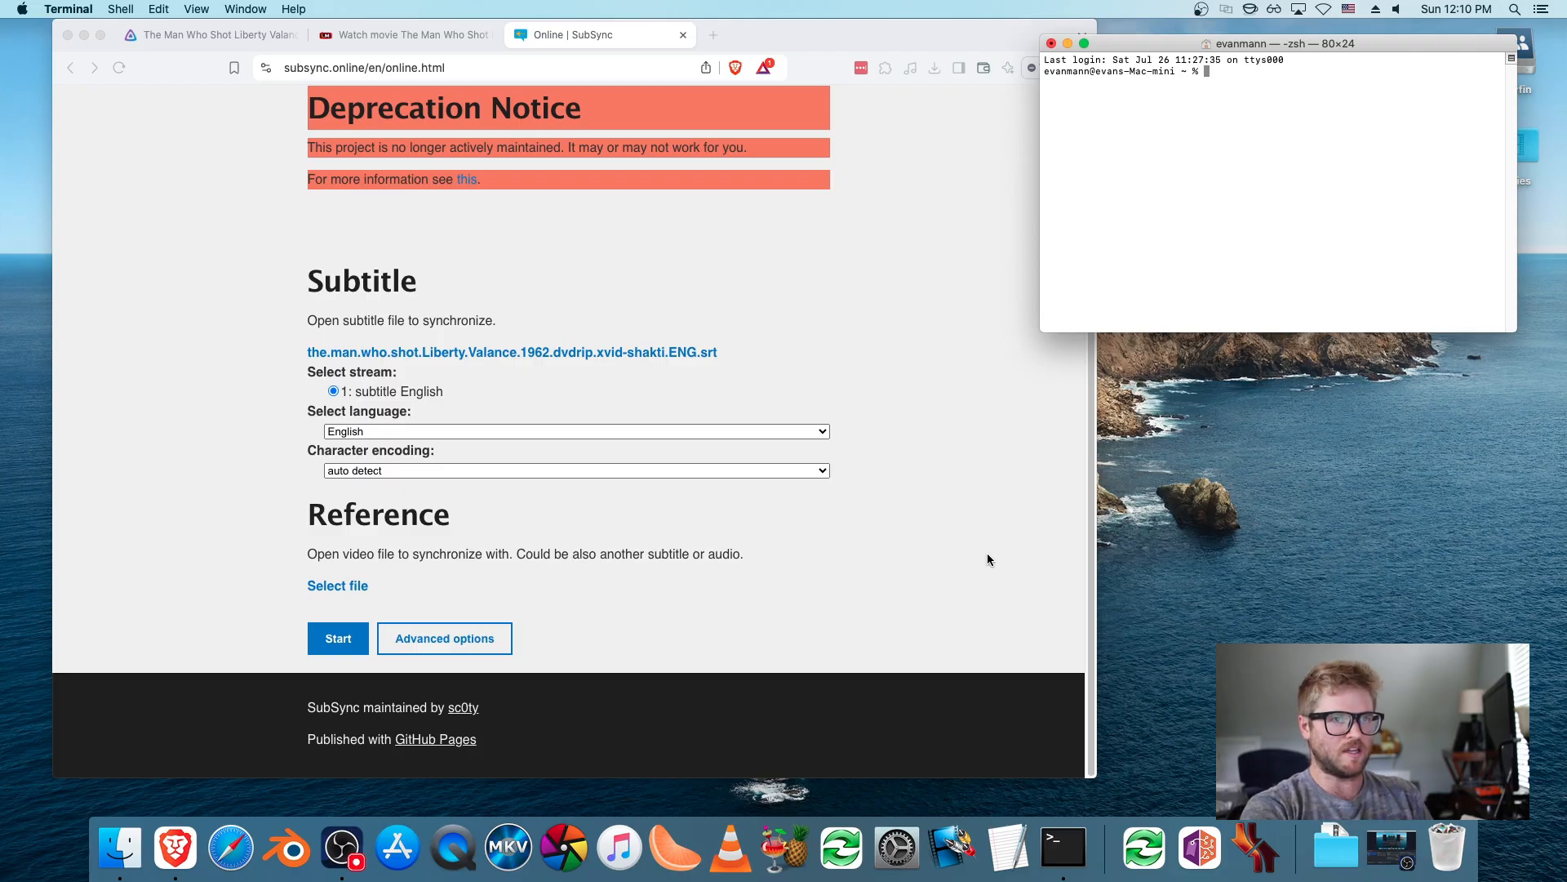
text(ffmpeg -=)
text(ersion)
key(Return)
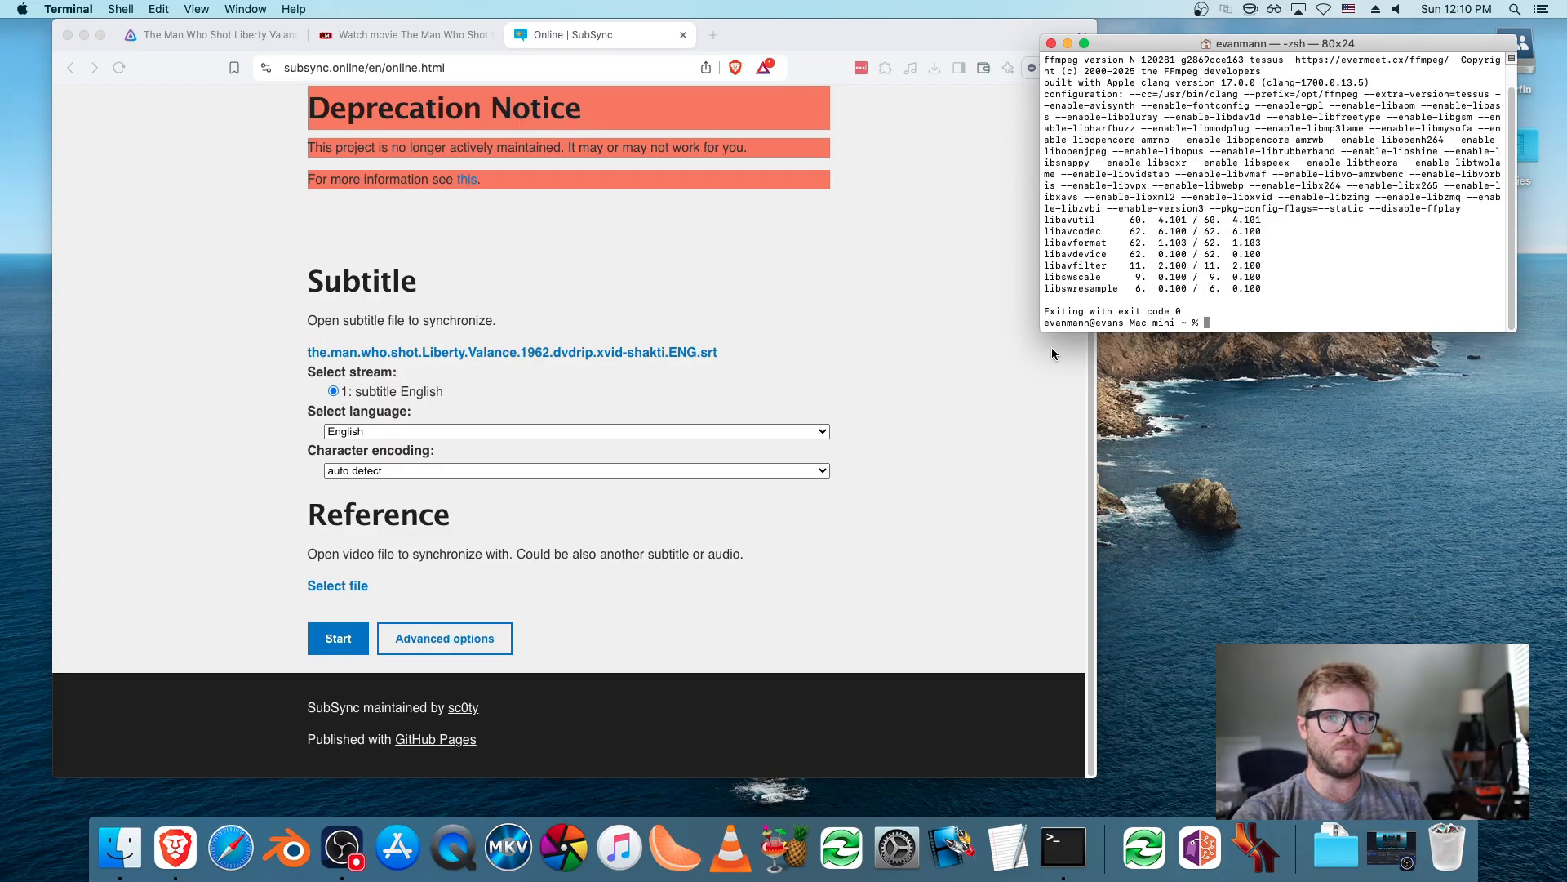
drag(1042, 331, 938, 561)
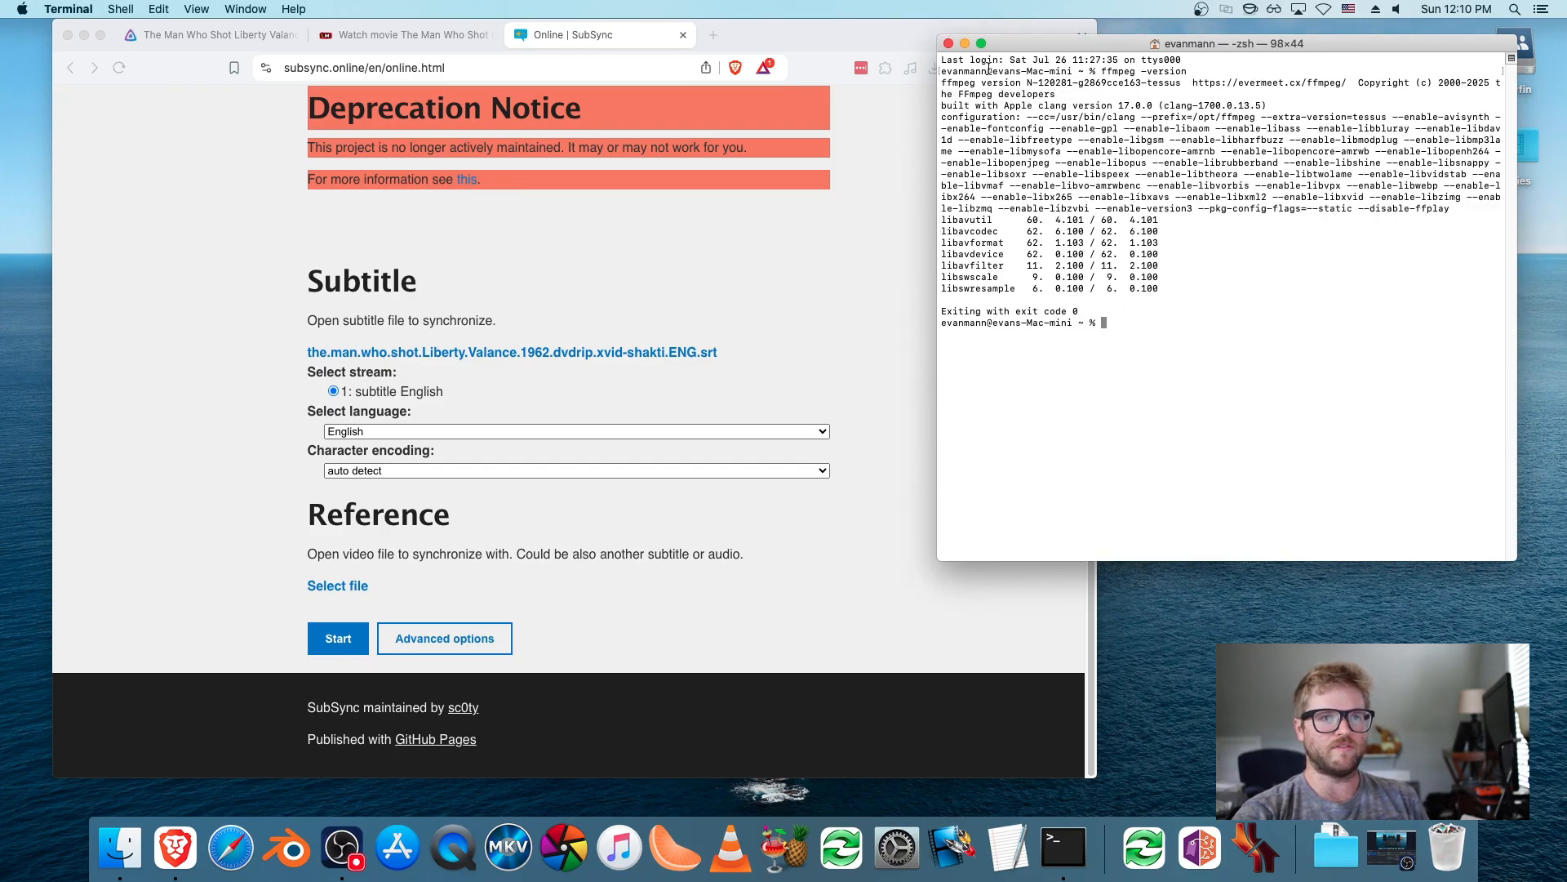
key(ctrl+l)
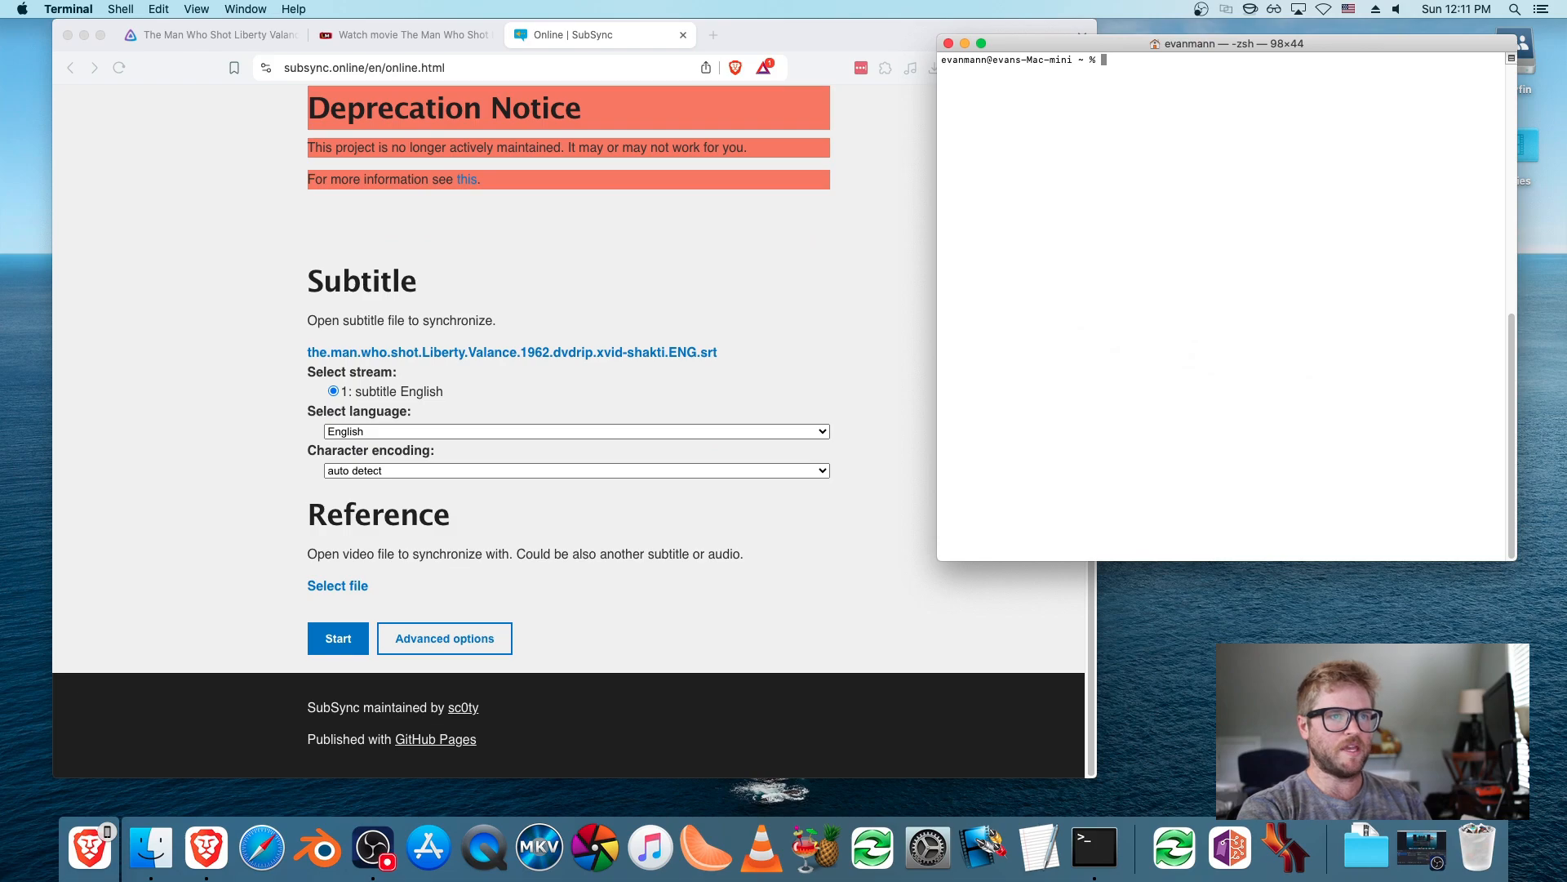
- Begin an ffmpeg -i command and open the 01_Movies folder of the Jellyfin network share in Finder
text(ffmpeg -i)
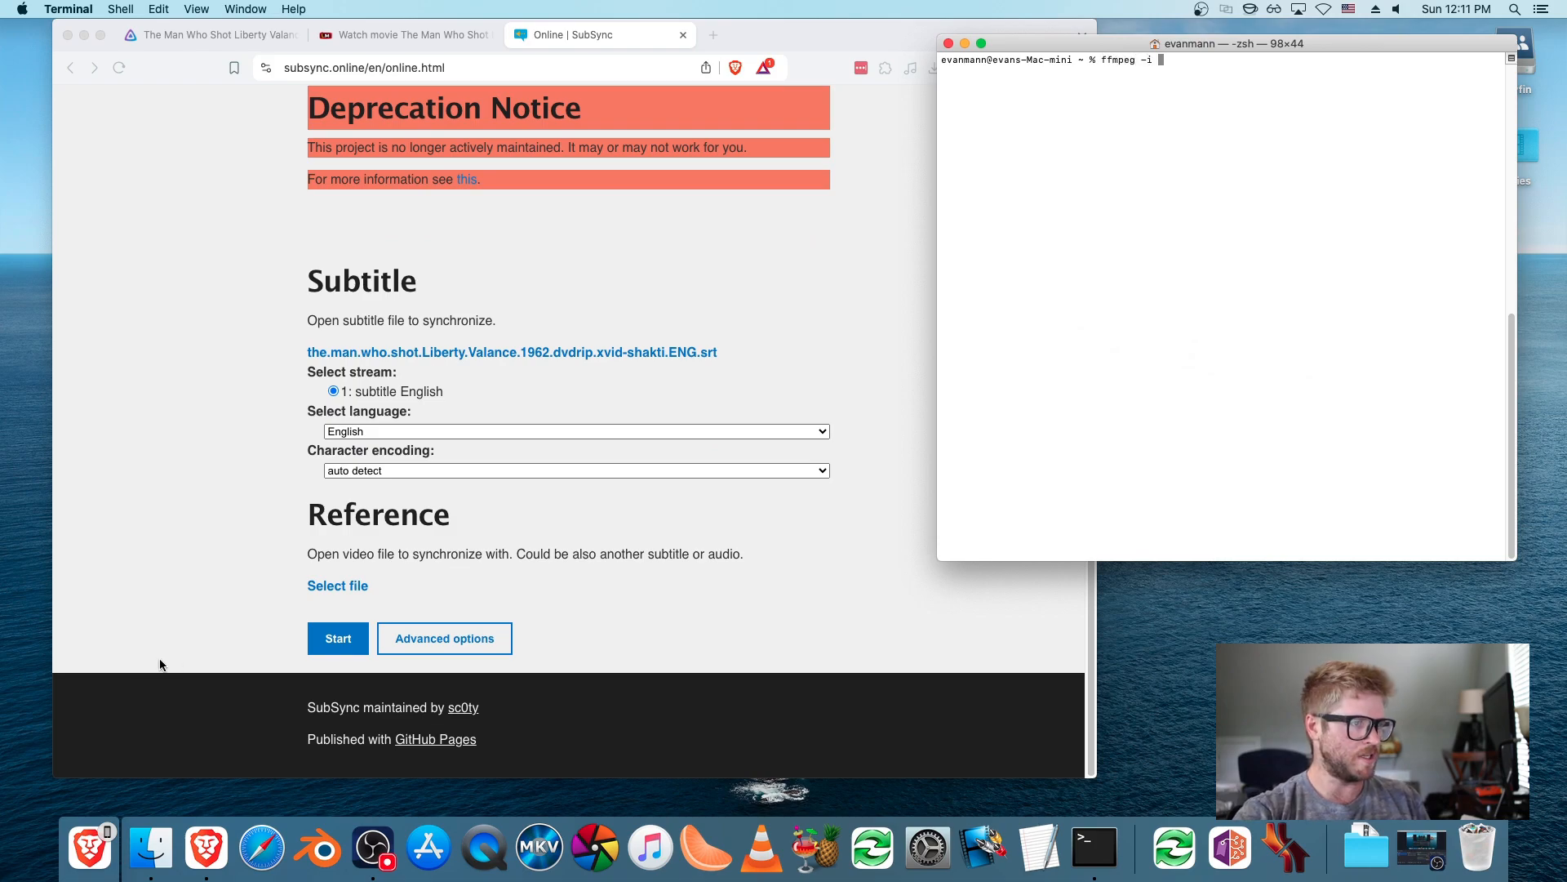
click(151, 846)
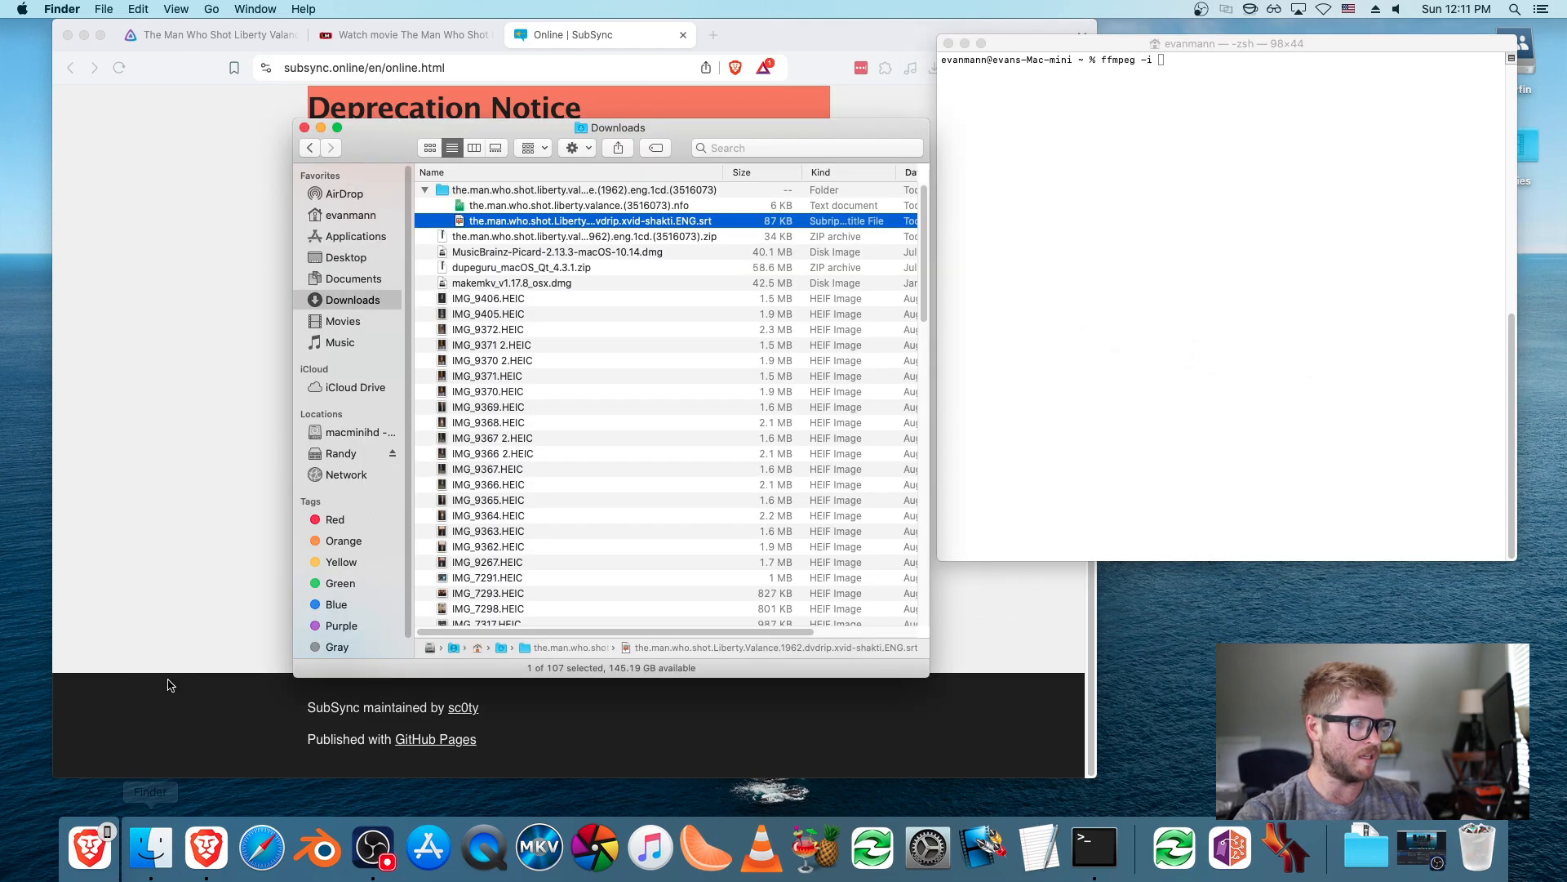
click(338, 453)
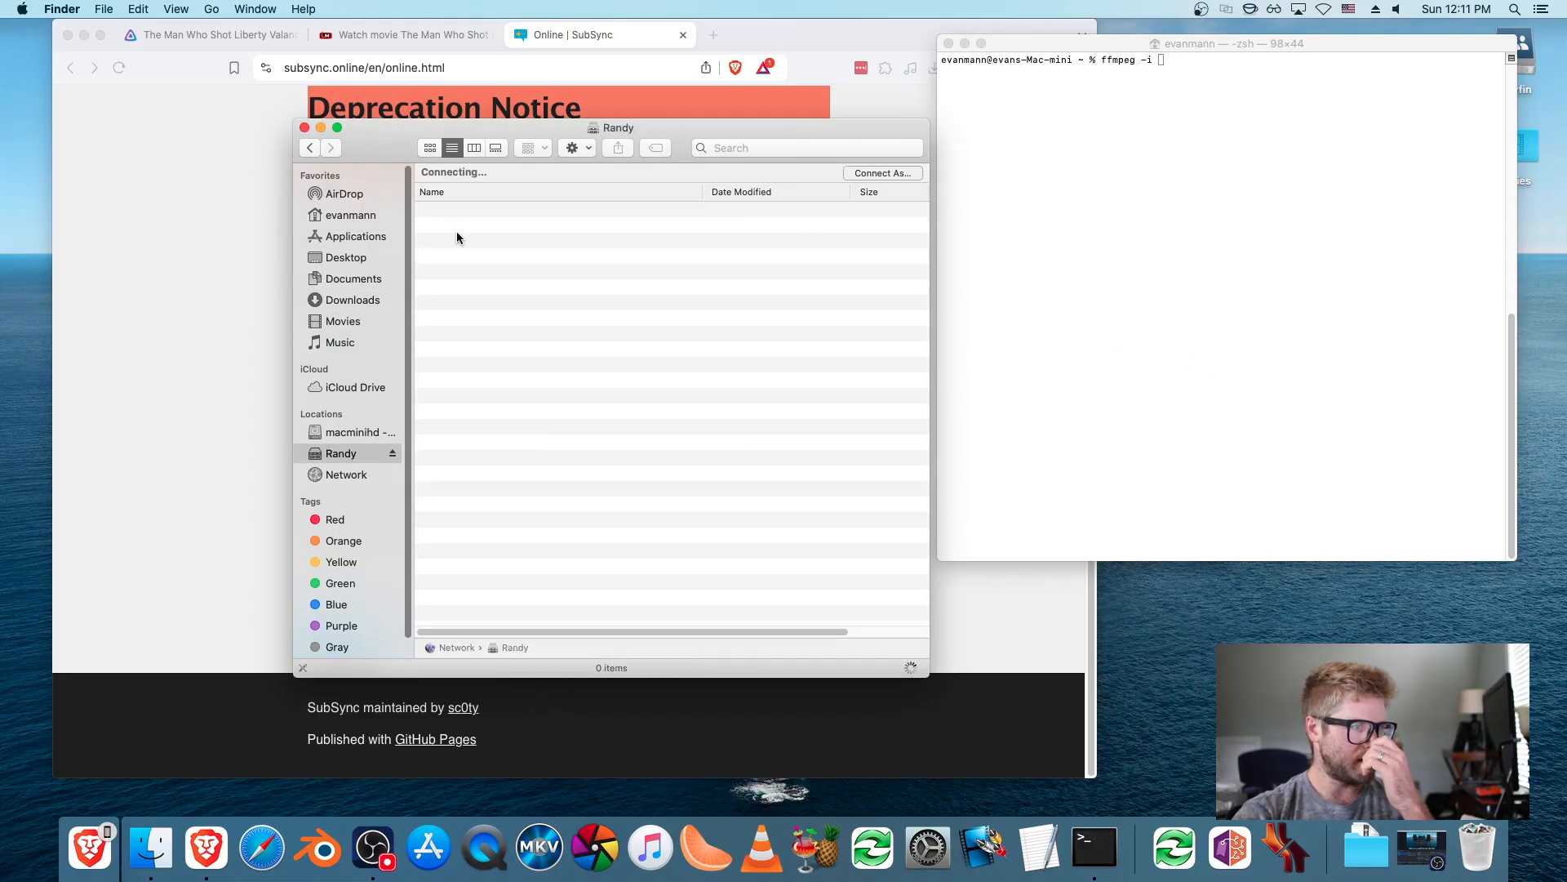
double_click(485, 240)
double_click(477, 210)
click(528, 317)
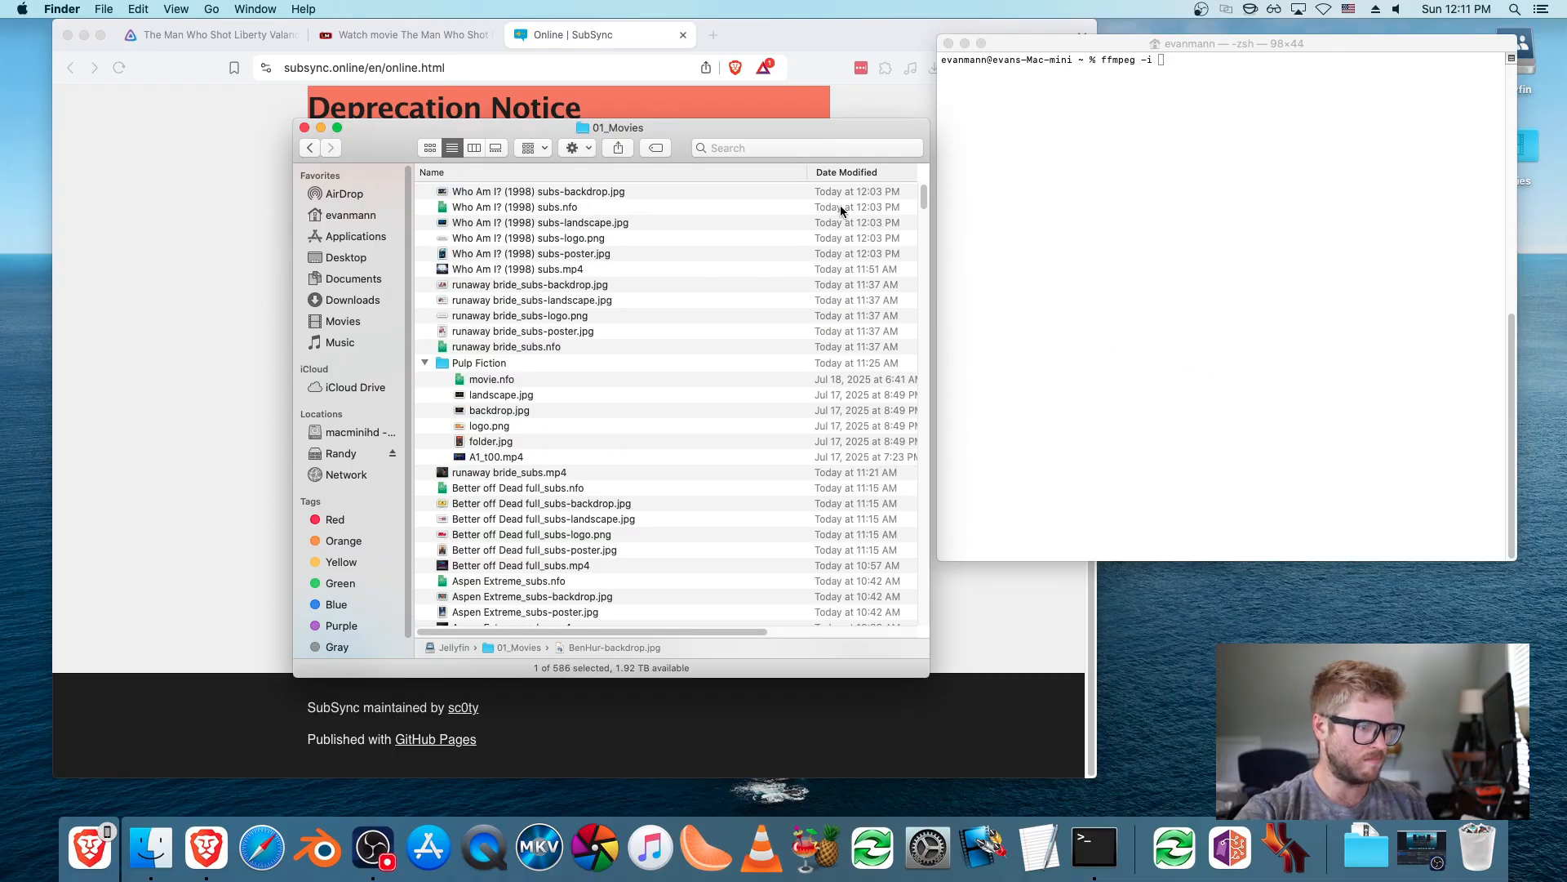
- Locate The Man Who Shot Liberty Valance.mp4 in 01_Movies and insert its path as the ffmpeg input file
text(the)
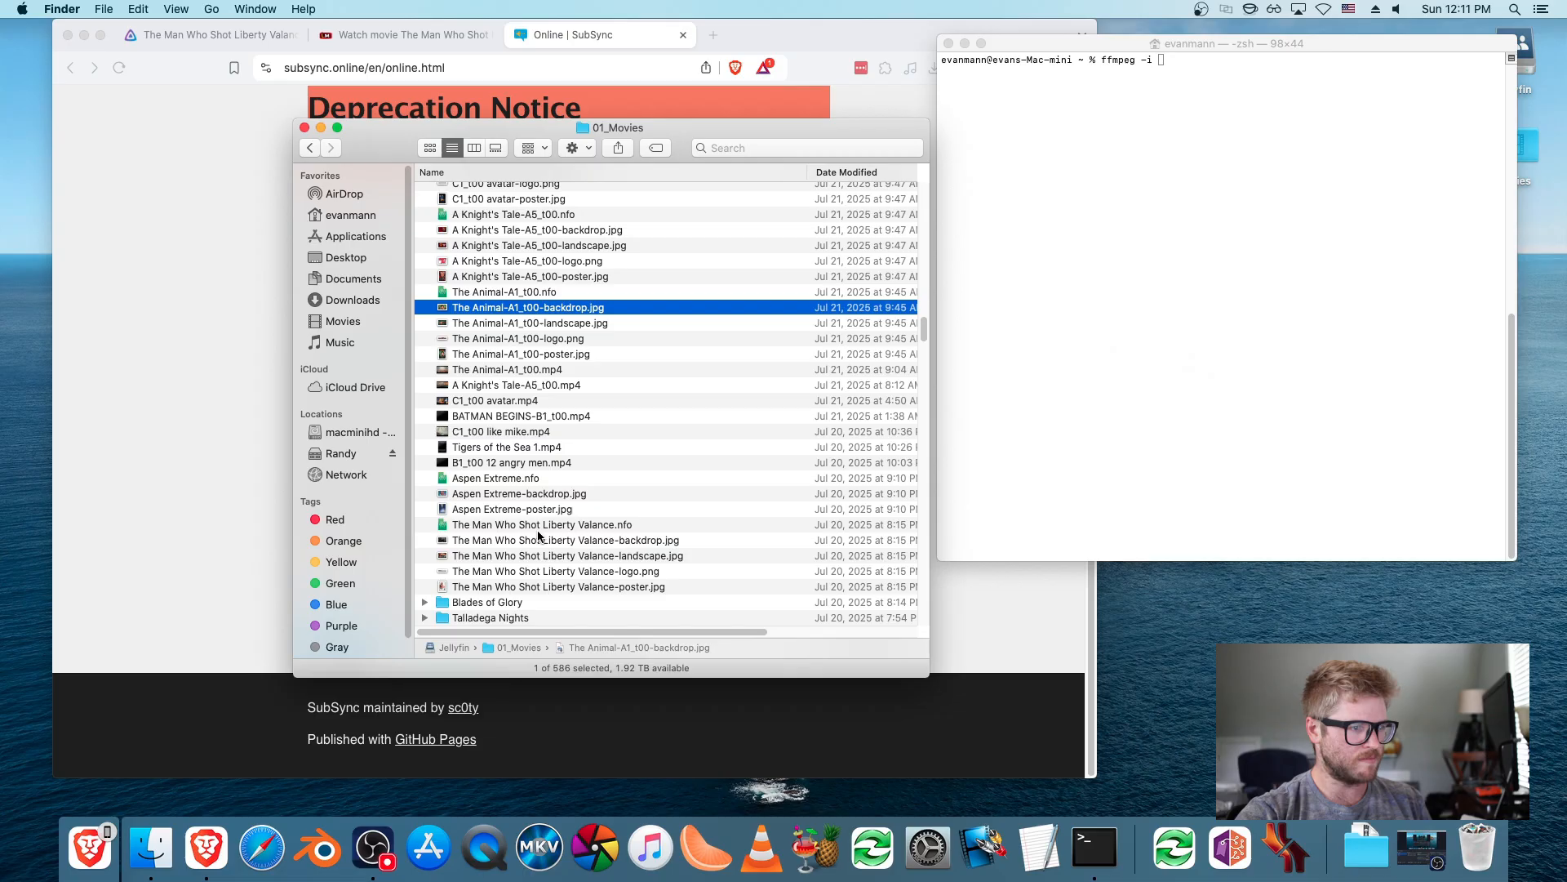
click(545, 528)
scroll(518, 563, down, 3)
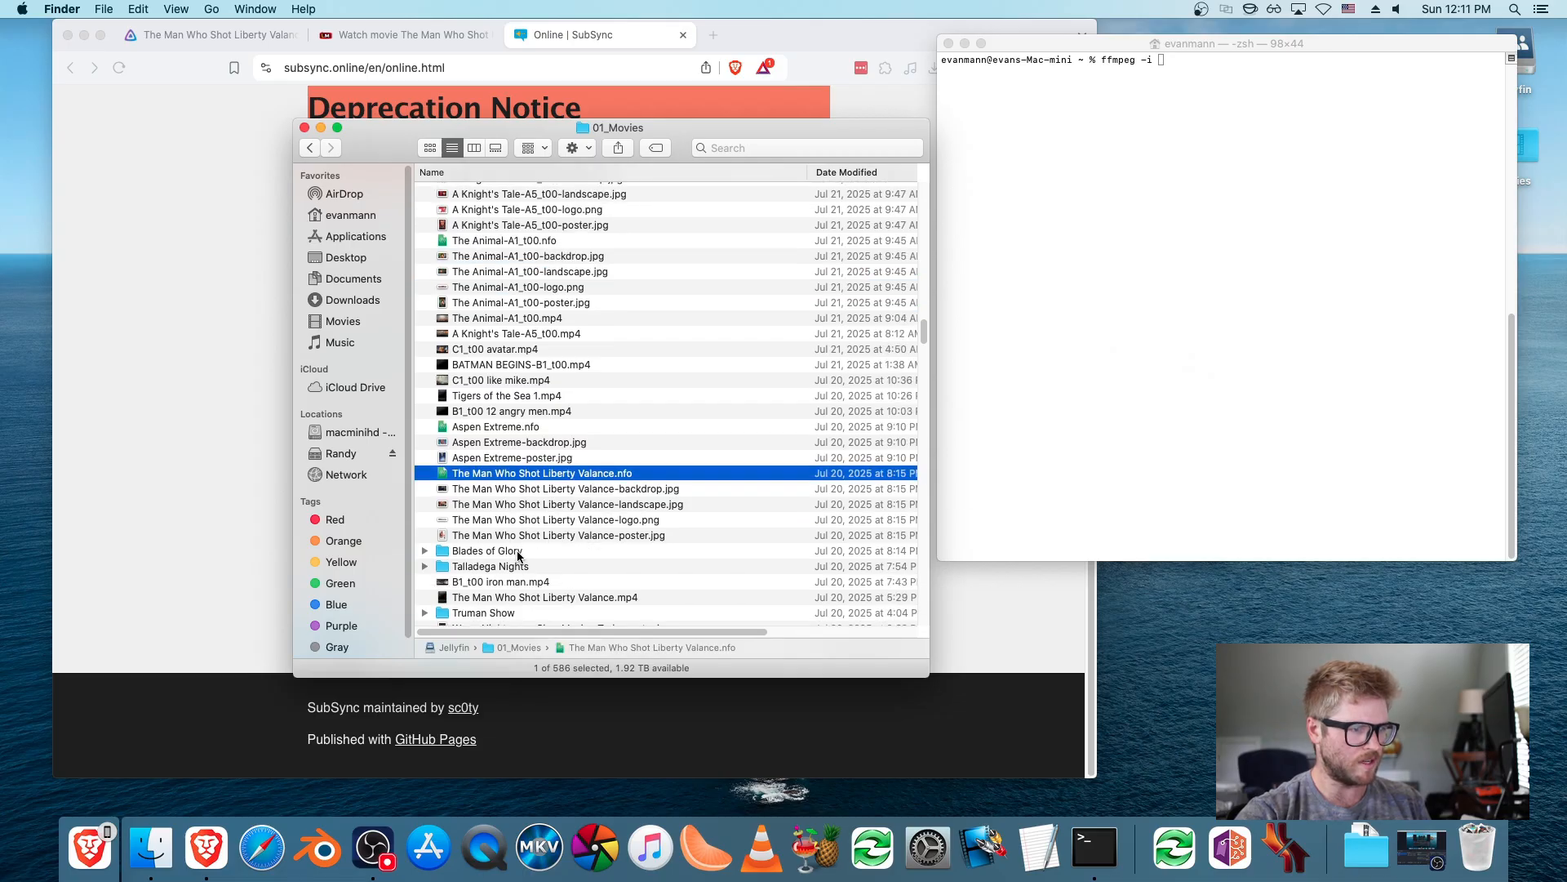
click(567, 547)
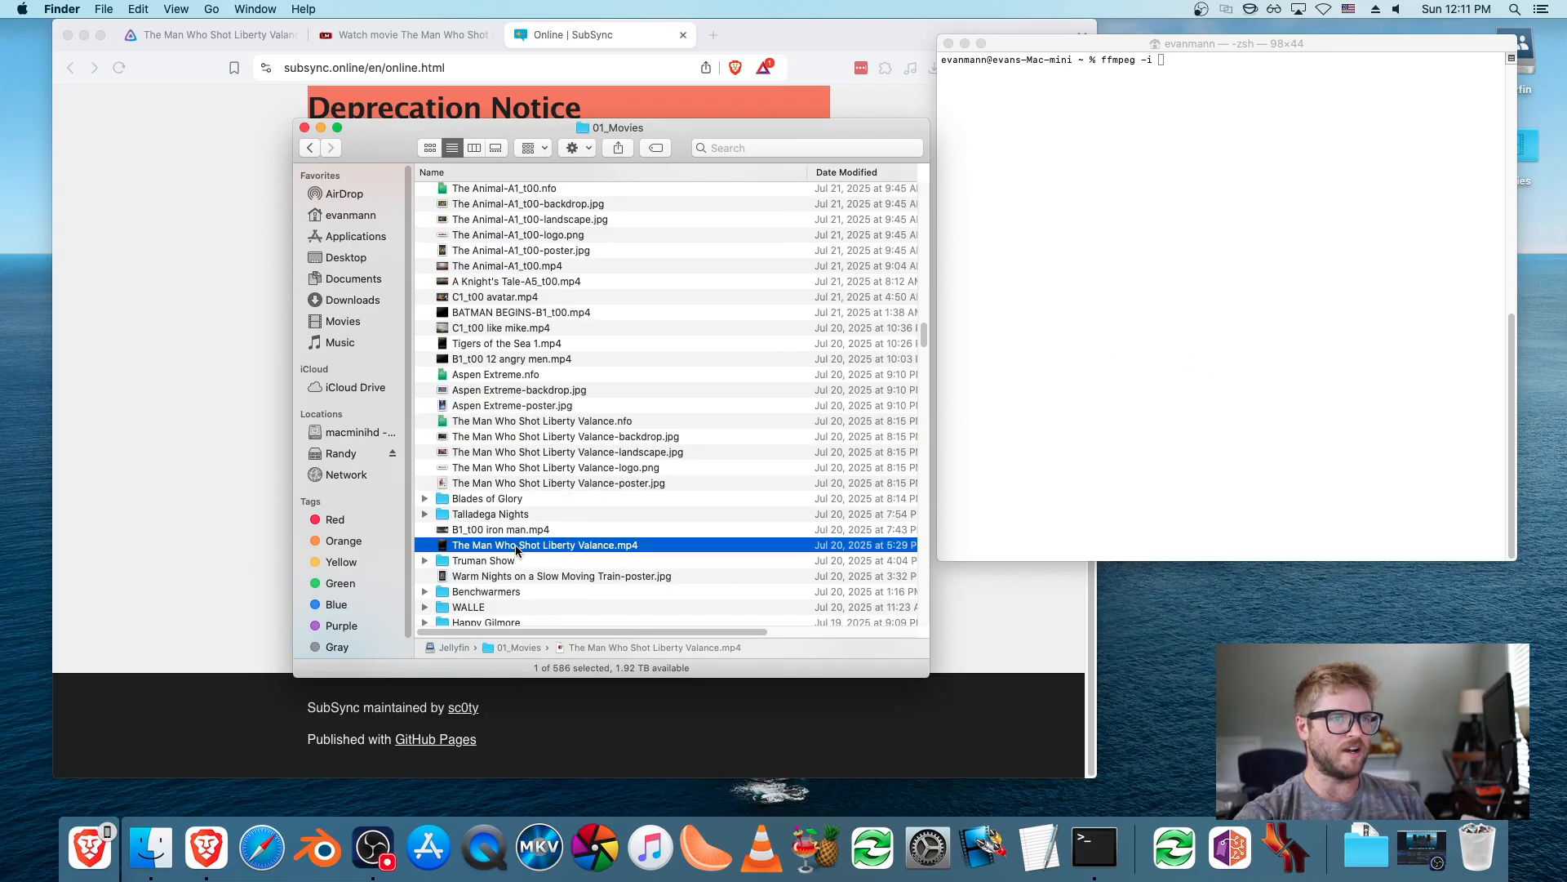
drag(454, 548, 993, 364)
click(993, 365)
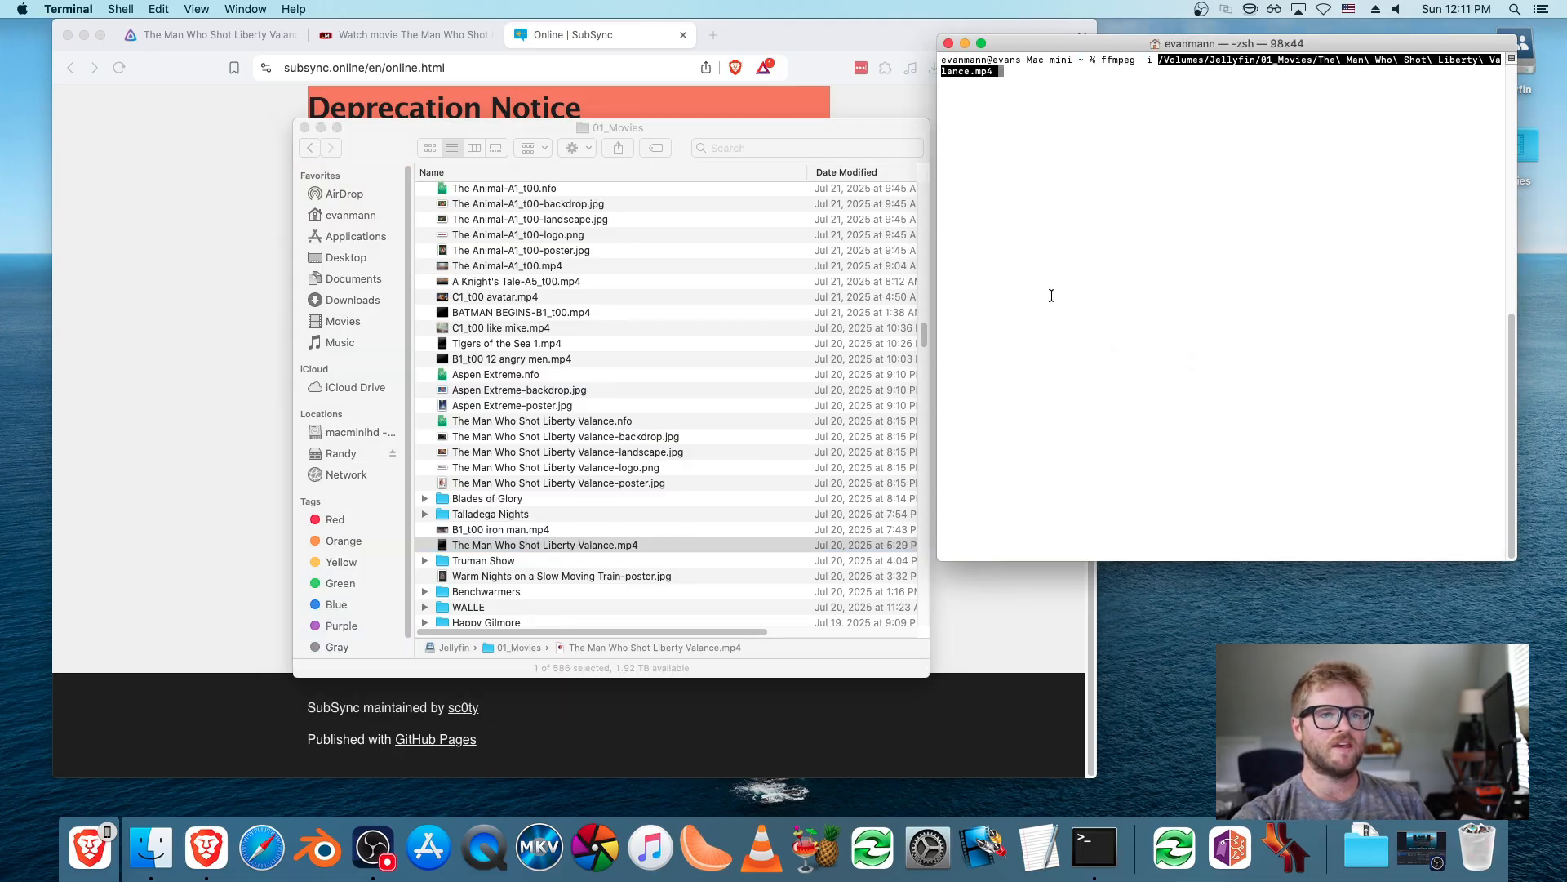
key(Right)
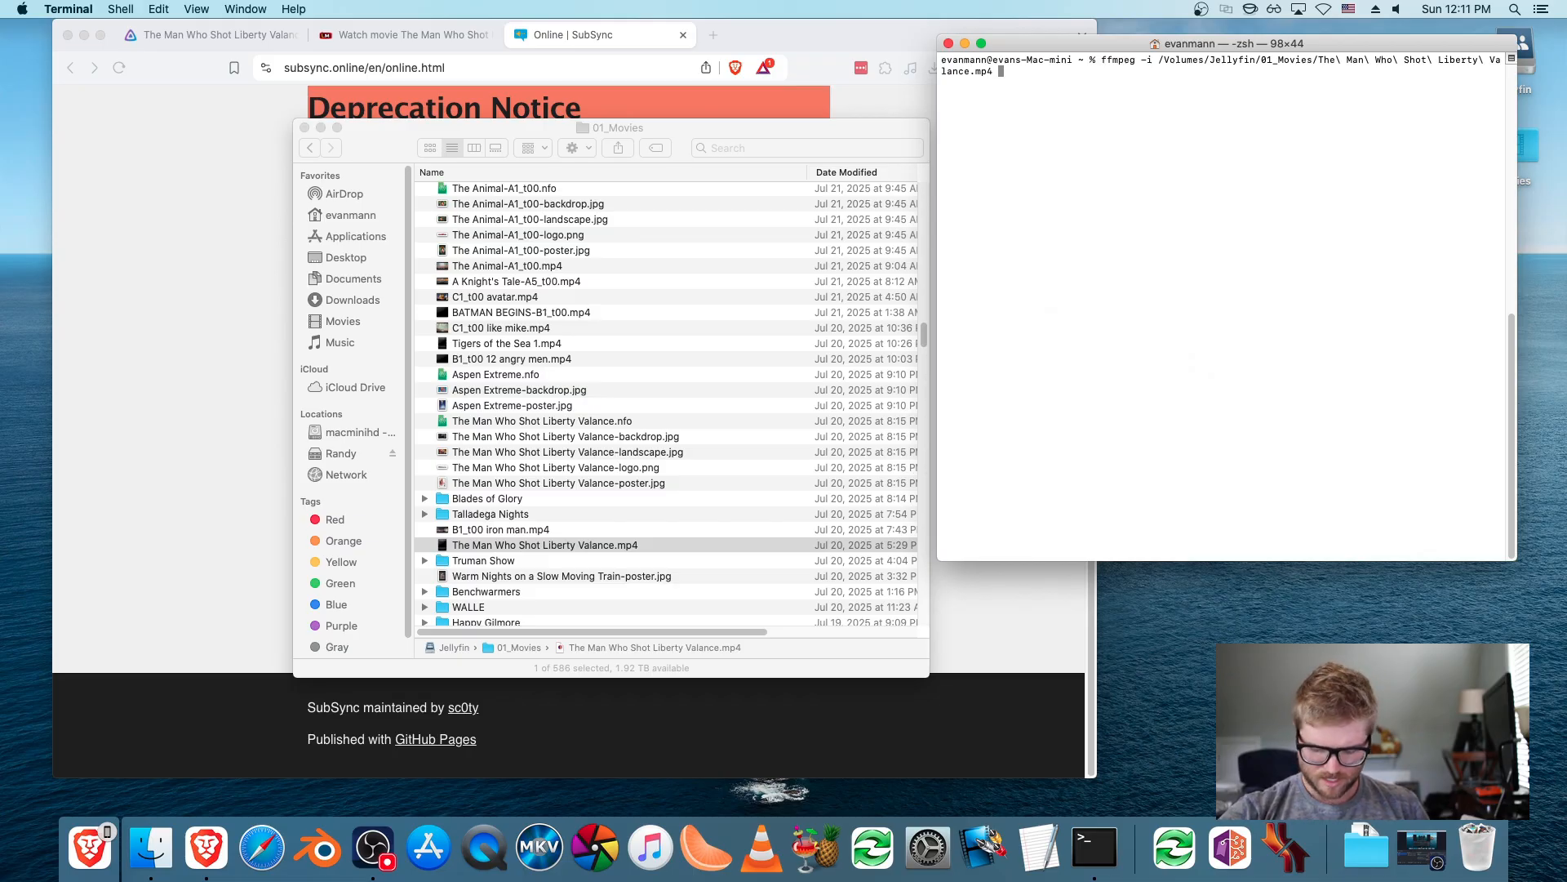
- Add the options -q:a 0 -map a to the ffmpeg command for best-quality, audio-only extraction
text(-q)
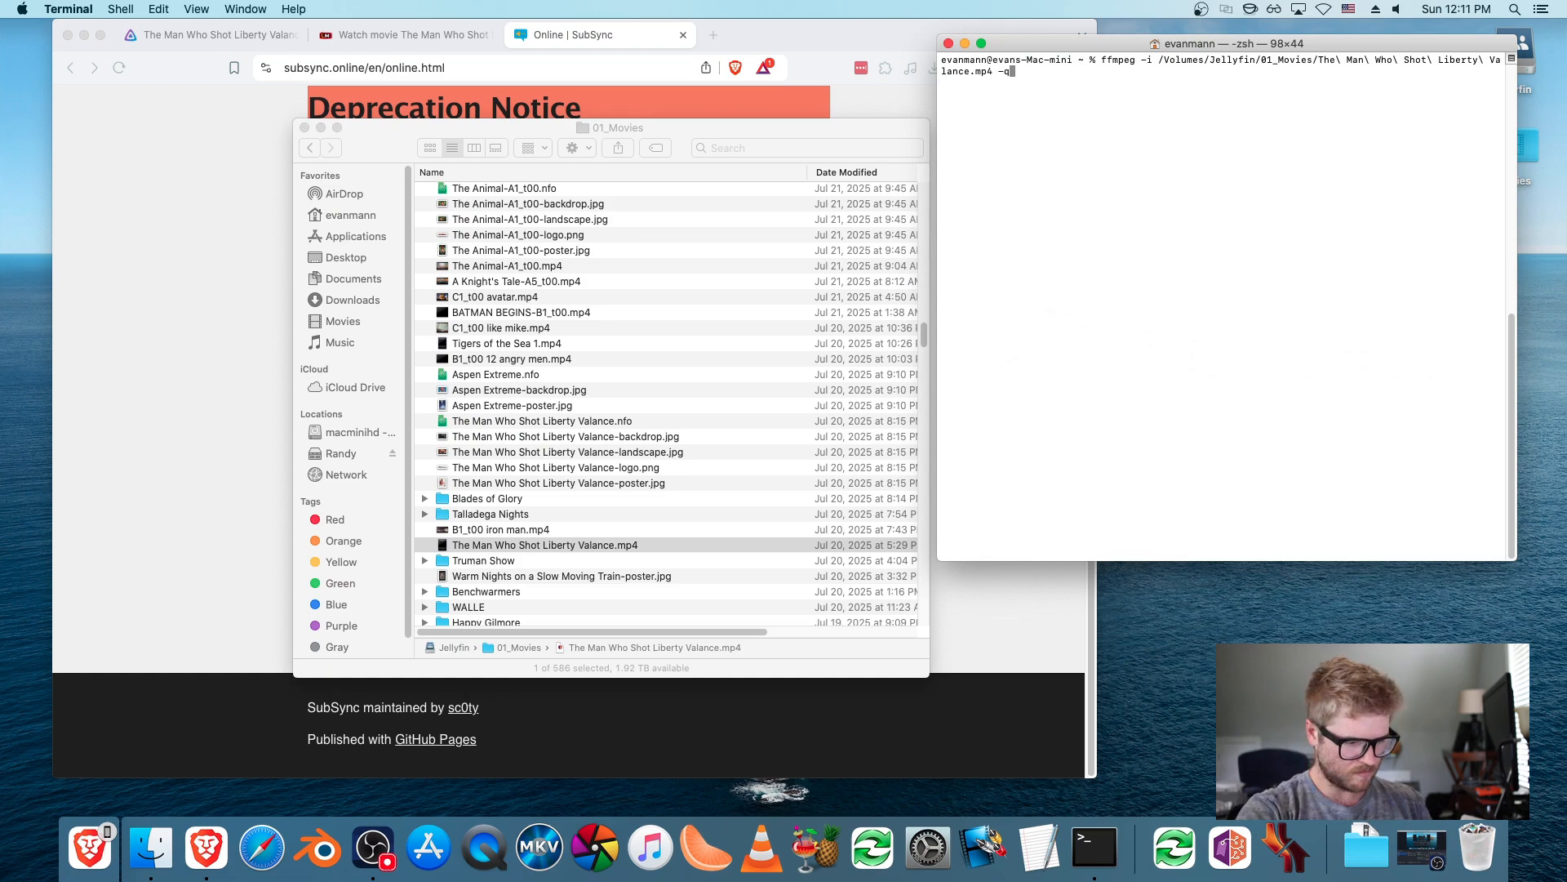
text(:a 0)
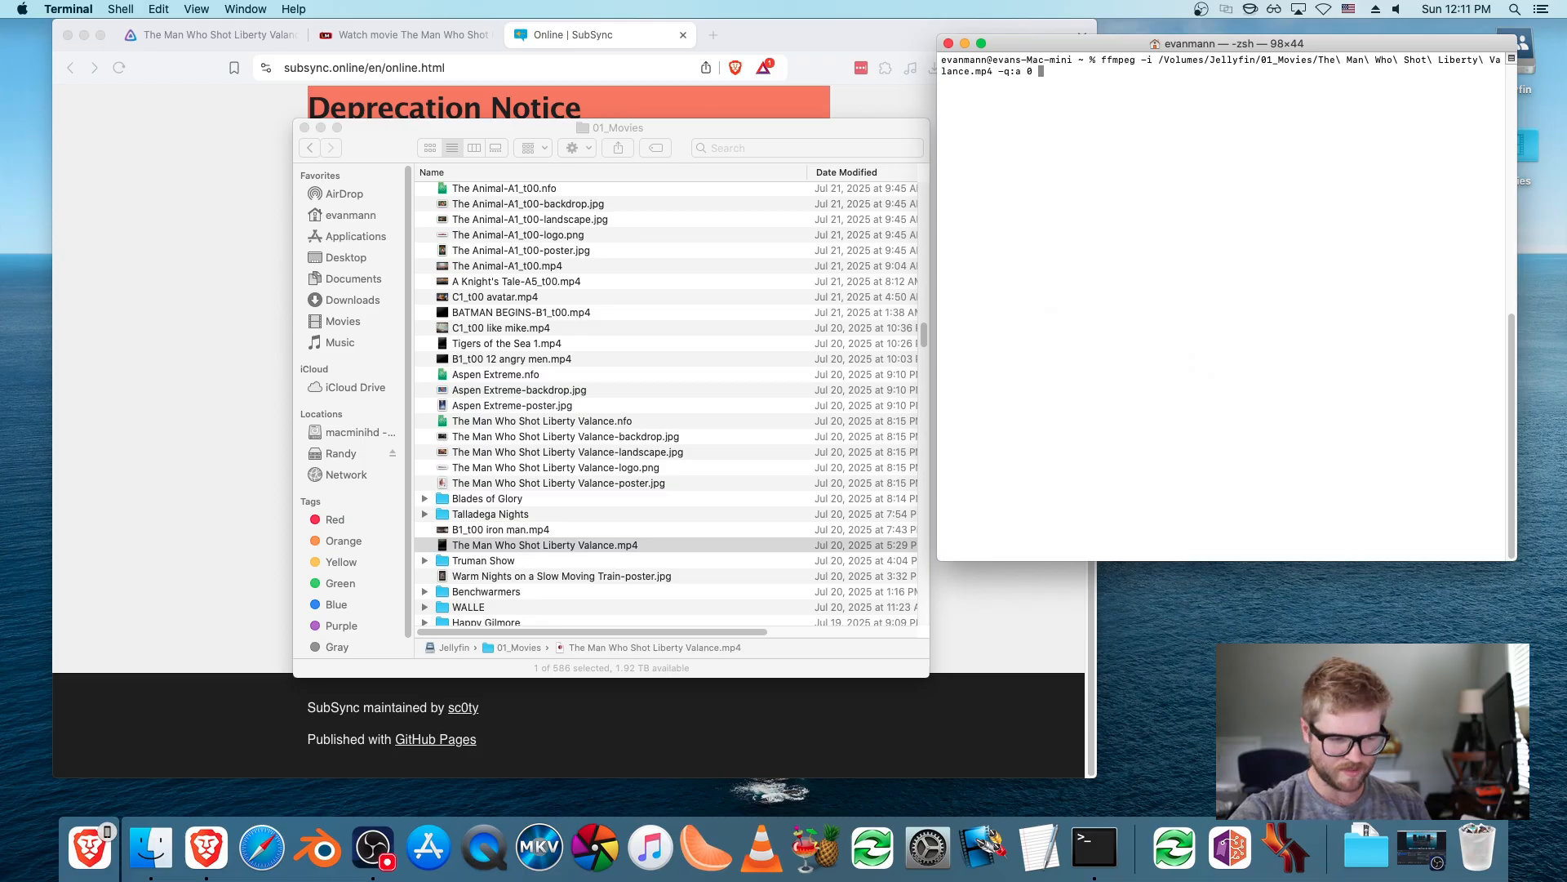
text( -map a)
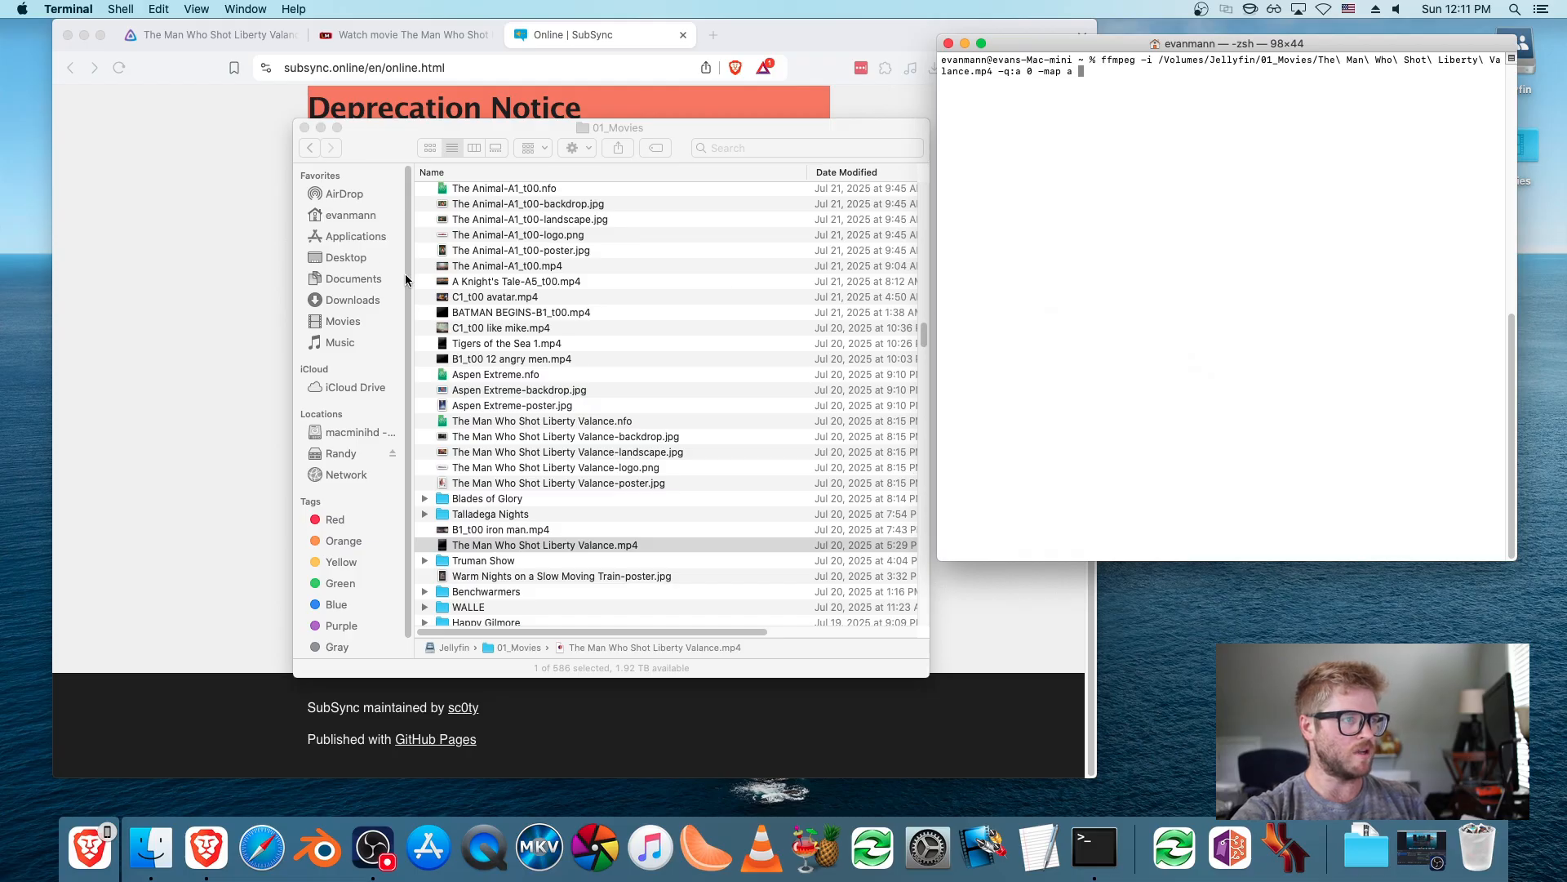
- Check the home folder in Finder, set the ffmpeg output to ~/libertyvalance.mp3, and run the extraction
click(349, 260)
click(349, 259)
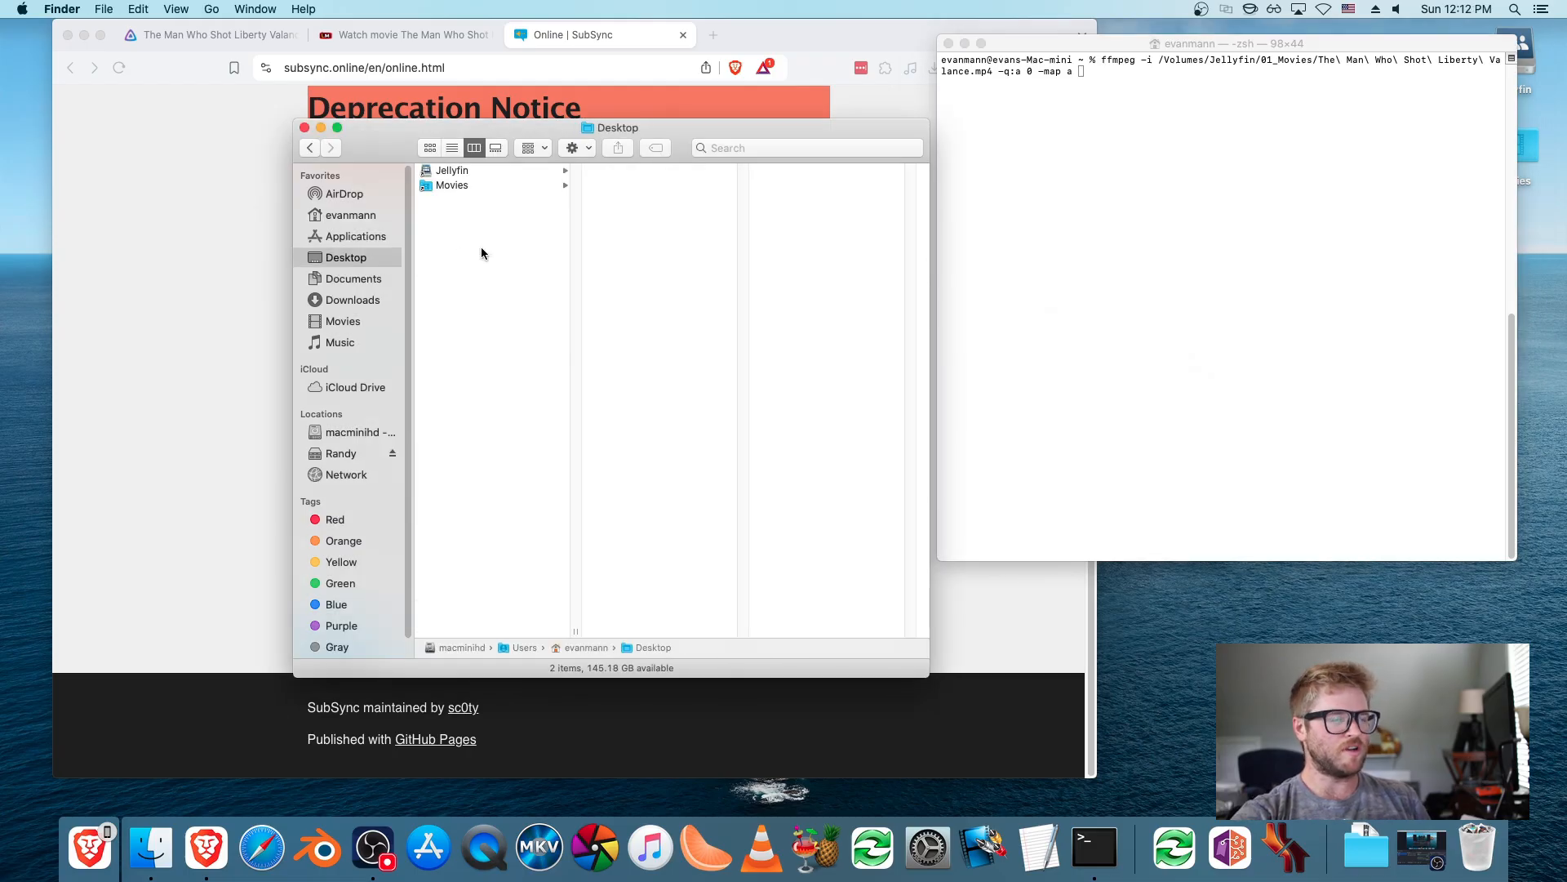
click(369, 216)
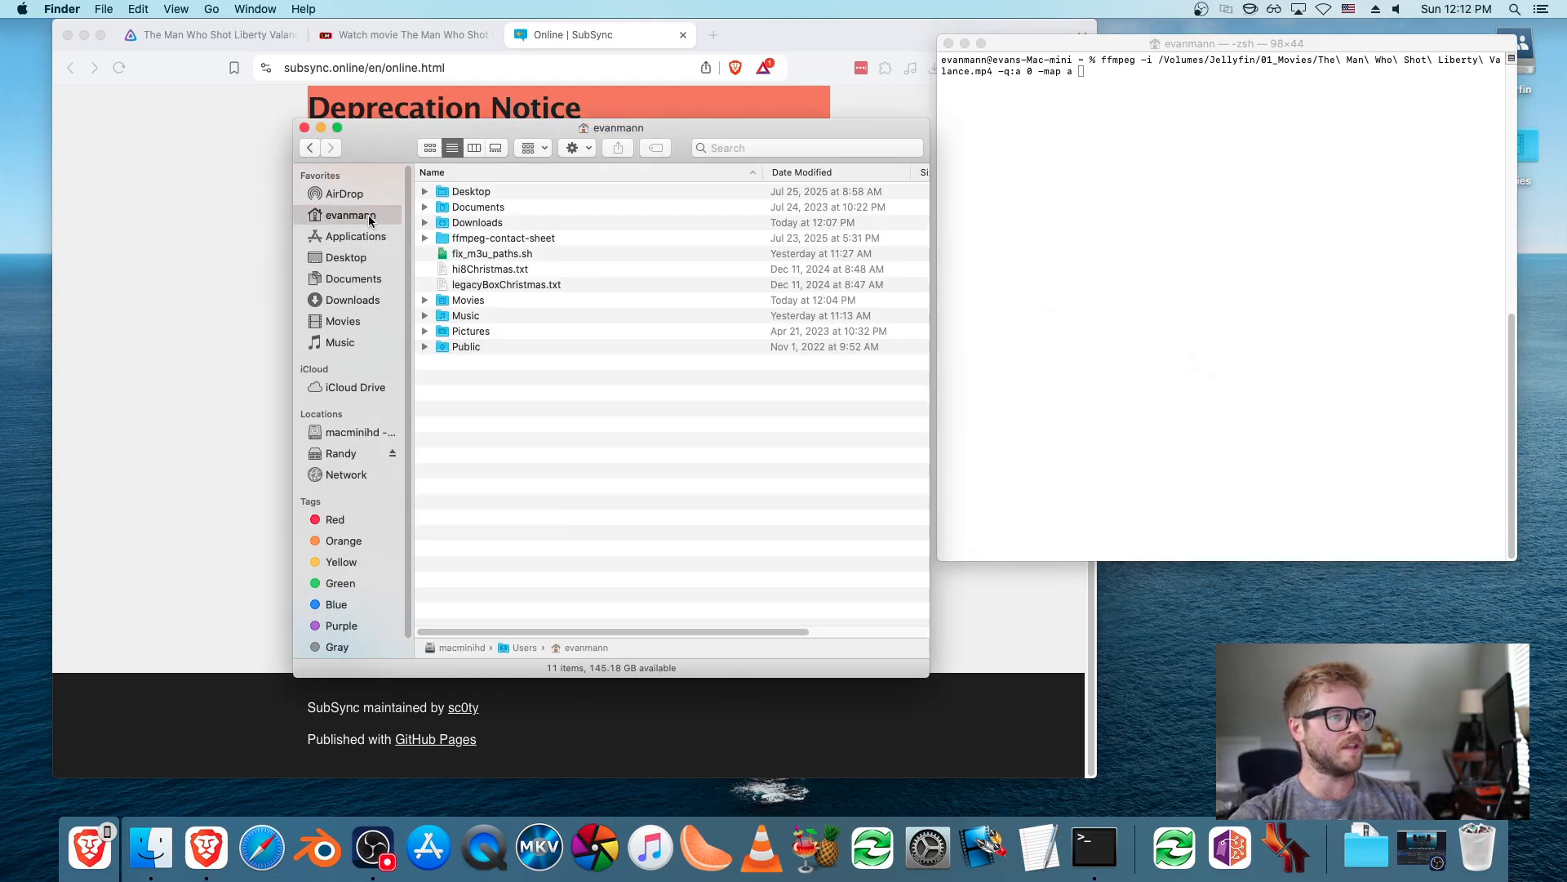
click(1031, 147)
text(~)
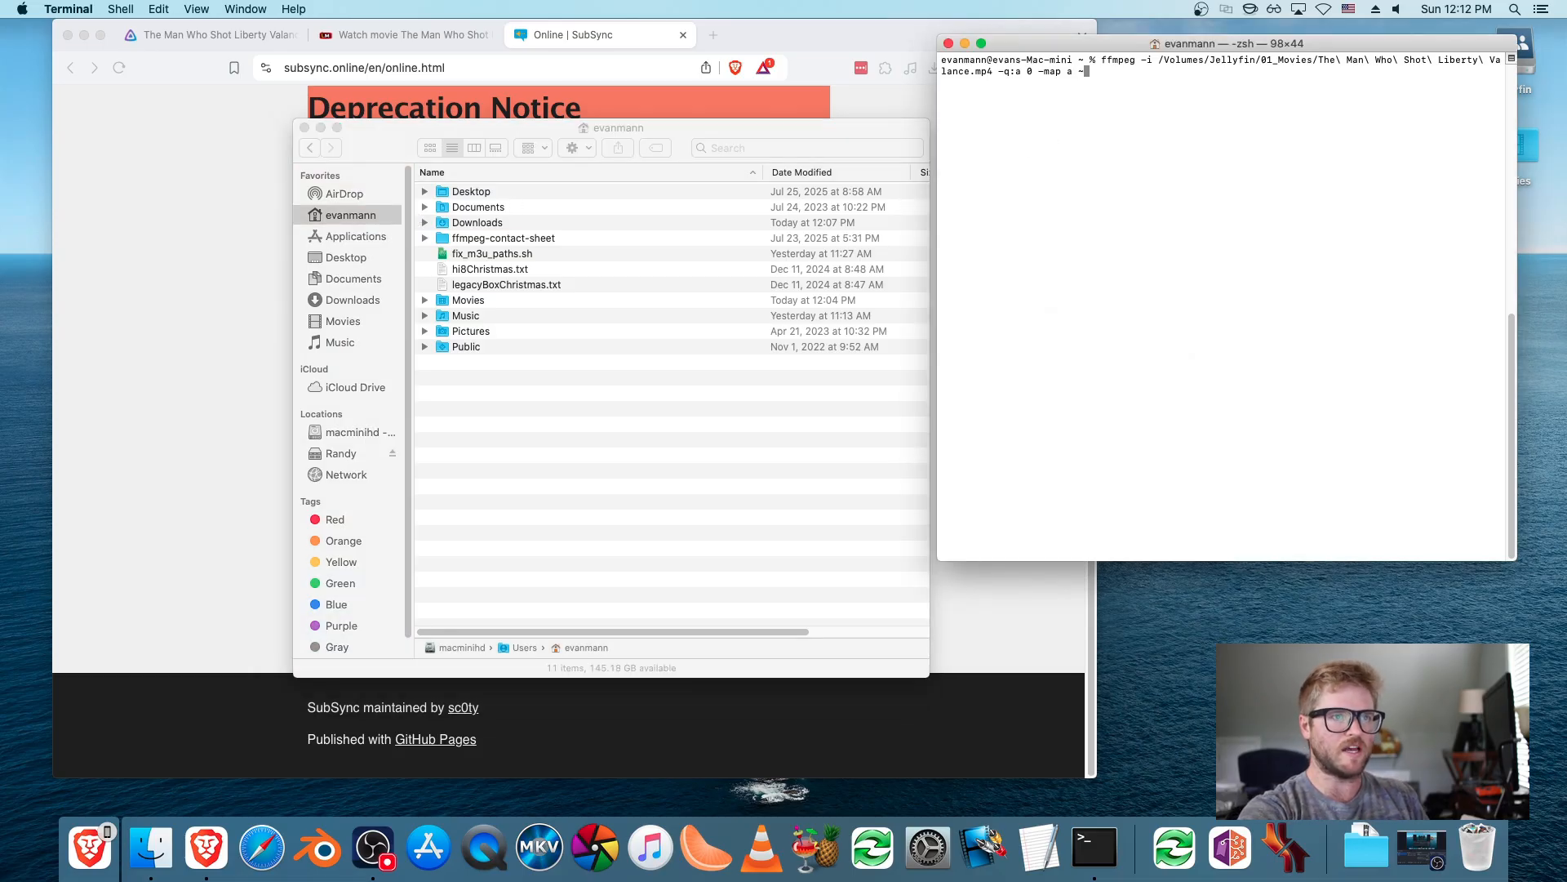
text(/)
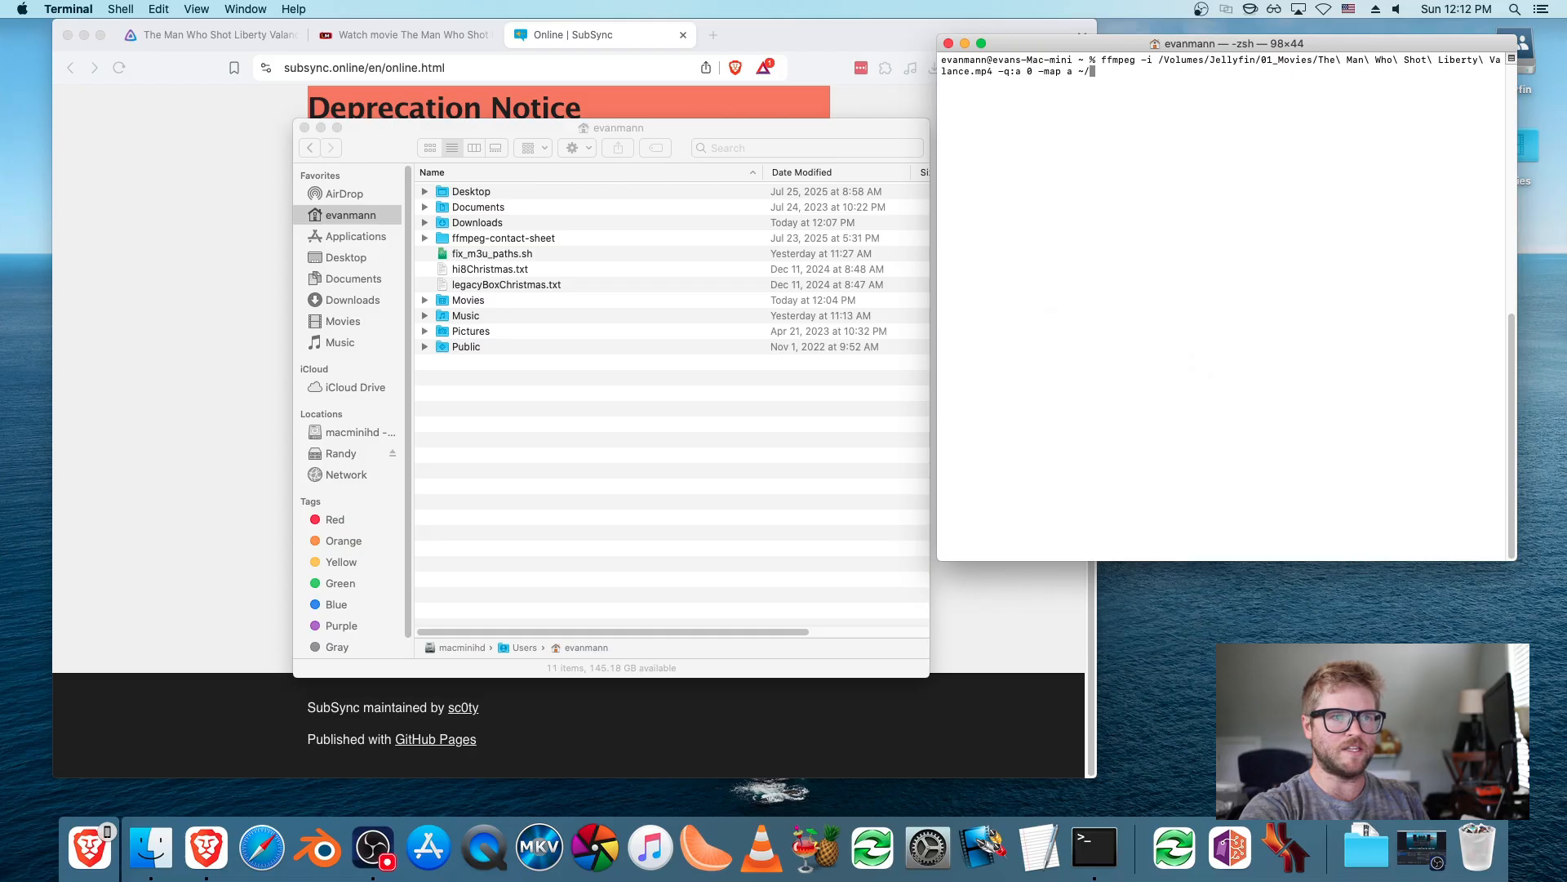
text(libertyvalance.mp3)
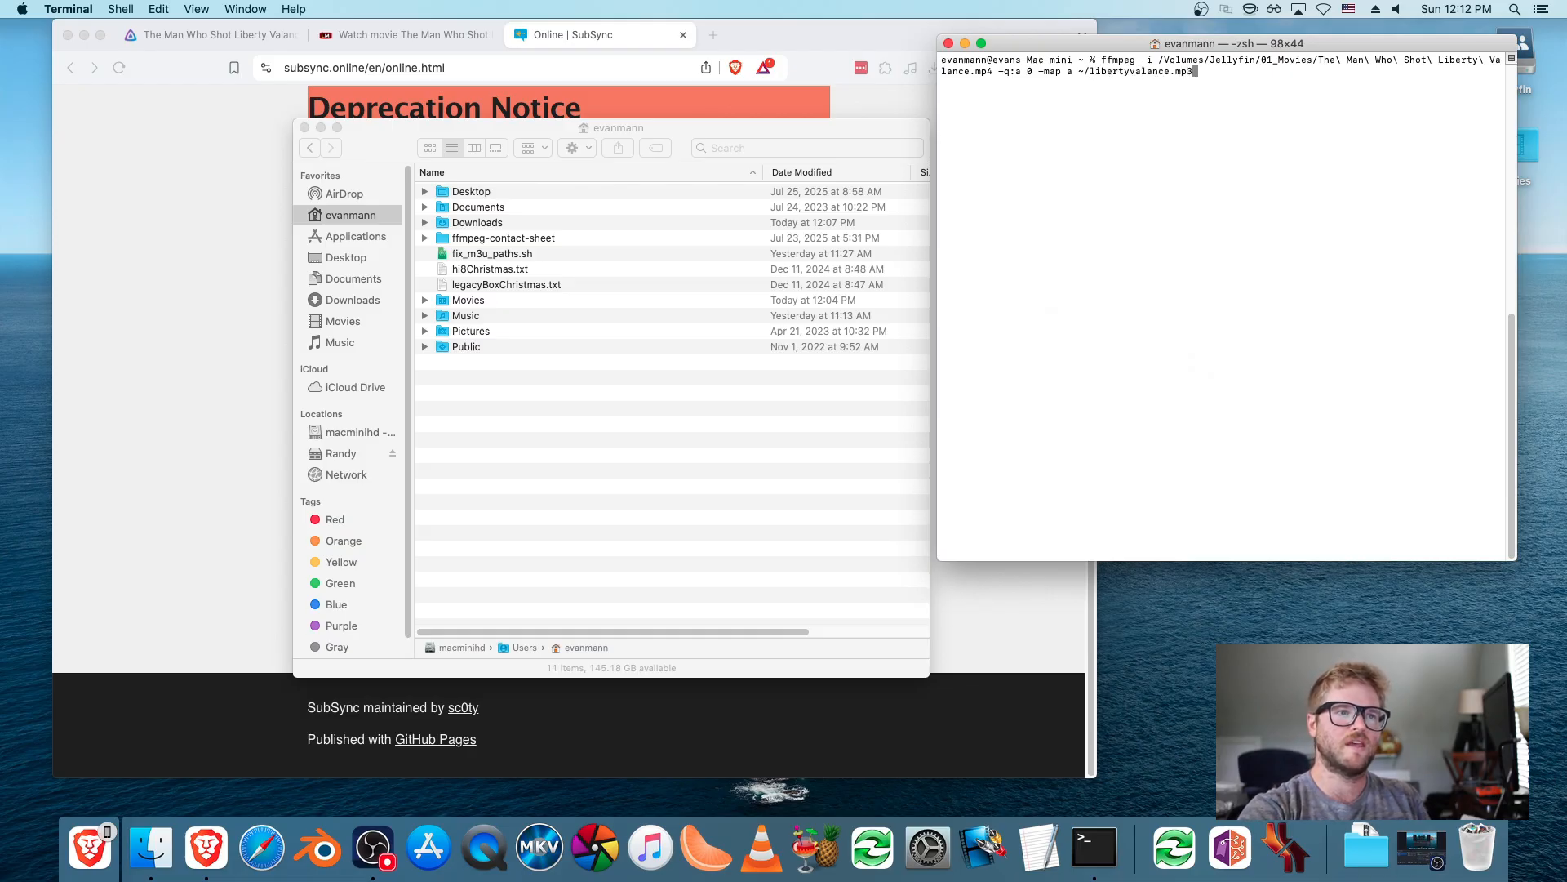
key(Return)
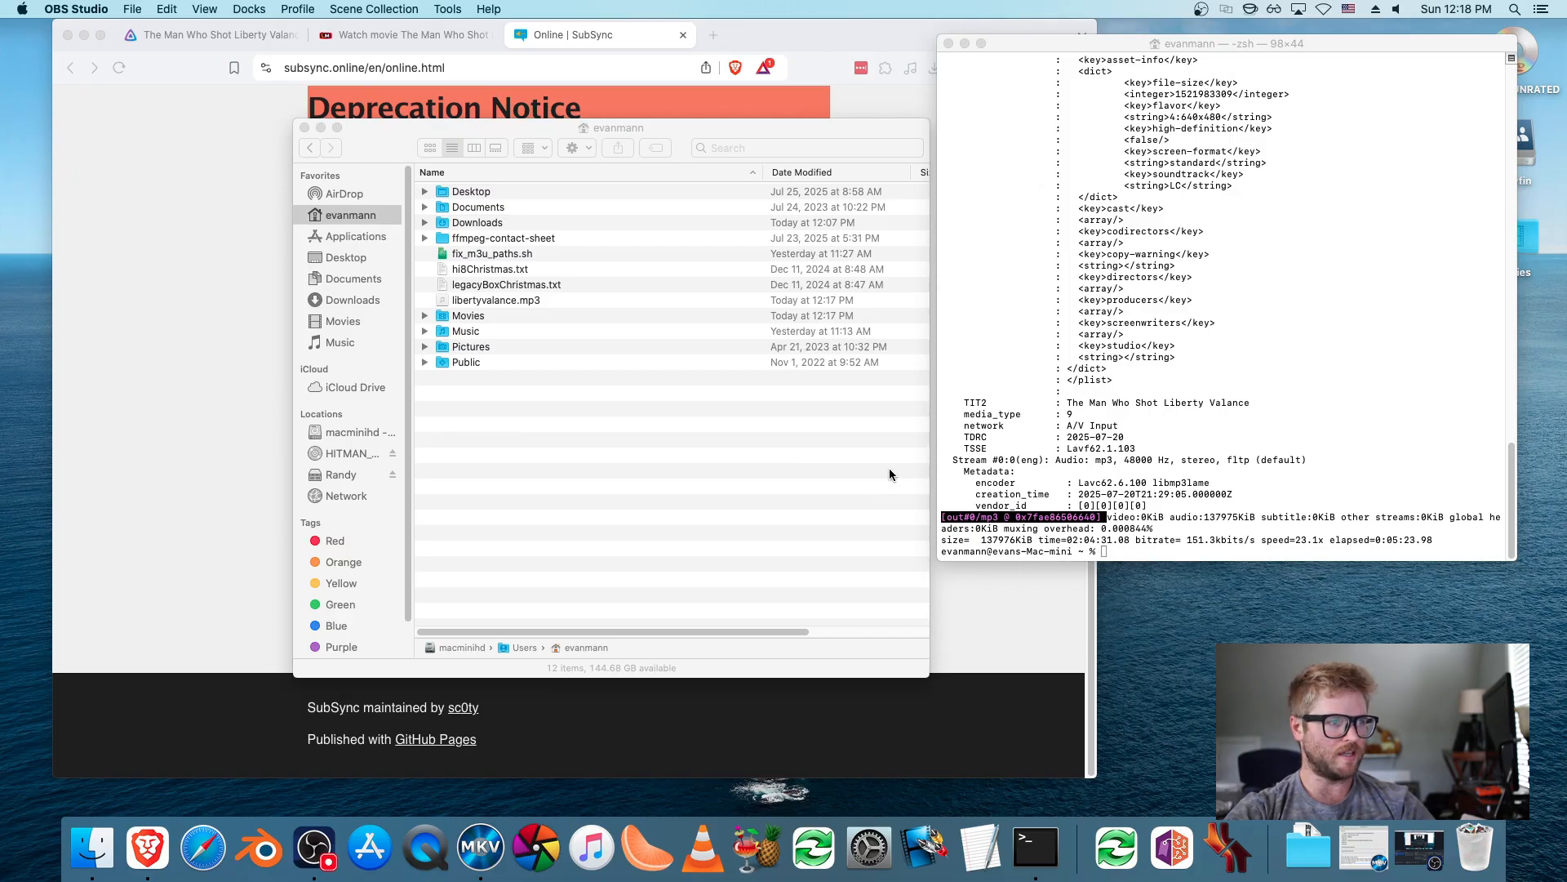
- In SubSync's browser tab, choose libertyvalance.mp3 from the home folder as the reference file for synchronization
click(502, 303)
click(521, 303)
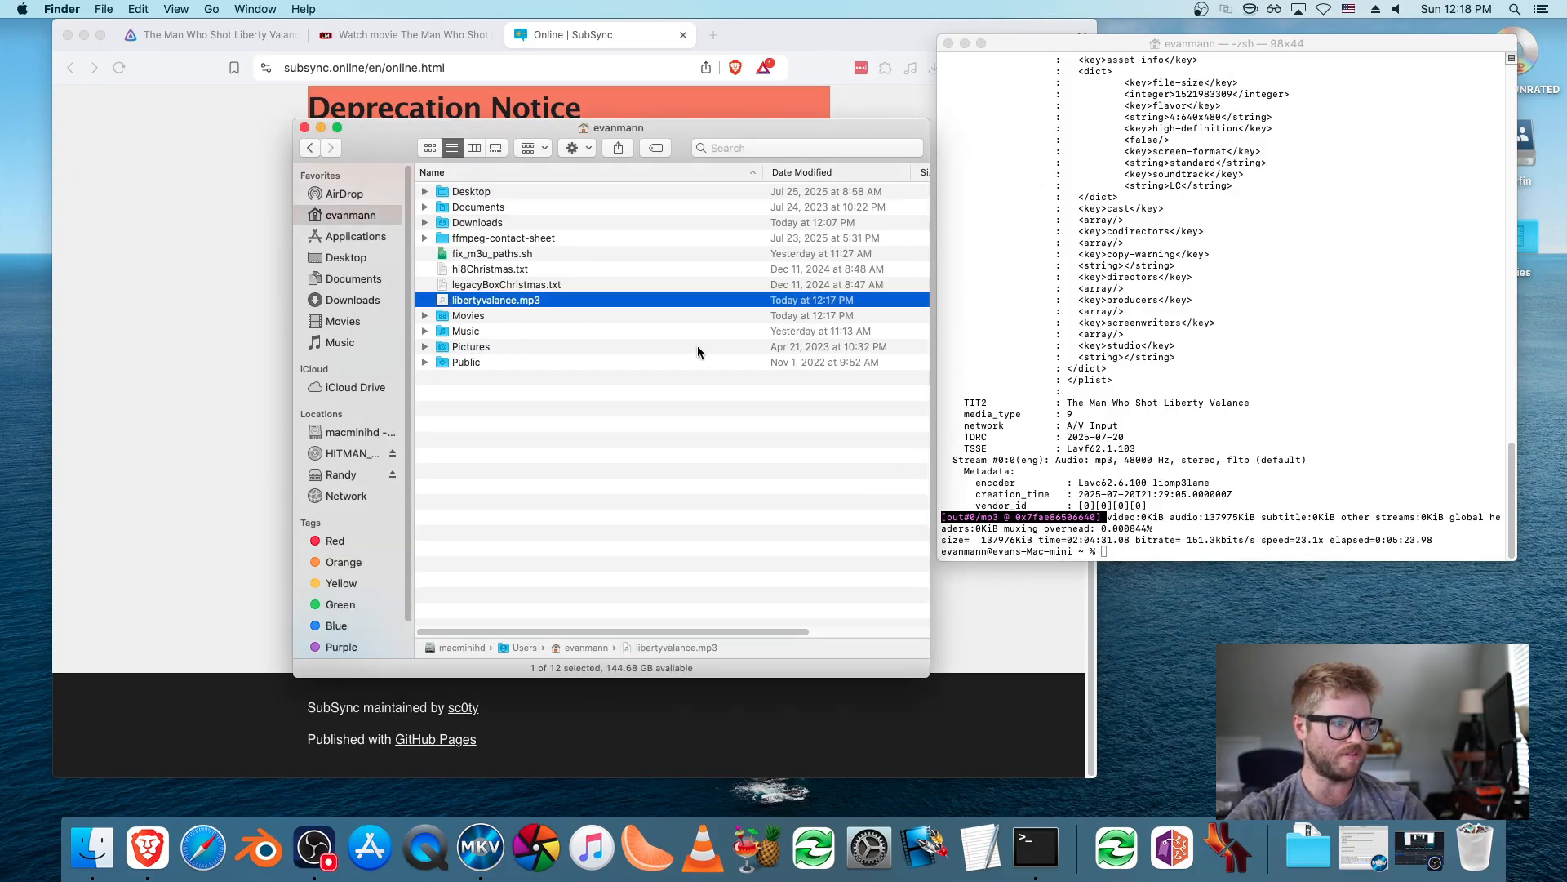
click(248, 380)
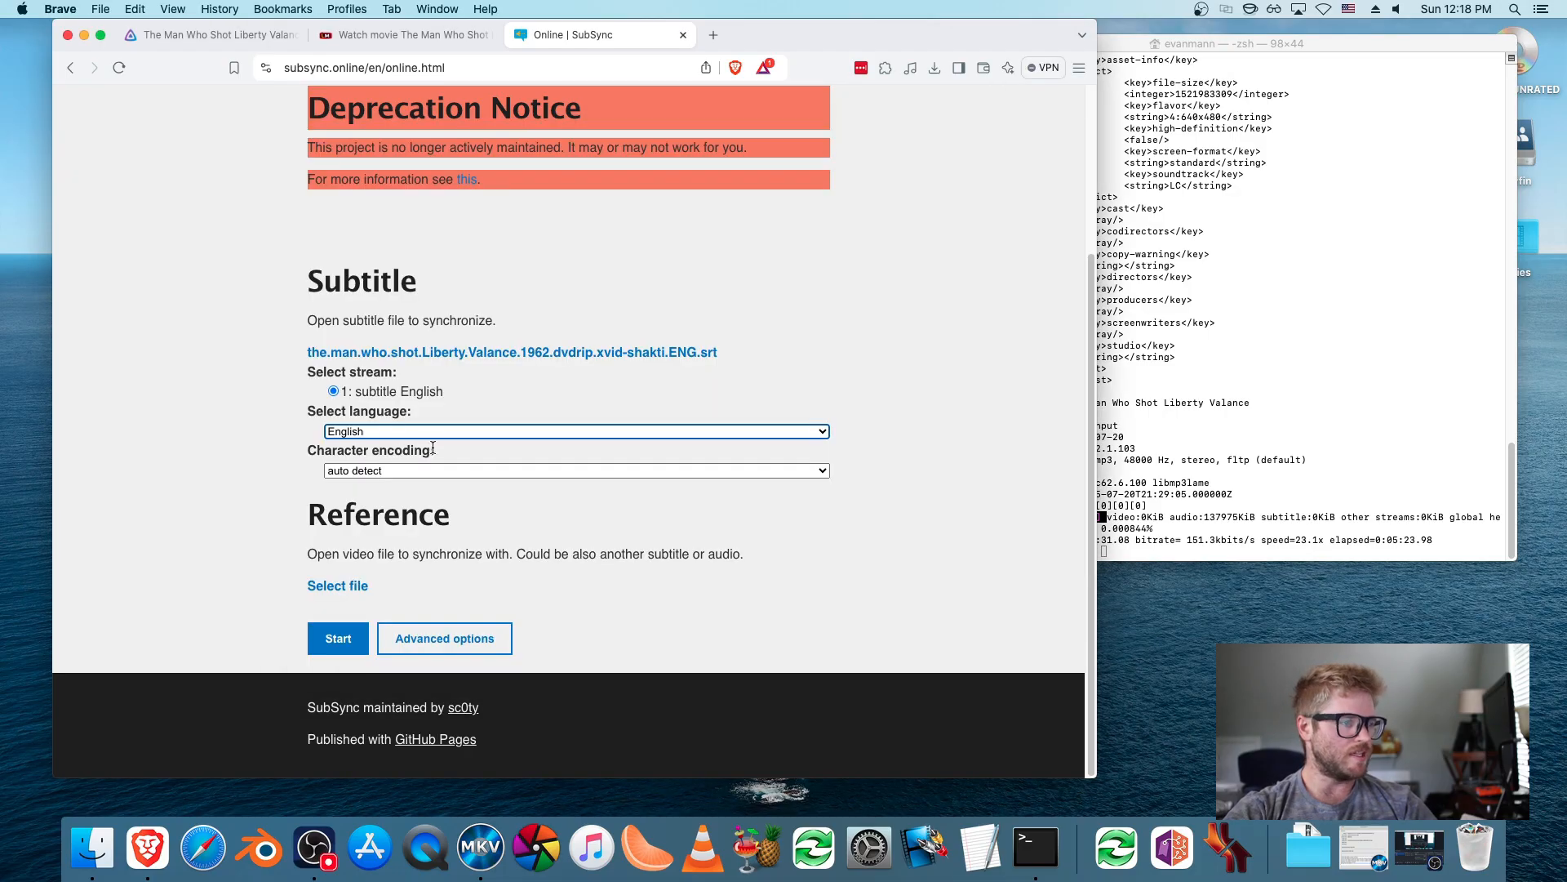
click(338, 587)
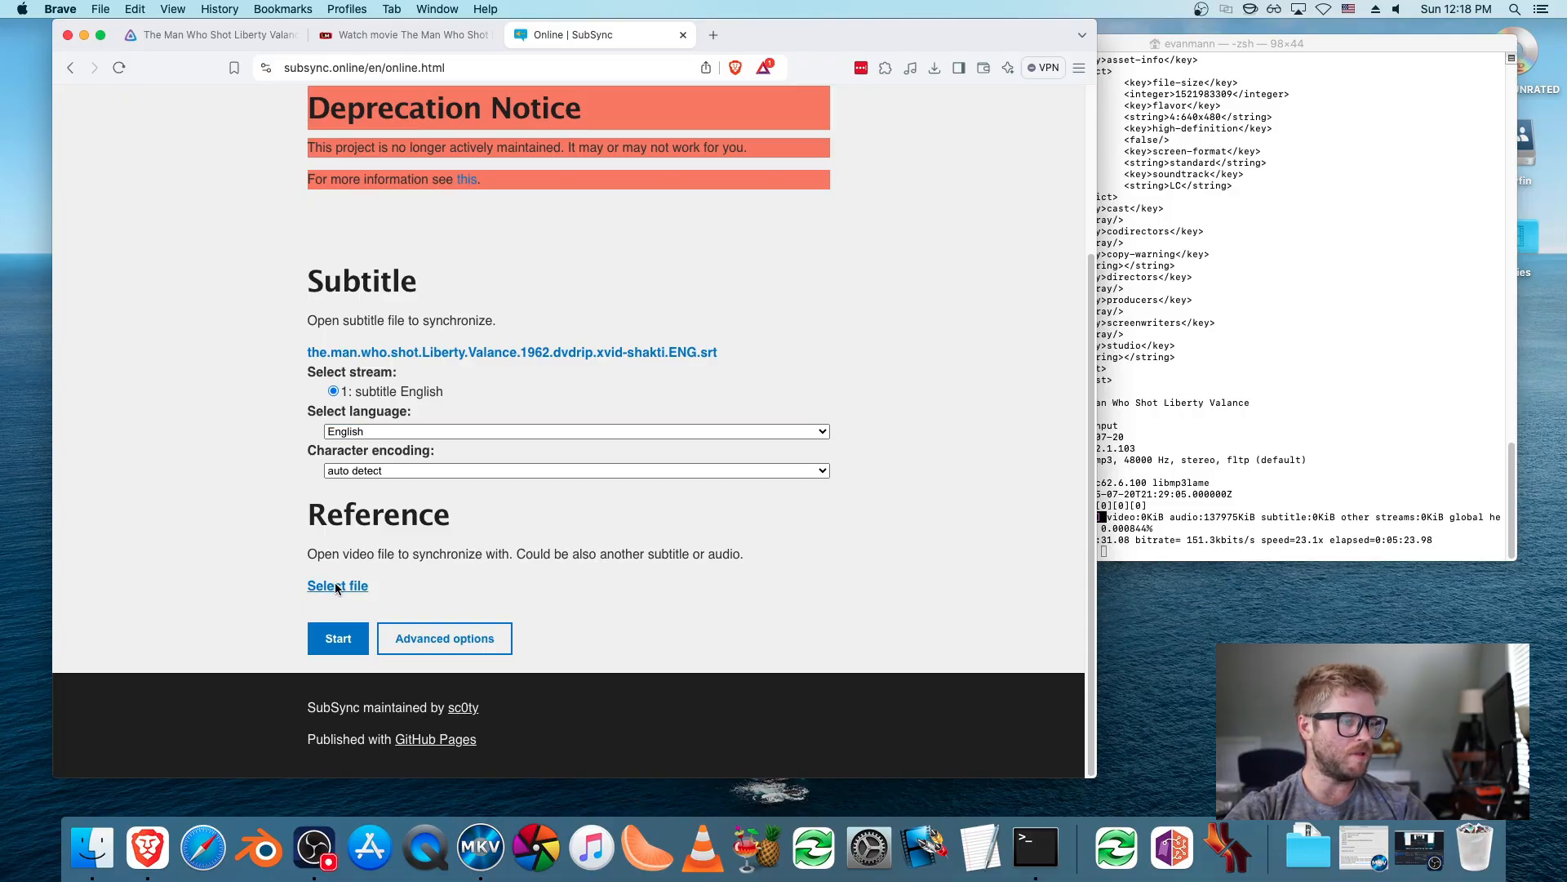
click(302, 189)
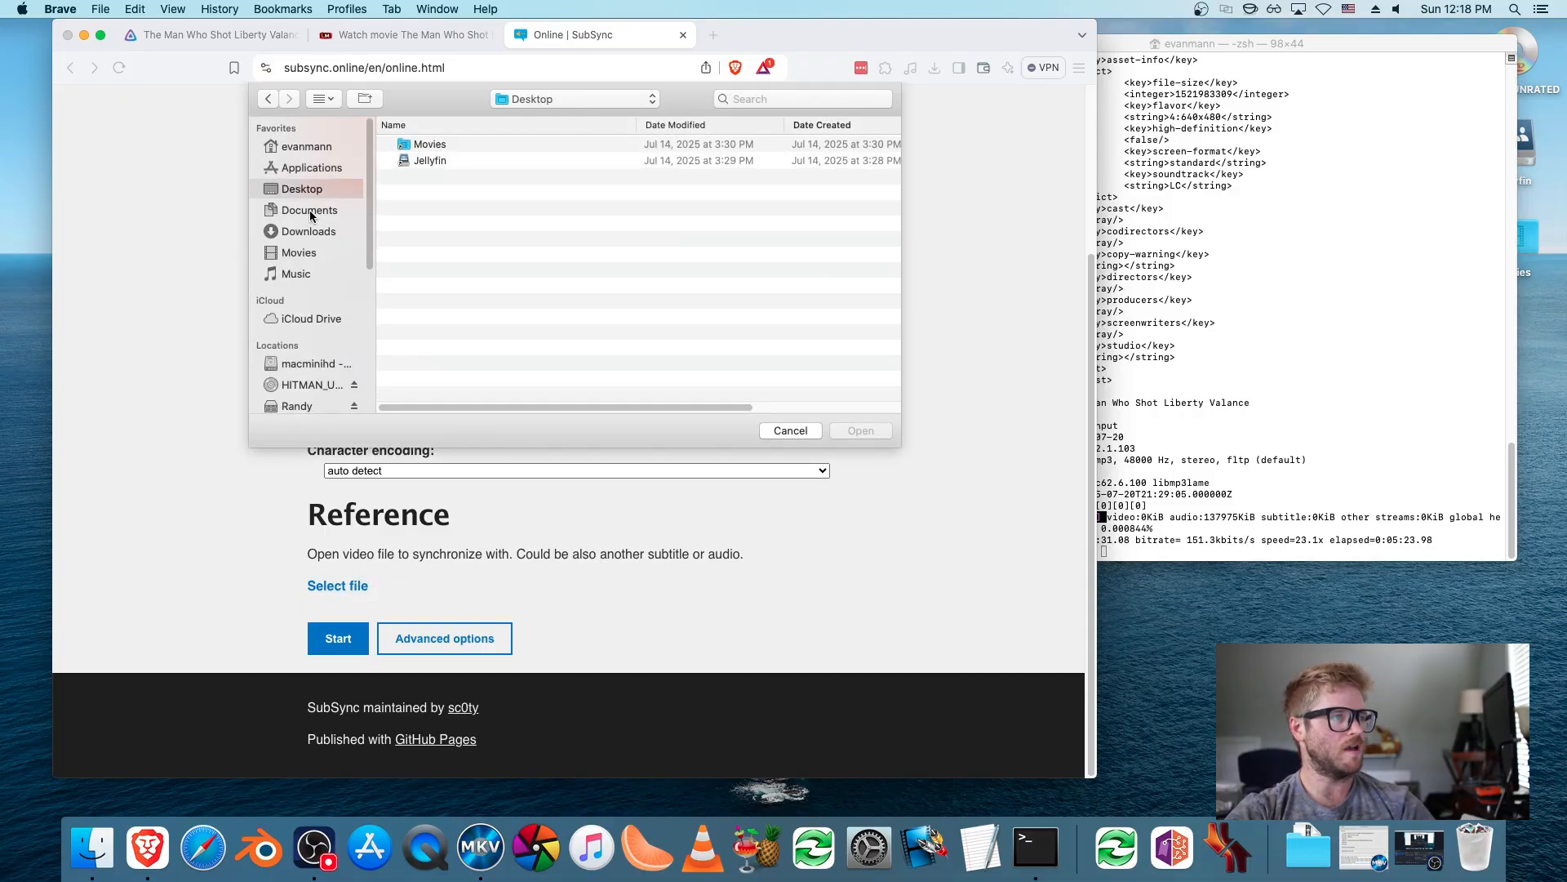
click(310, 150)
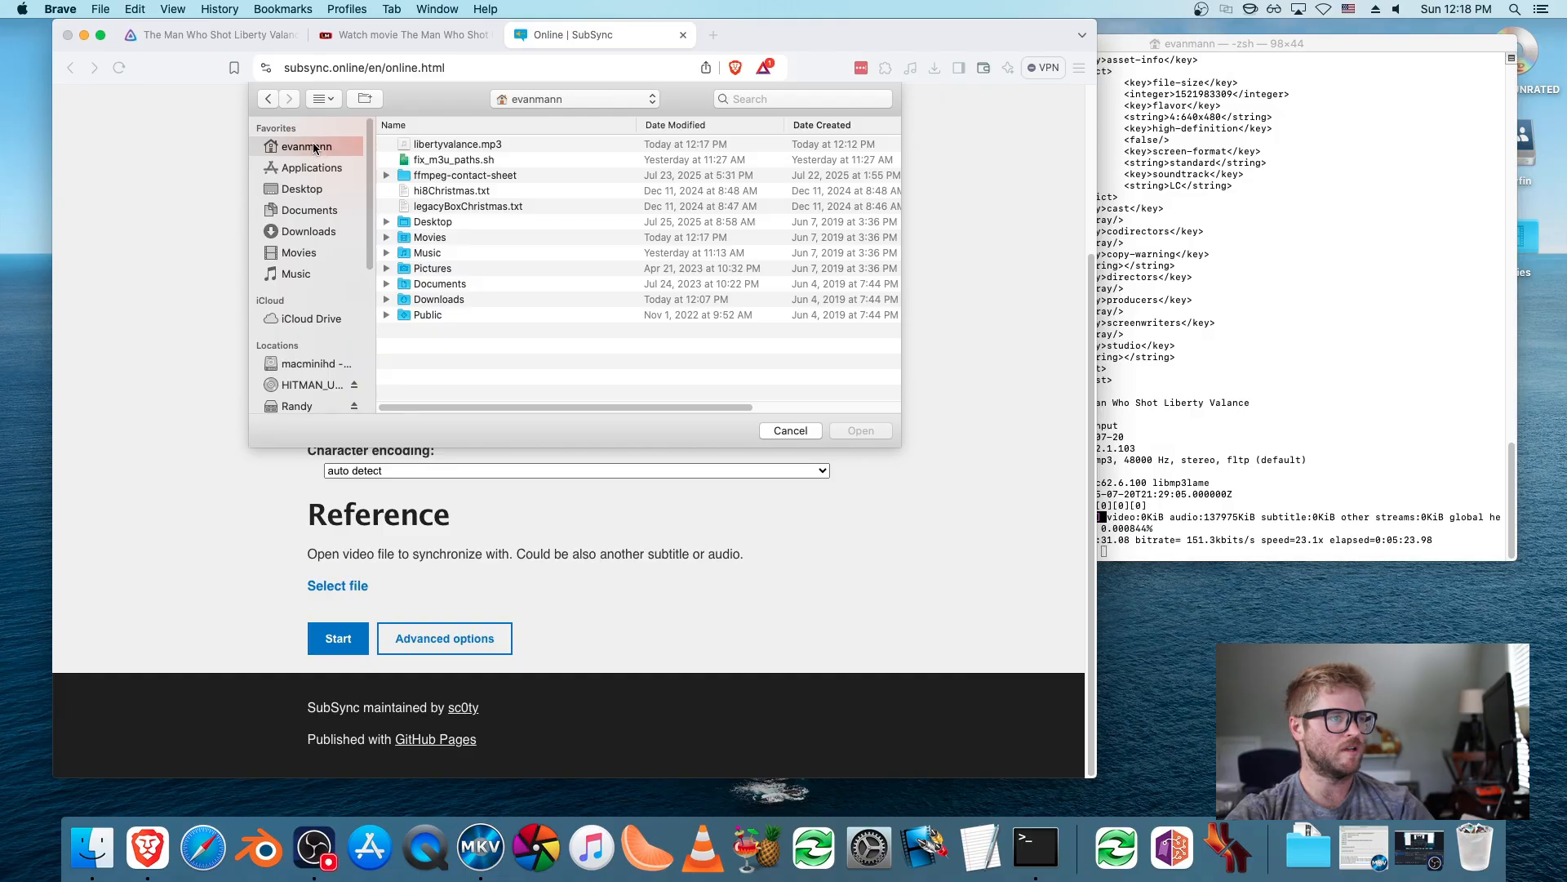
click(440, 150)
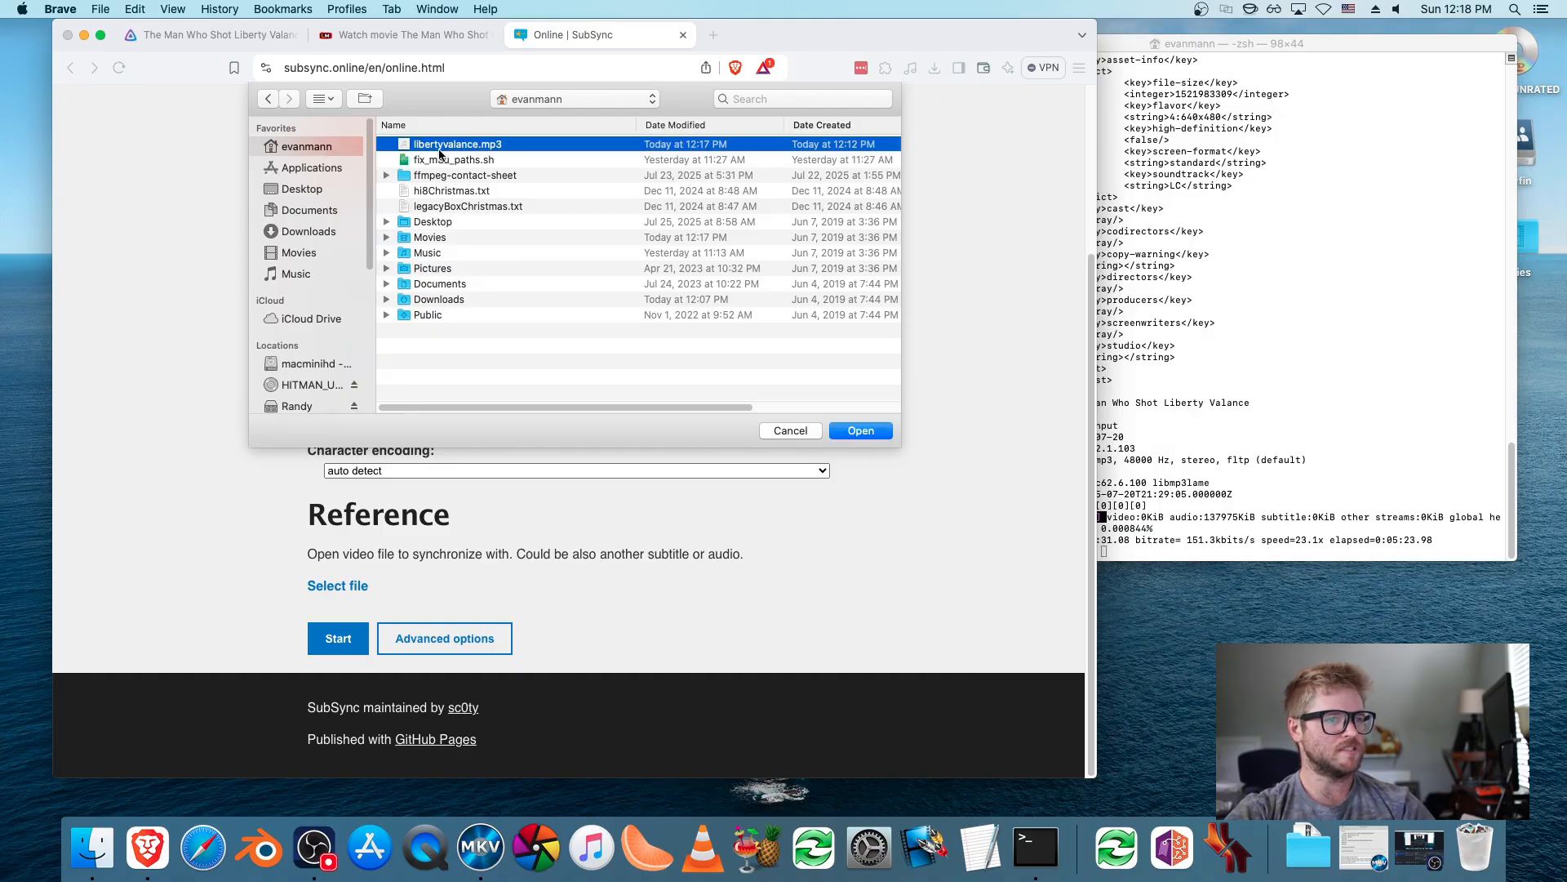
click(858, 430)
- Set the reference audio's language to English and start the subtitle synchronization
click(385, 666)
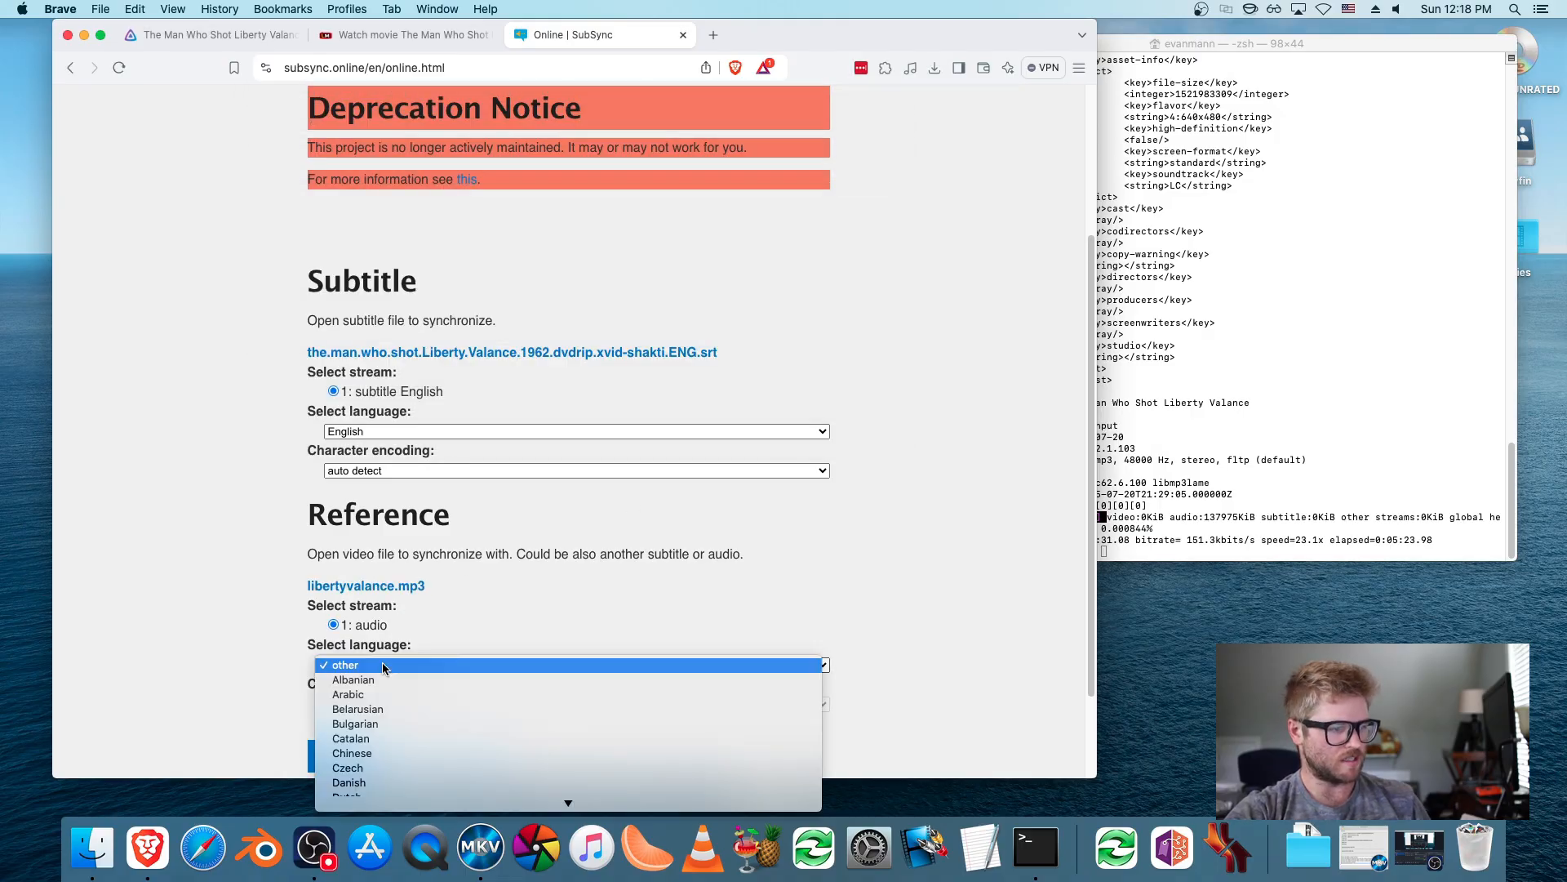
key(Return)
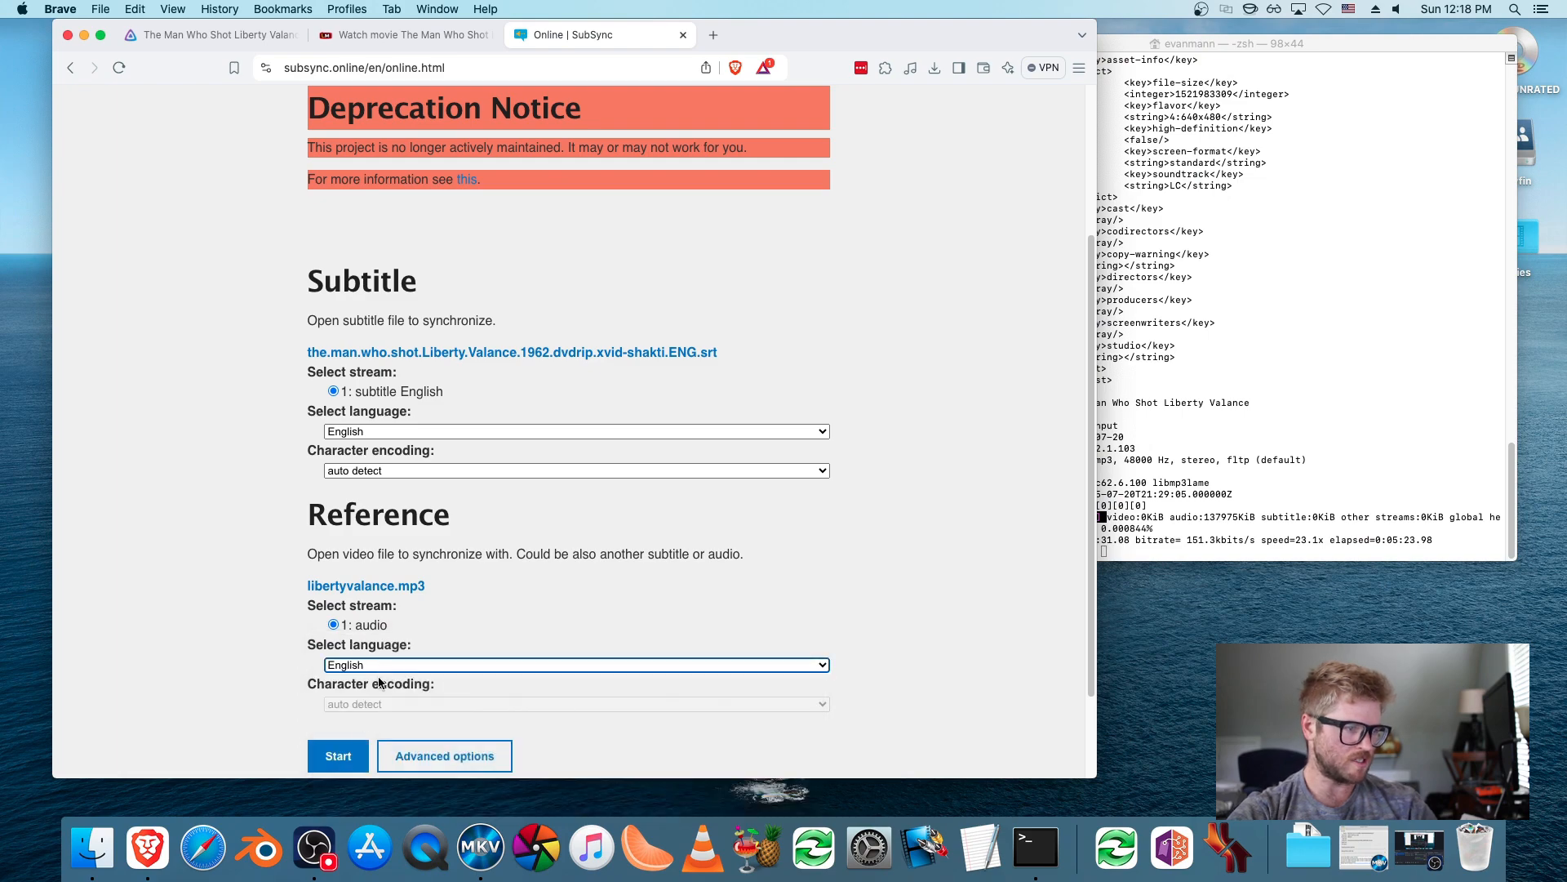
click(360, 762)
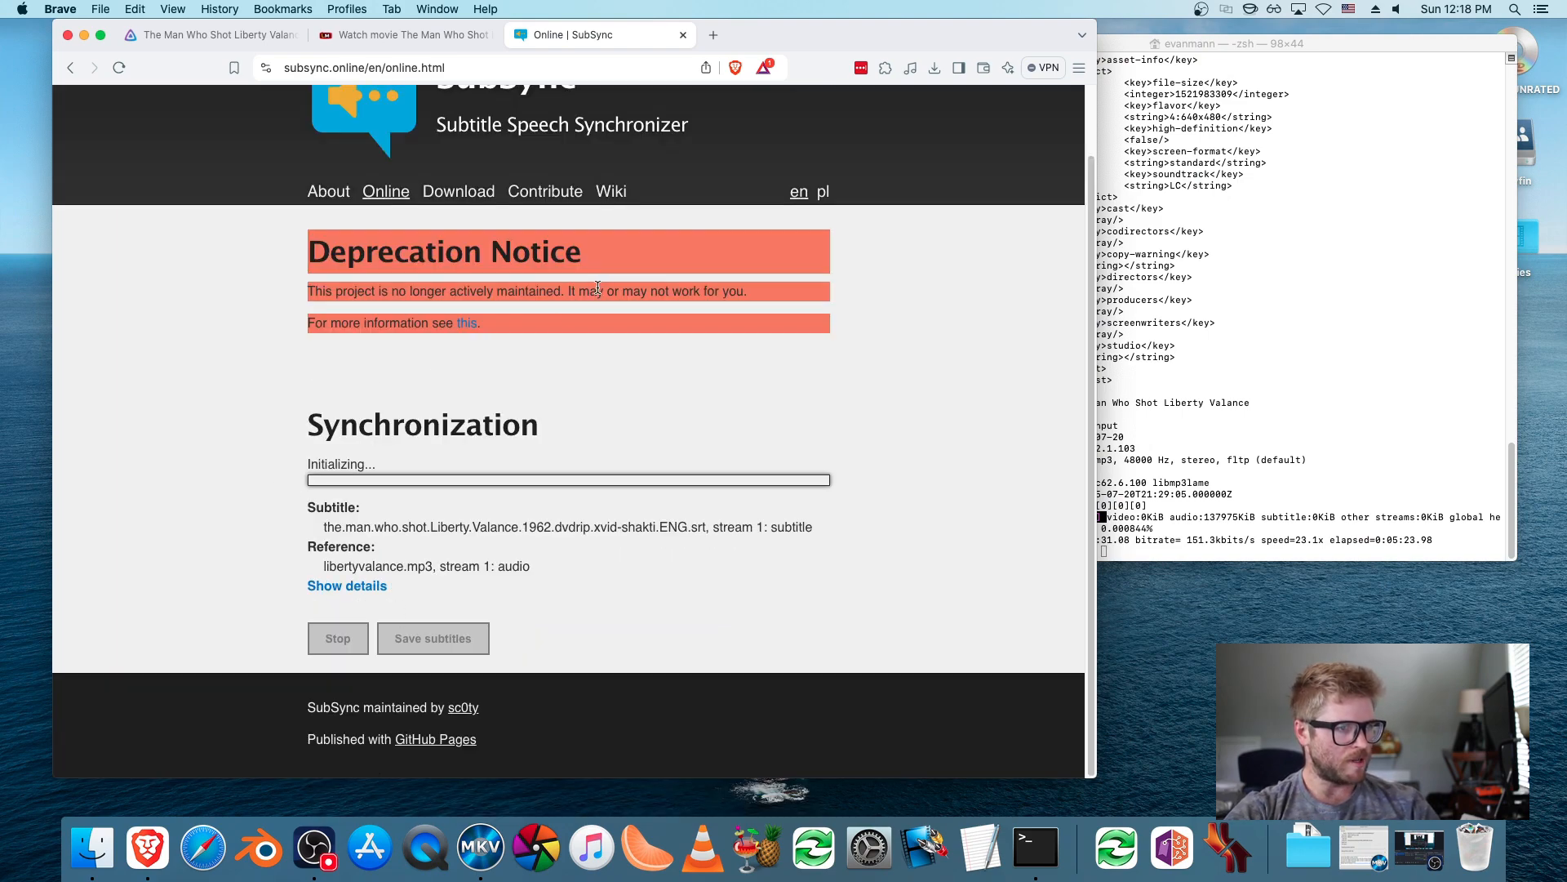
drag(568, 291, 746, 301)
click(745, 301)
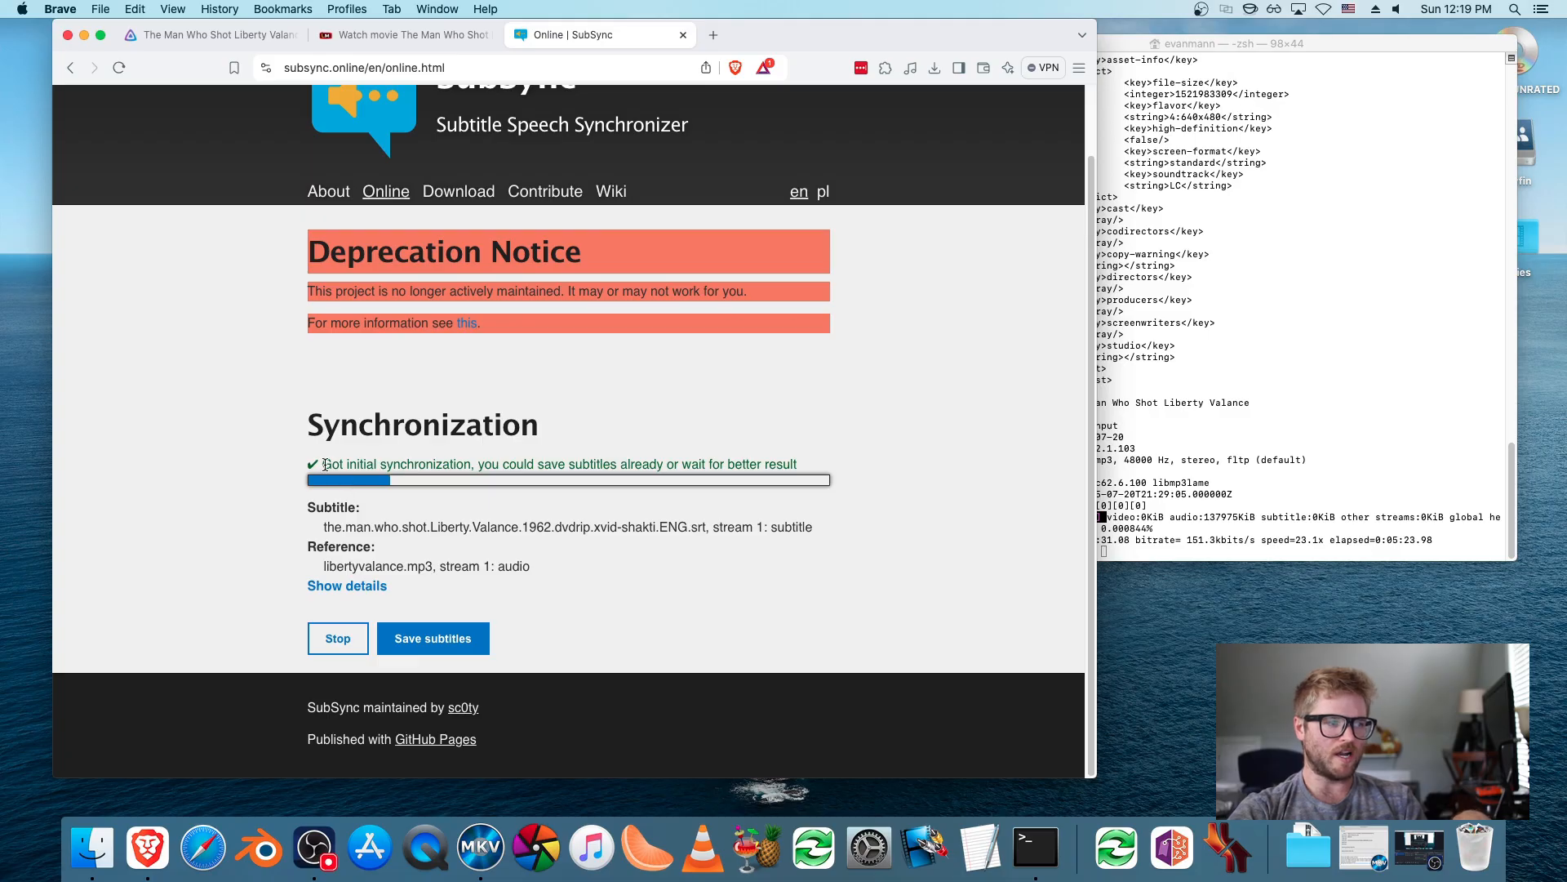
drag(324, 464, 466, 466)
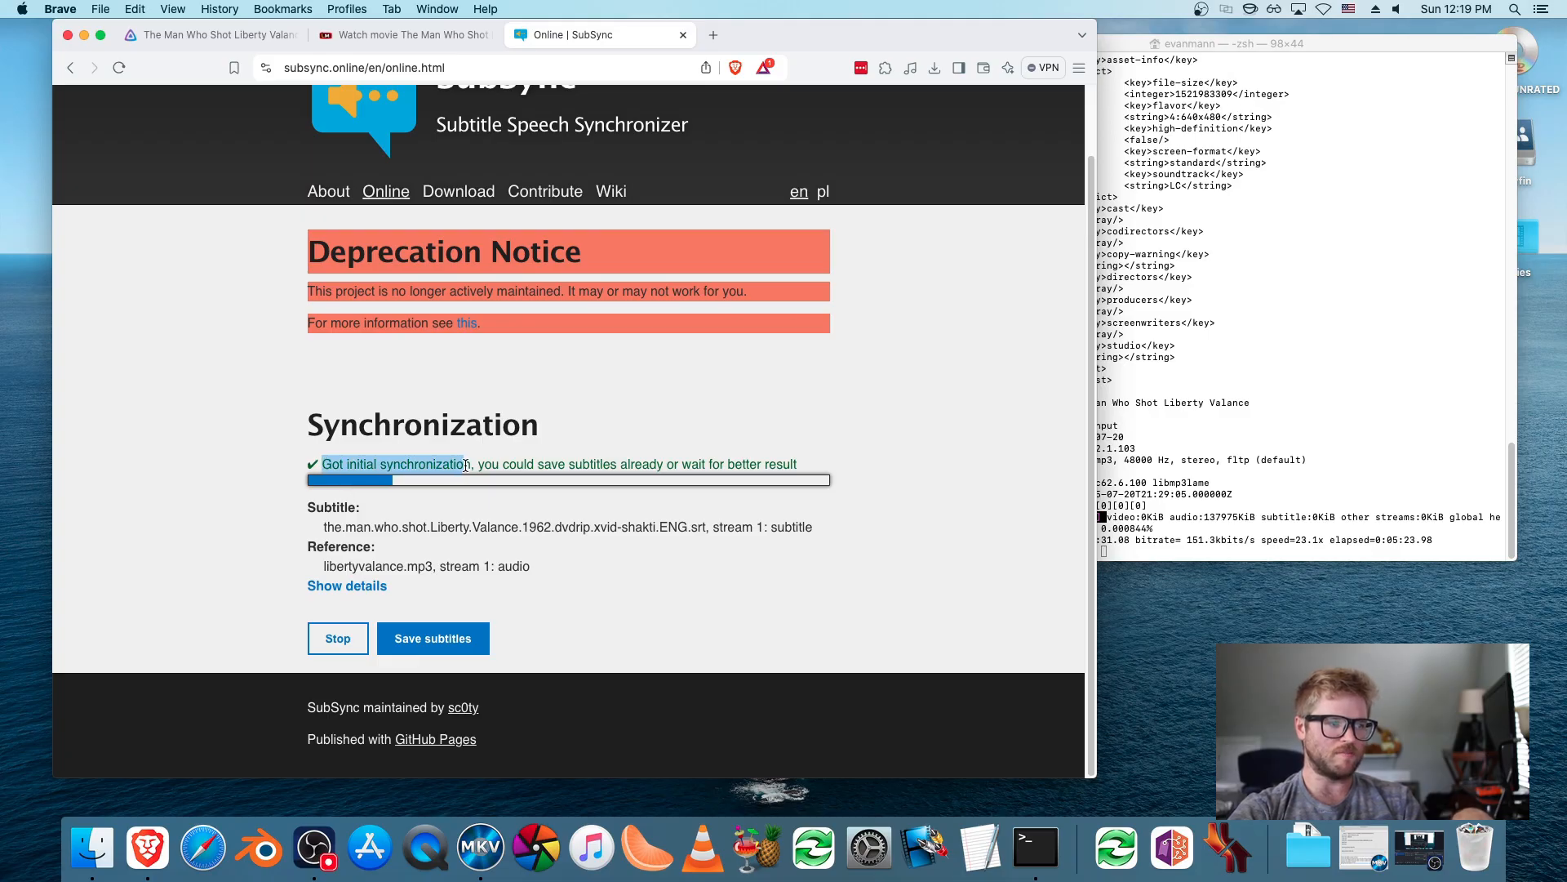
click(553, 465)
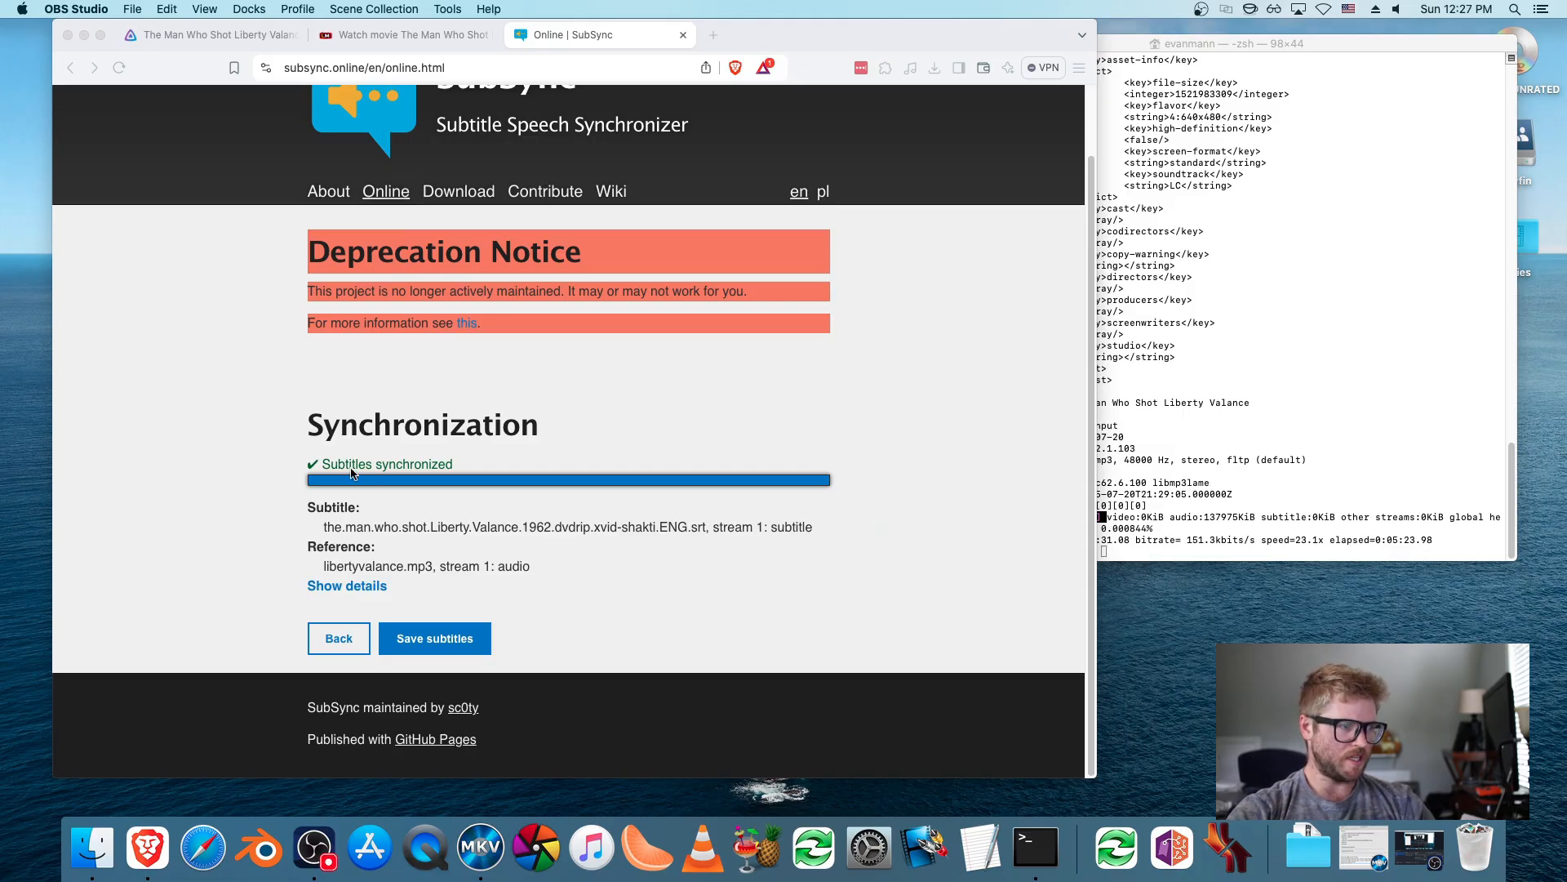
- Save the synchronized subtitles in SubRip format as libertyvalance.srt in the Downloads folder
click(455, 643)
click(447, 643)
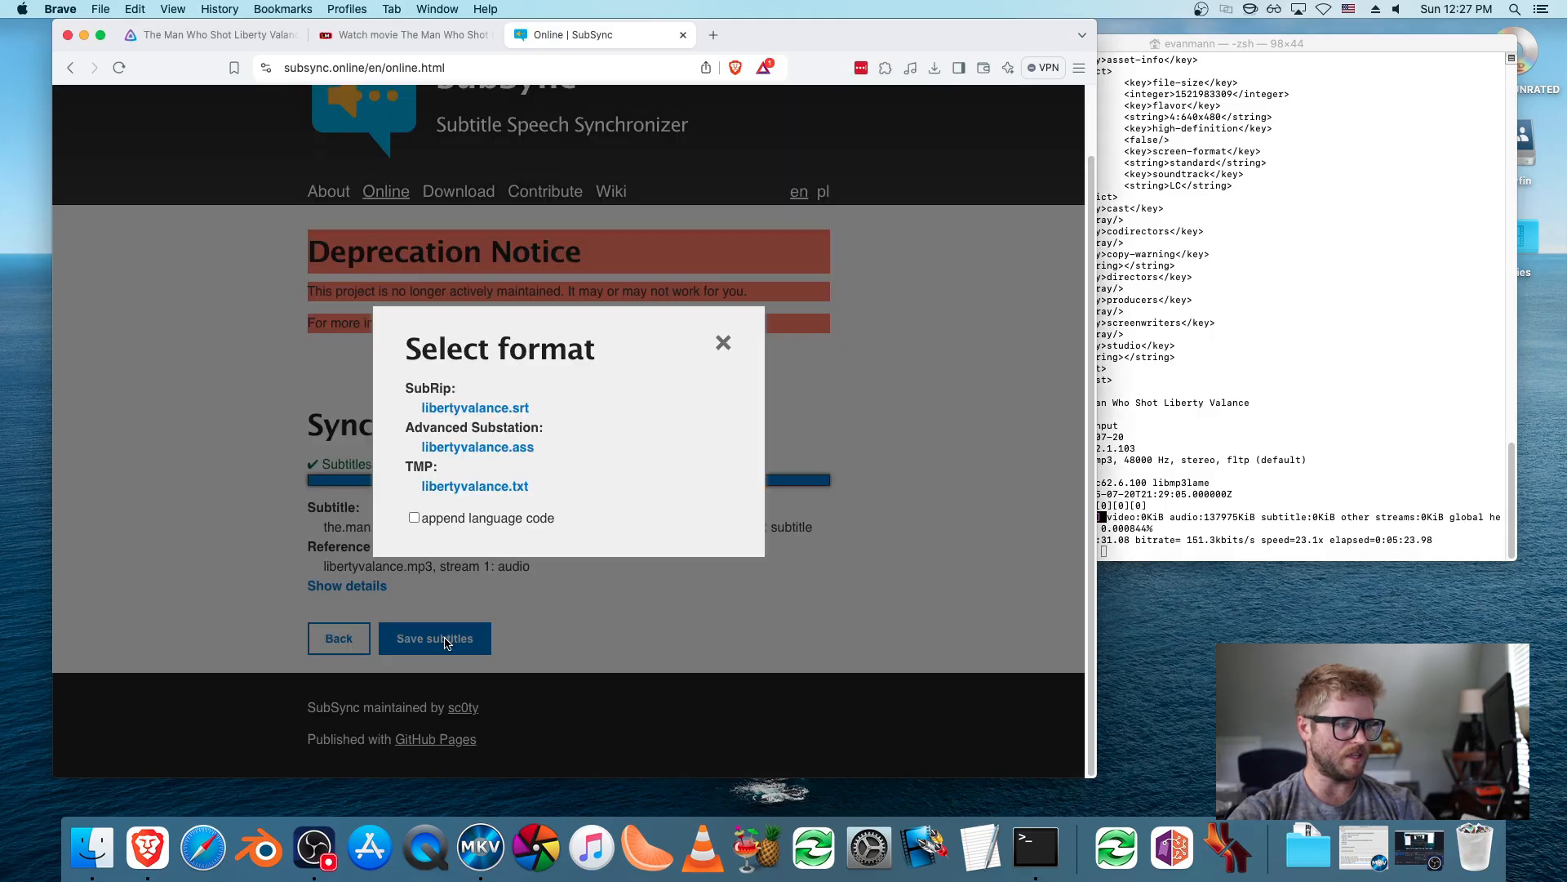
click(514, 409)
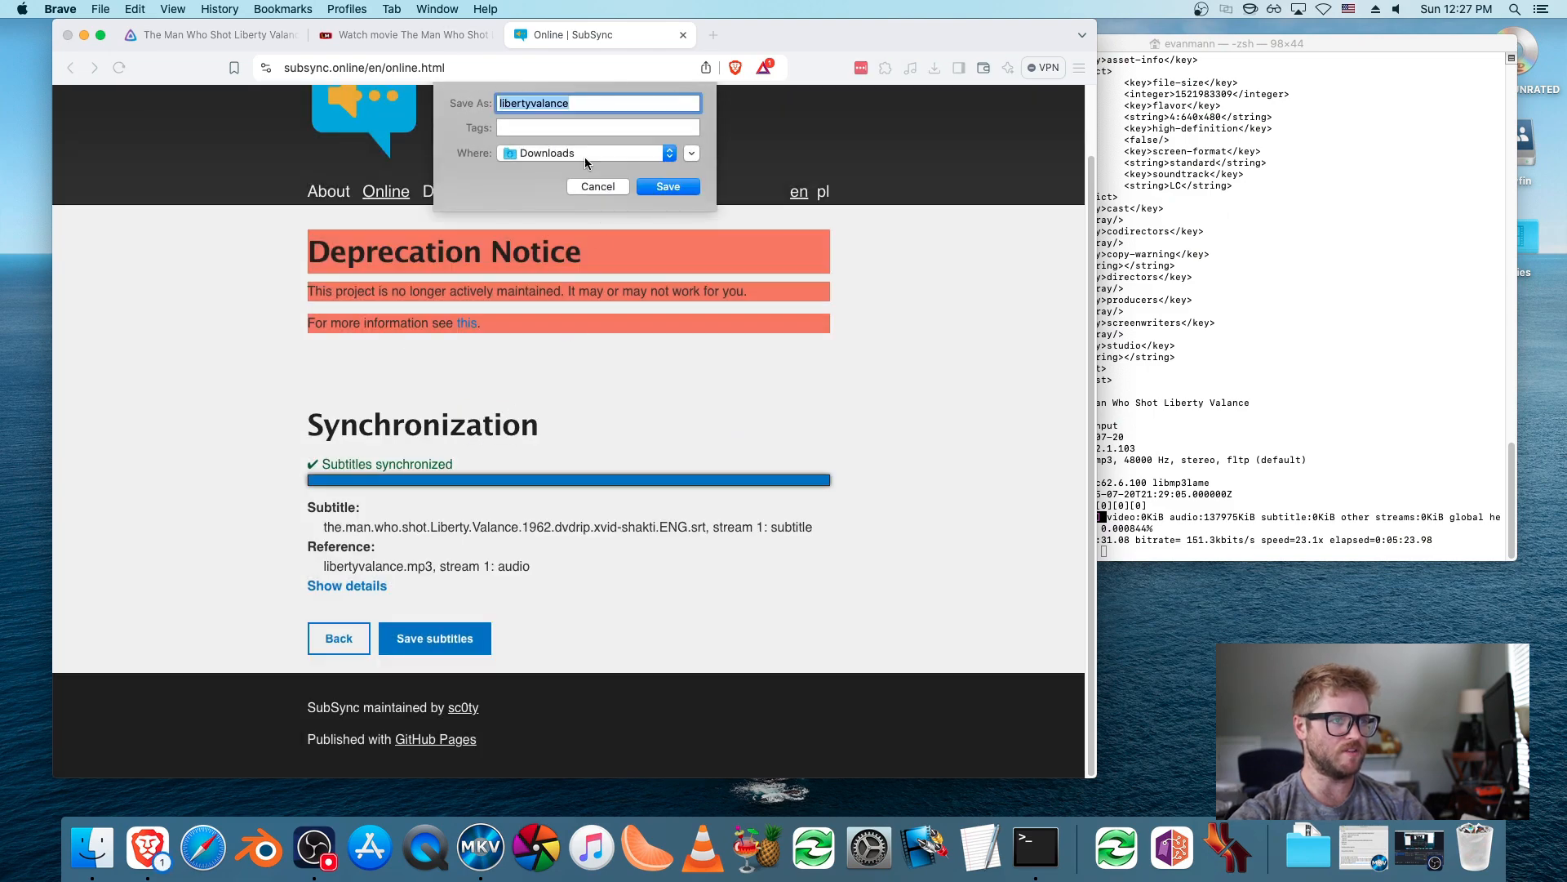
click(669, 187)
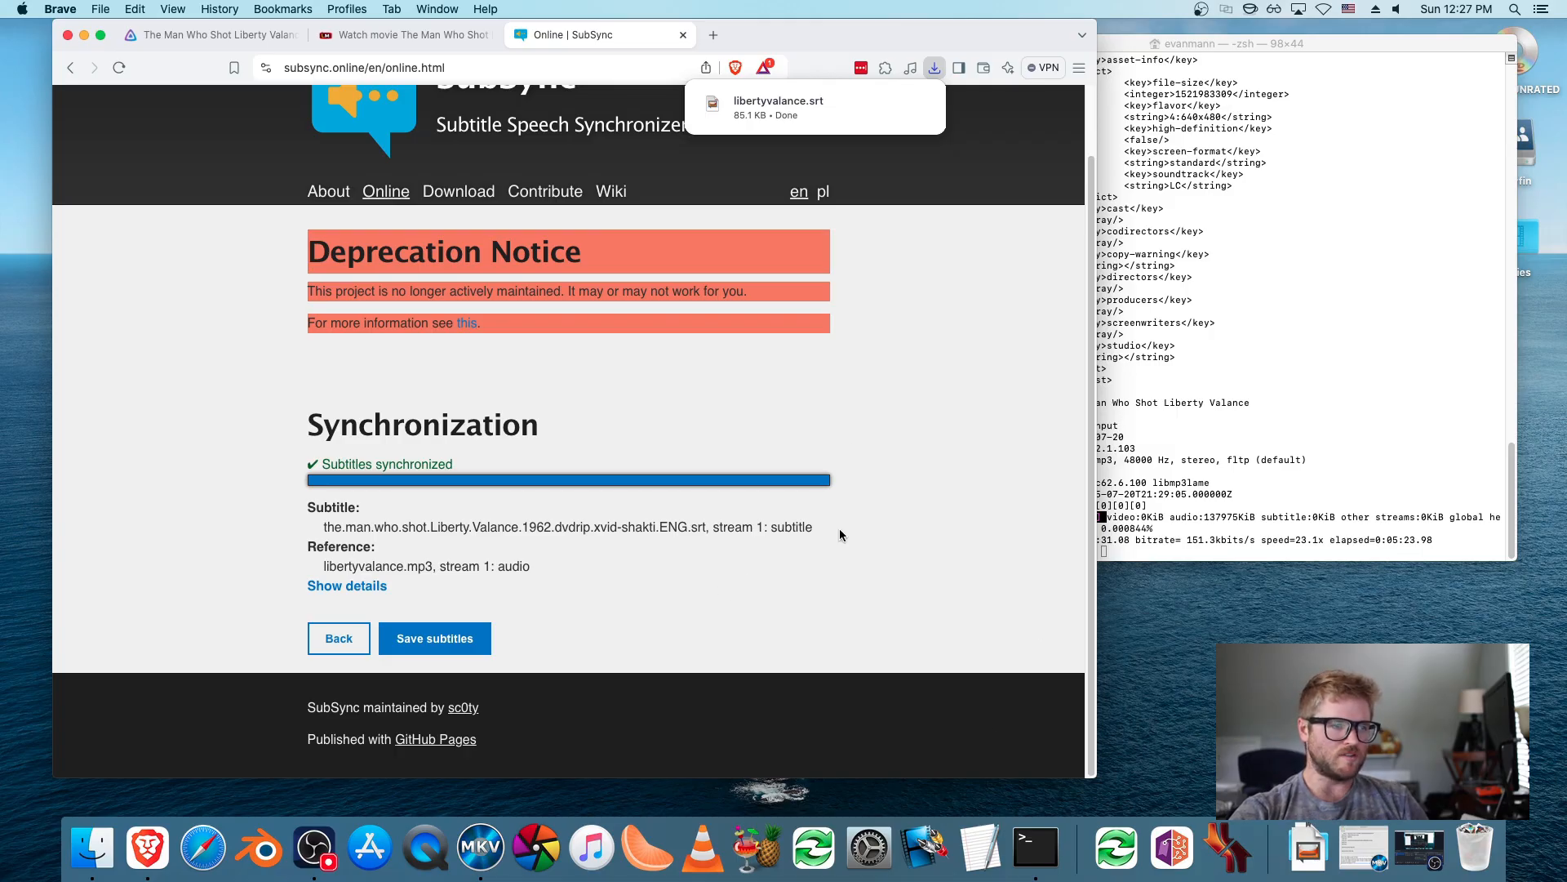
- Open HandBrake, dismiss its source file chooser, and reposition its window over the browser
click(765, 849)
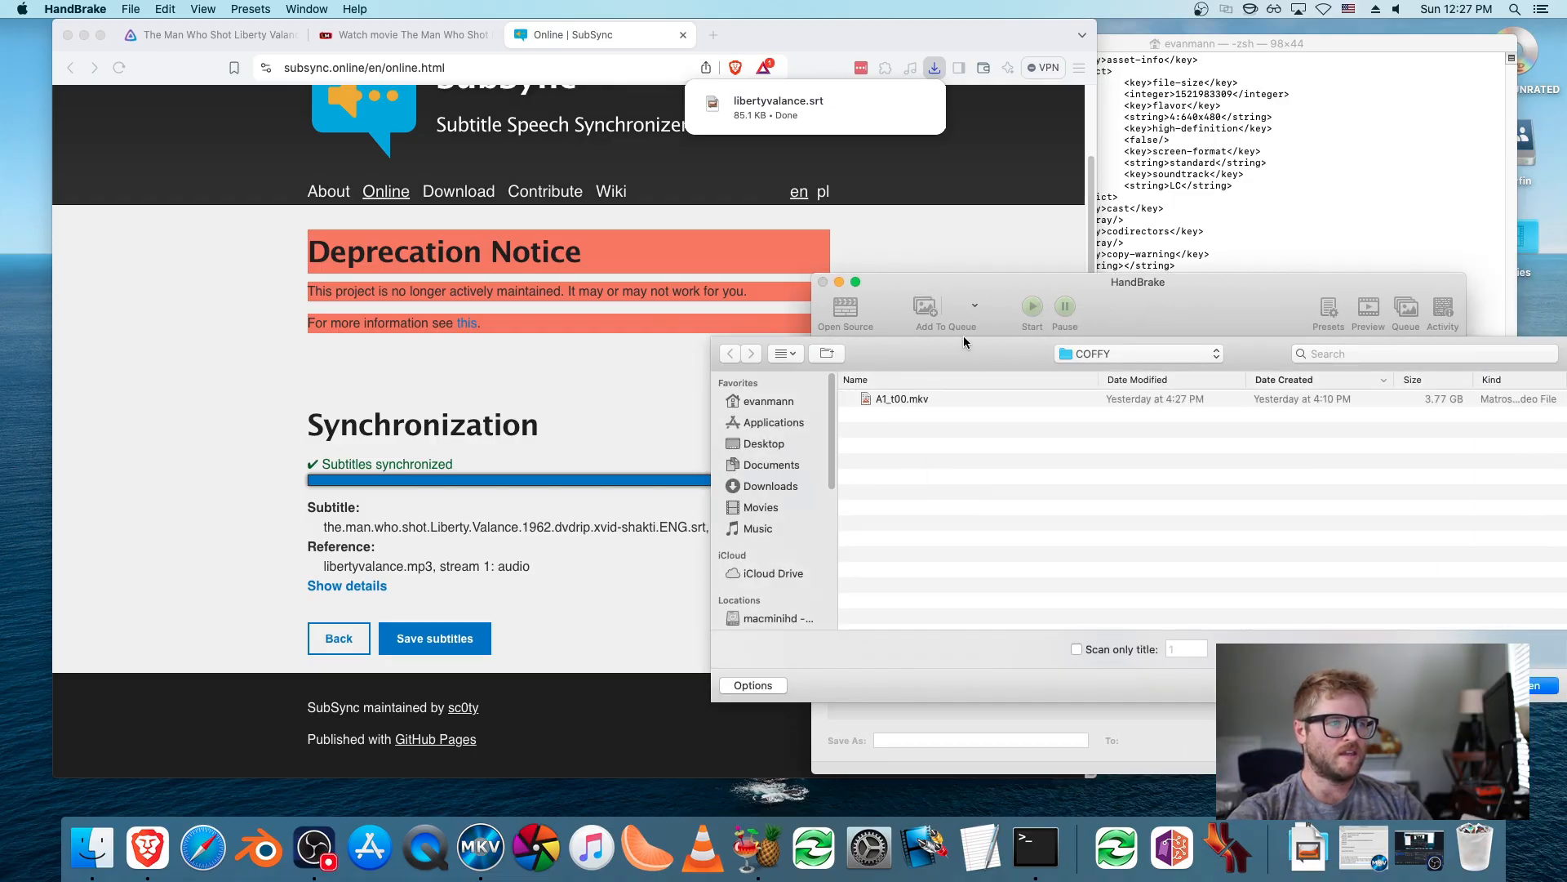
drag(979, 290, 676, 211)
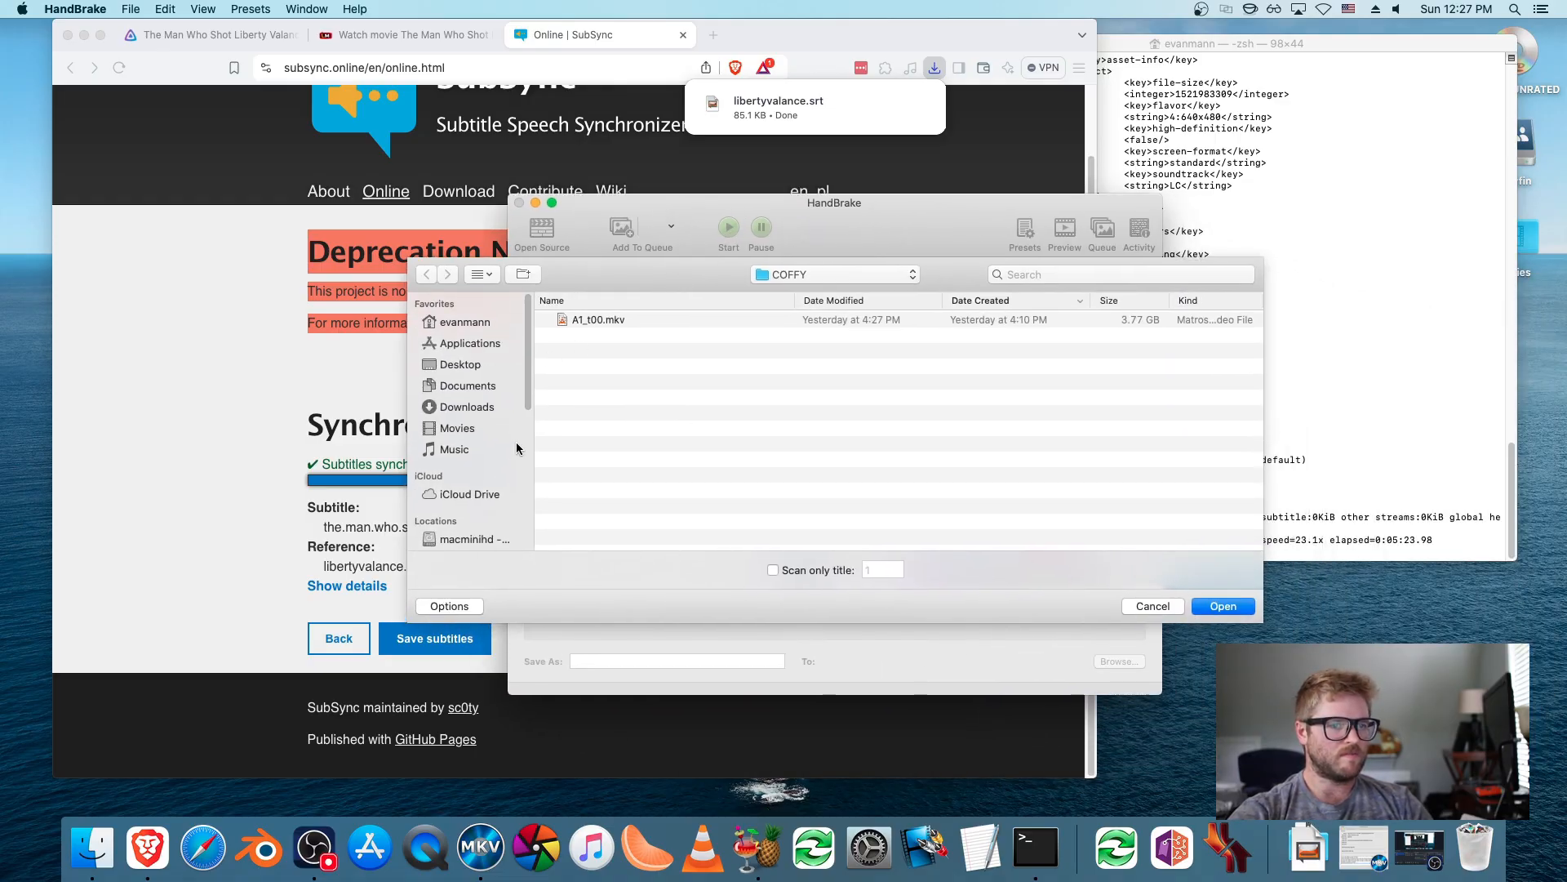
click(1151, 605)
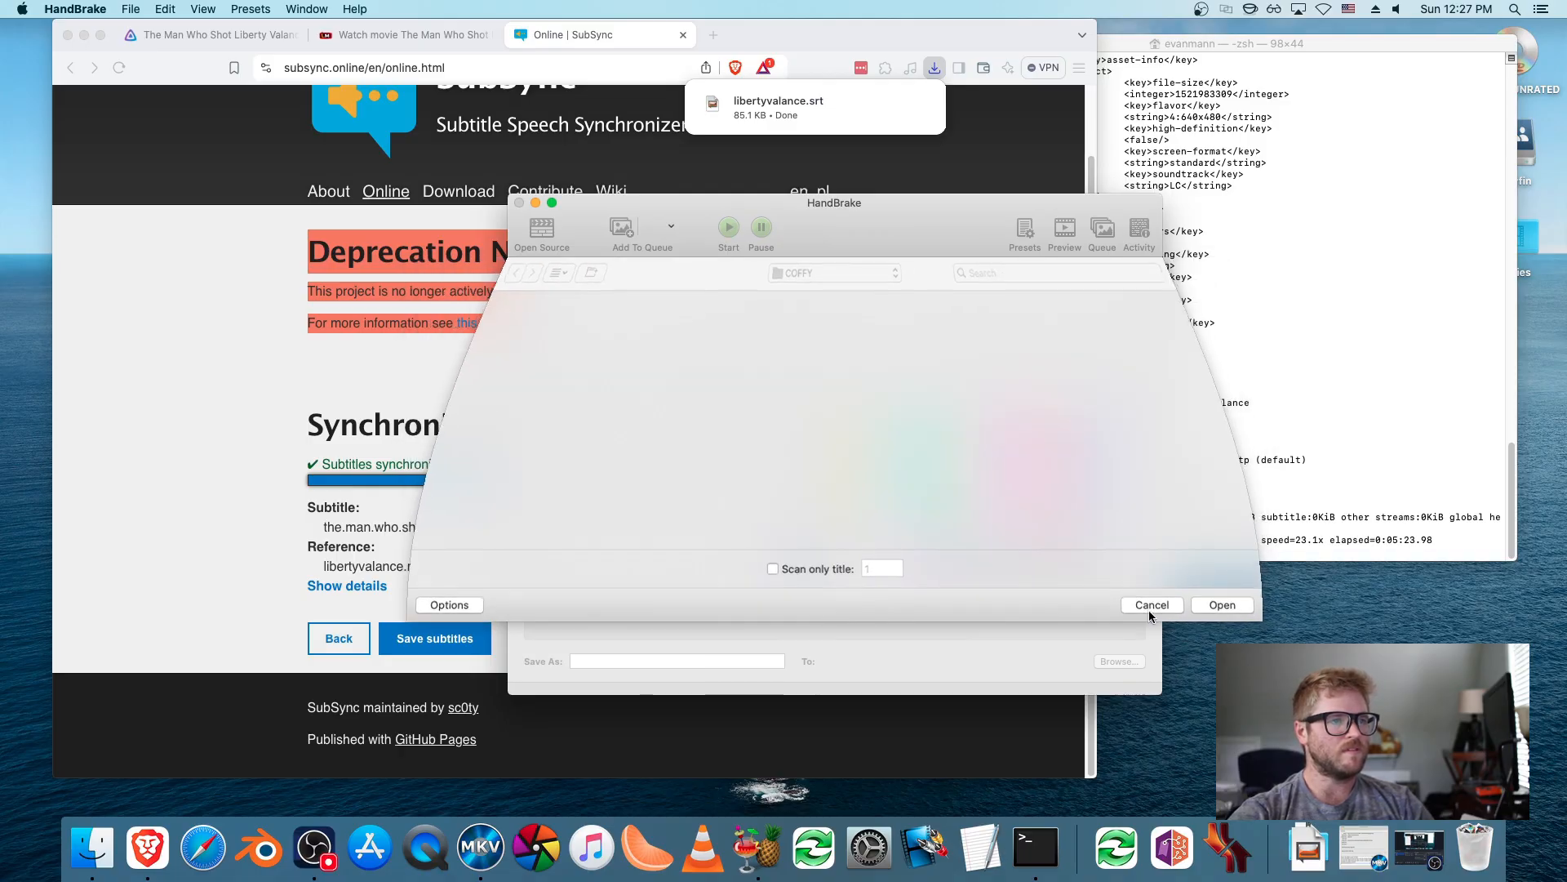
drag(836, 222, 882, 222)
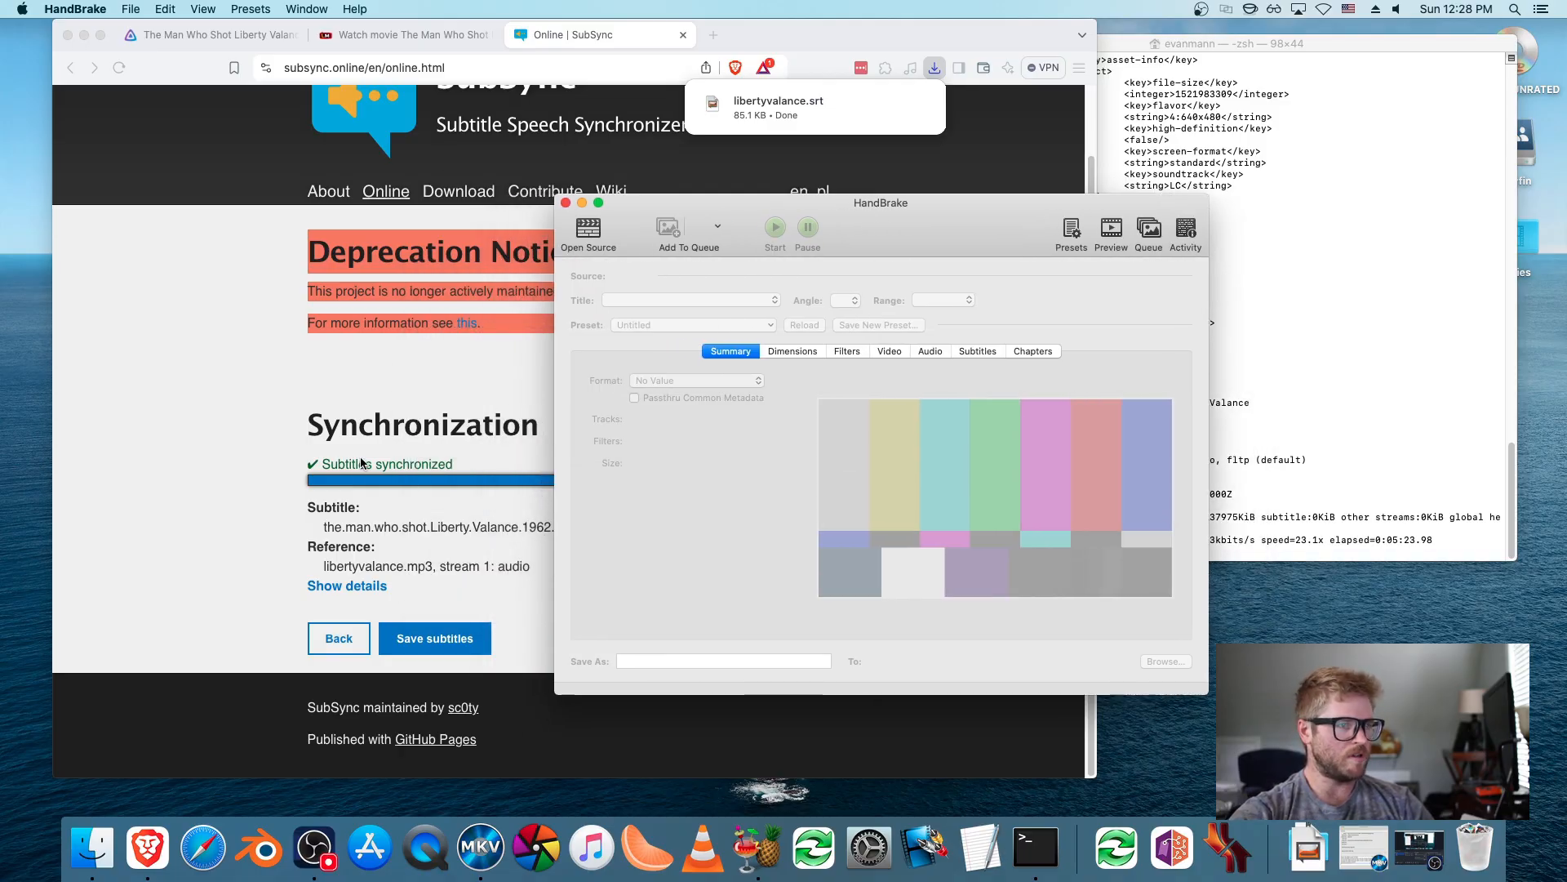
- Arrange Finder beside HandBrake and open the 01_Movies folder of the Jellyfin network share
click(92, 848)
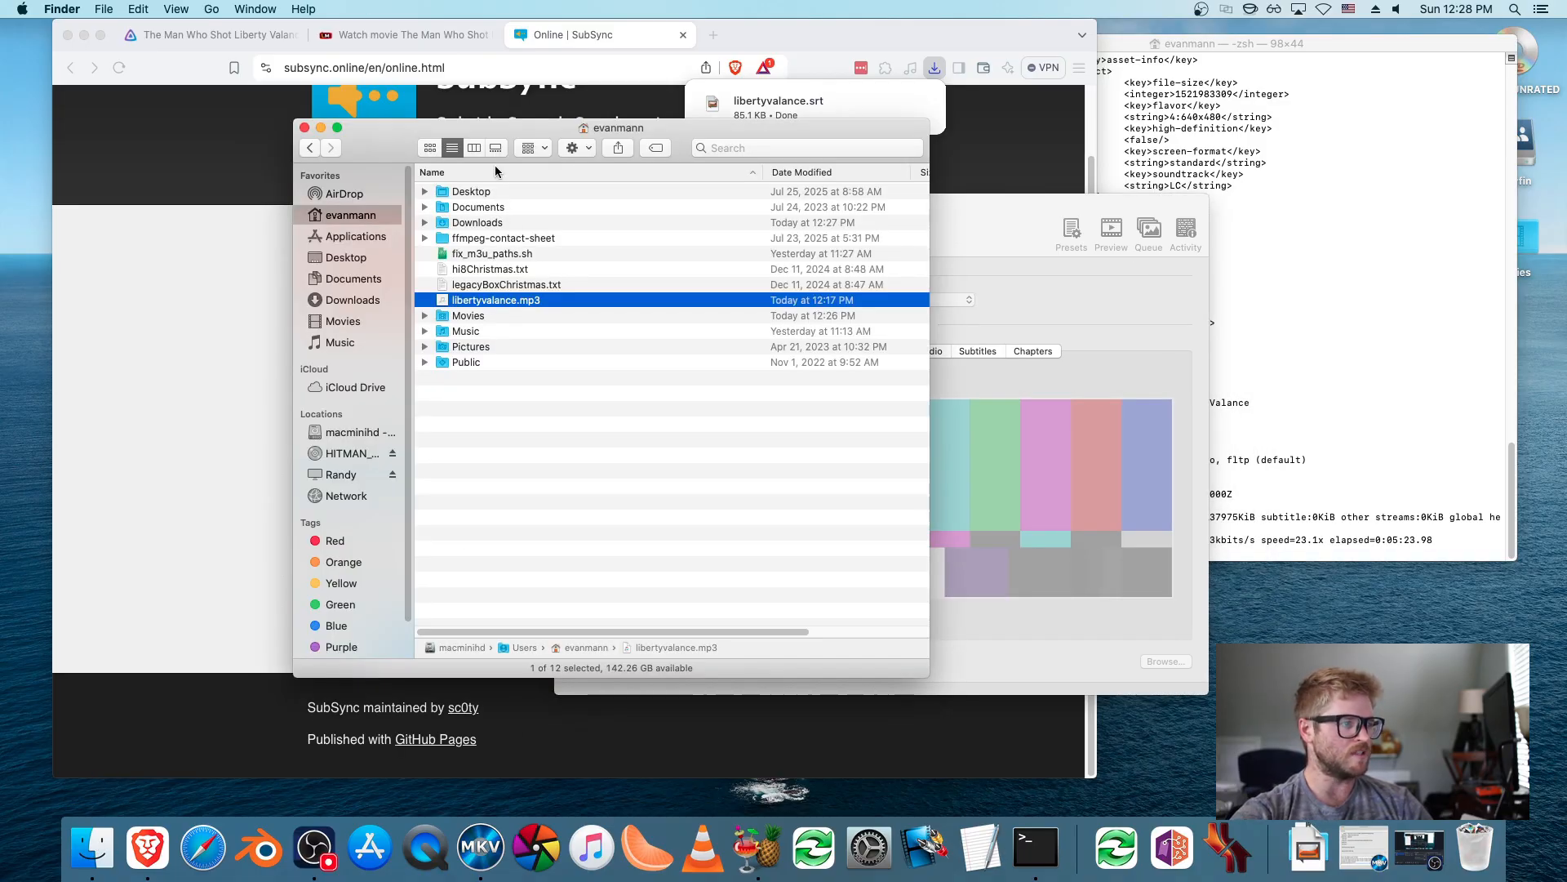
drag(487, 135, 322, 153)
click(163, 490)
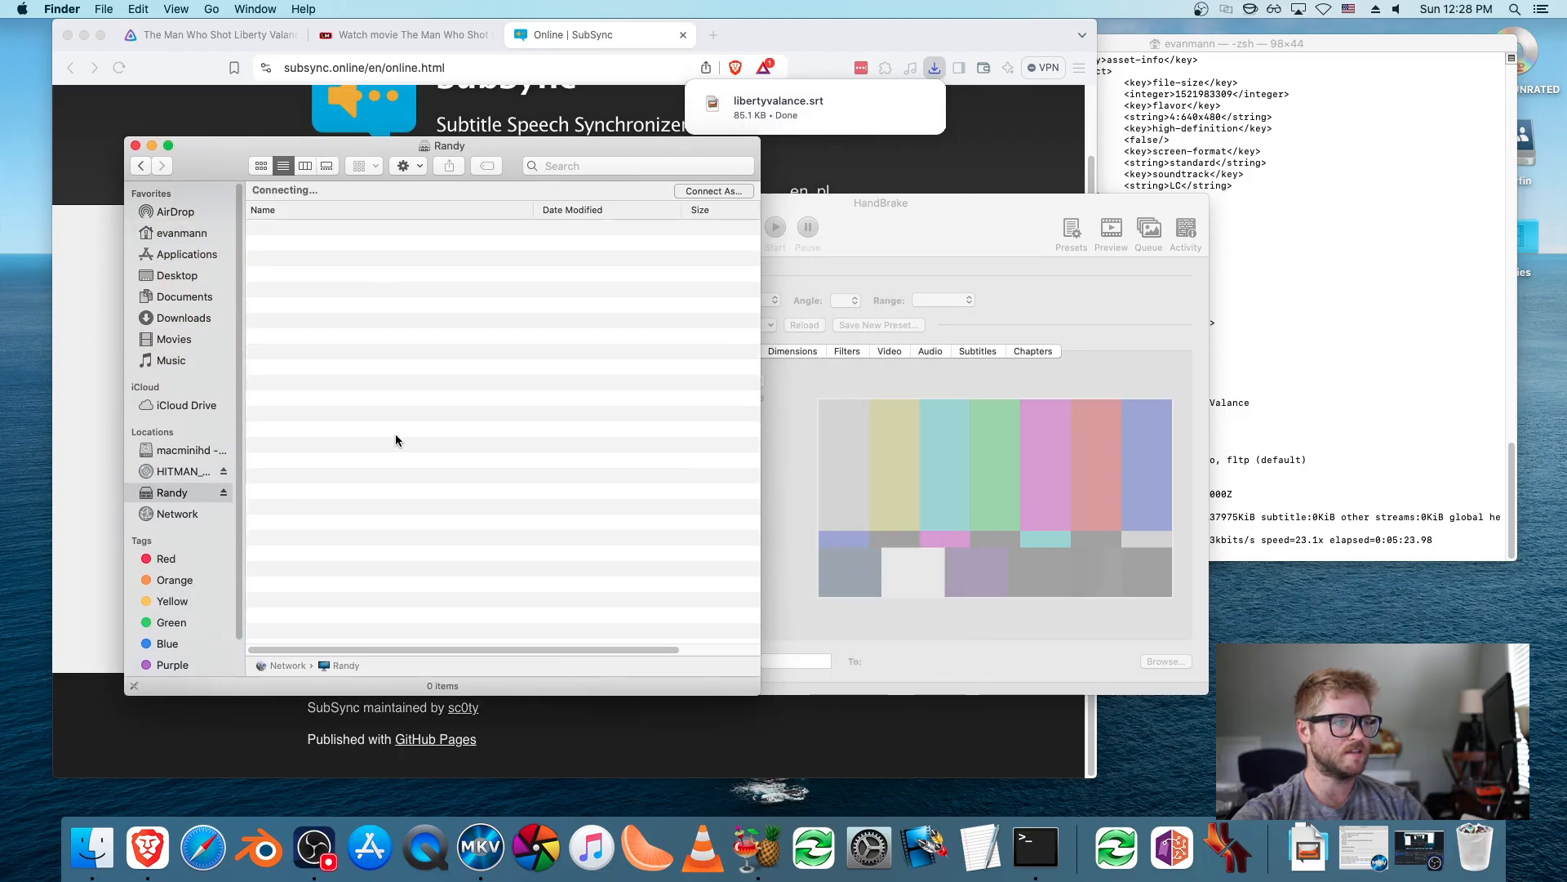
drag(888, 231, 990, 233)
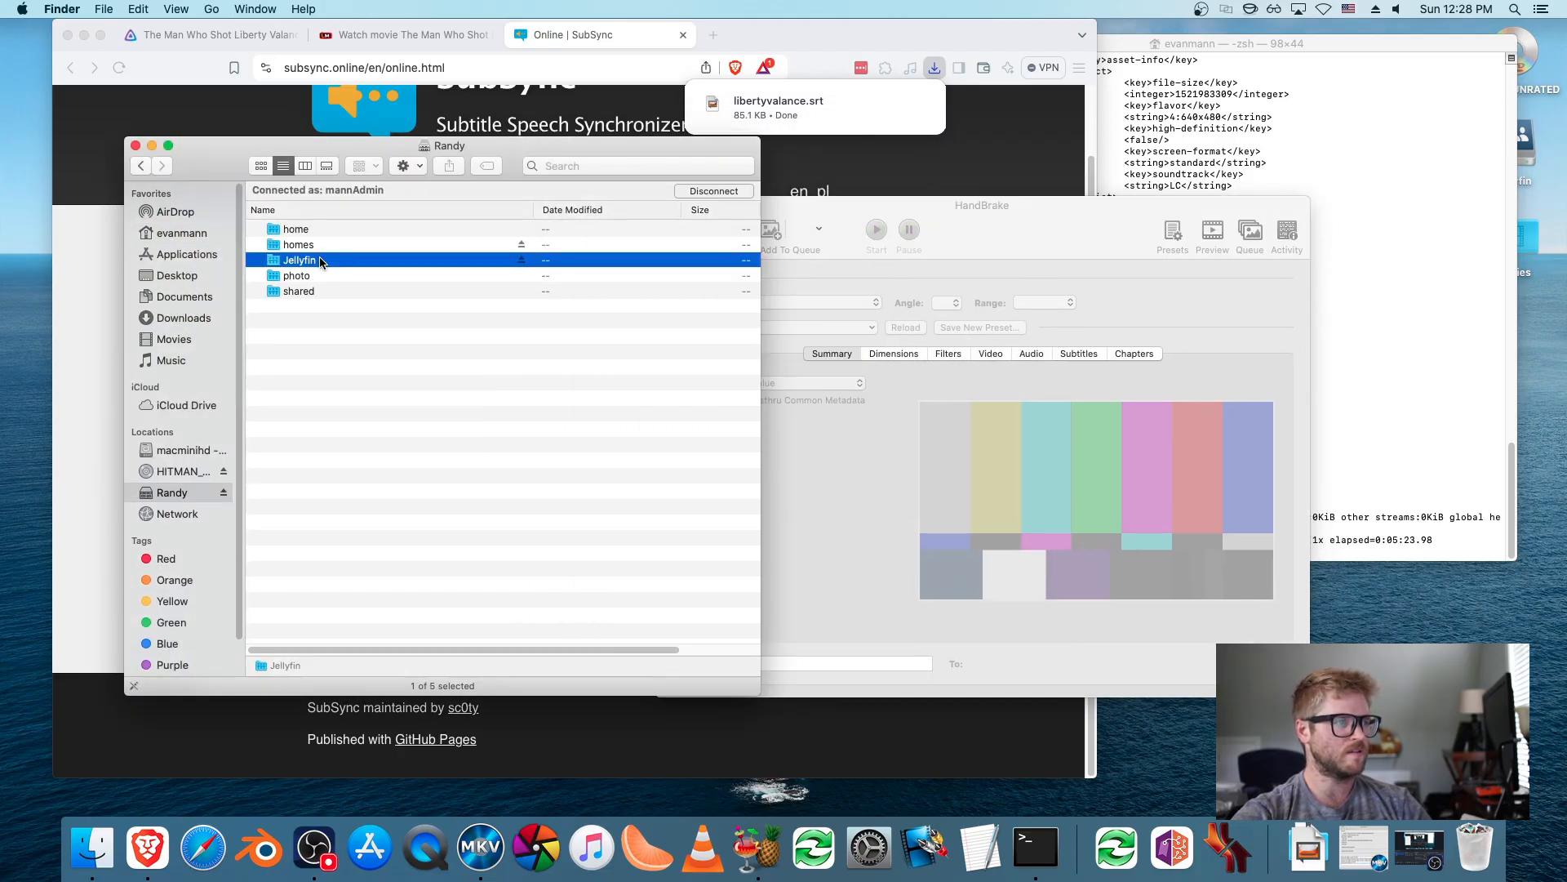
double_click(325, 258)
click(319, 230)
double_click(319, 232)
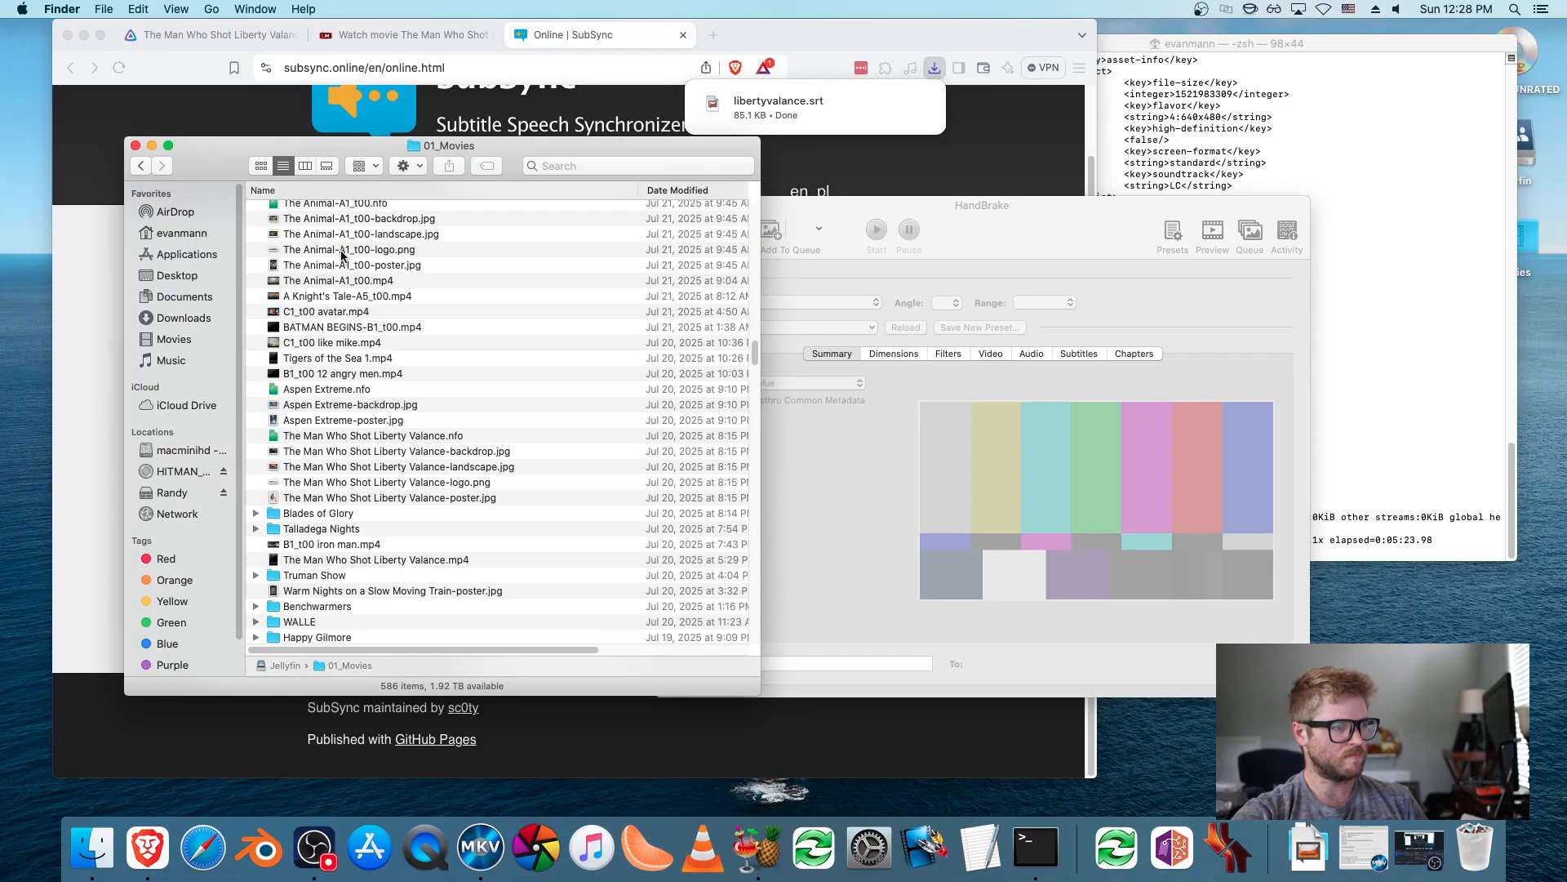
- Load The Man Who Shot Liberty Valance.mp4 from 01_Movies into HandBrake as the source video
scroll(412, 470, down, 3)
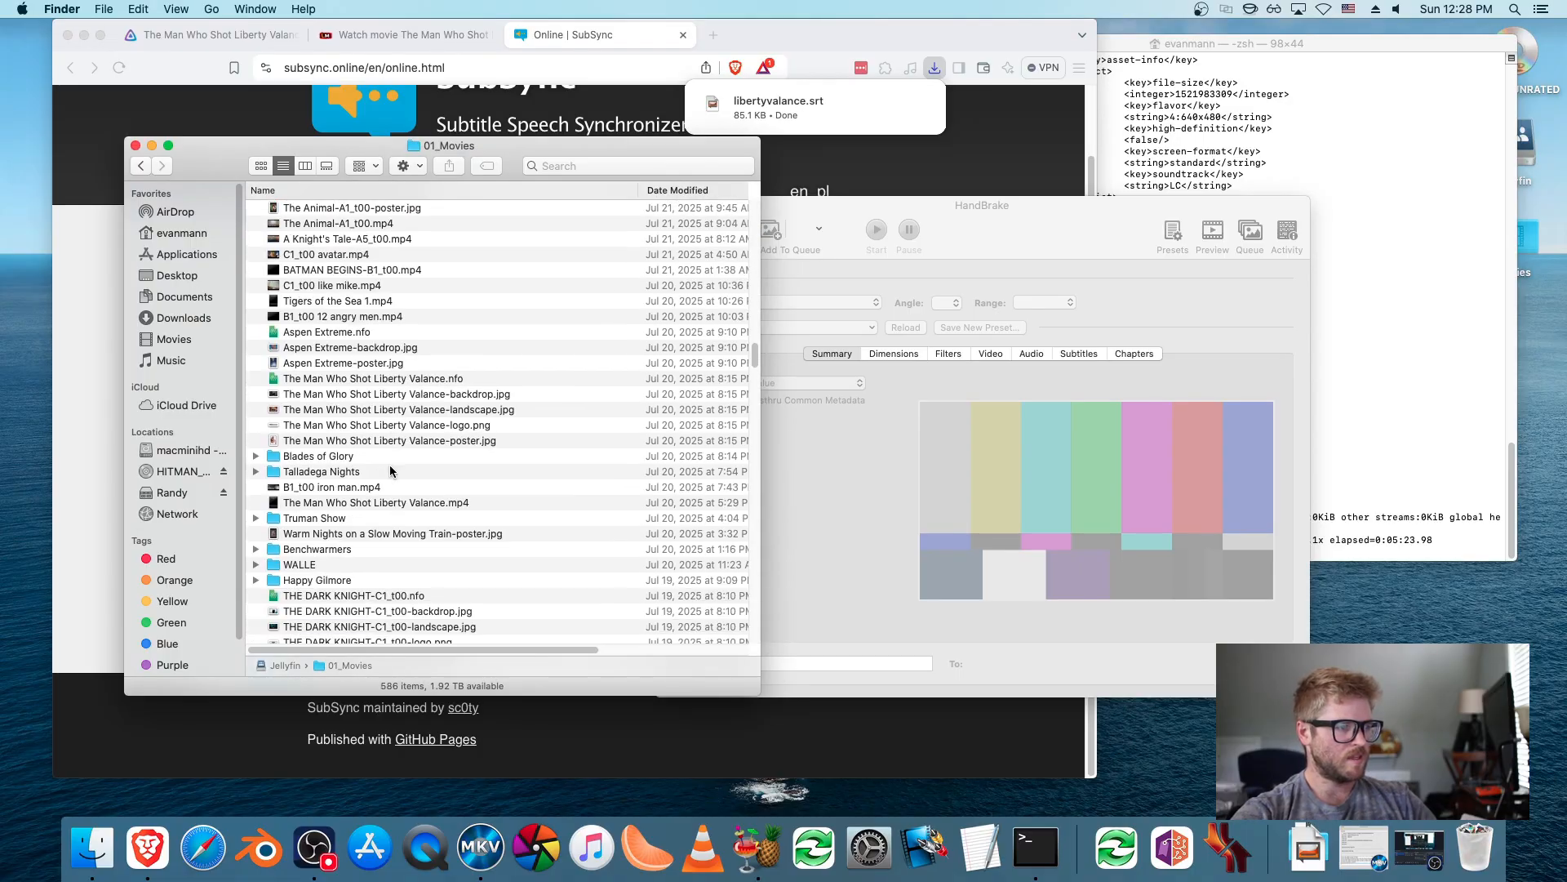
click(384, 504)
drag(289, 508, 771, 455)
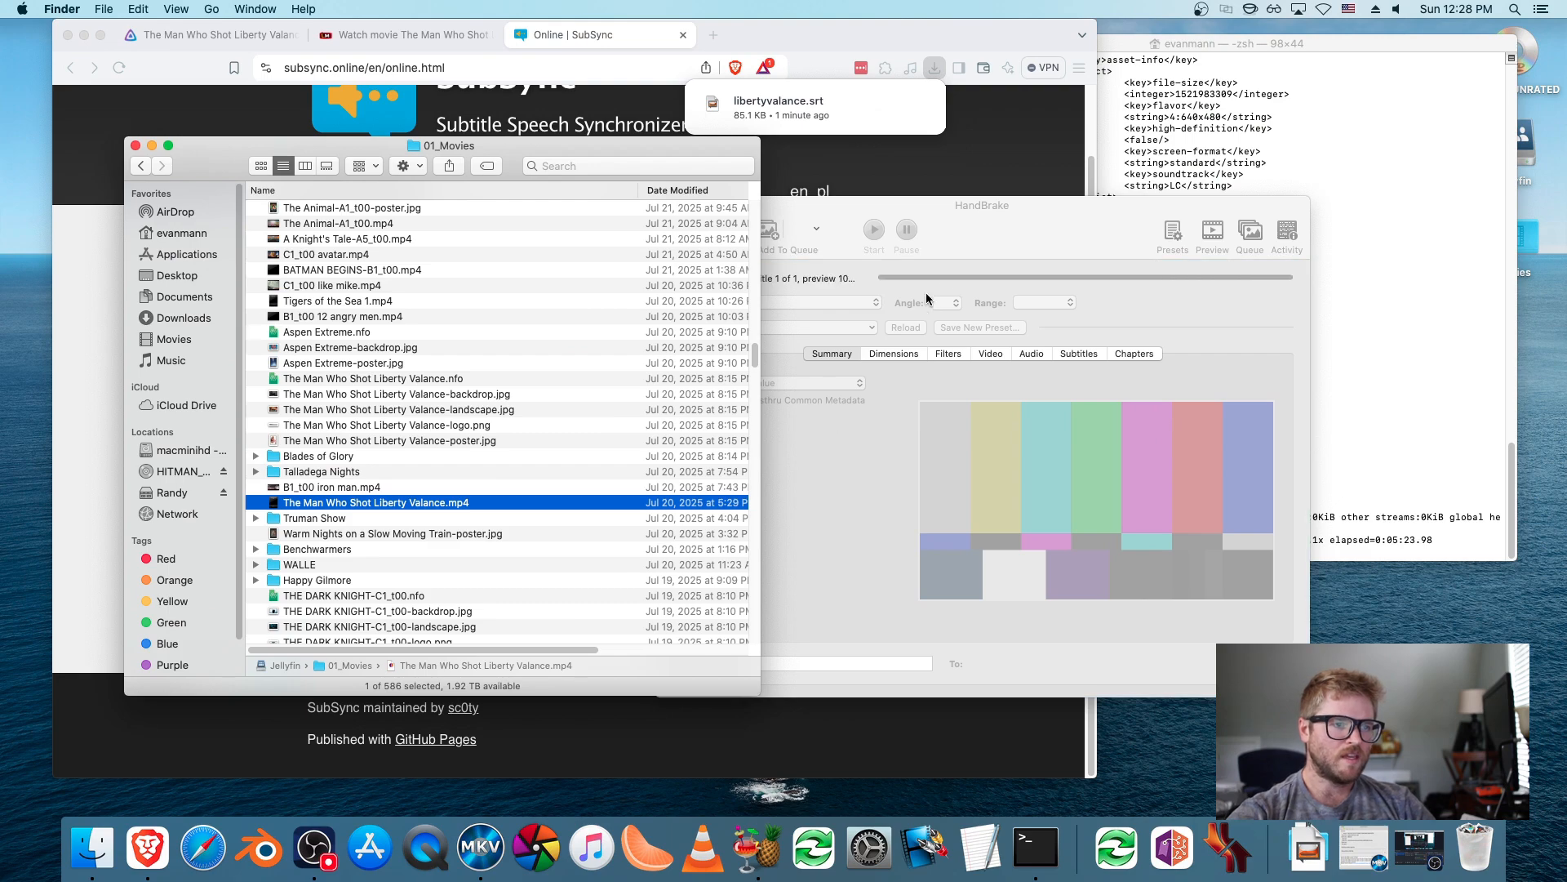
click(1006, 216)
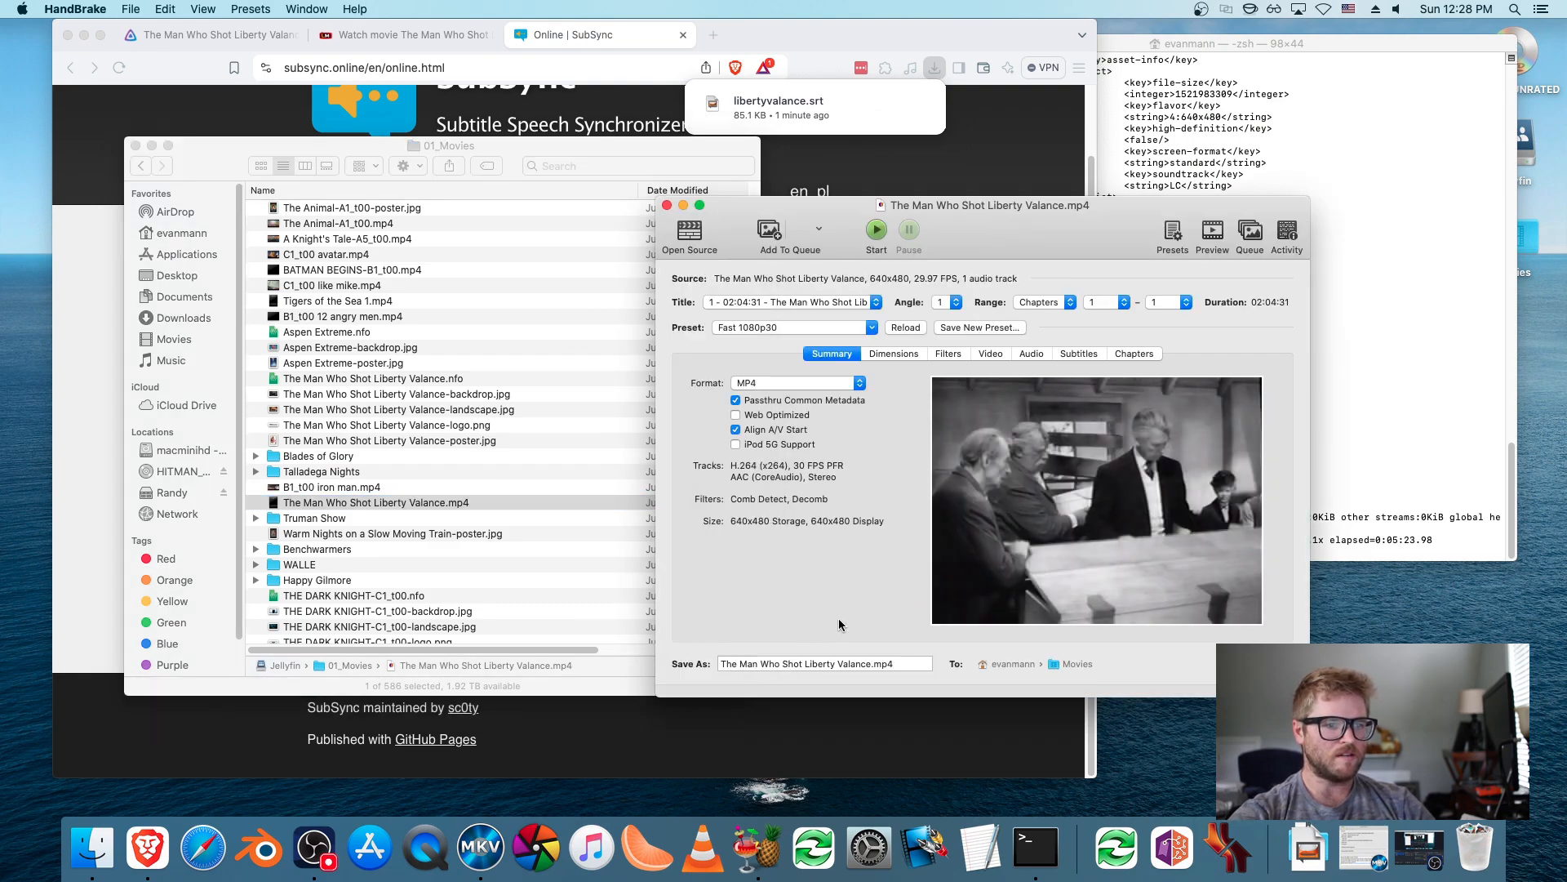
- Rename the output file as The Man Who Shot Liberty Valance subs.mp4
click(877, 664)
key(BackSpace)
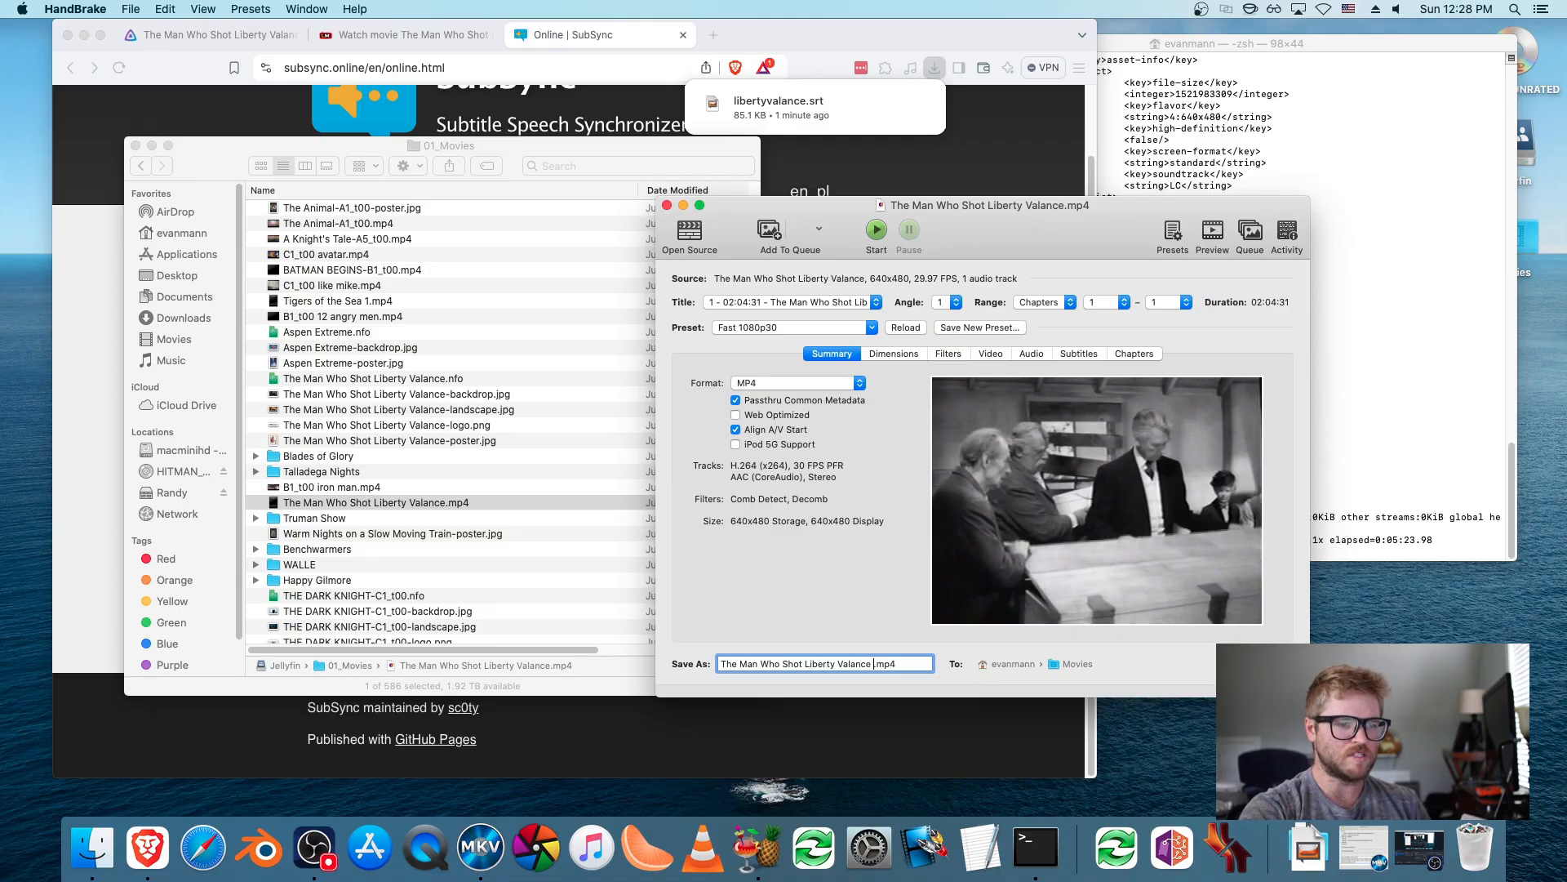
text(subs)
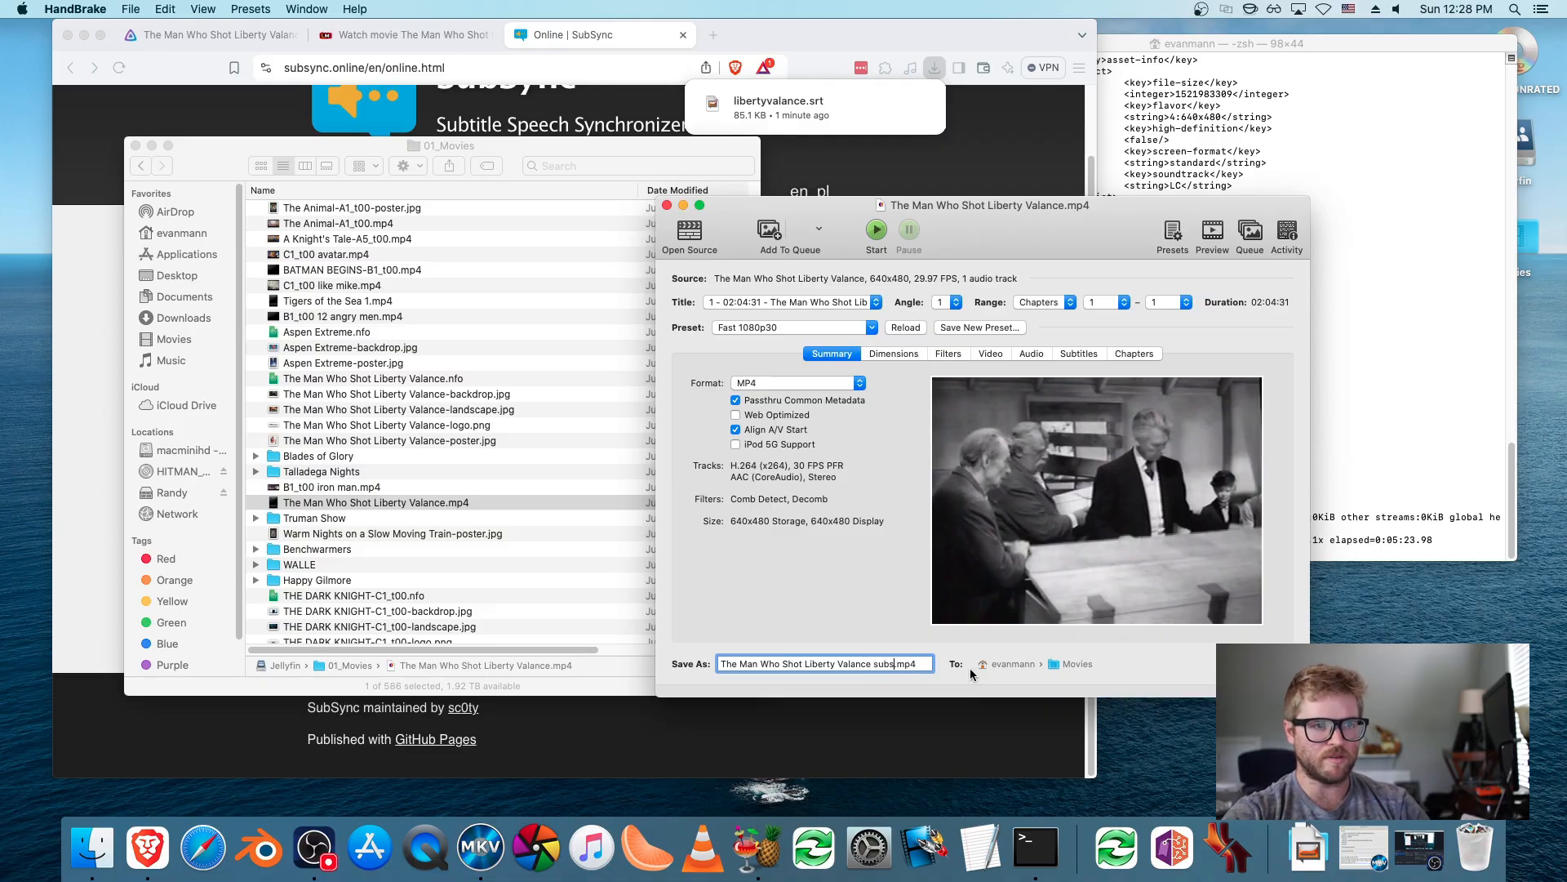
- Add libertyvalance.srt from Downloads as an external subtitles track and start the encode
mouse_move(960, 561)
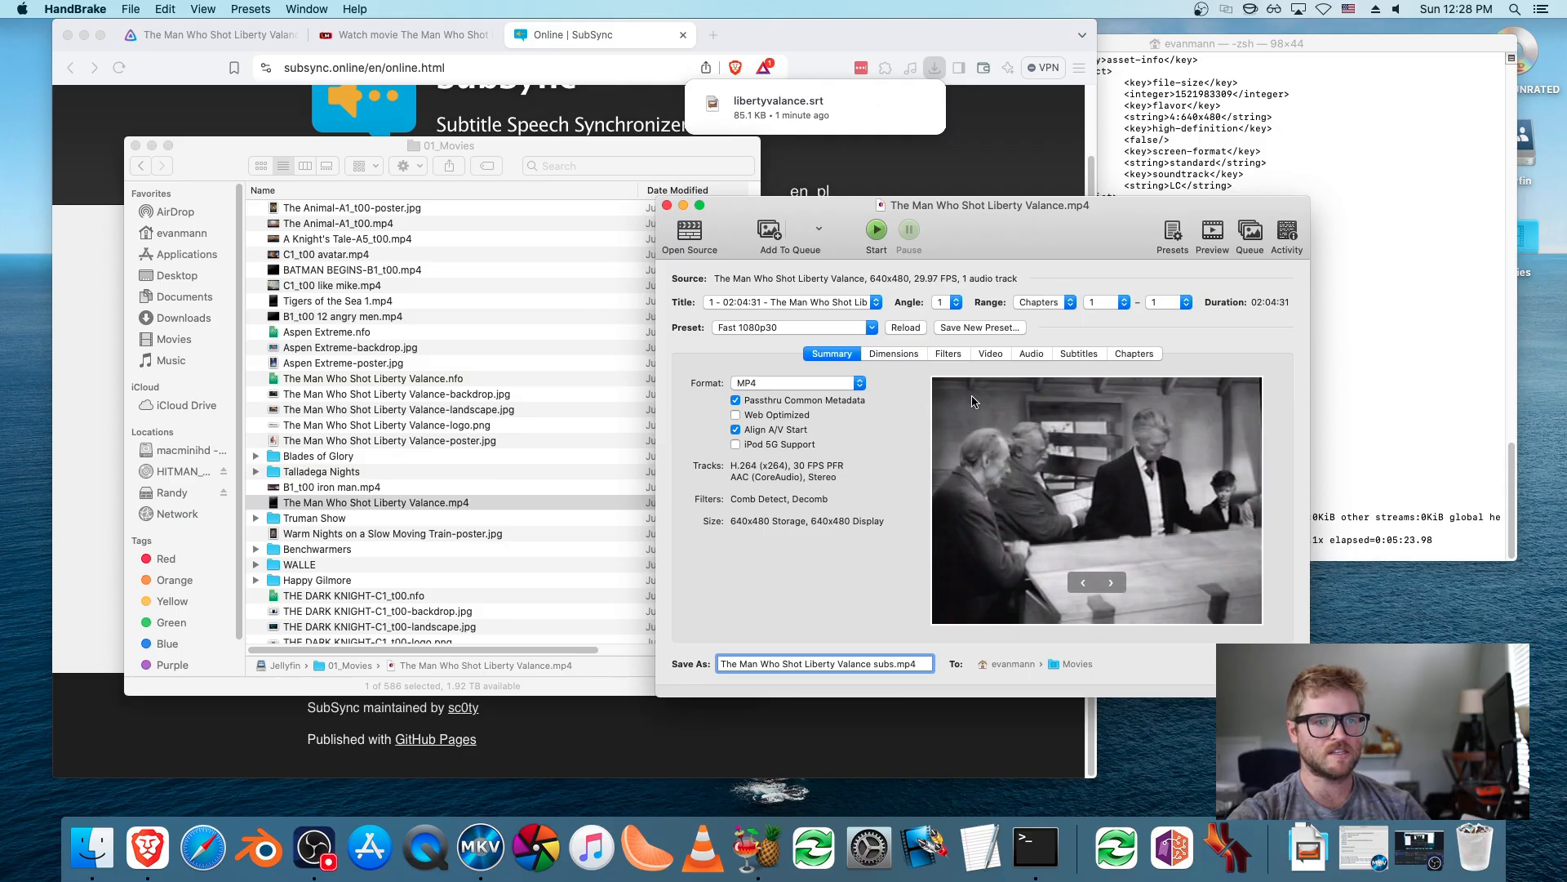
click(1079, 353)
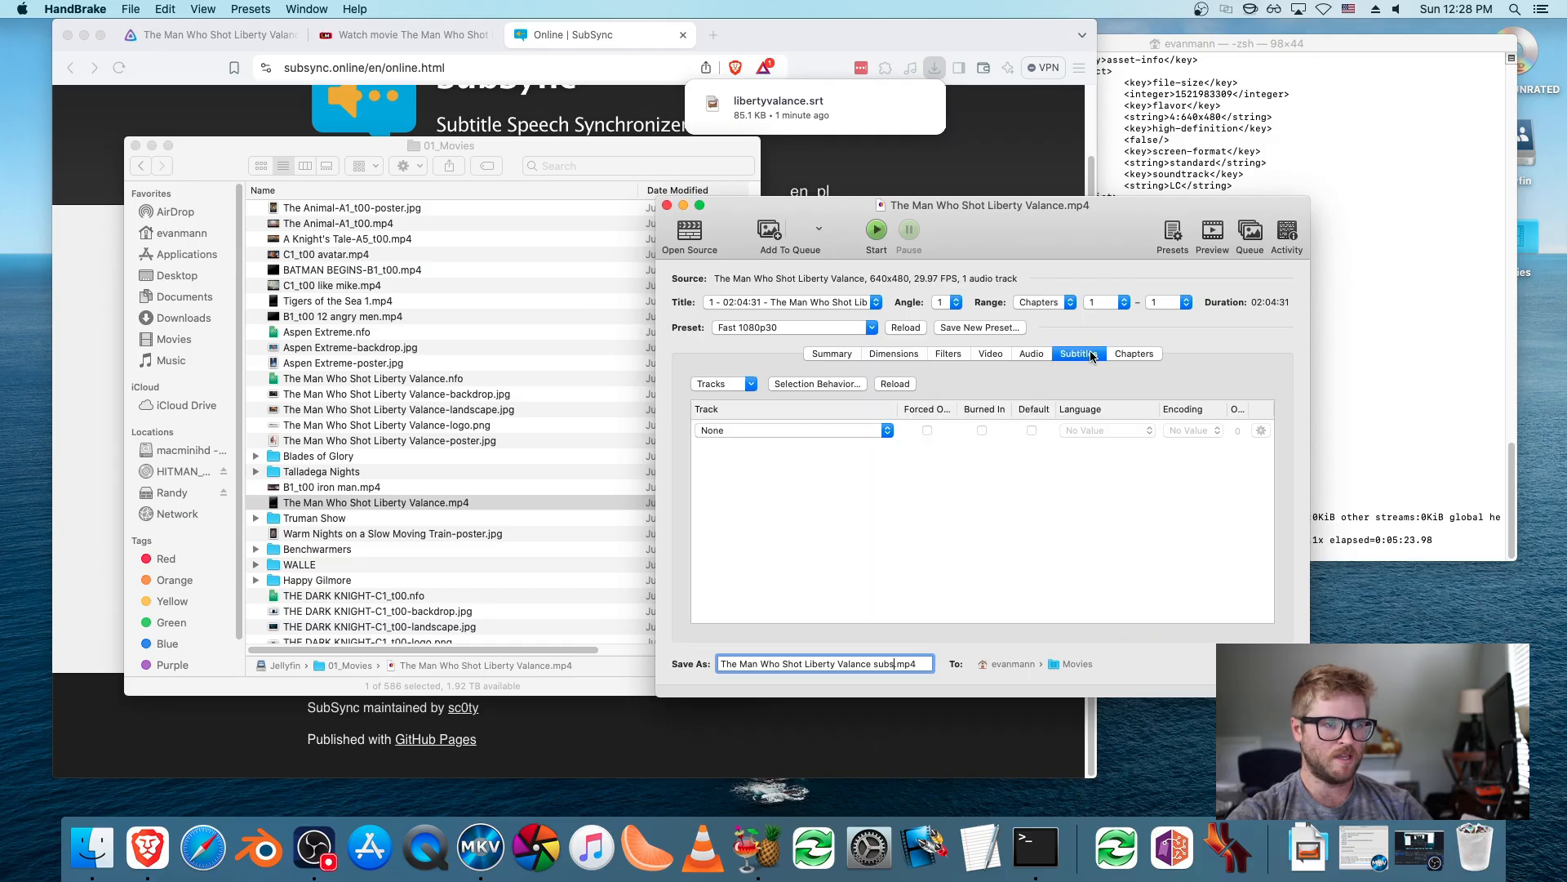
click(732, 384)
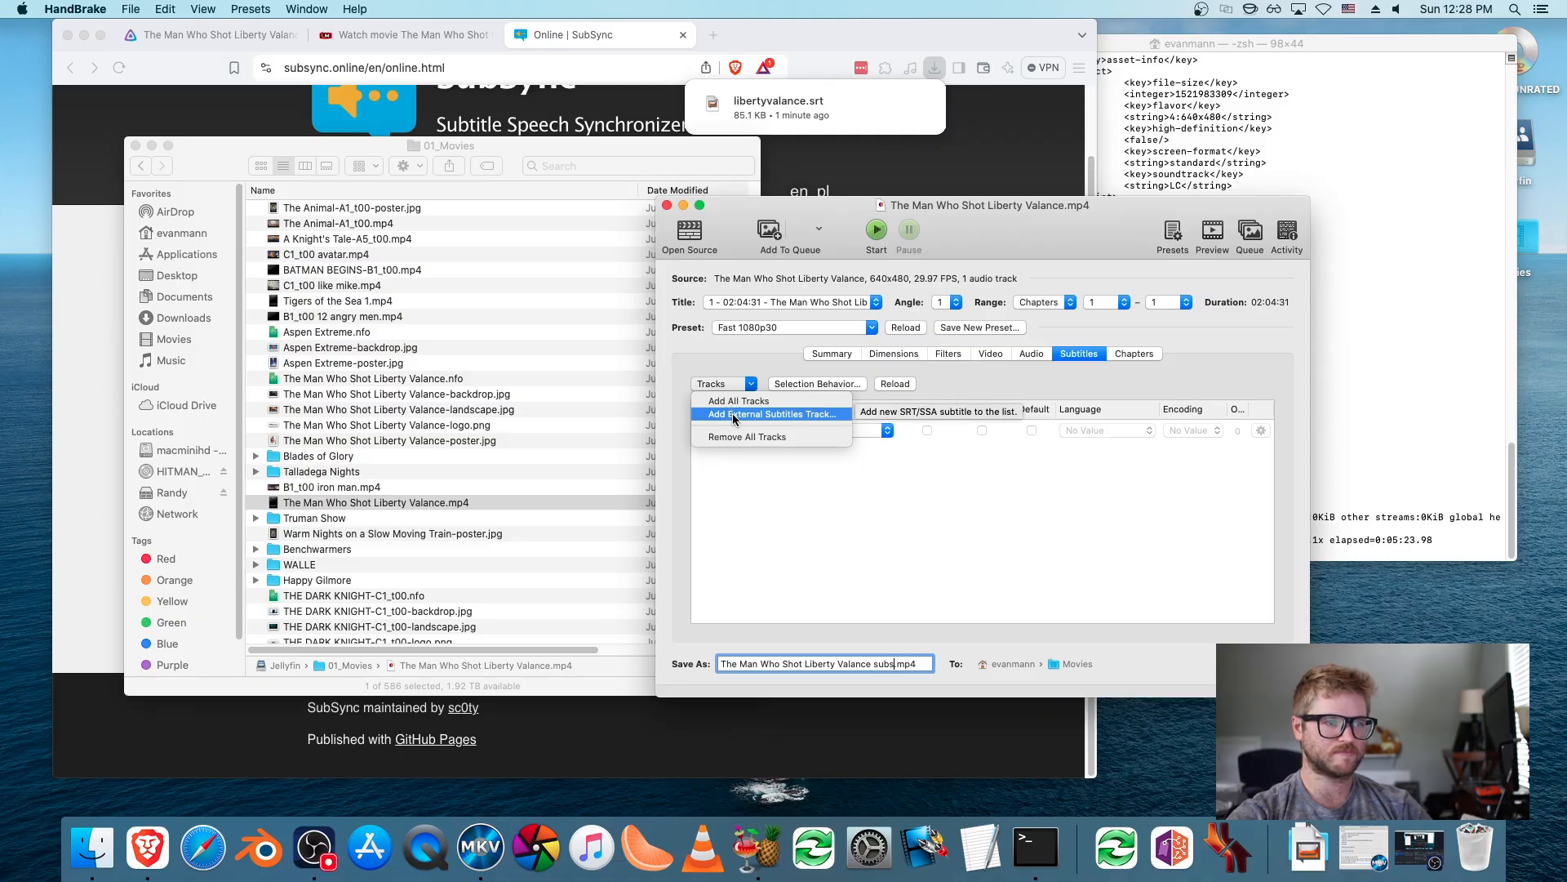
click(734, 416)
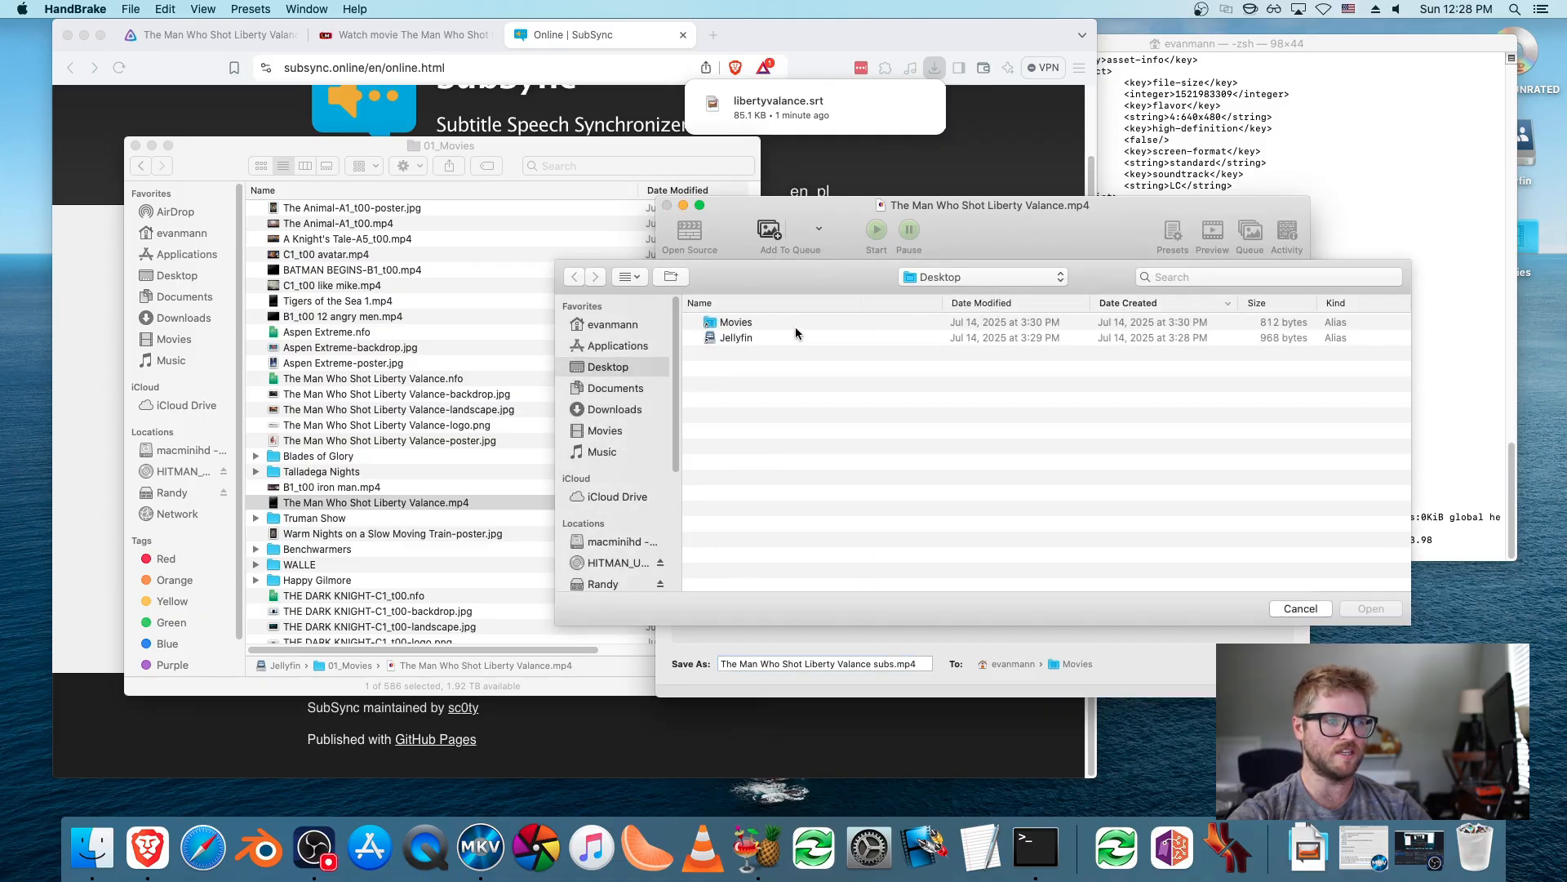
click(586, 407)
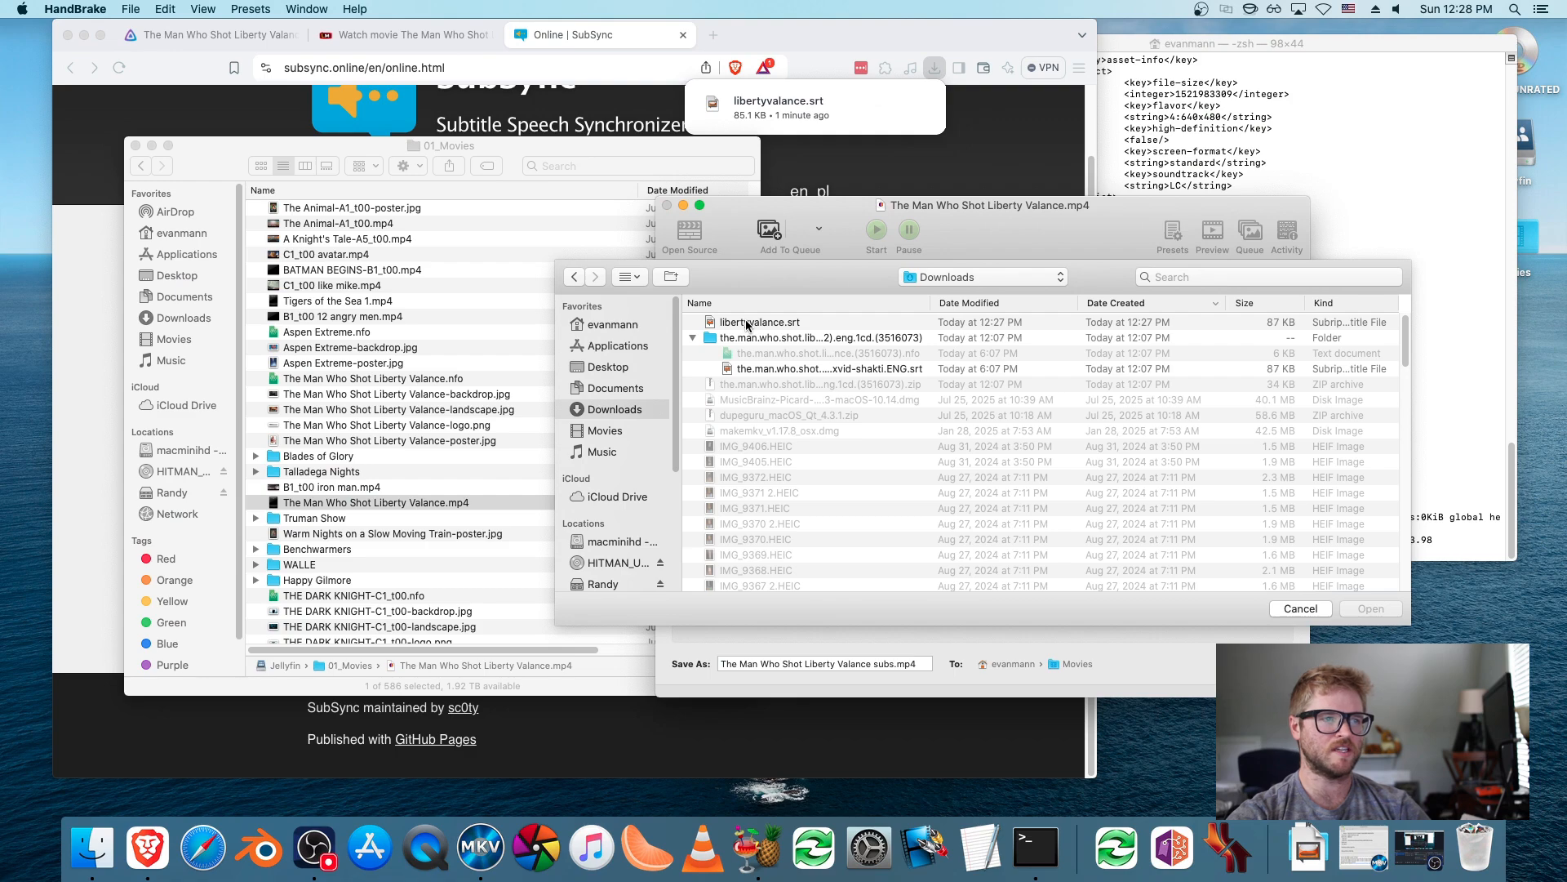
click(747, 323)
click(1371, 609)
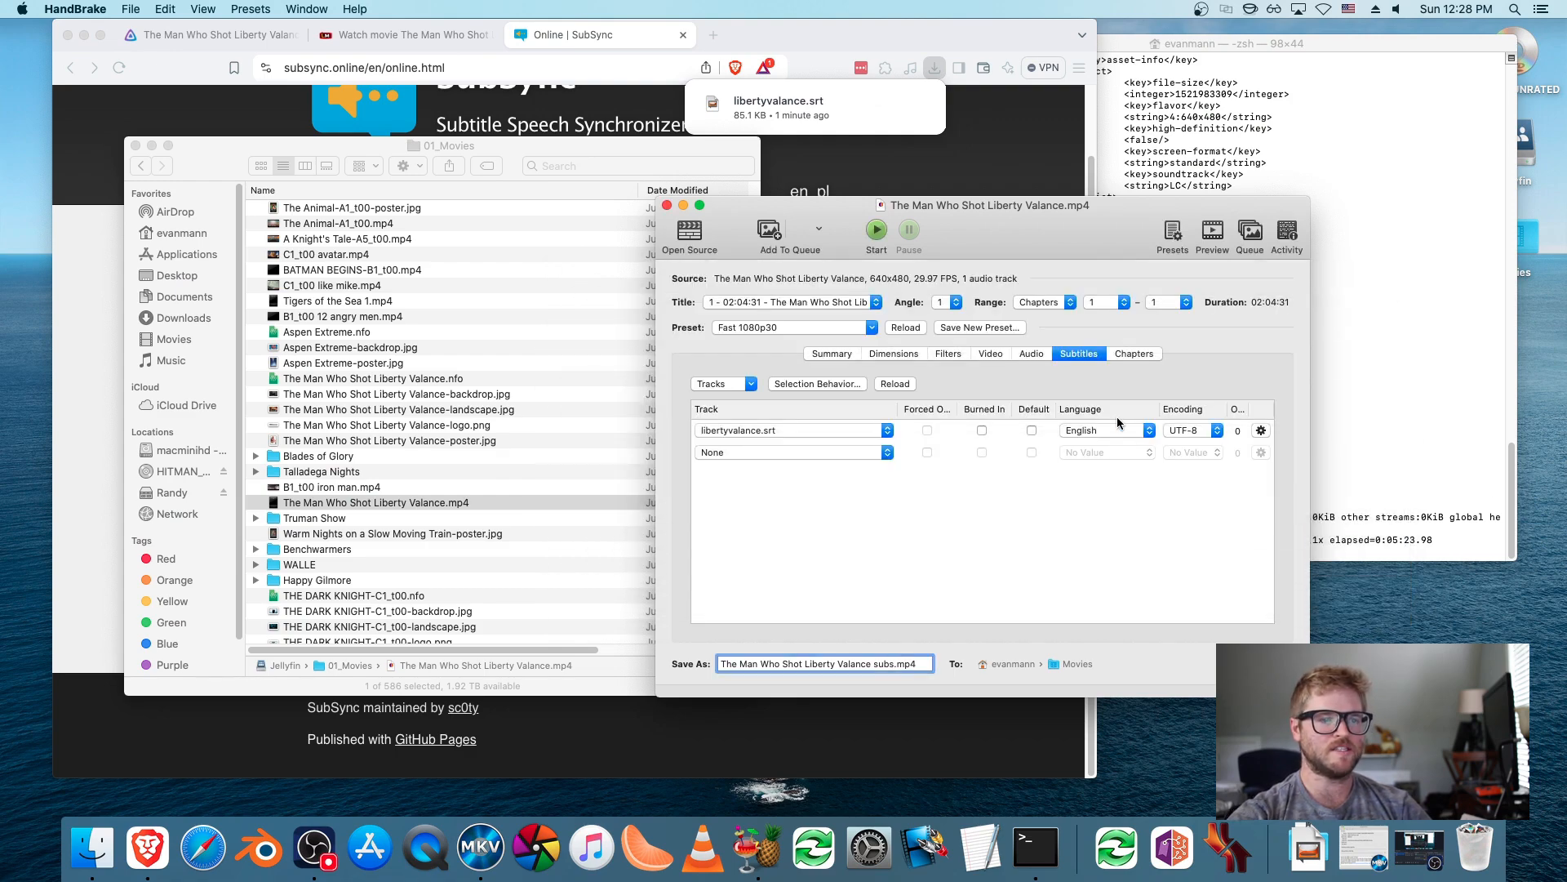
click(875, 231)
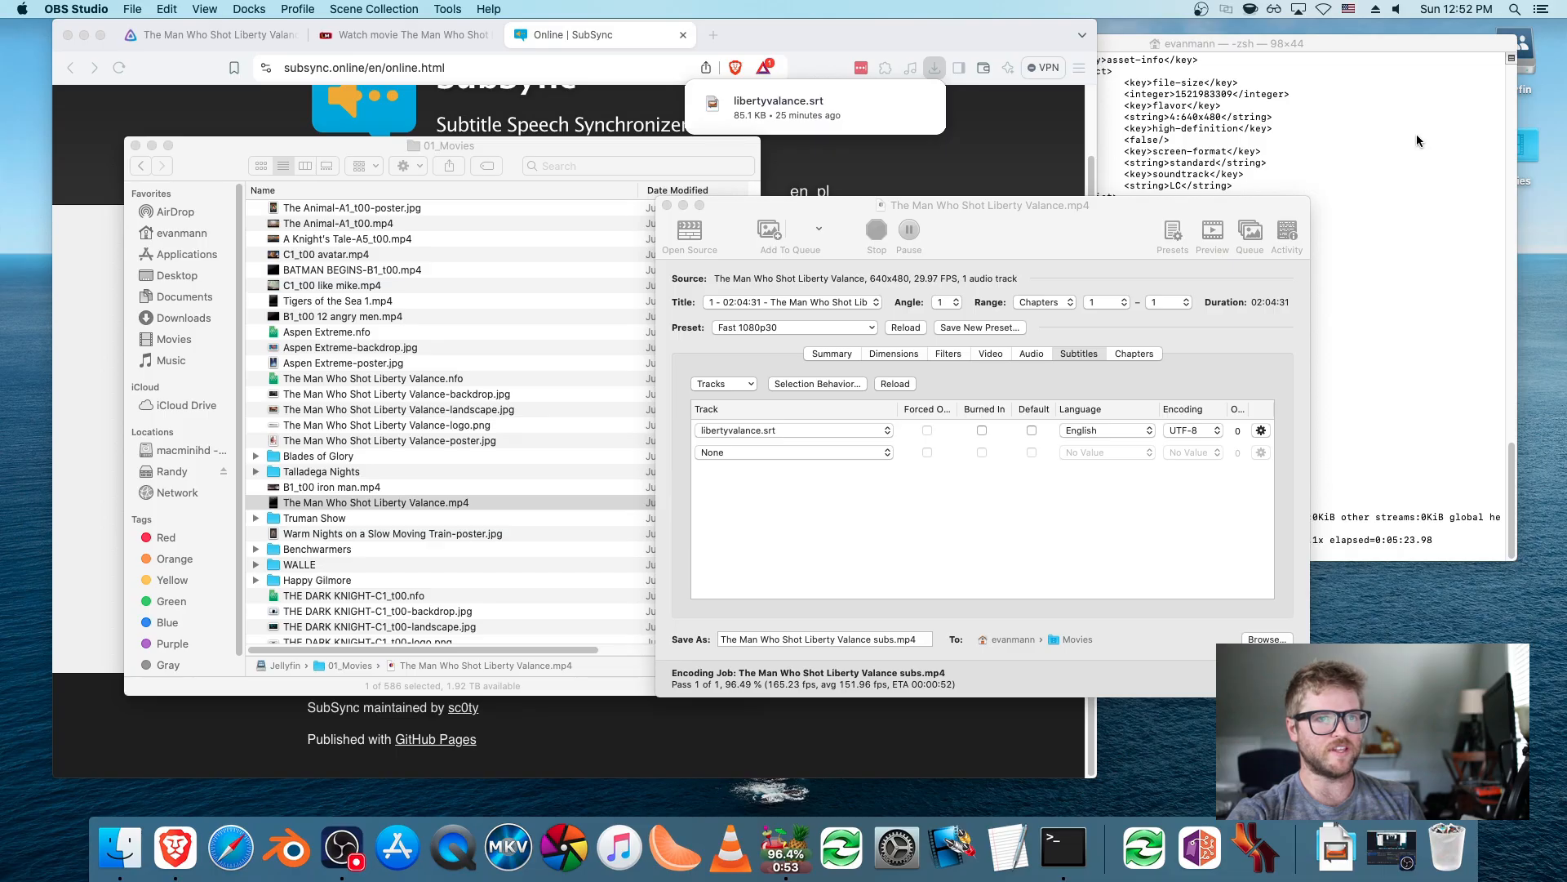
- Quit Terminal and close the SubSync and subtitle download tabs in Brave, leaving only the Jellyfin tab
click(1392, 50)
key(super+q)
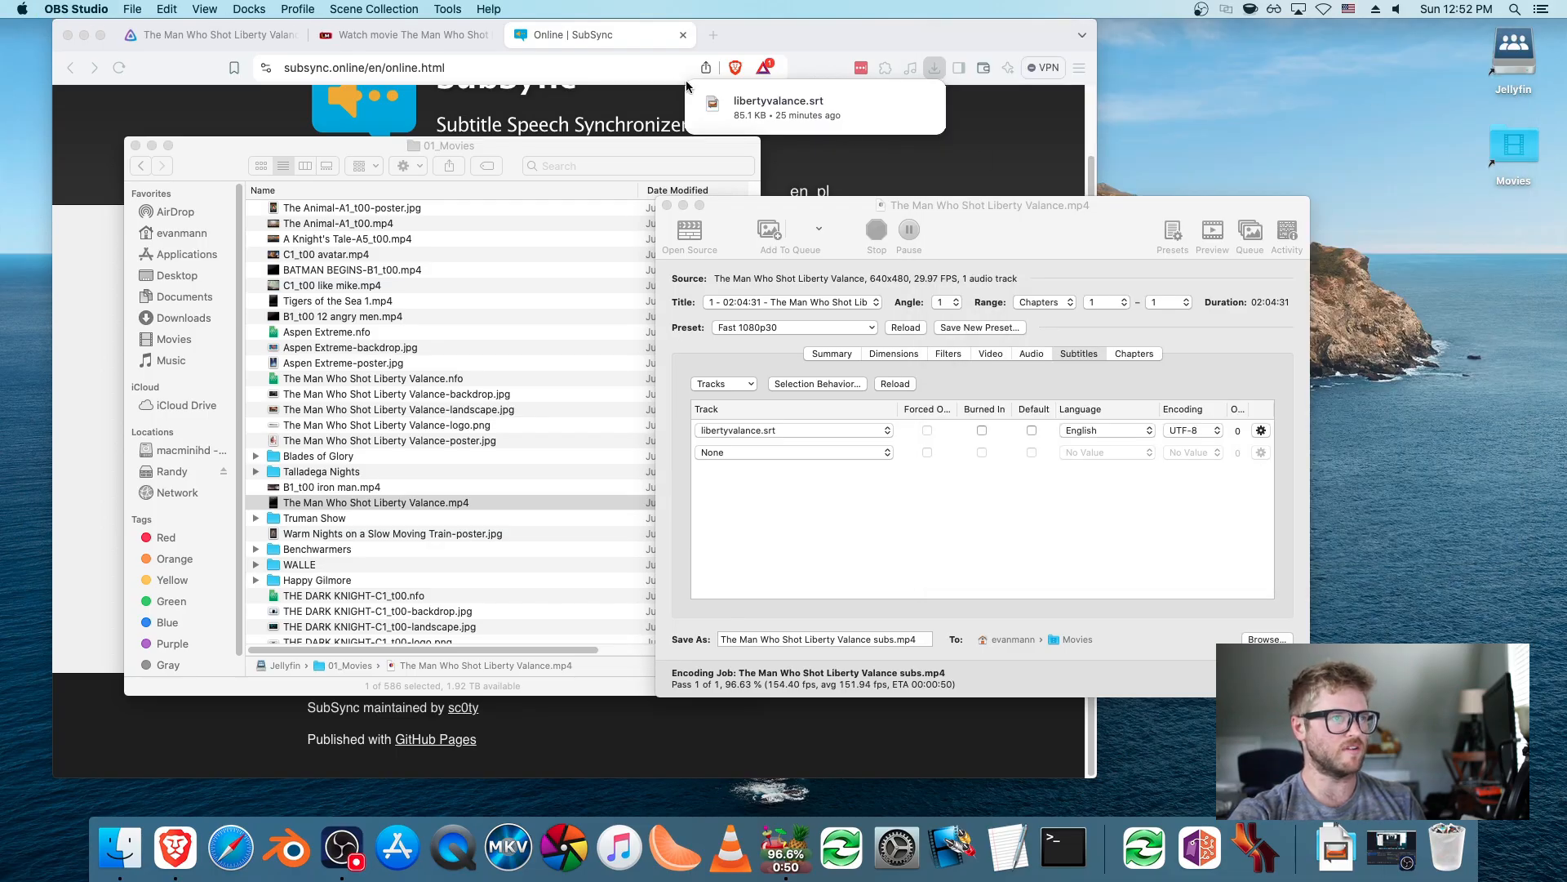
click(629, 40)
key(super+w)
key(super+w)
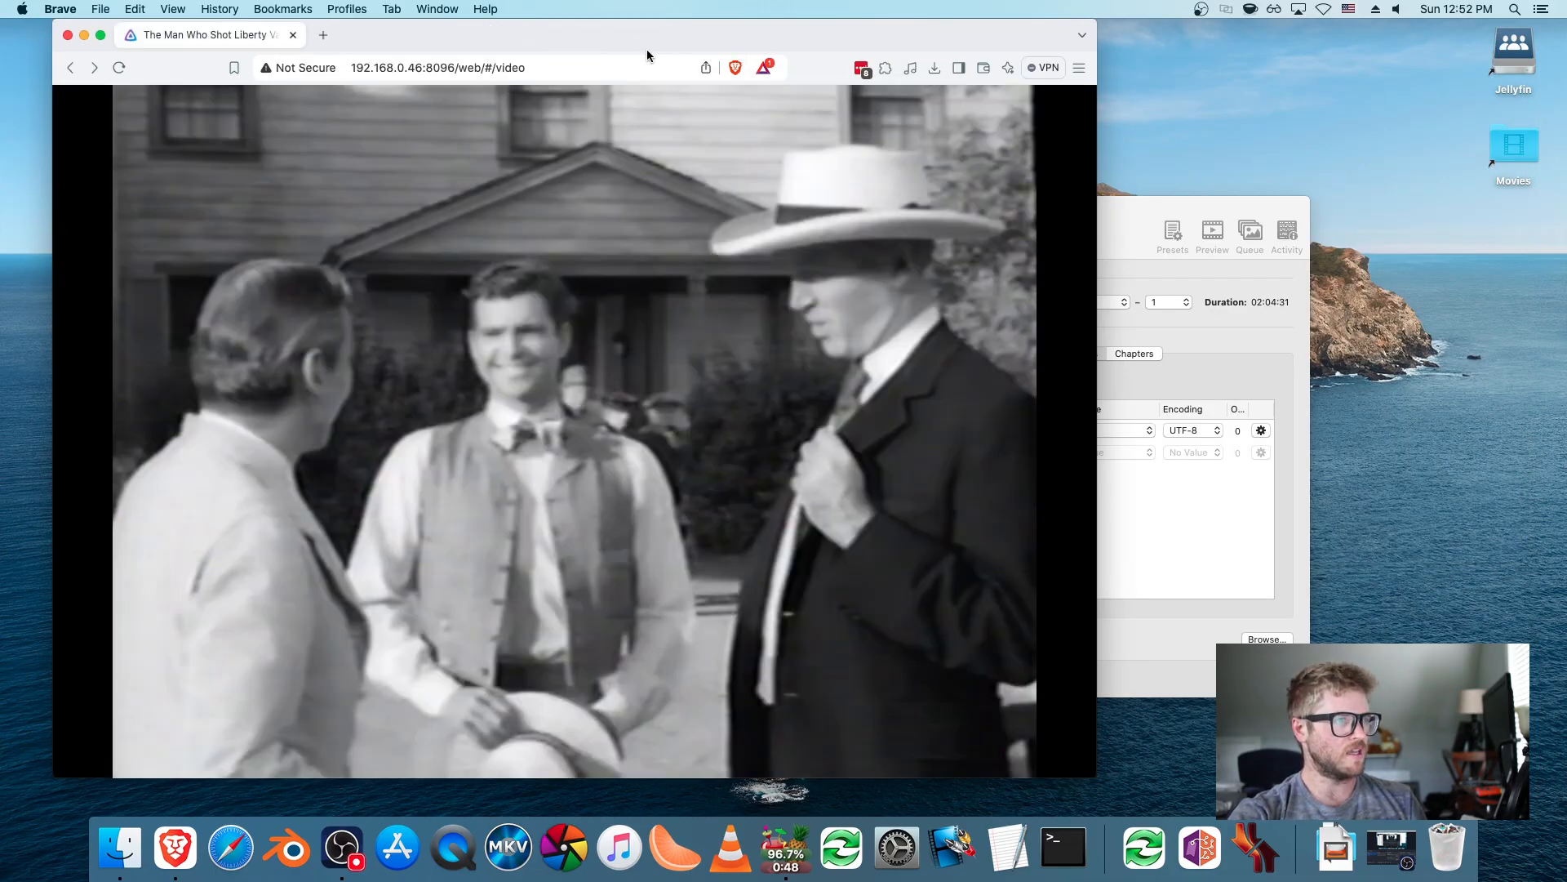
- Leave the Jellyfin player and delete The Man Who Shot Liberty Valance from the library and file system
click(73, 112)
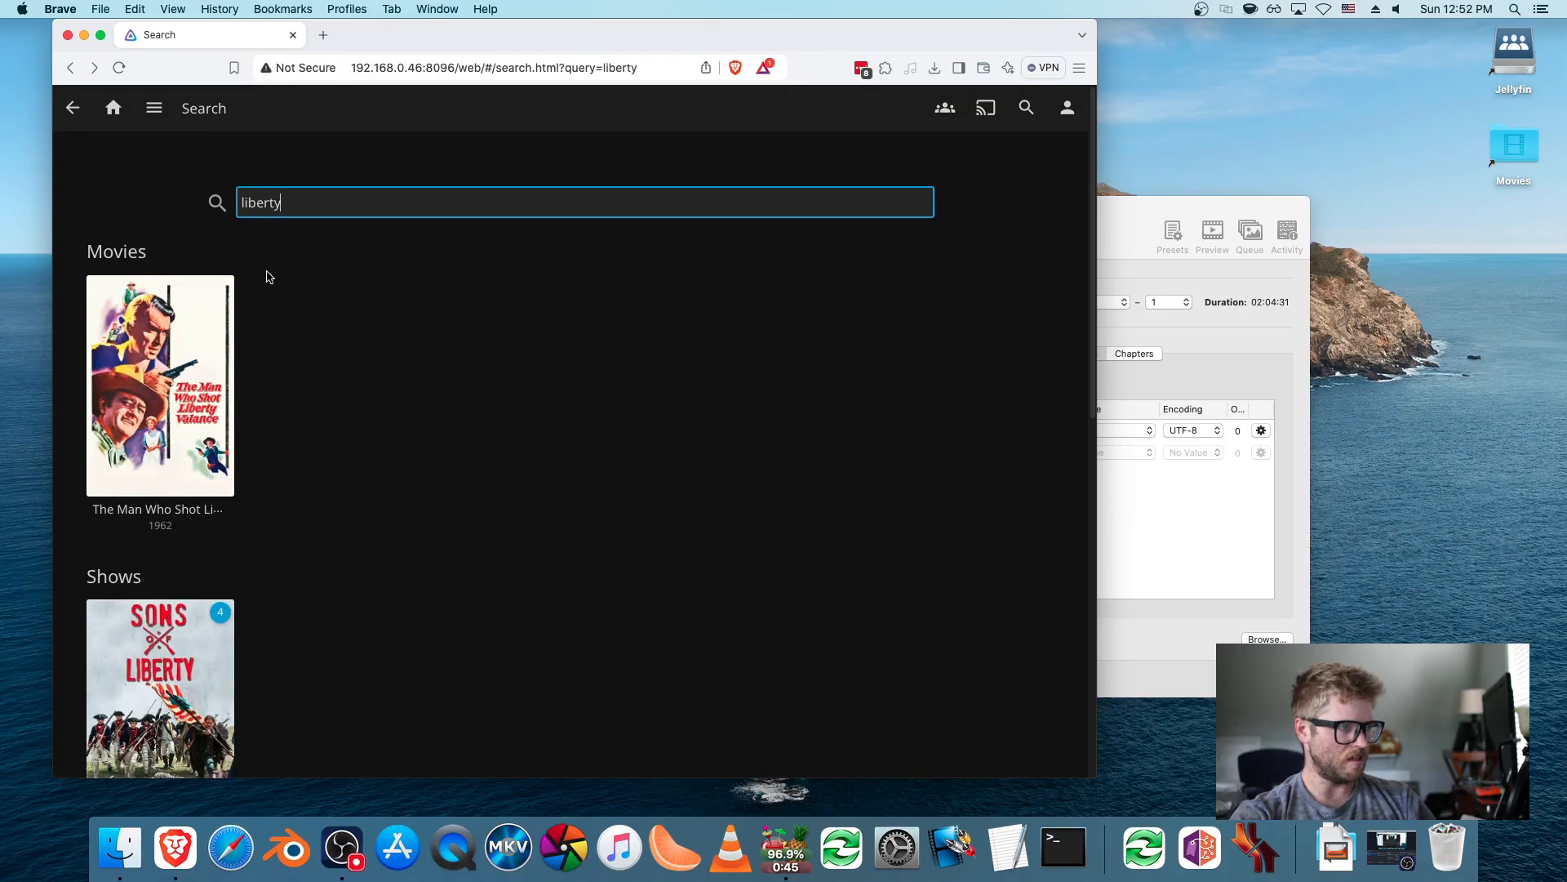
click(222, 485)
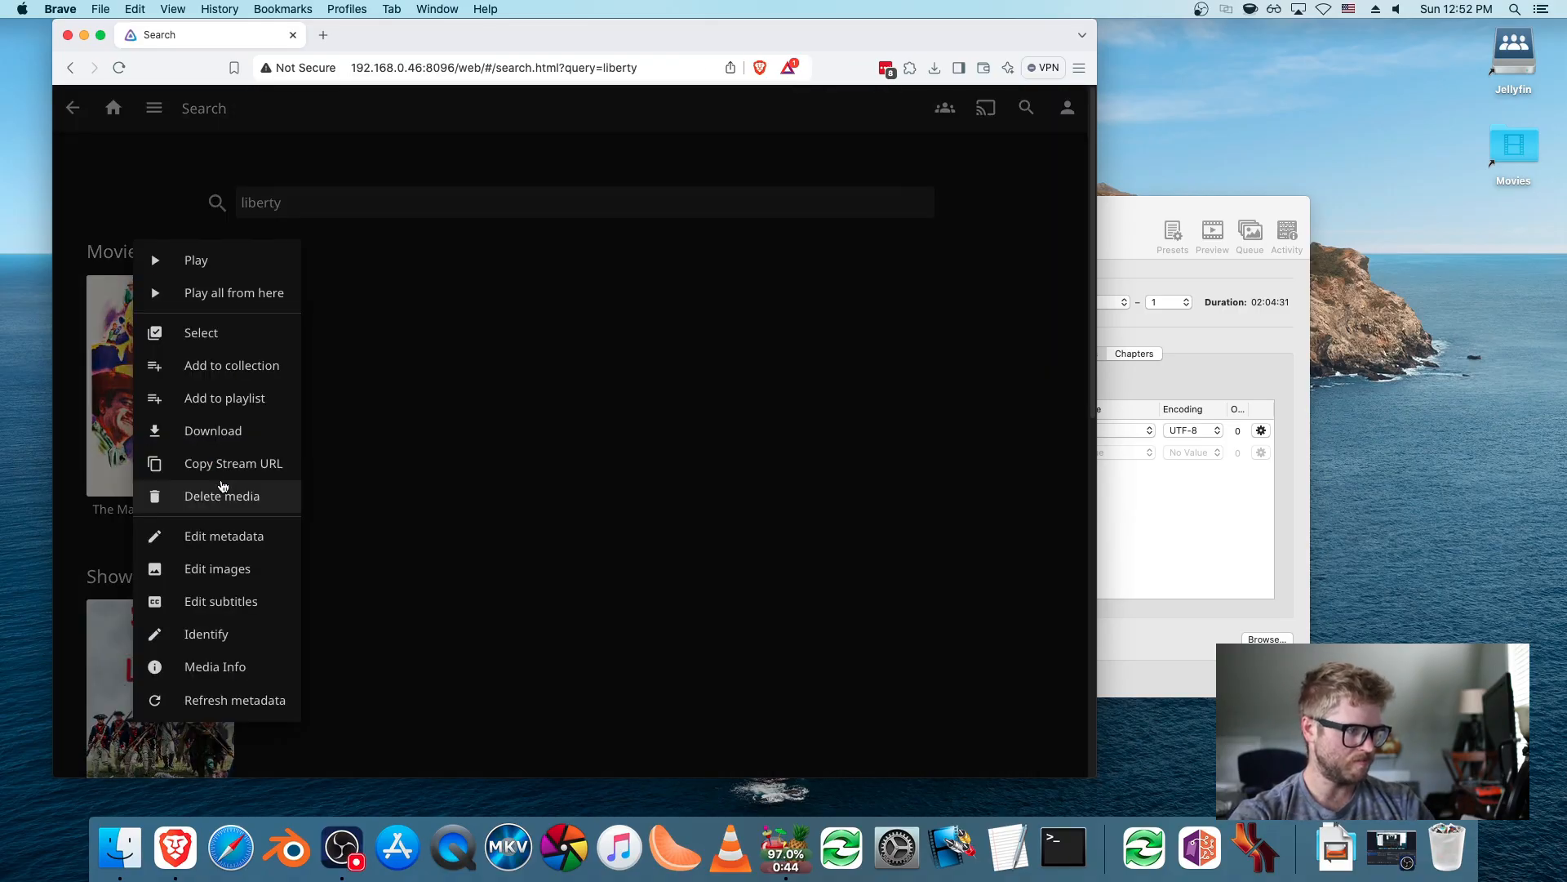
click(233, 500)
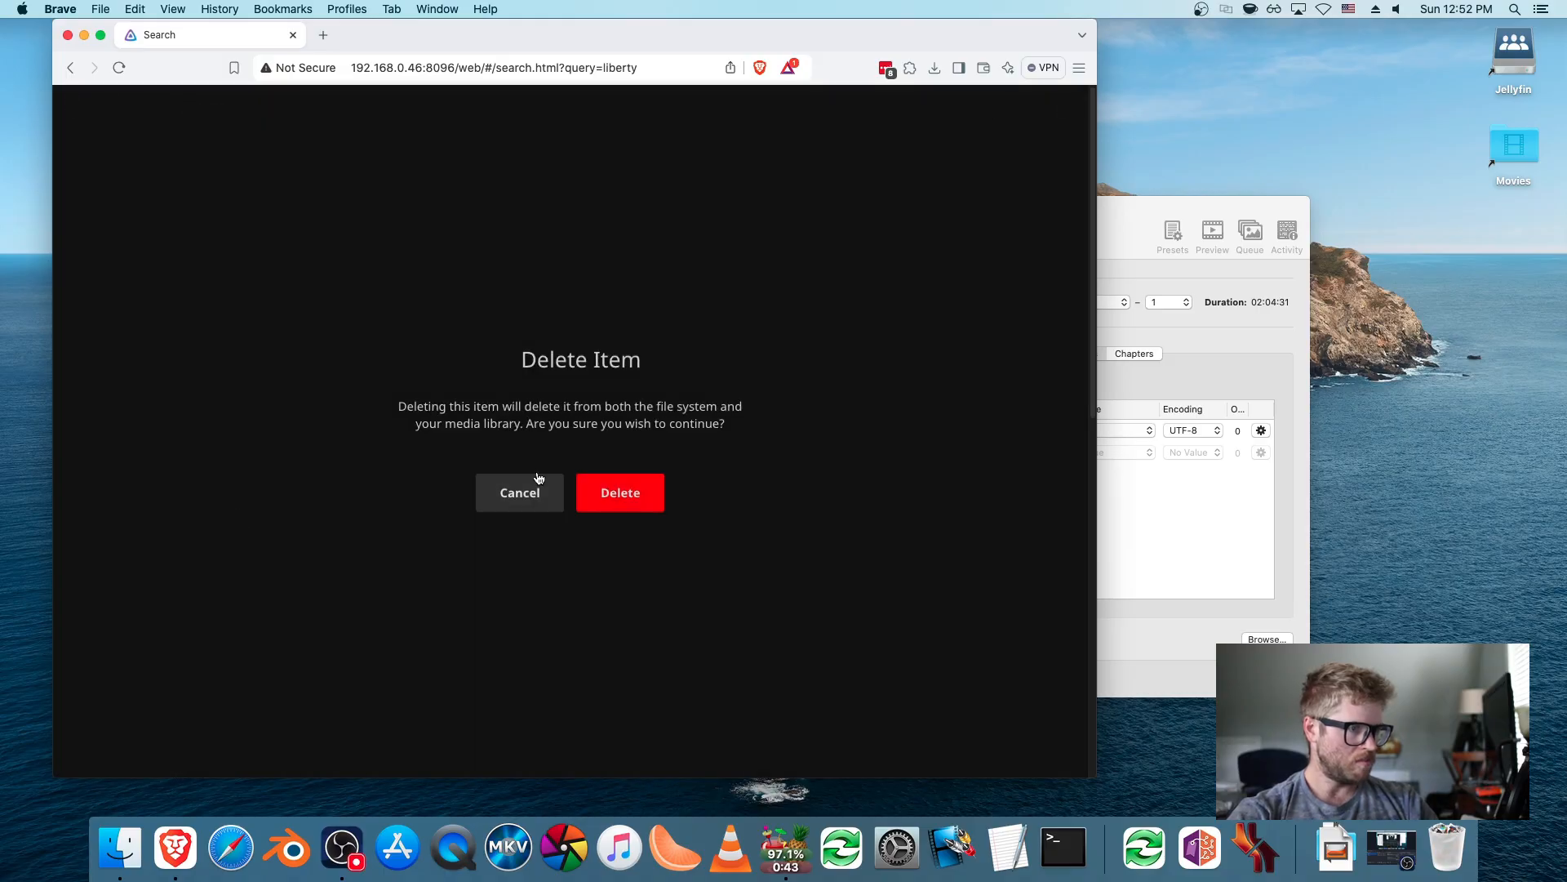
click(613, 499)
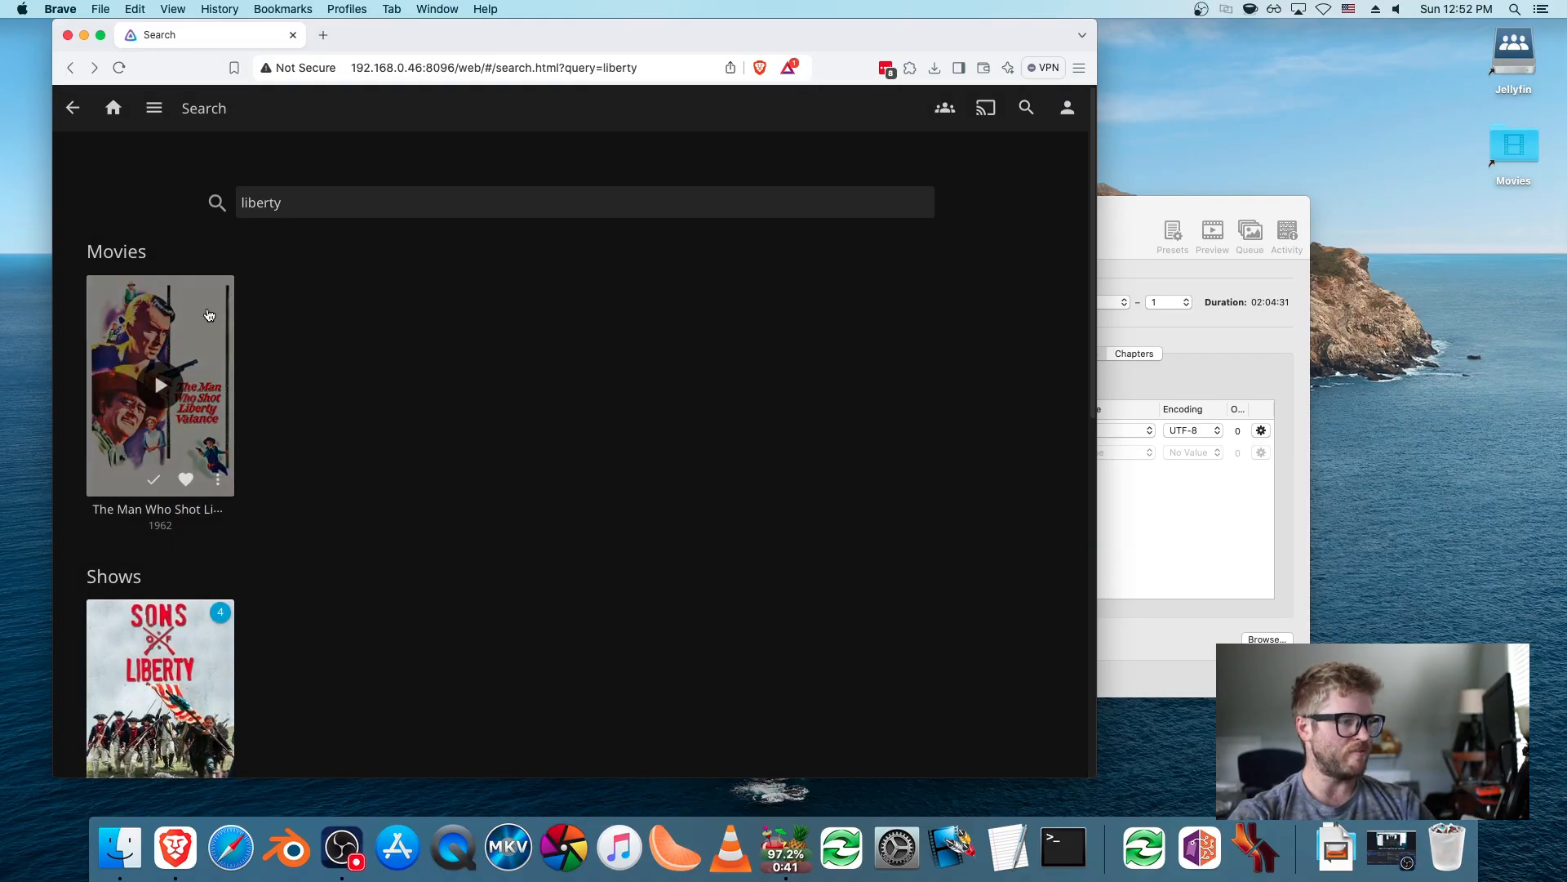
- Search the Jellyfin library for "liberty" to check the deletion, return to the home page and minimize the browser
click(118, 113)
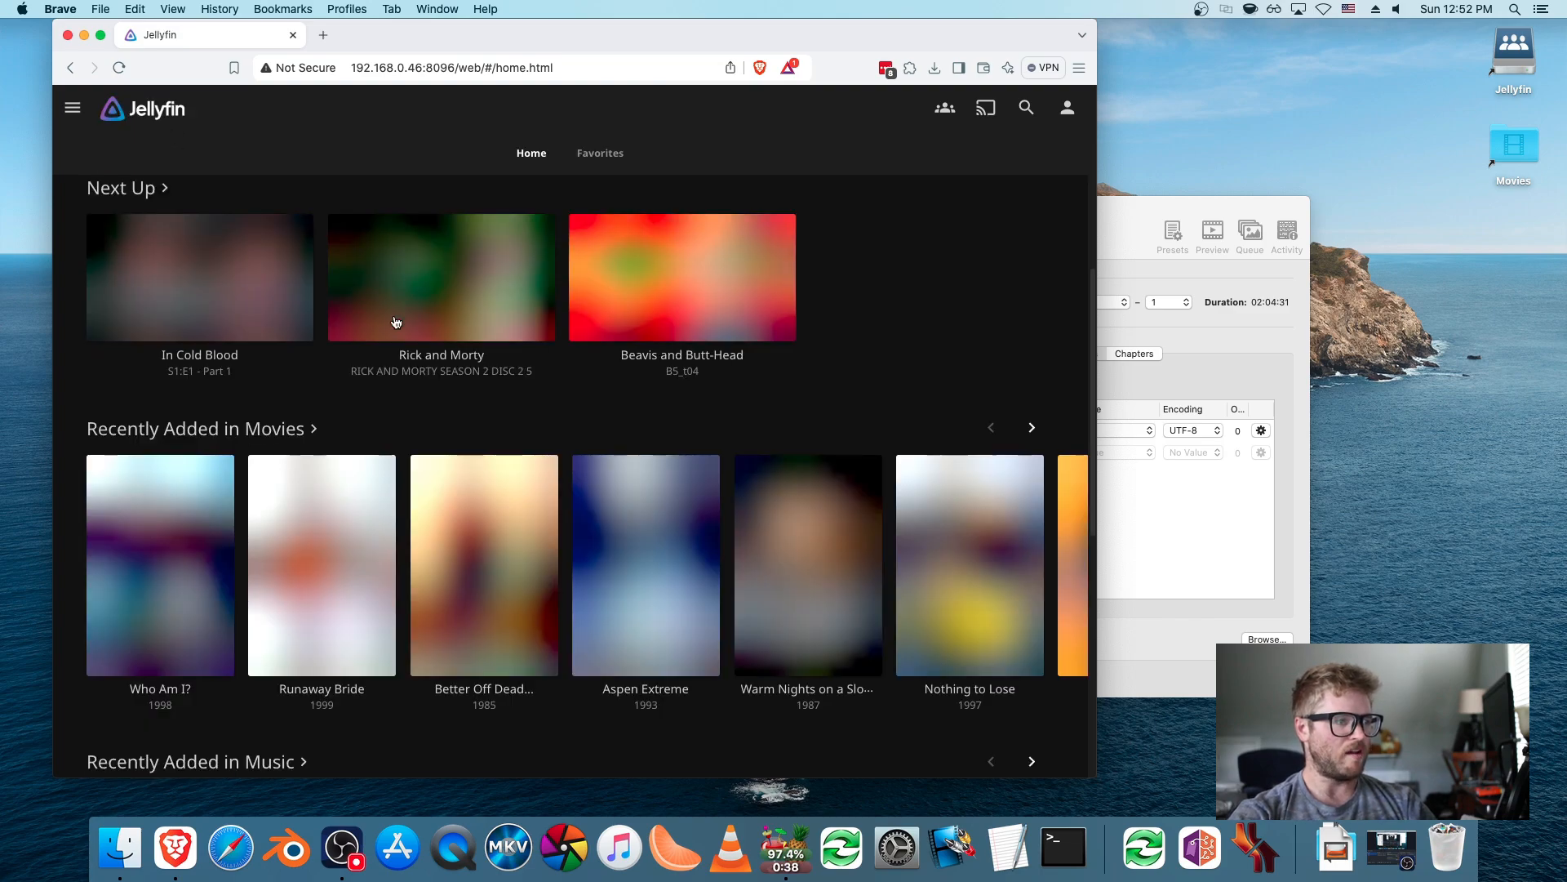
click(1022, 114)
text(liberty)
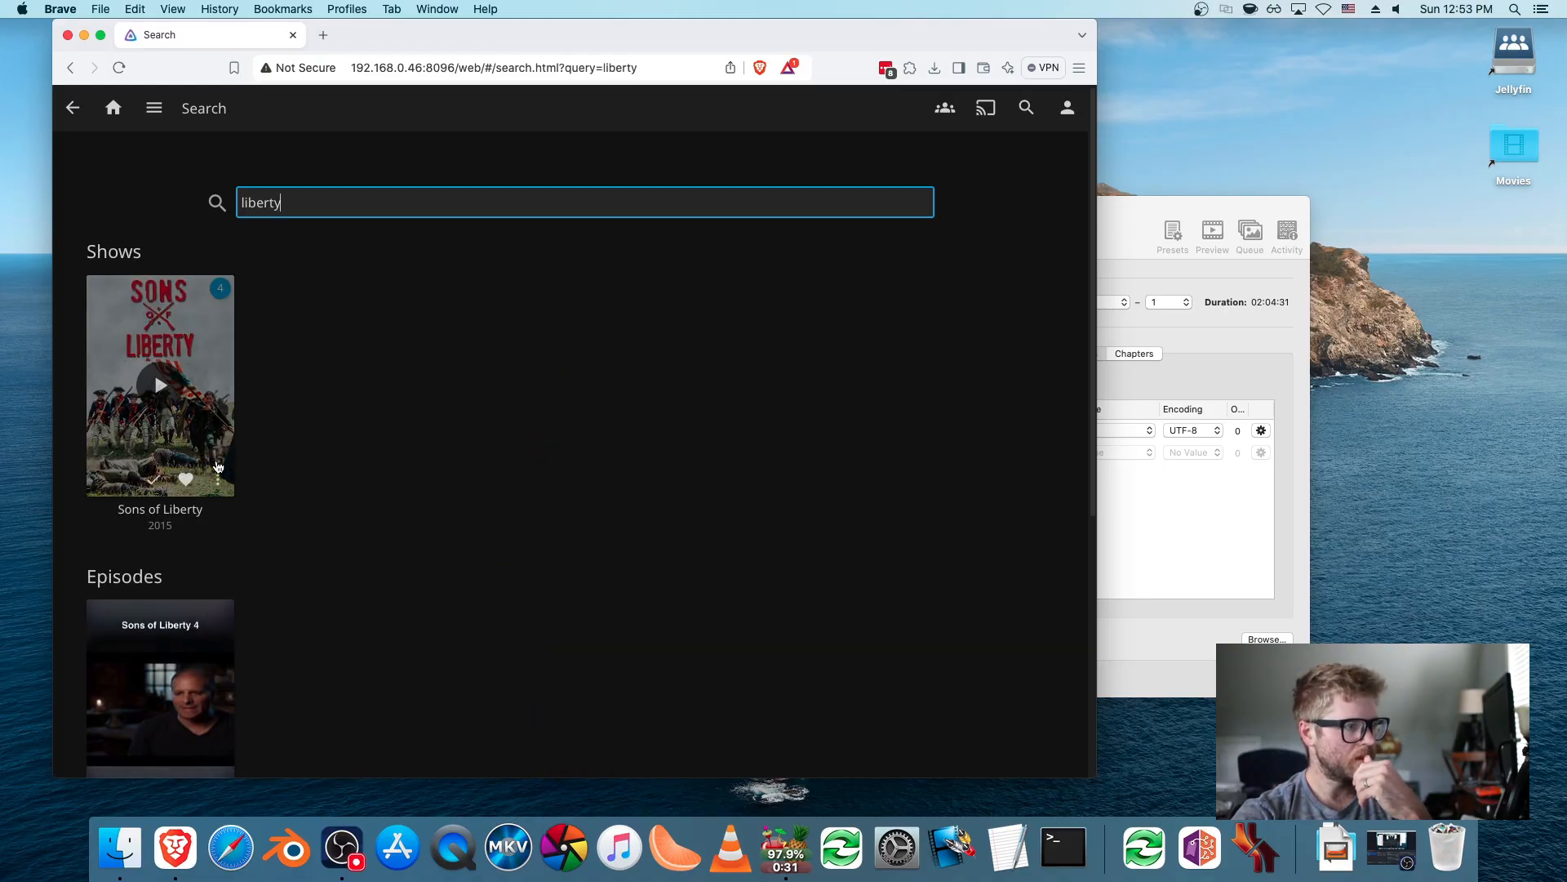
click(127, 113)
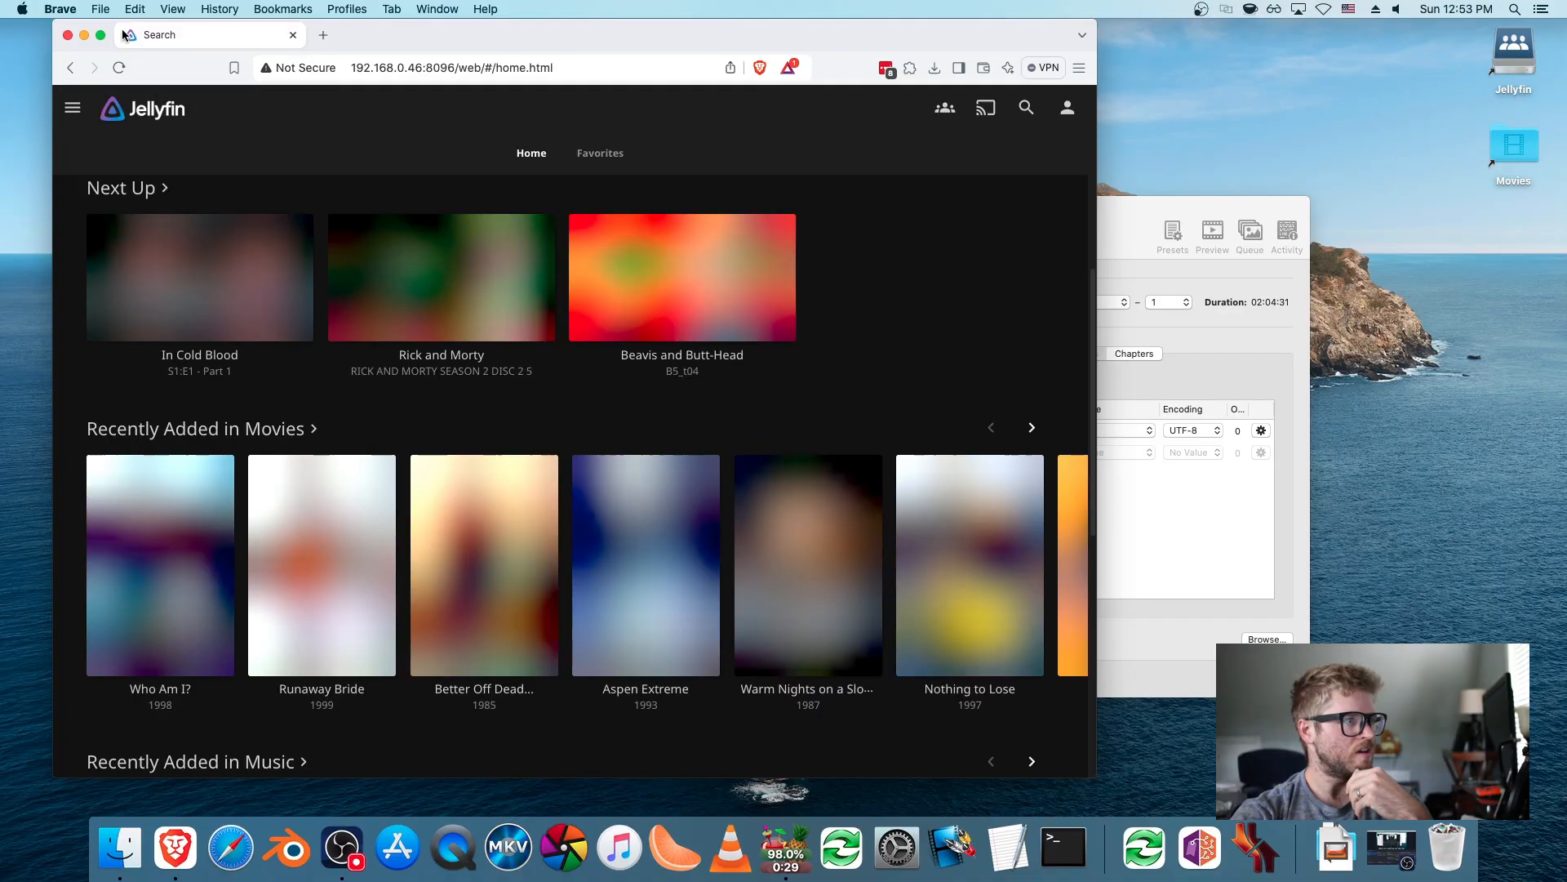
click(84, 36)
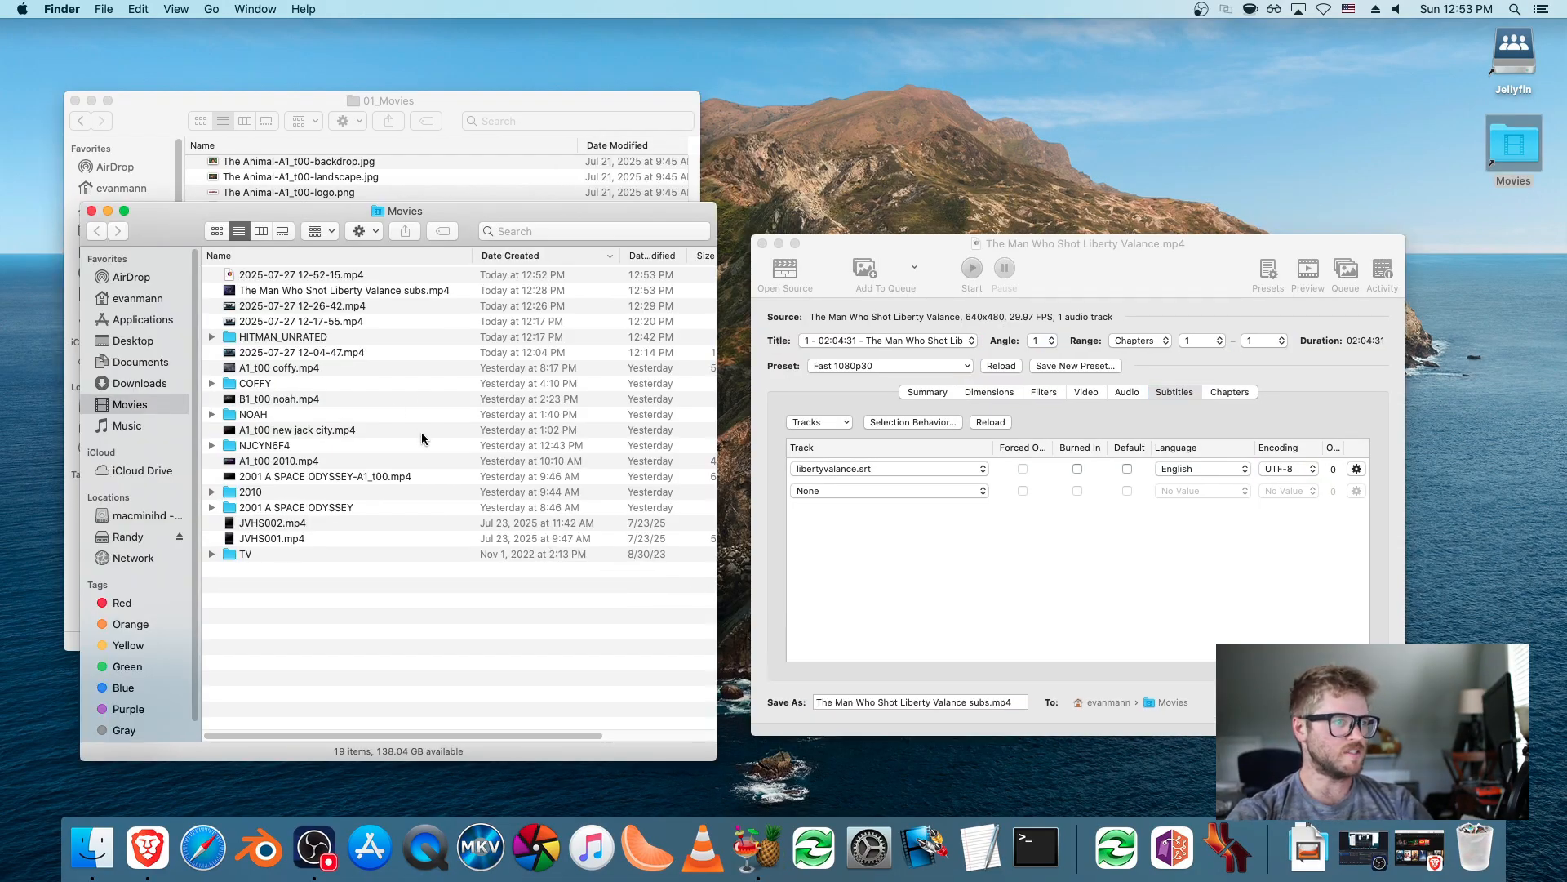
- Preview The Man Who Shot Liberty Valance subs.mp4 with English subtitles and check their timing around 16 minutes in
click(307, 292)
key(space)
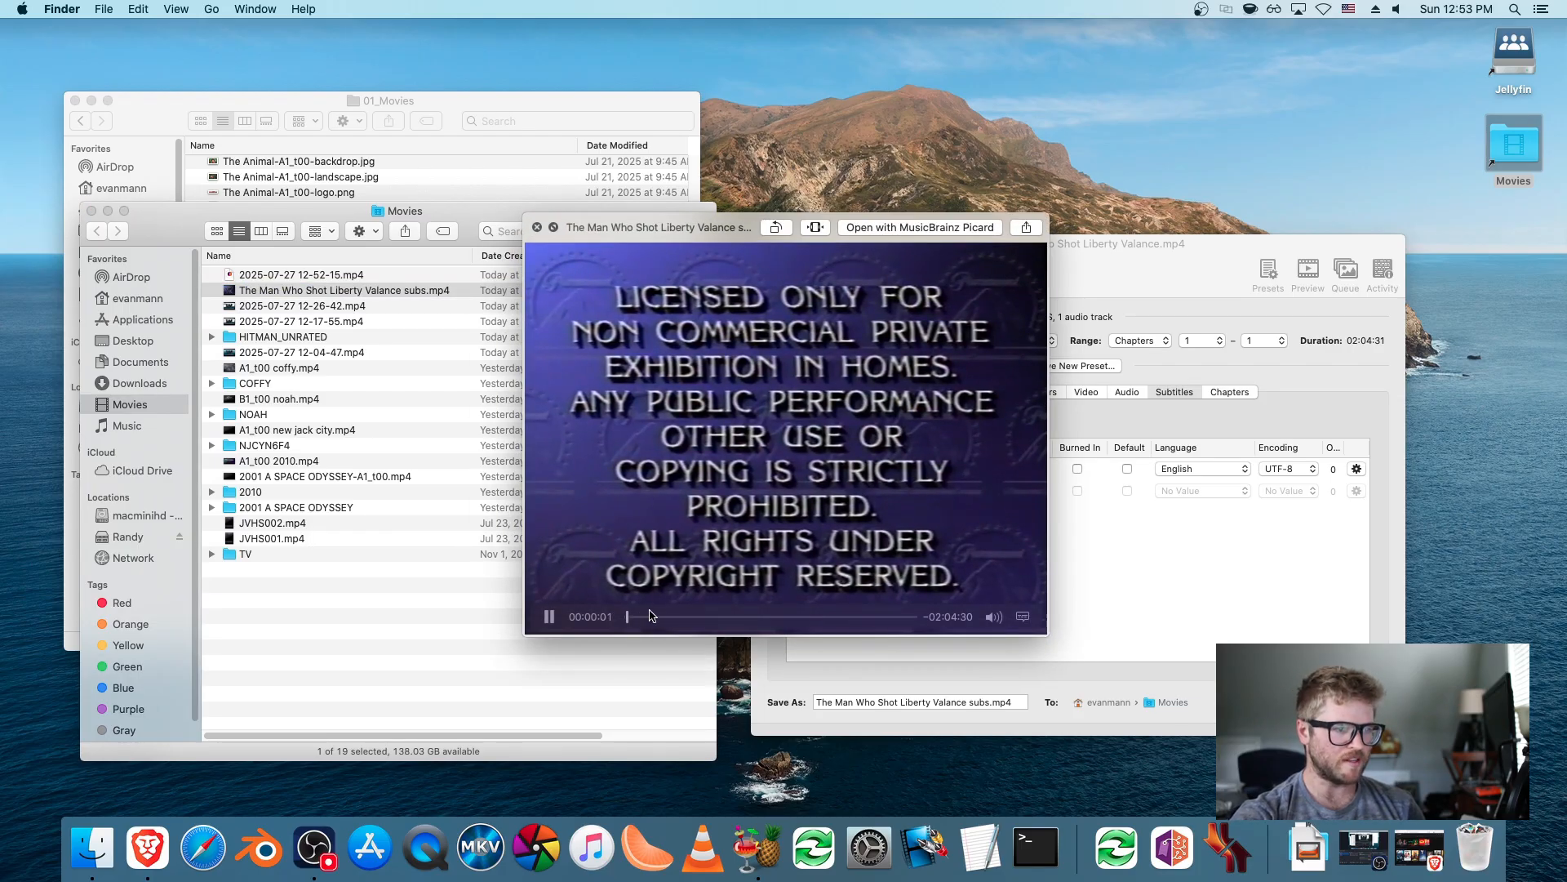
click(1023, 616)
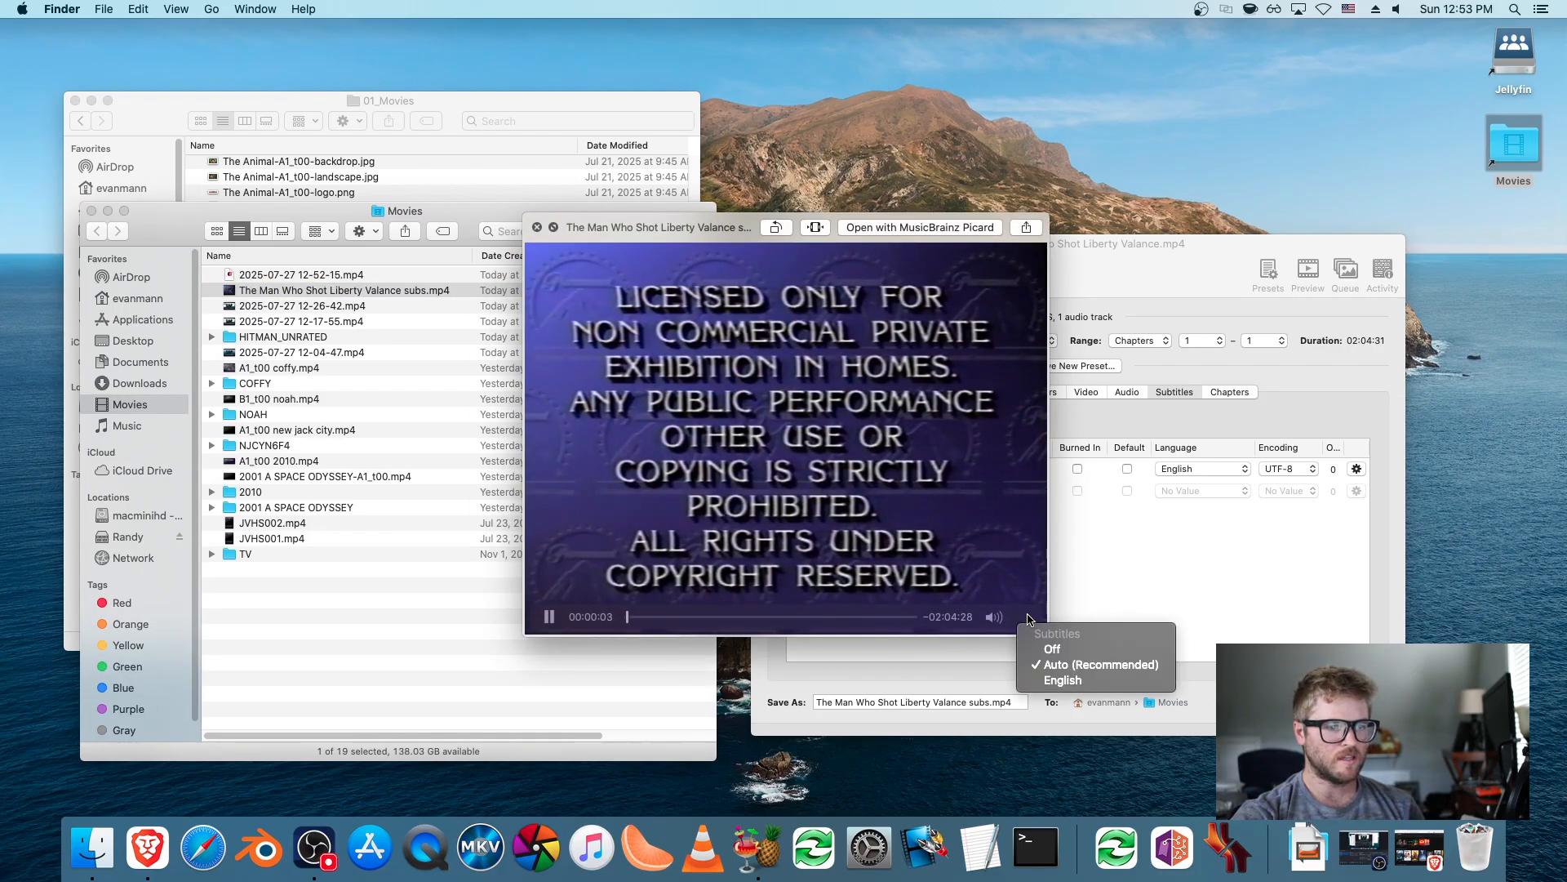
click(1082, 682)
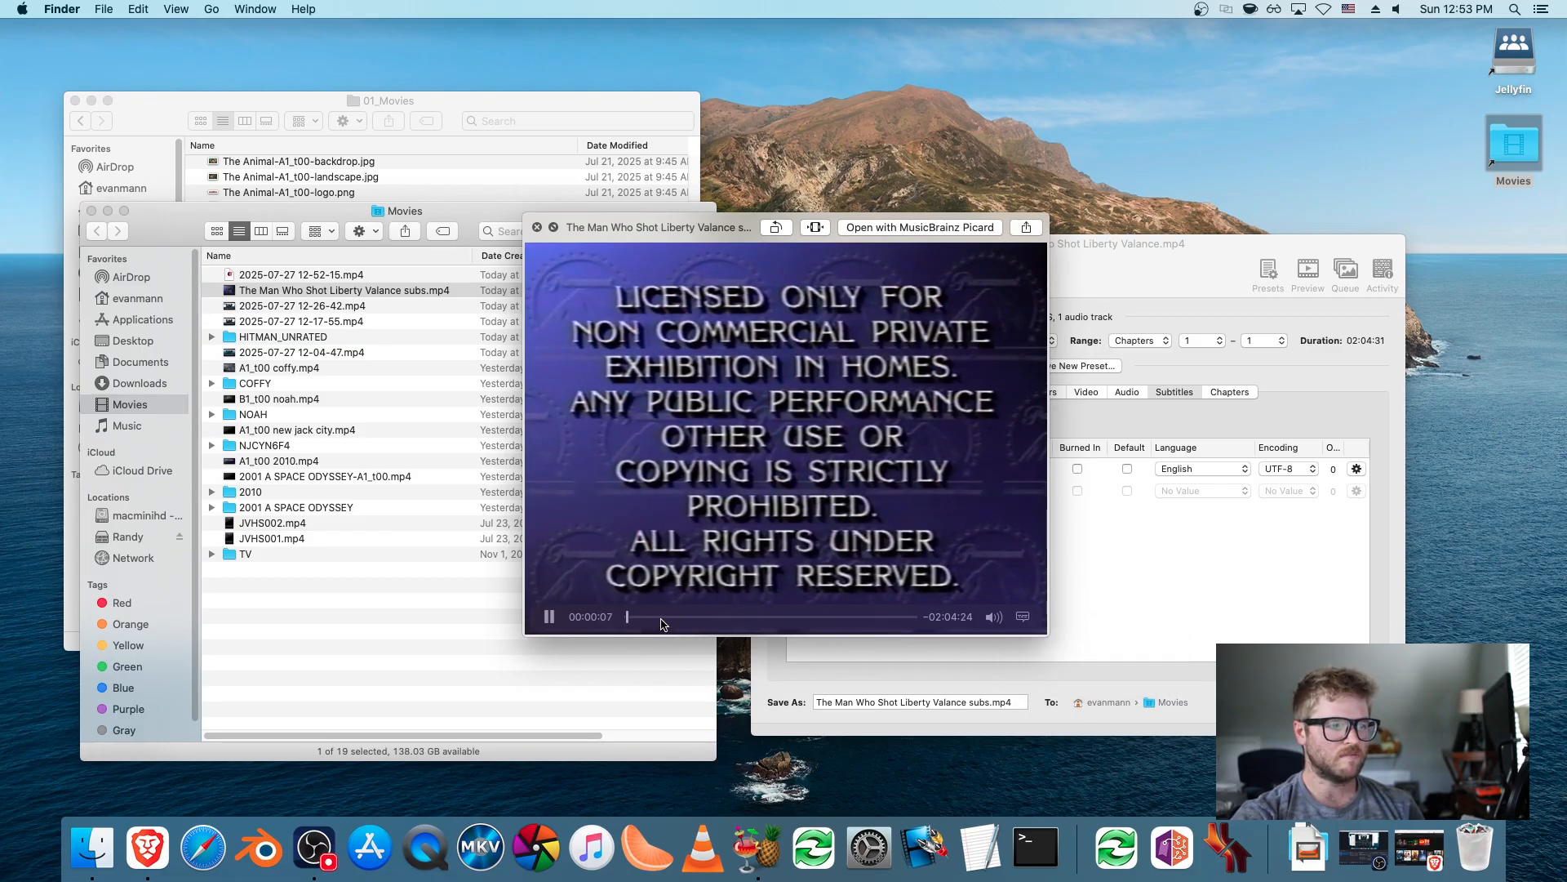
click(673, 619)
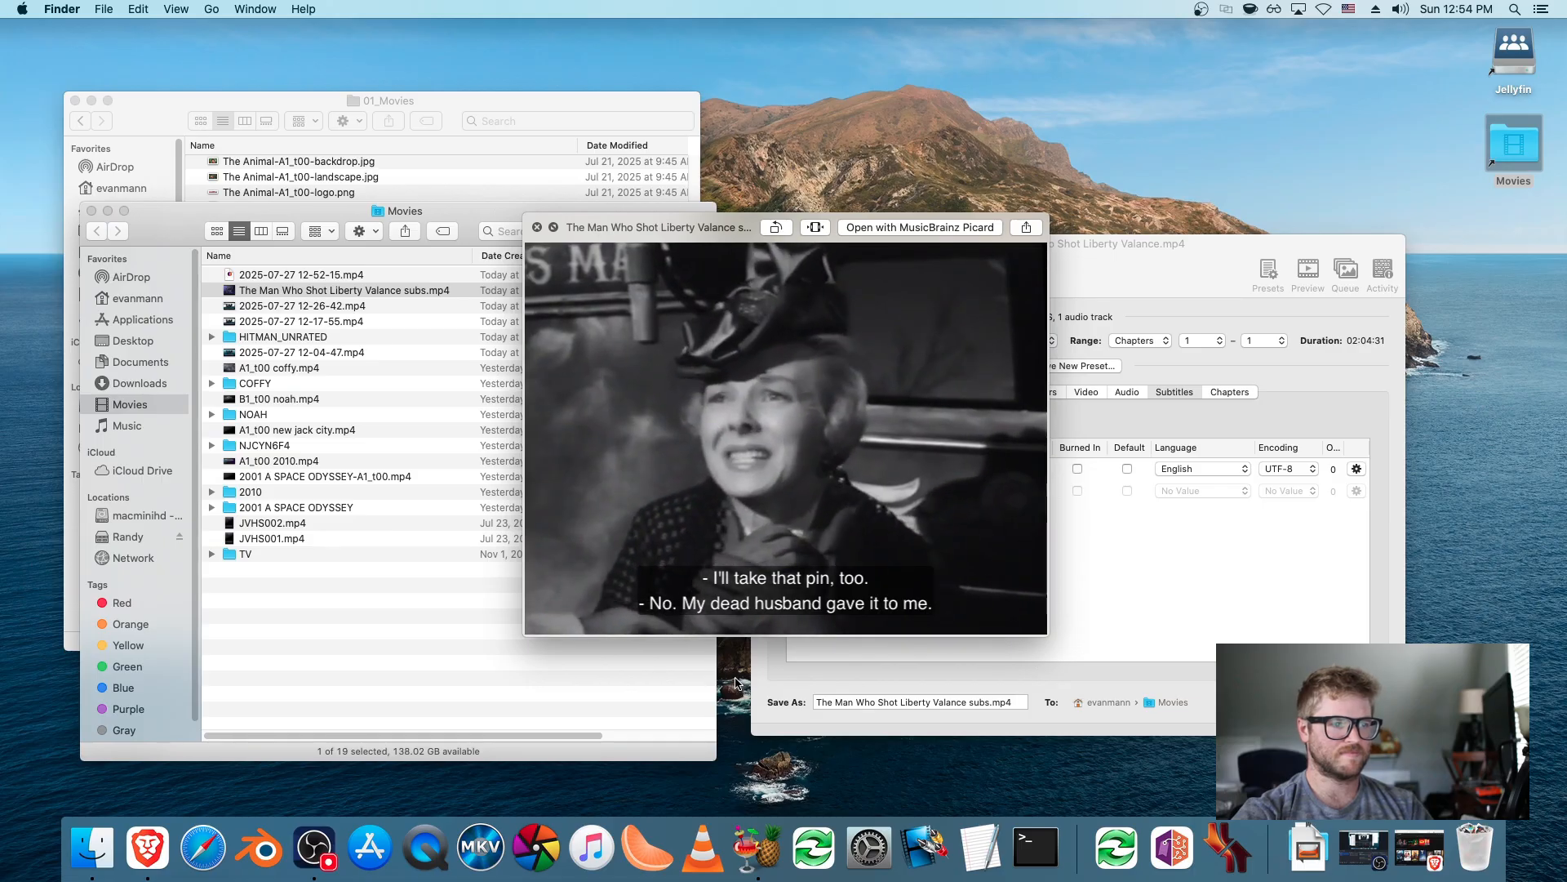
mouse_move(579, 624)
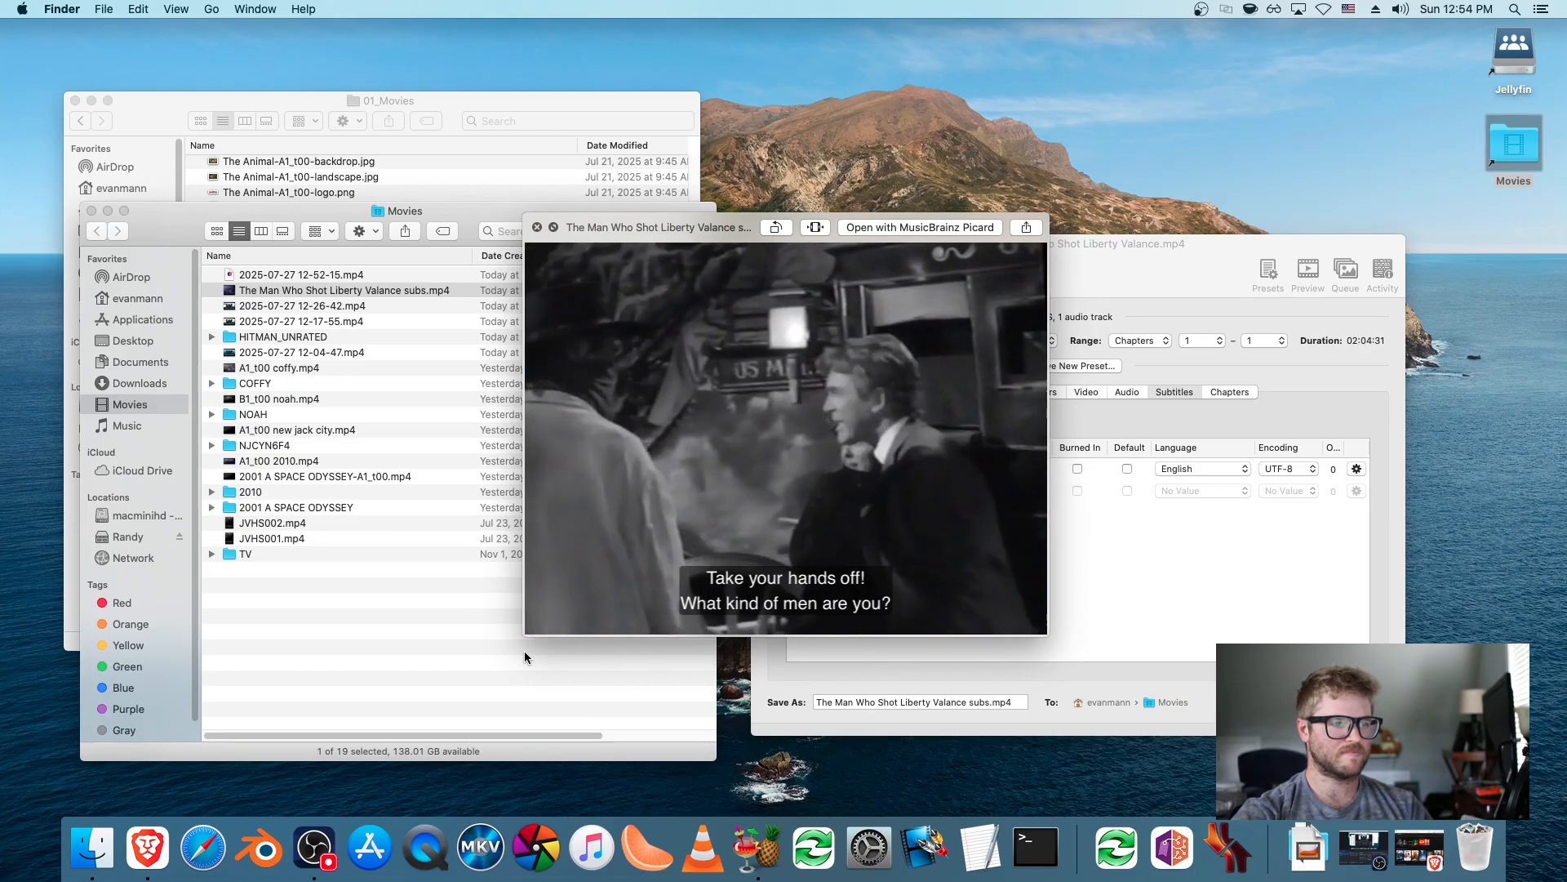
click(559, 623)
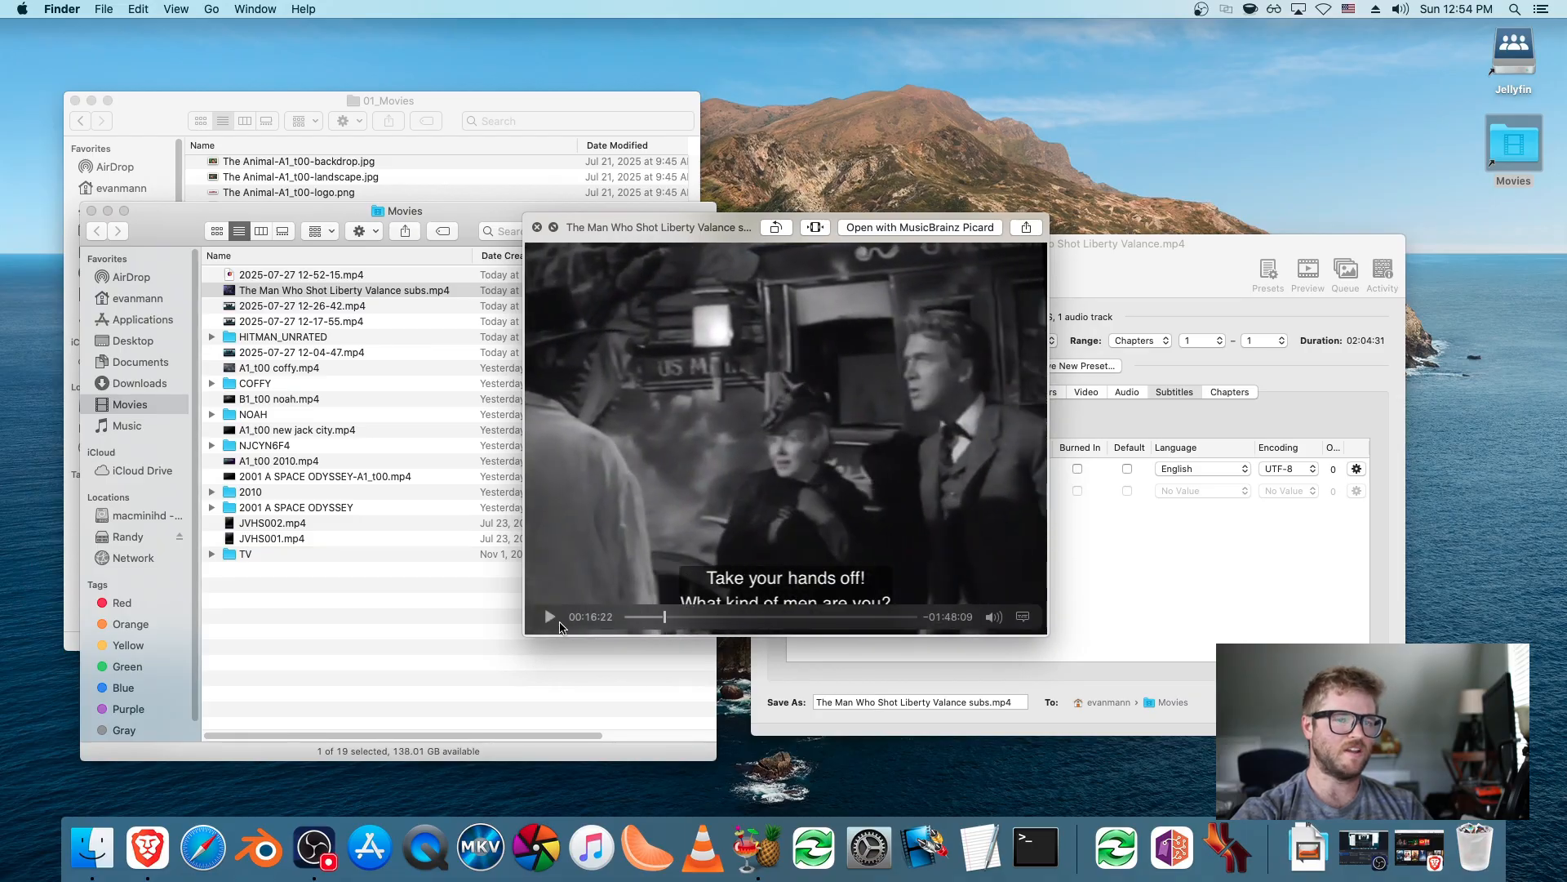
- Check the subtitle timing in the preview around 59 minutes and around 1 hour 39 minutes
click(759, 619)
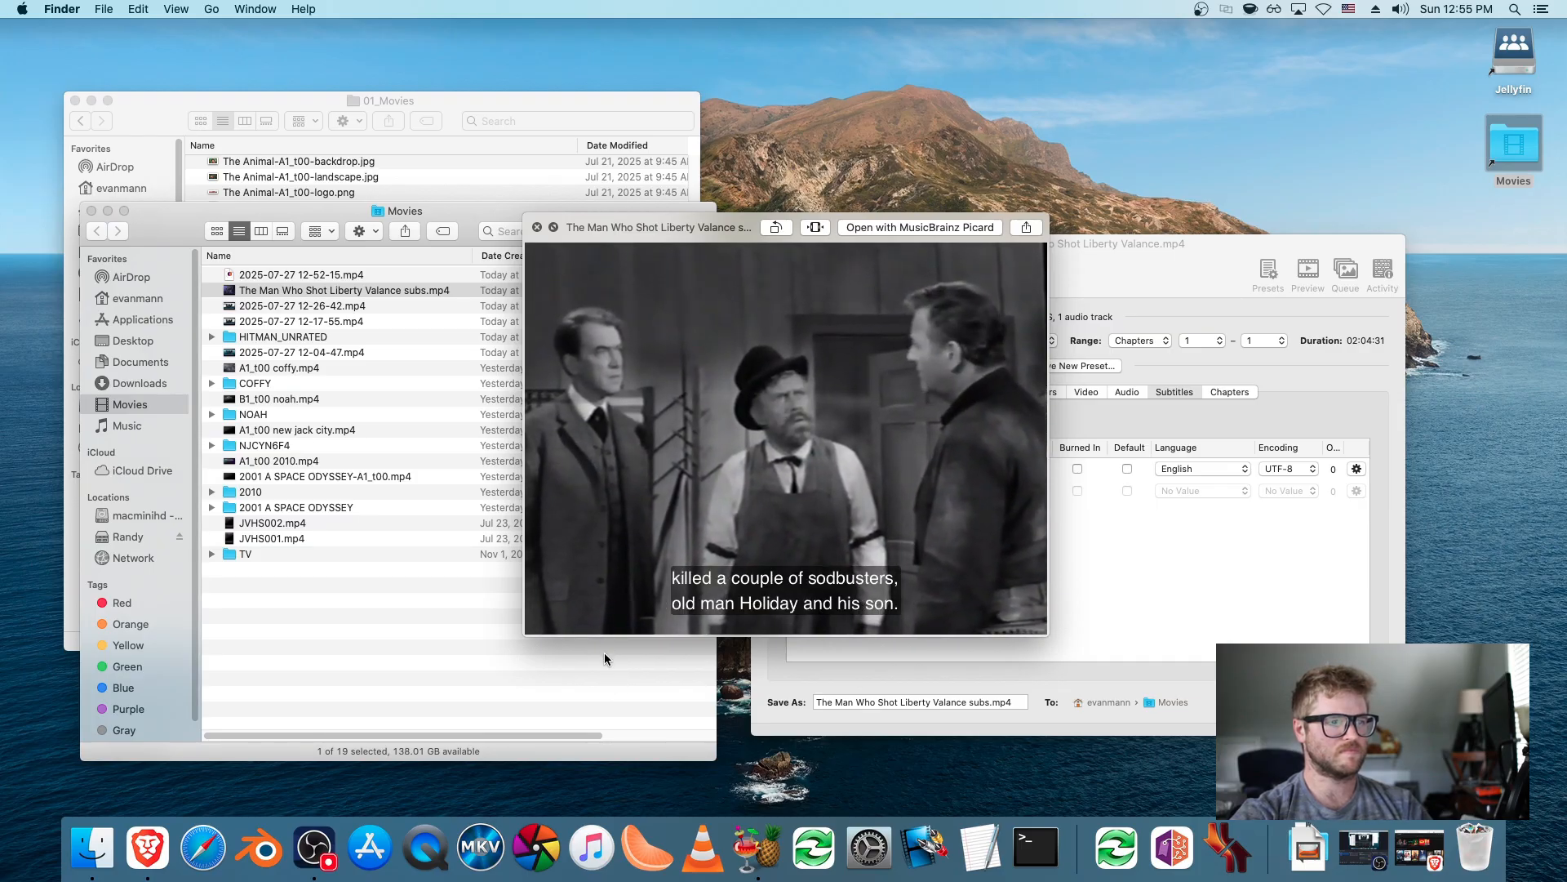
mouse_move(551, 619)
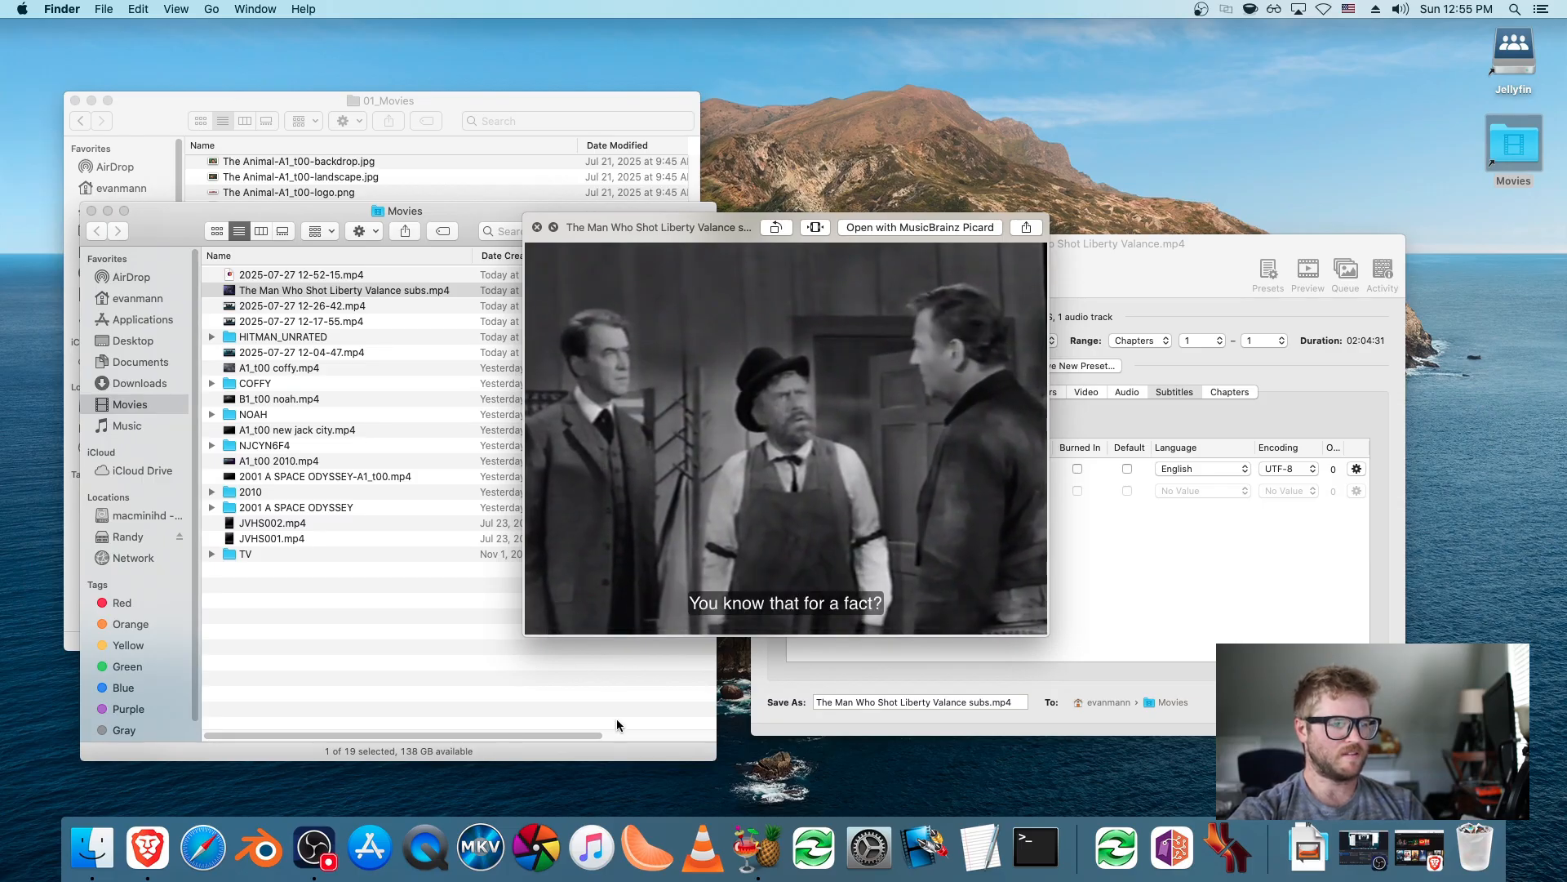
click(548, 618)
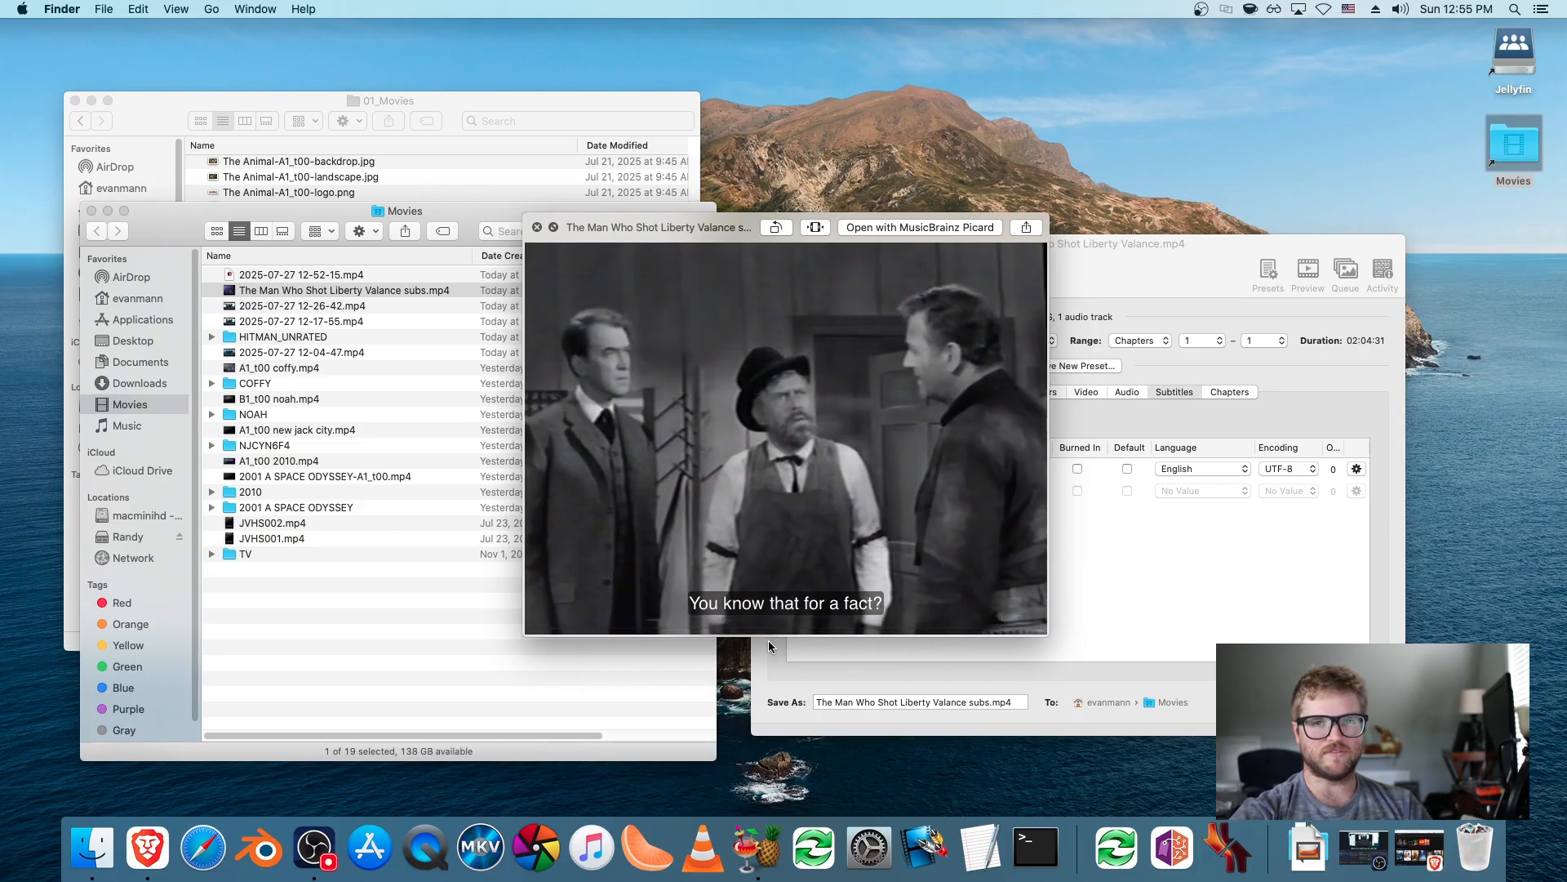
mouse_move(585, 602)
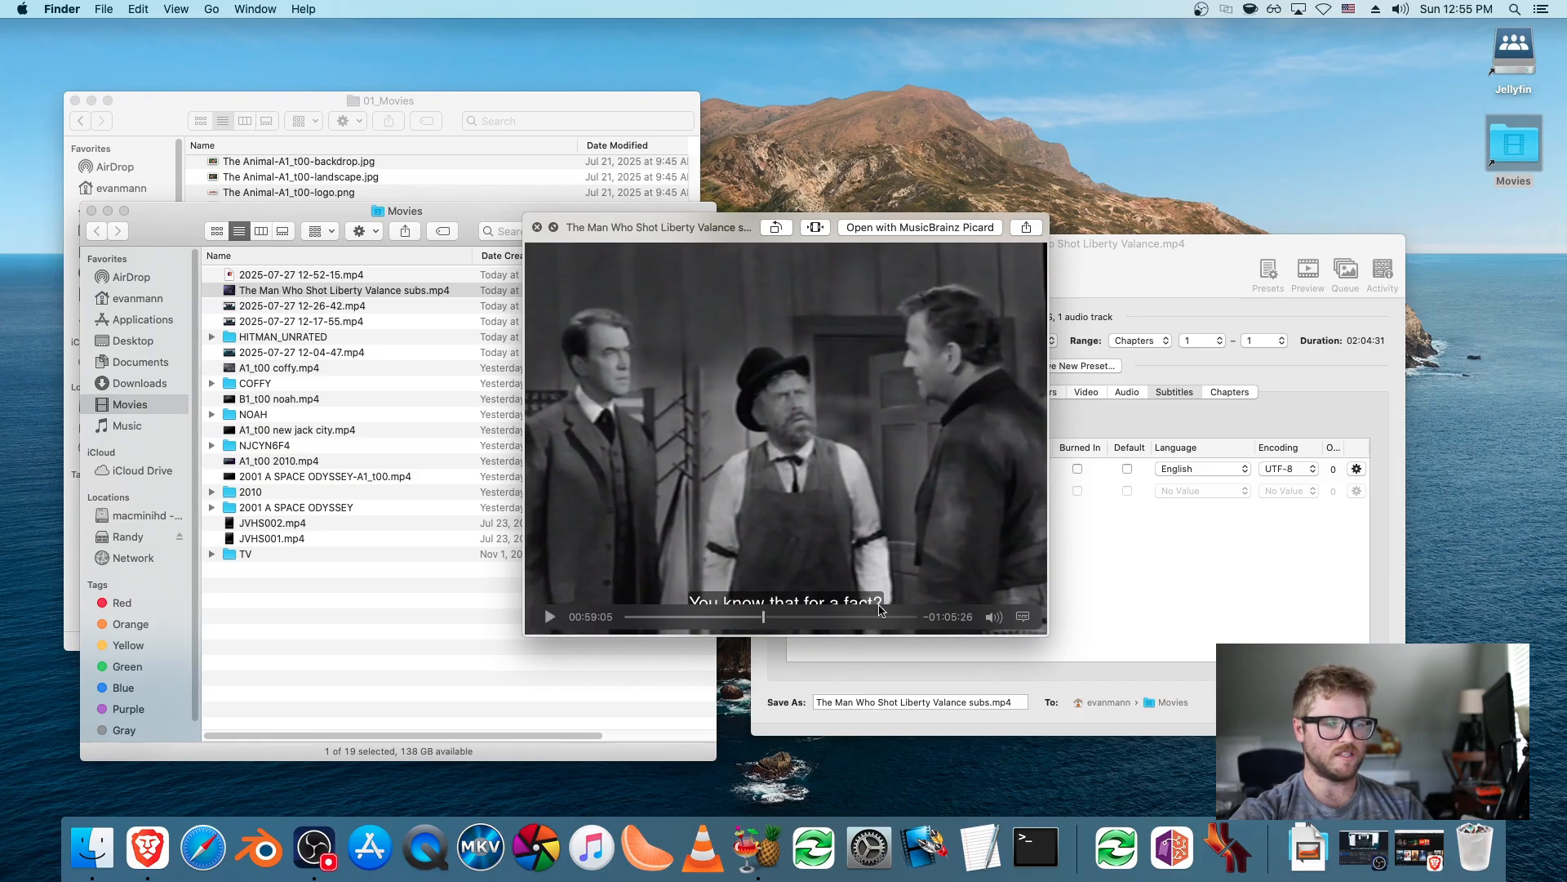
click(860, 618)
click(548, 618)
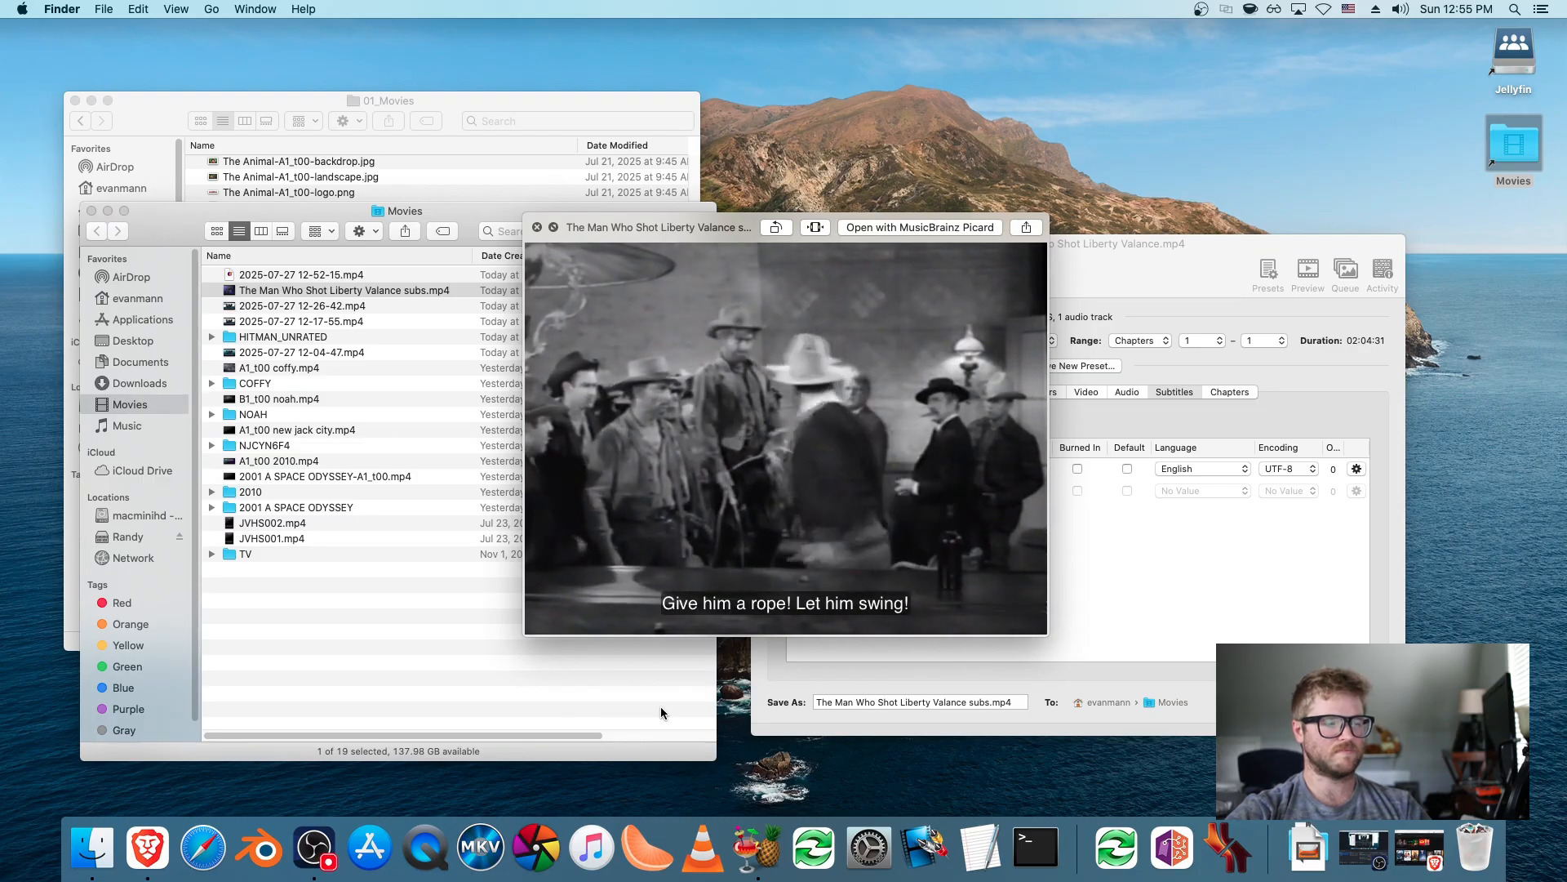
mouse_move(552, 620)
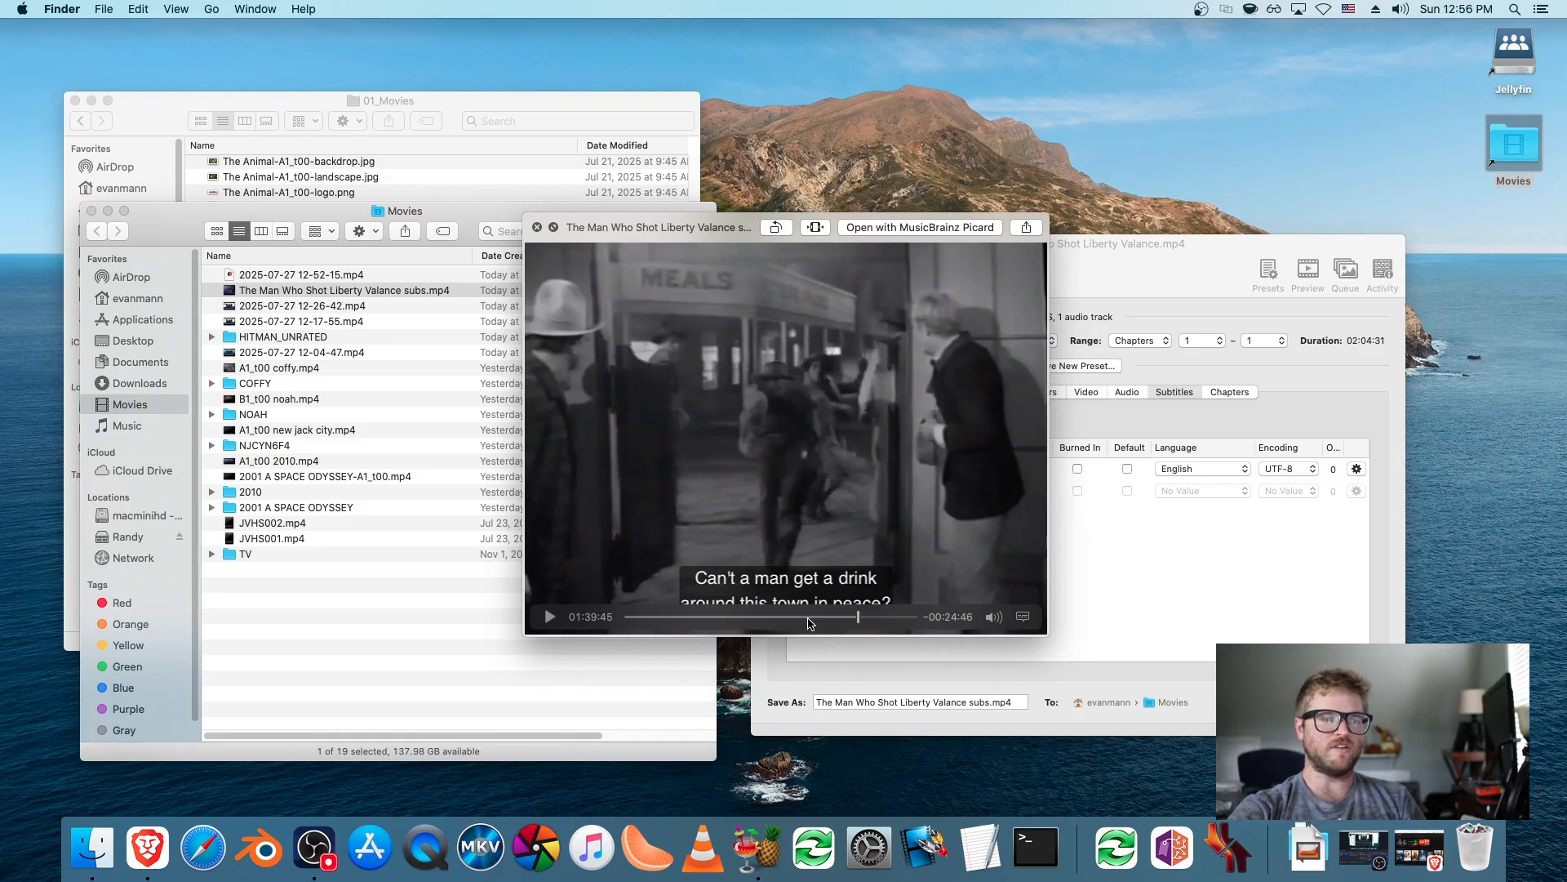
- Recheck the subtitle timing in the preview around 9 minutes and around 1 hour 4 minutes
click(649, 625)
key(space)
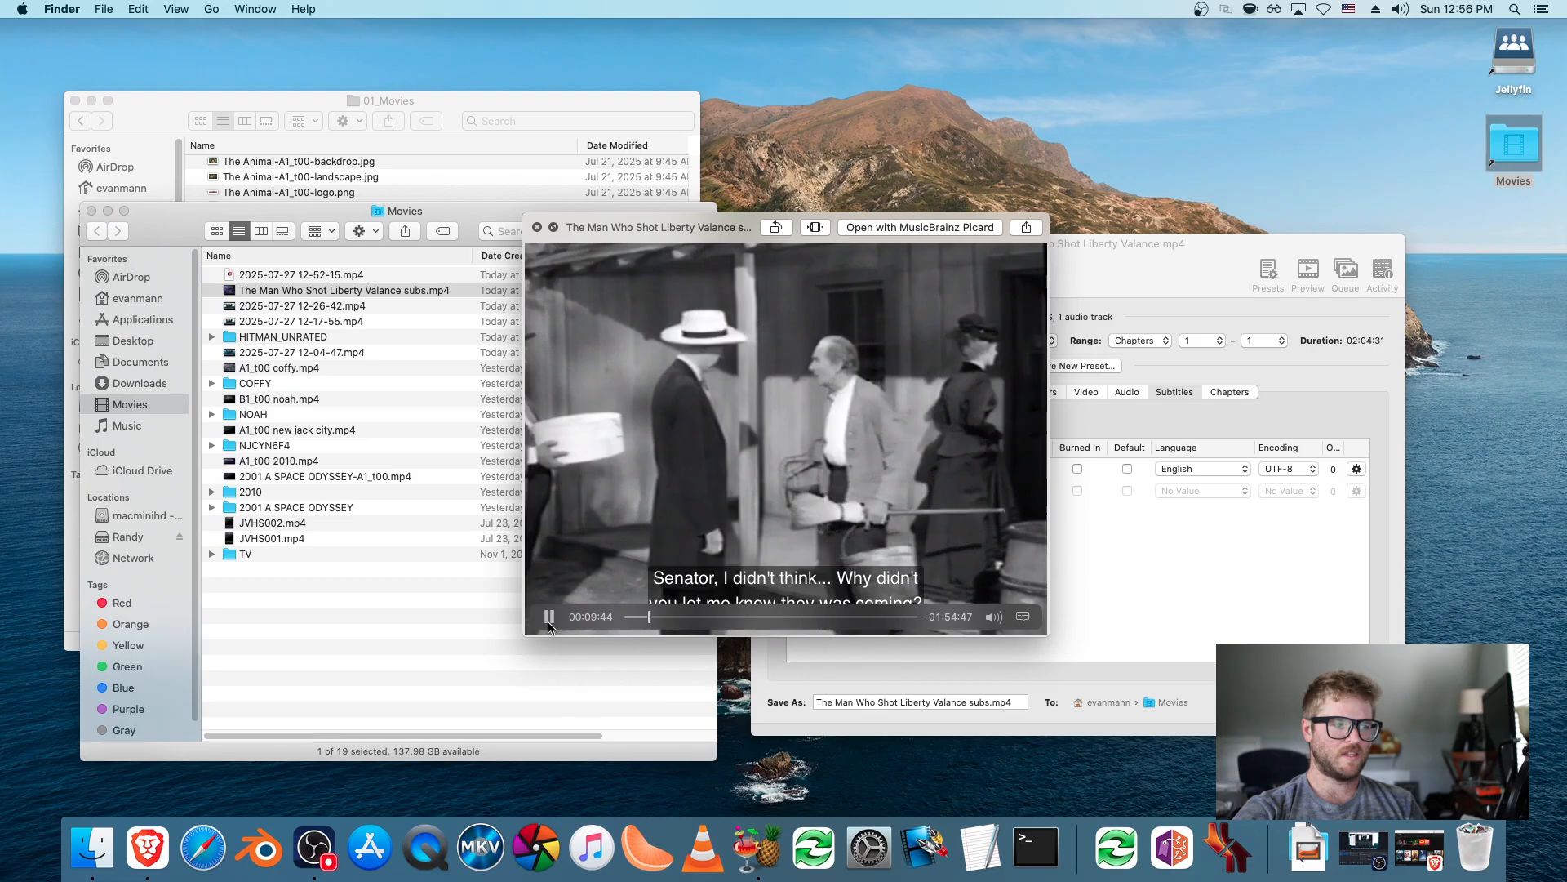
click(550, 618)
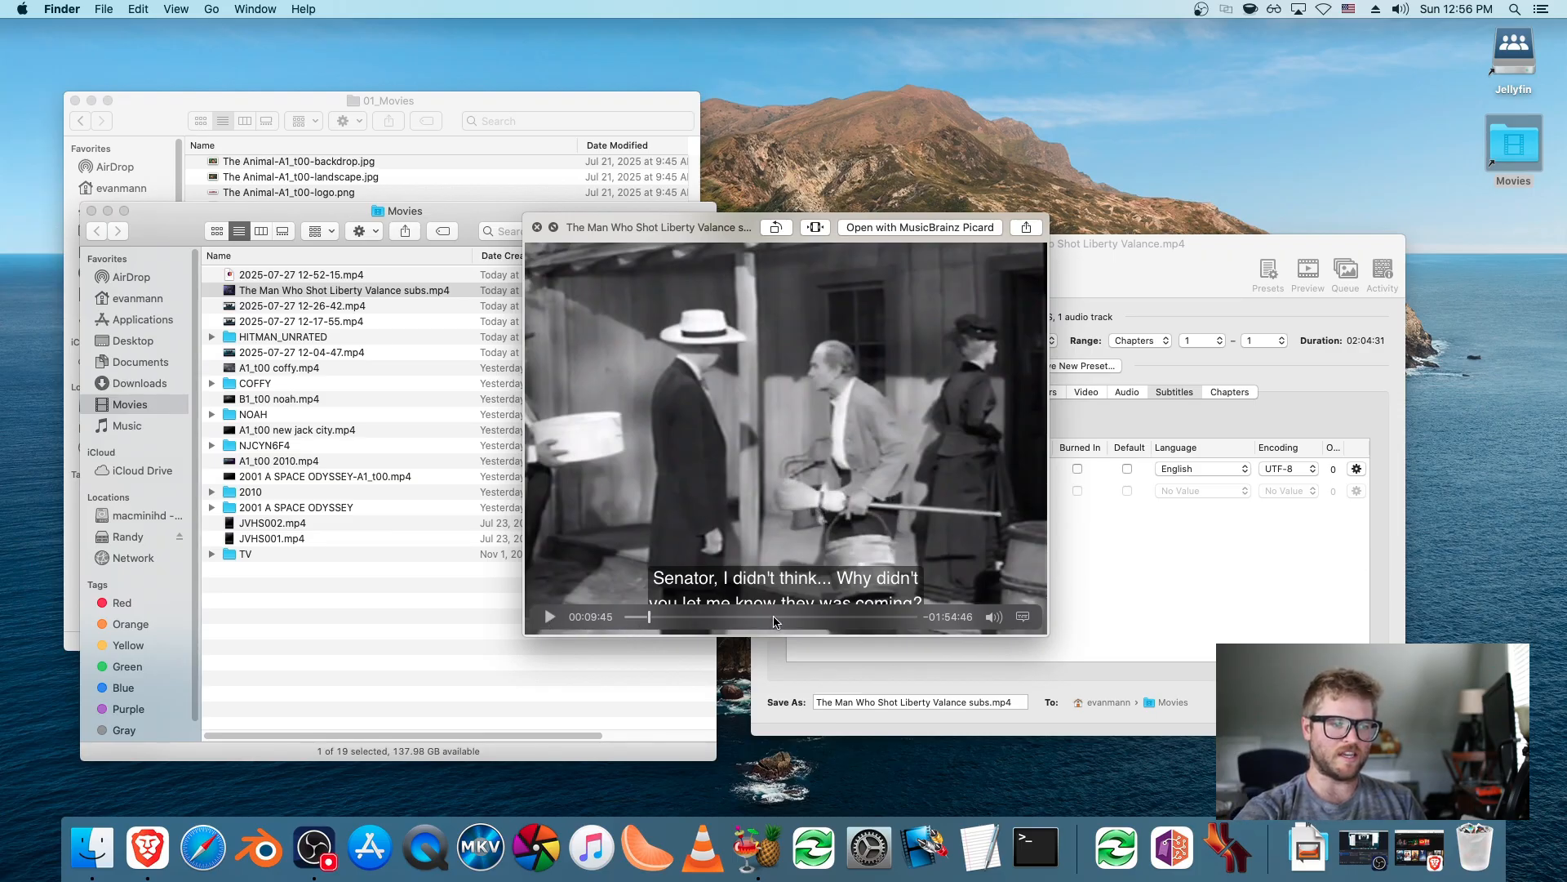
click(771, 618)
click(560, 622)
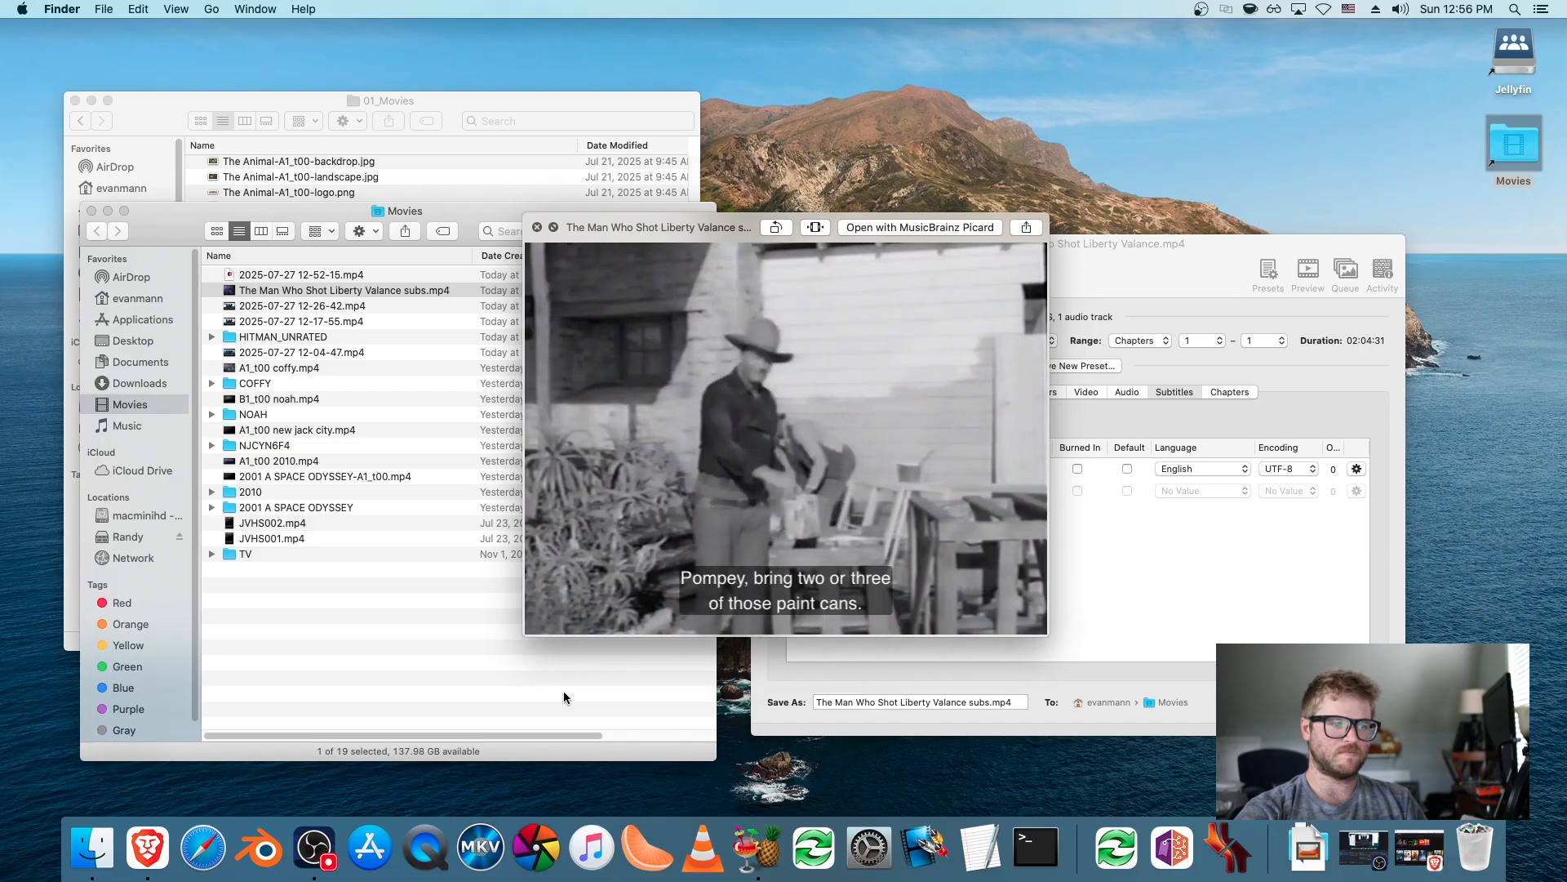
click(549, 618)
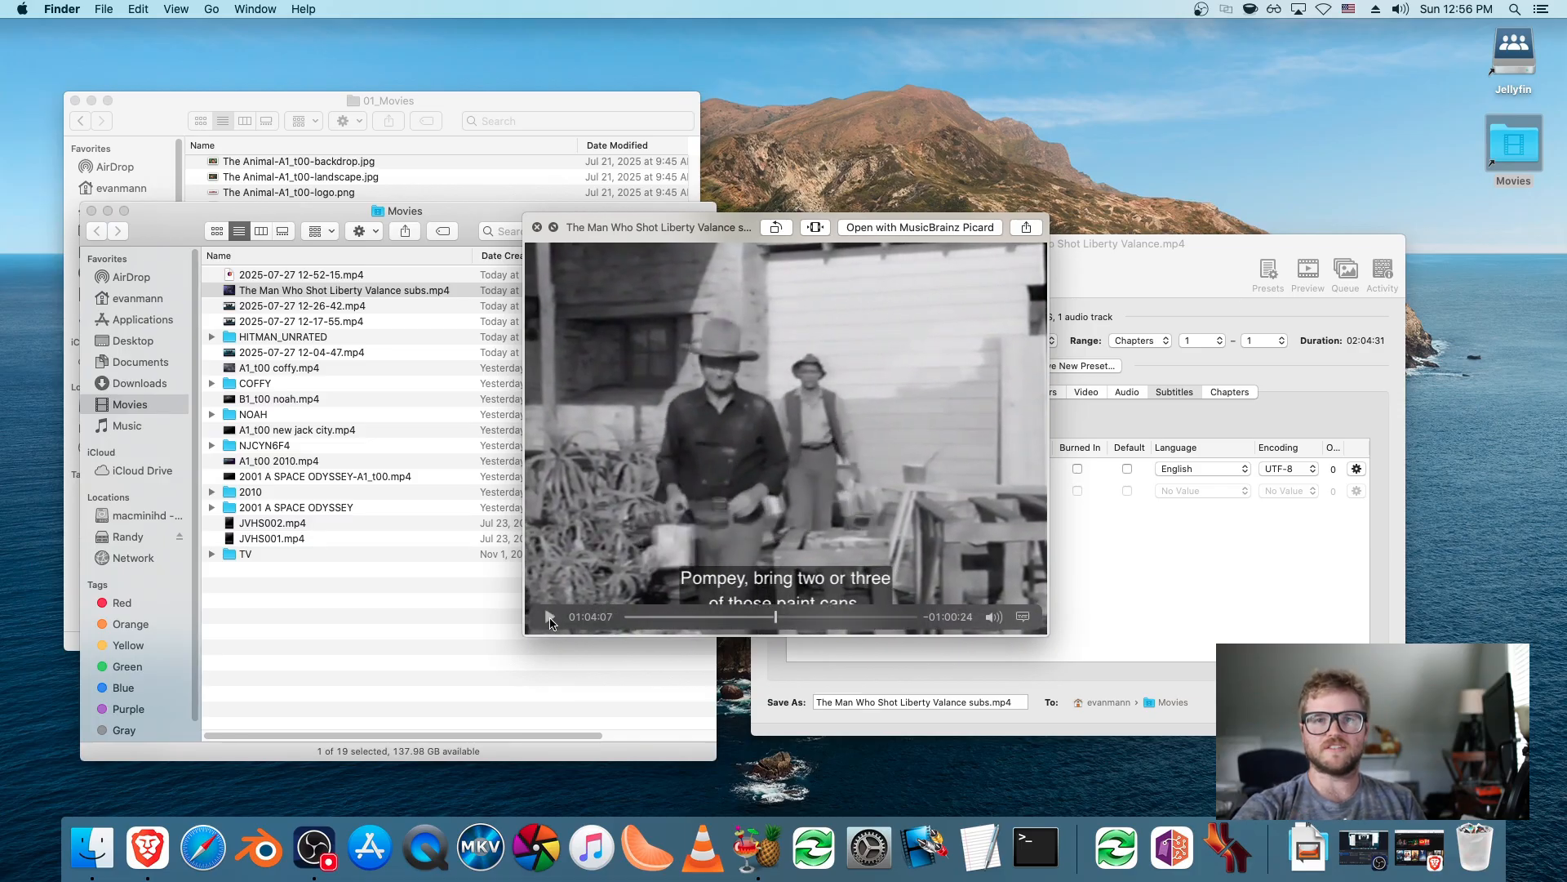
- Check the subtitle timing around 1 hour 53 minutes and close the preview
click(890, 618)
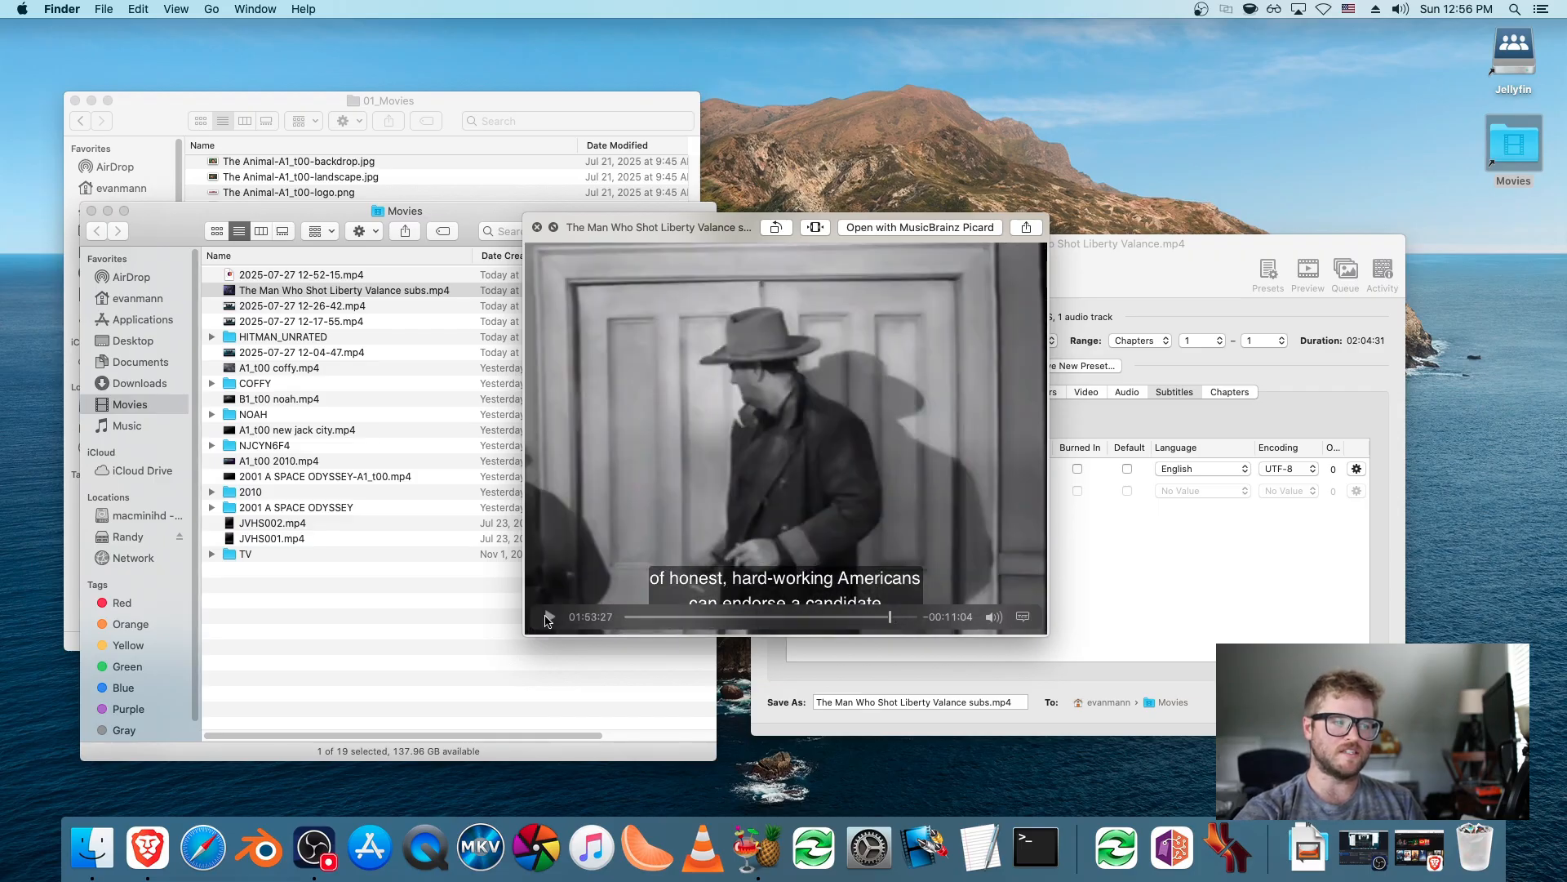
click(548, 618)
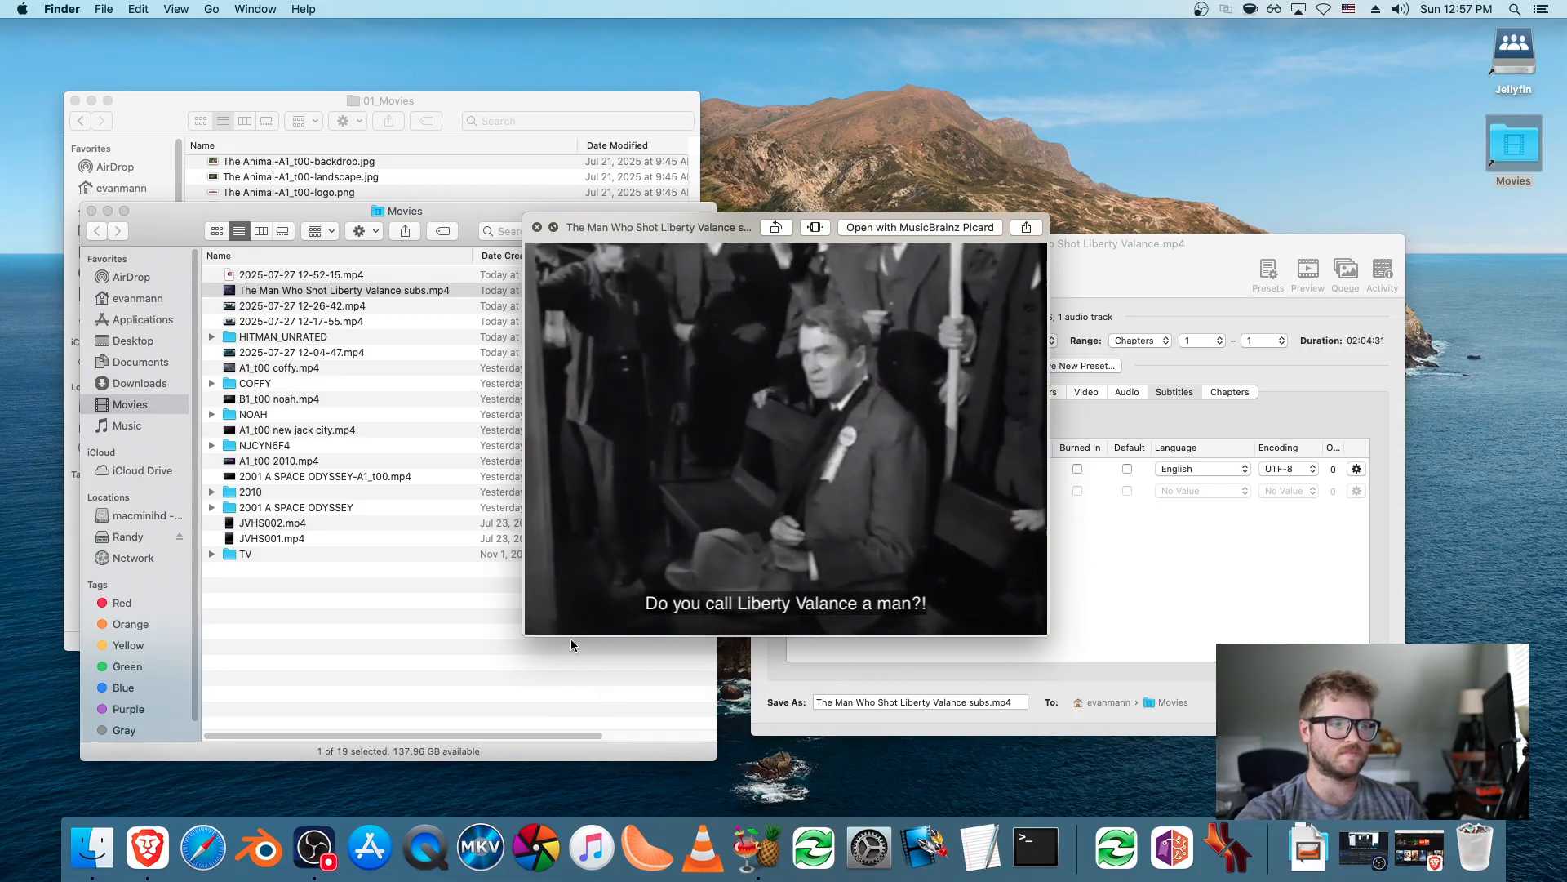
mouse_move(551, 619)
click(549, 617)
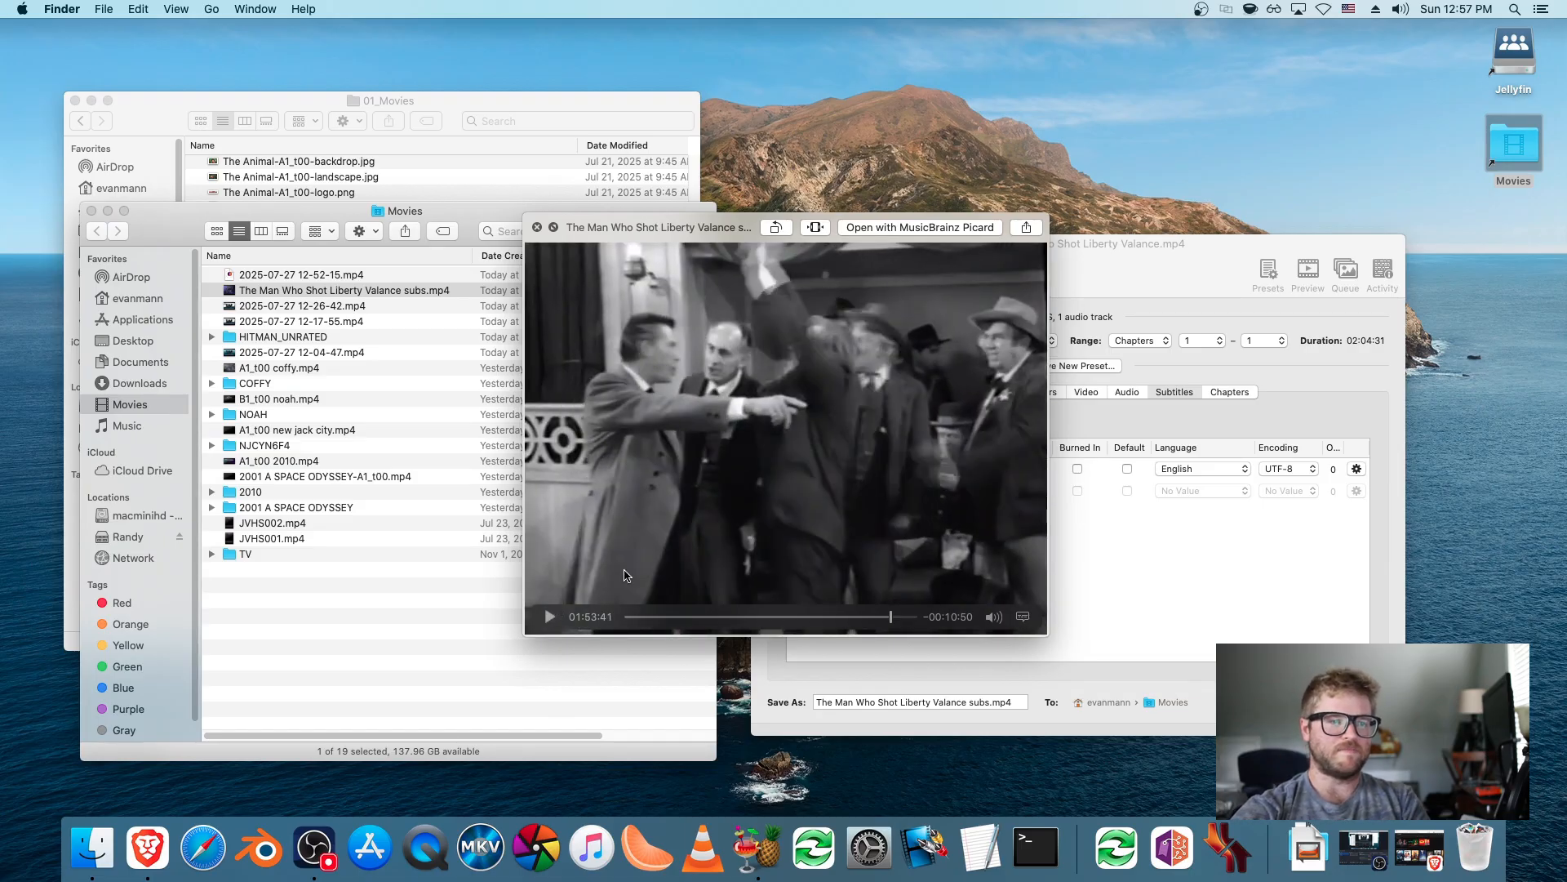
key(space)
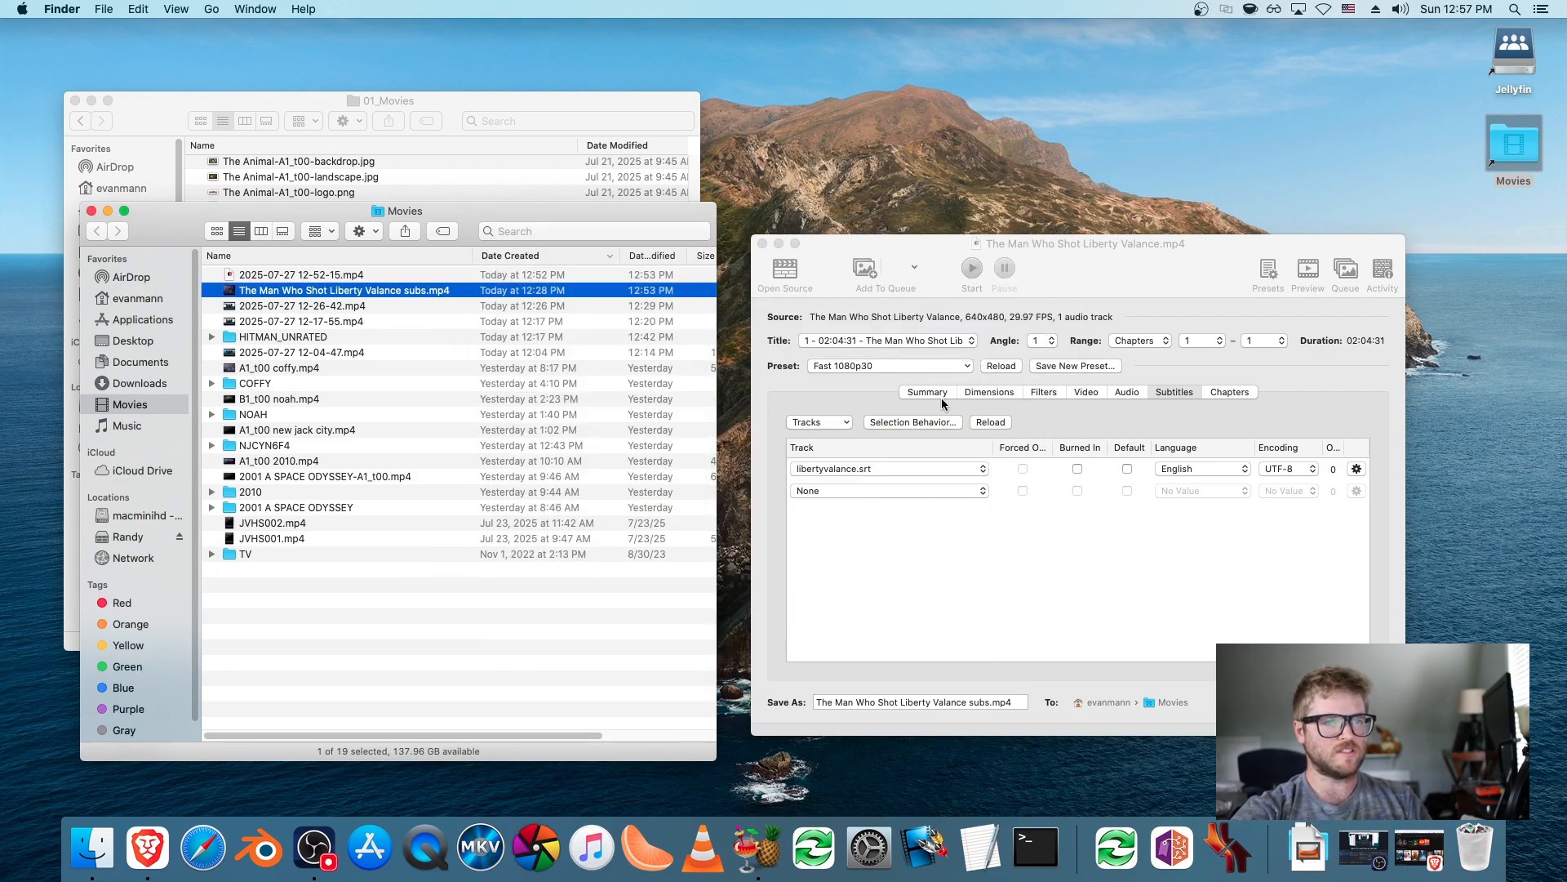
- Rename the HandBrake output file as The Man Who Shot Liberty Valance subs 2.mp4
click(1079, 273)
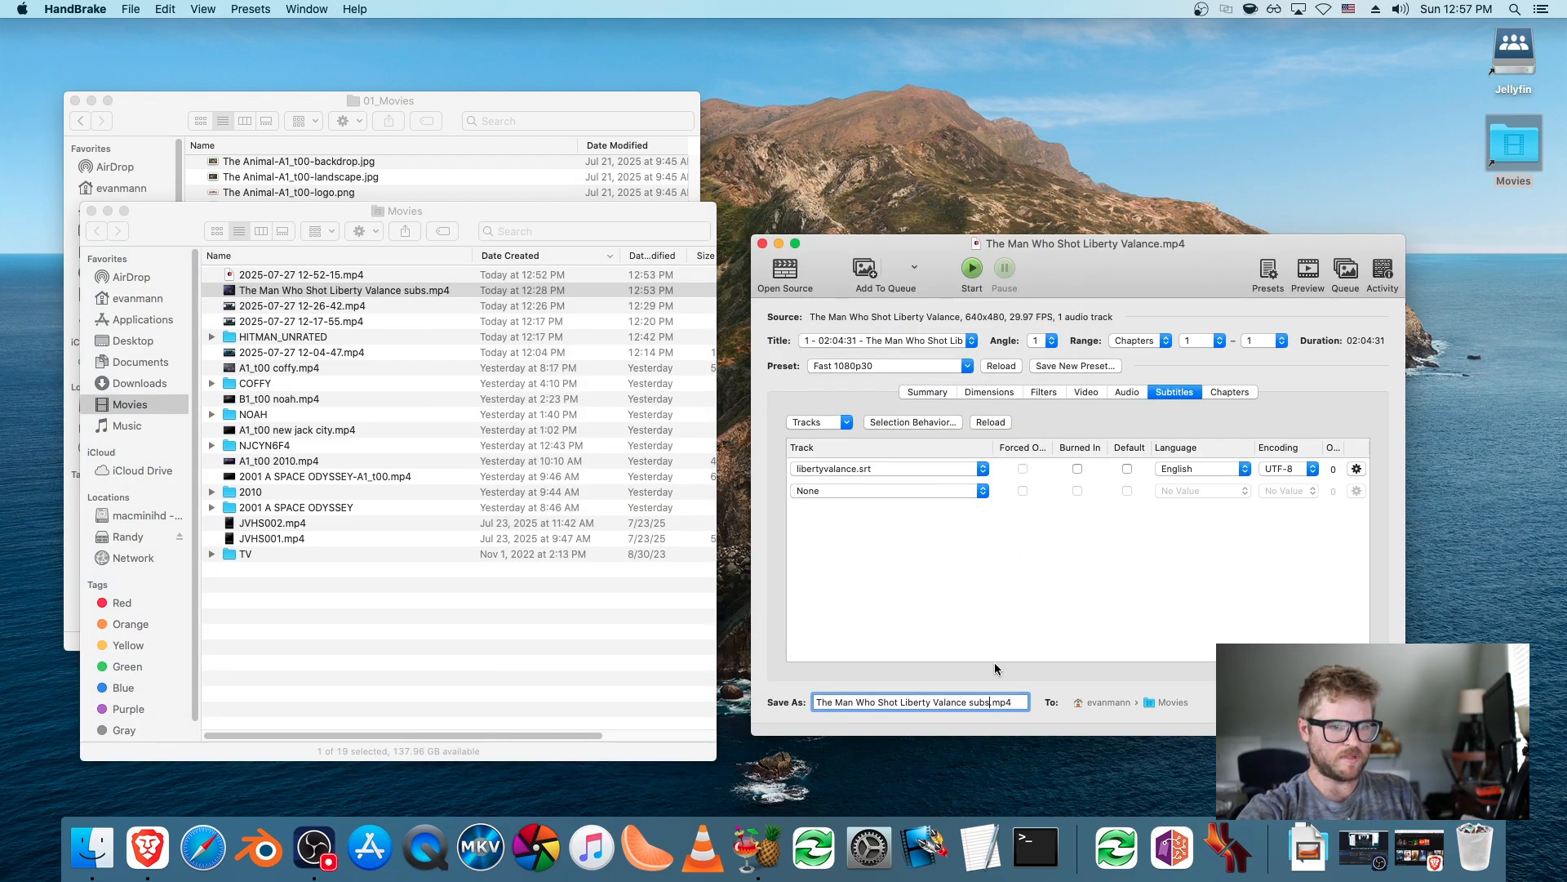
text(2)
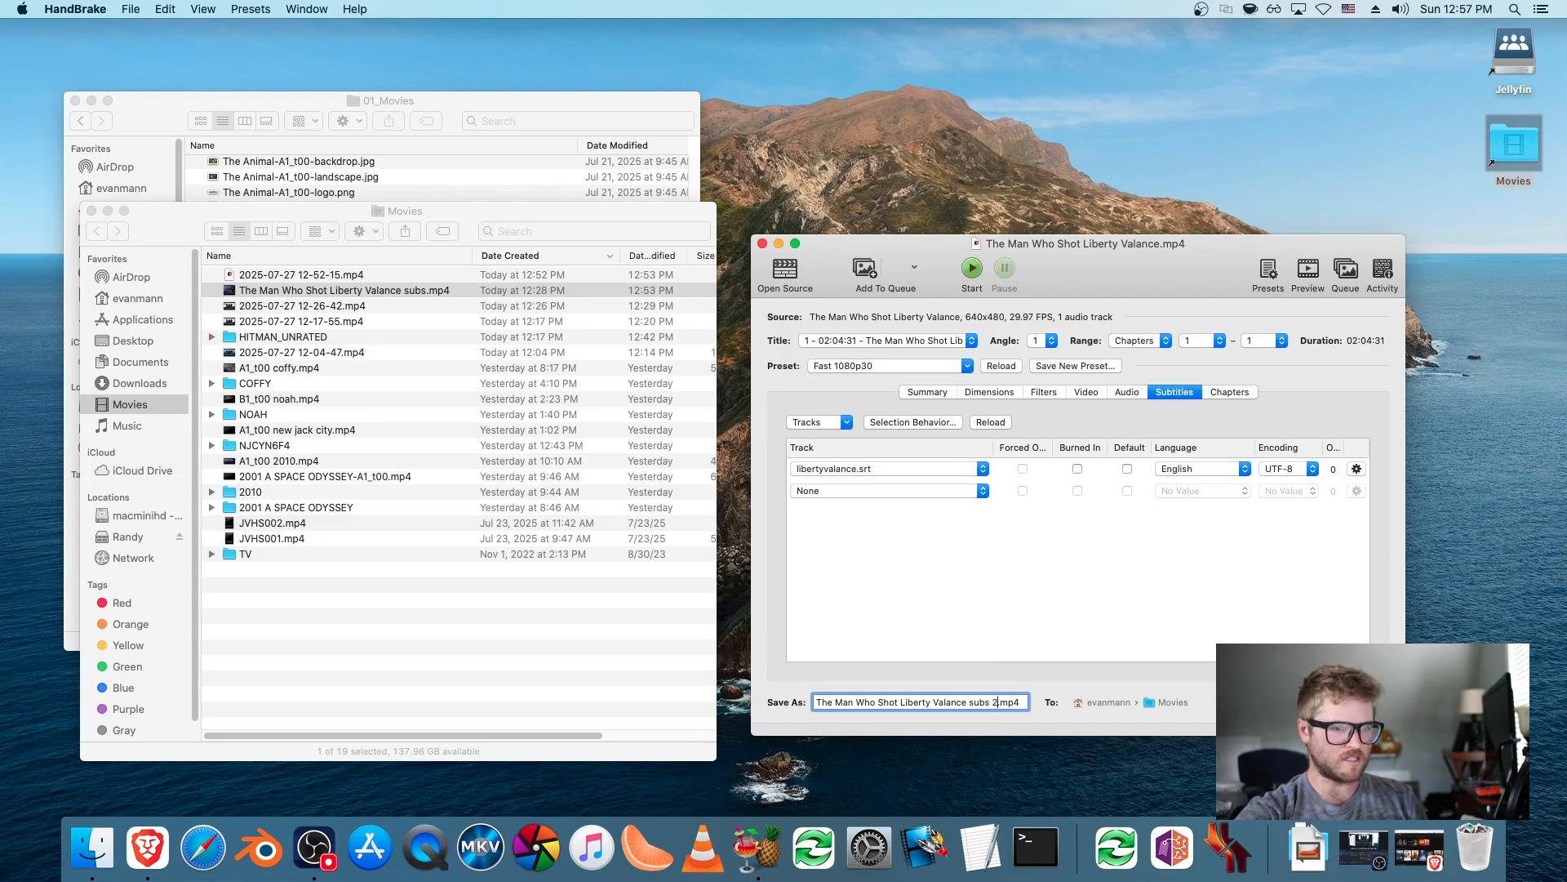
key(BackSpace)
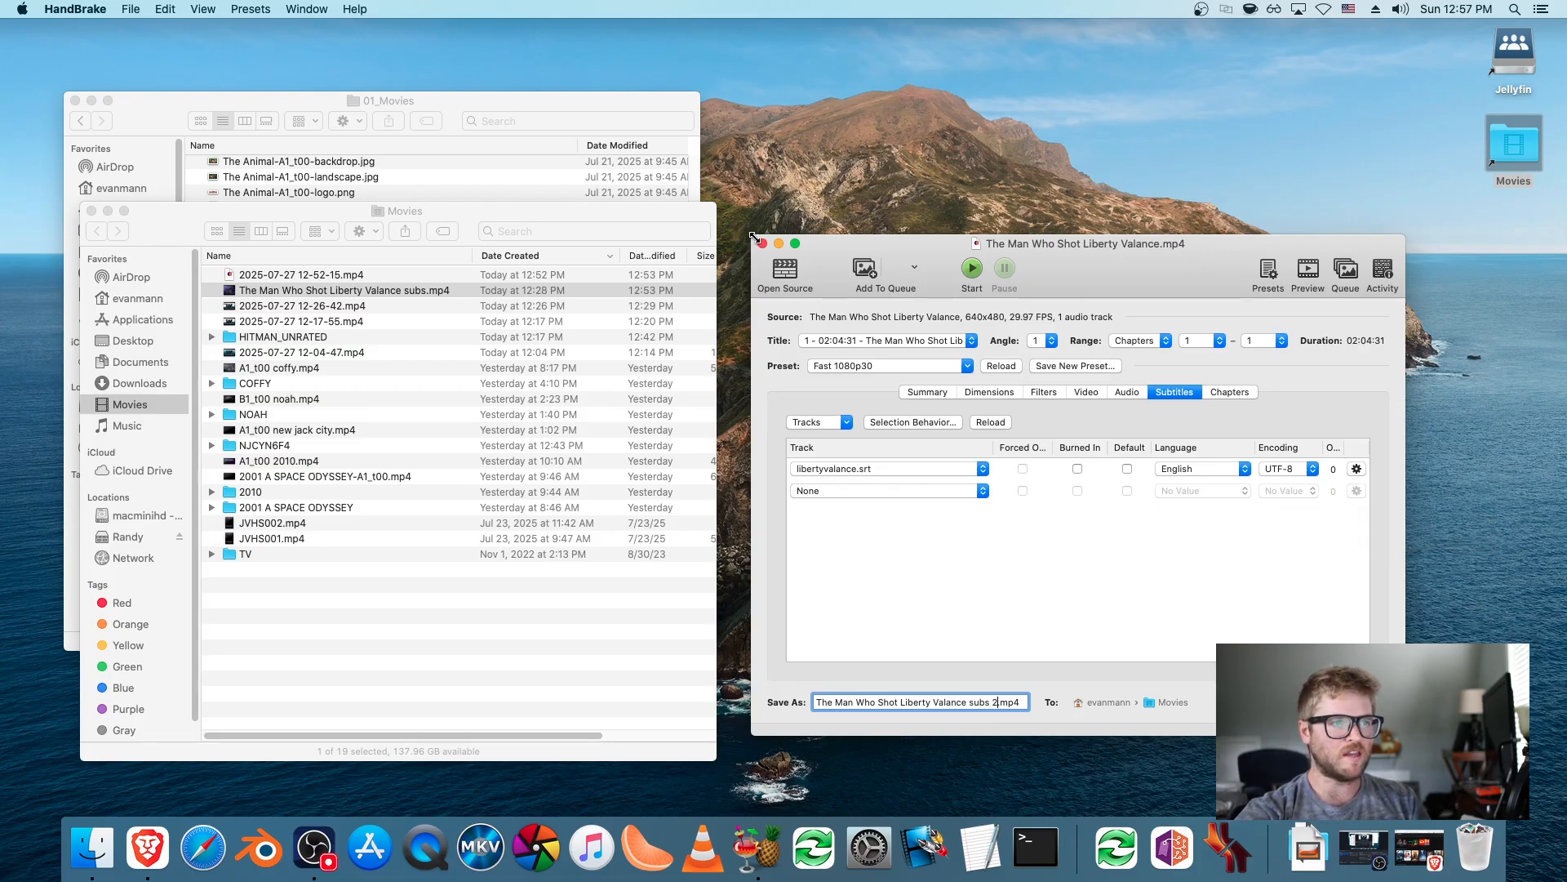
- Enlarge the HandBrake window, set the libertyvalance.srt track's offset to -1000 and start the encode
drag(752, 236, 682, 181)
drag(1312, 396, 1291, 396)
click(1317, 410)
click(1318, 412)
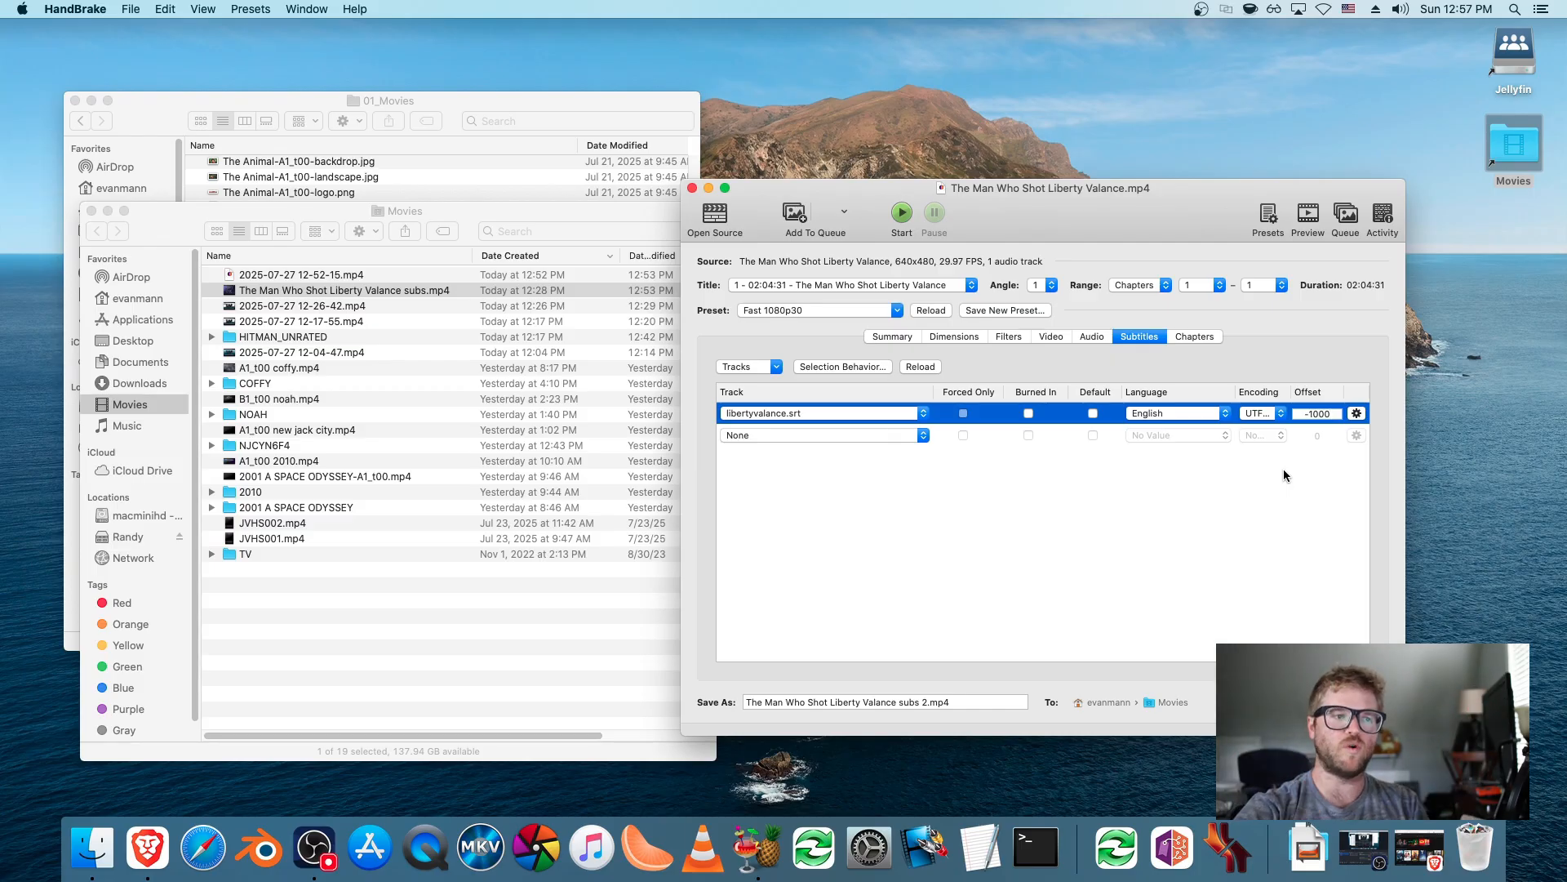
click(902, 213)
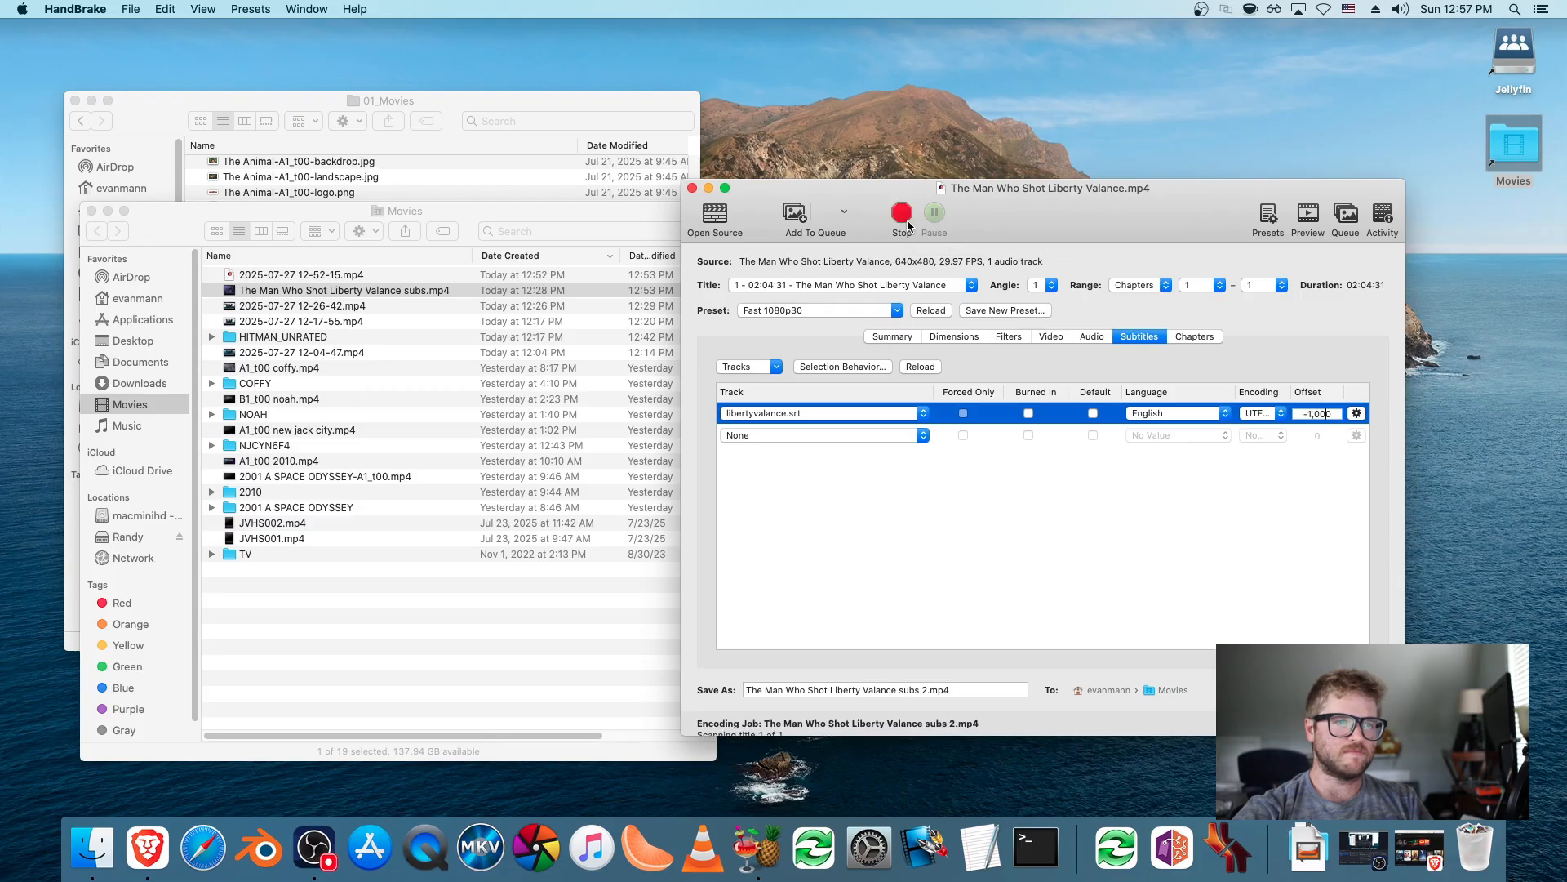
- Stop the running encode and load The Man Who Shot Liberty Valance subs.mp4 from the Movies folder as HandBrake's new source
click(996, 522)
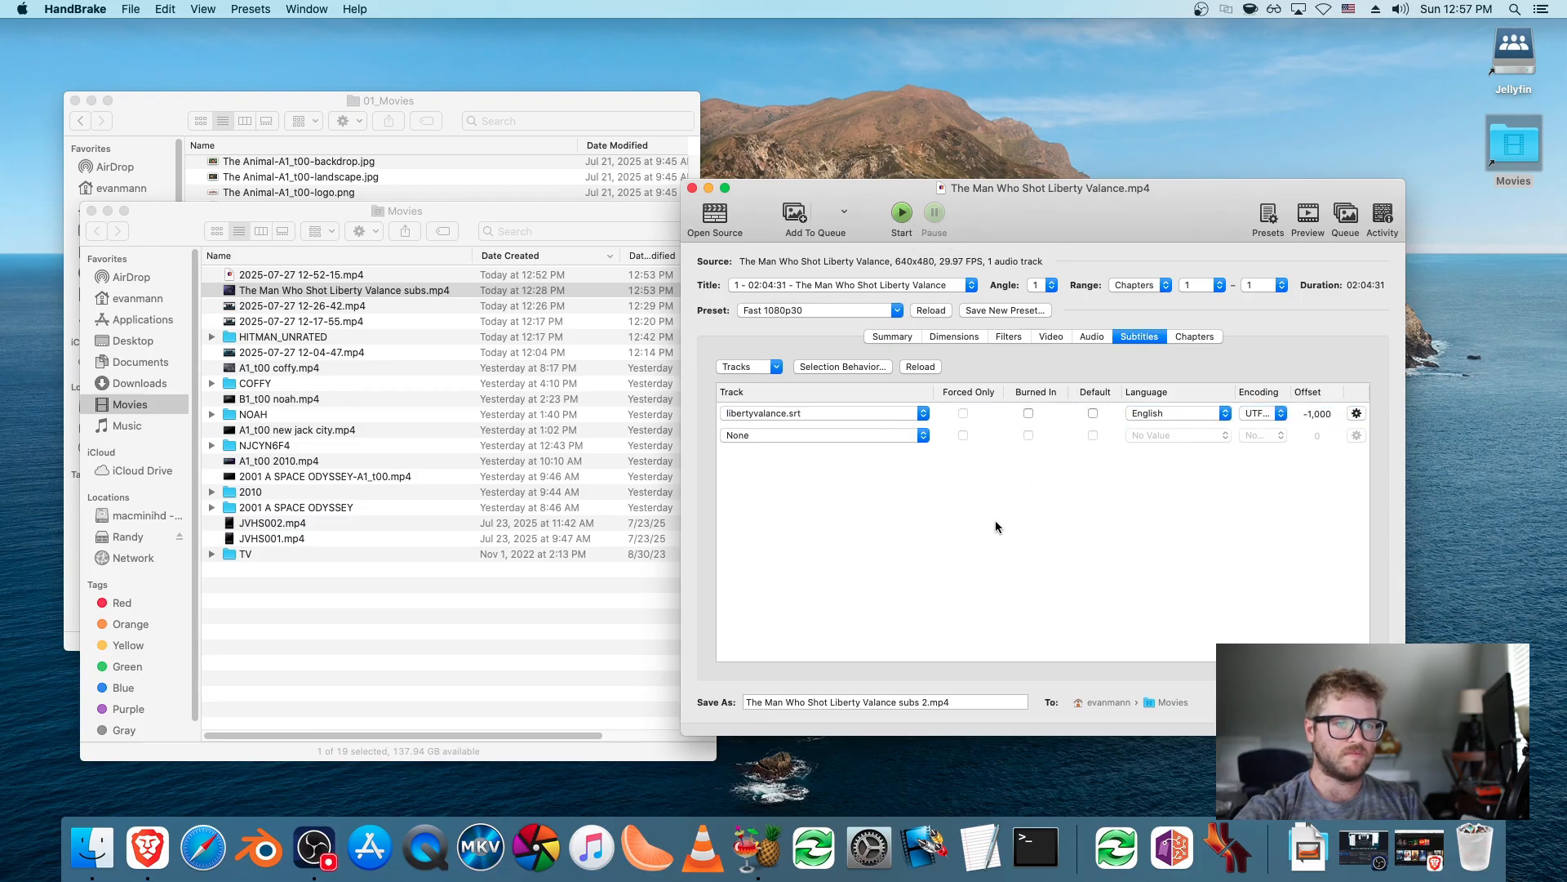
drag(1027, 223, 1086, 209)
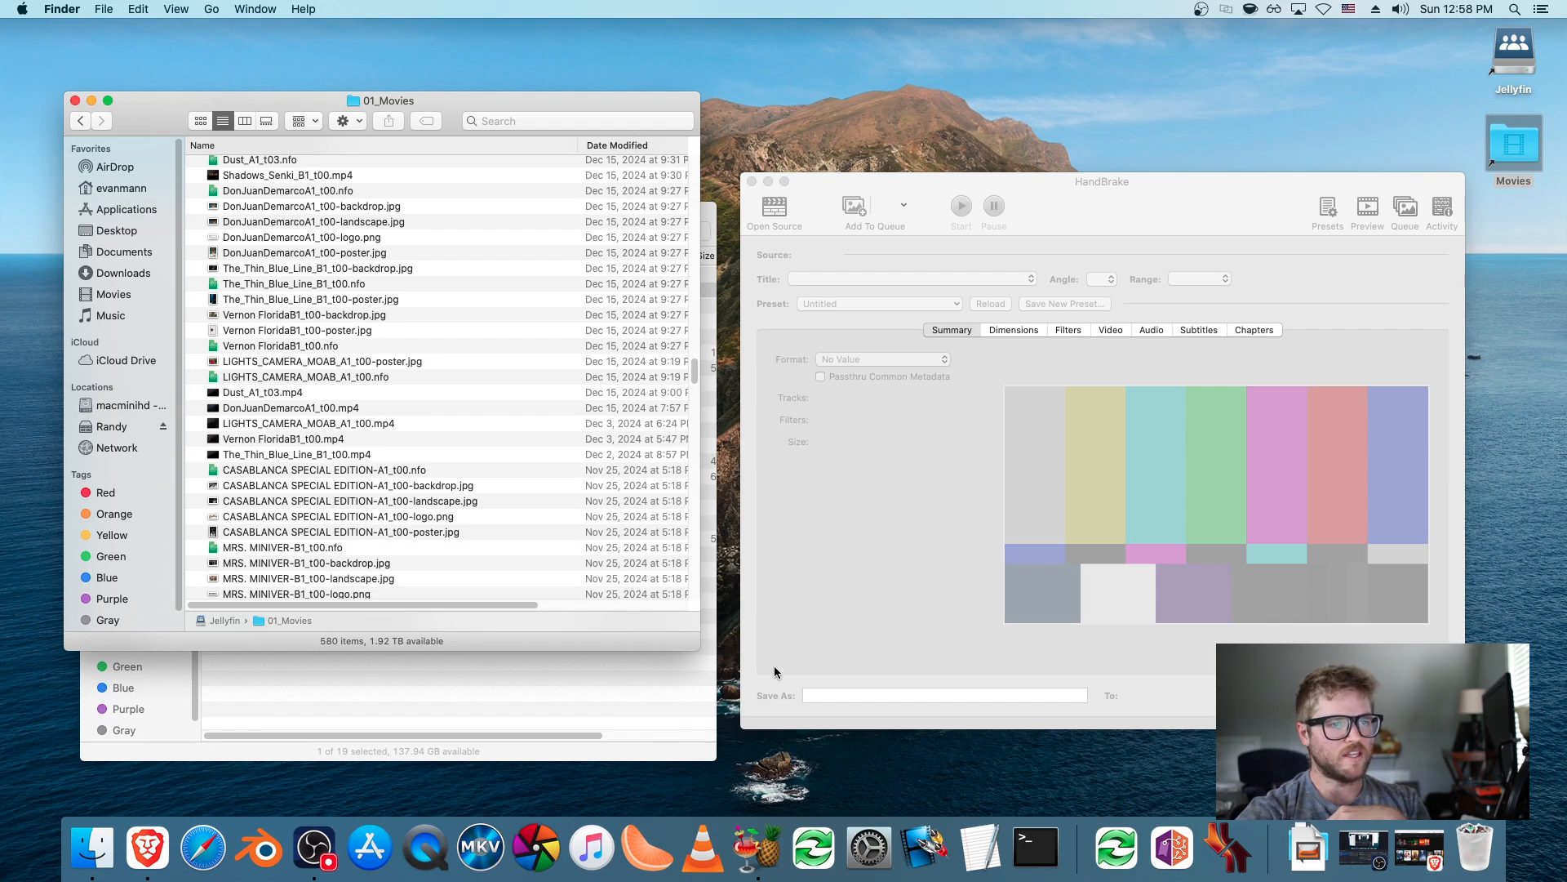
click(787, 638)
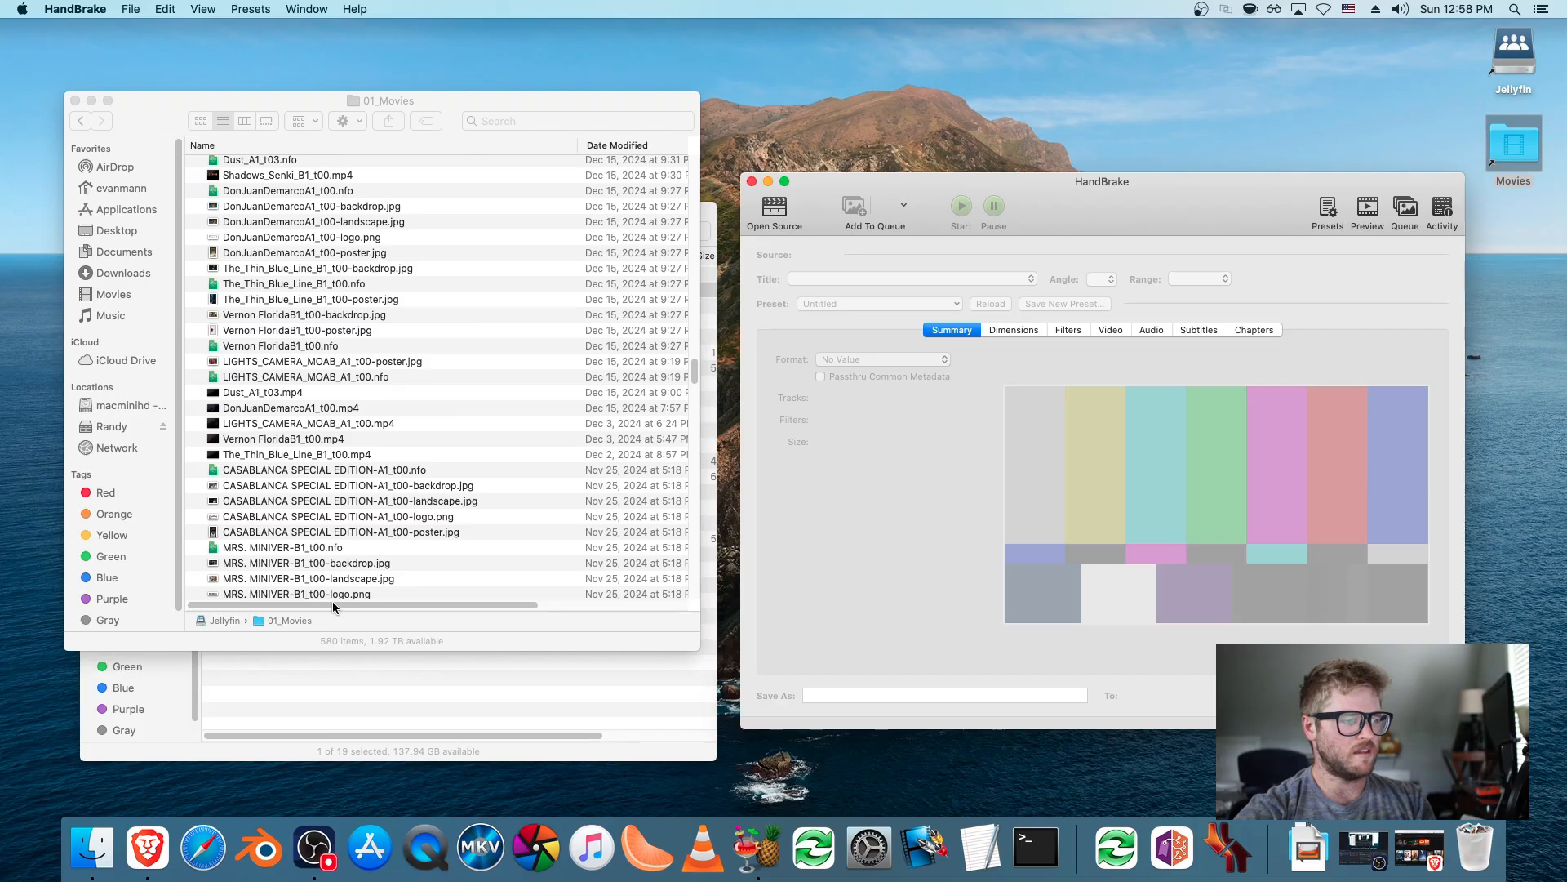
click(341, 680)
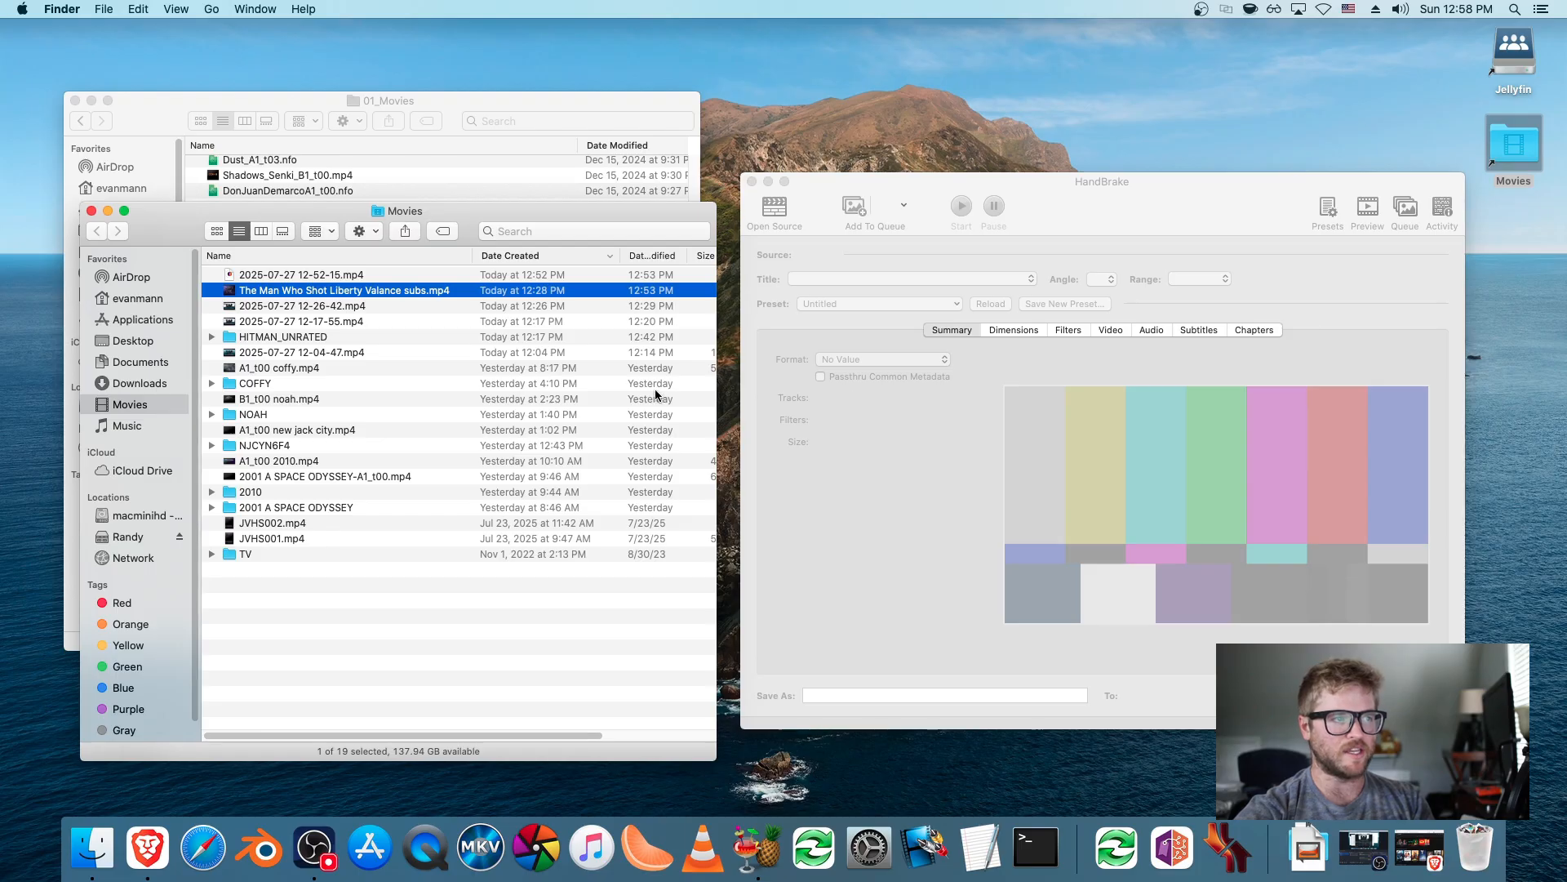
drag(232, 292, 787, 413)
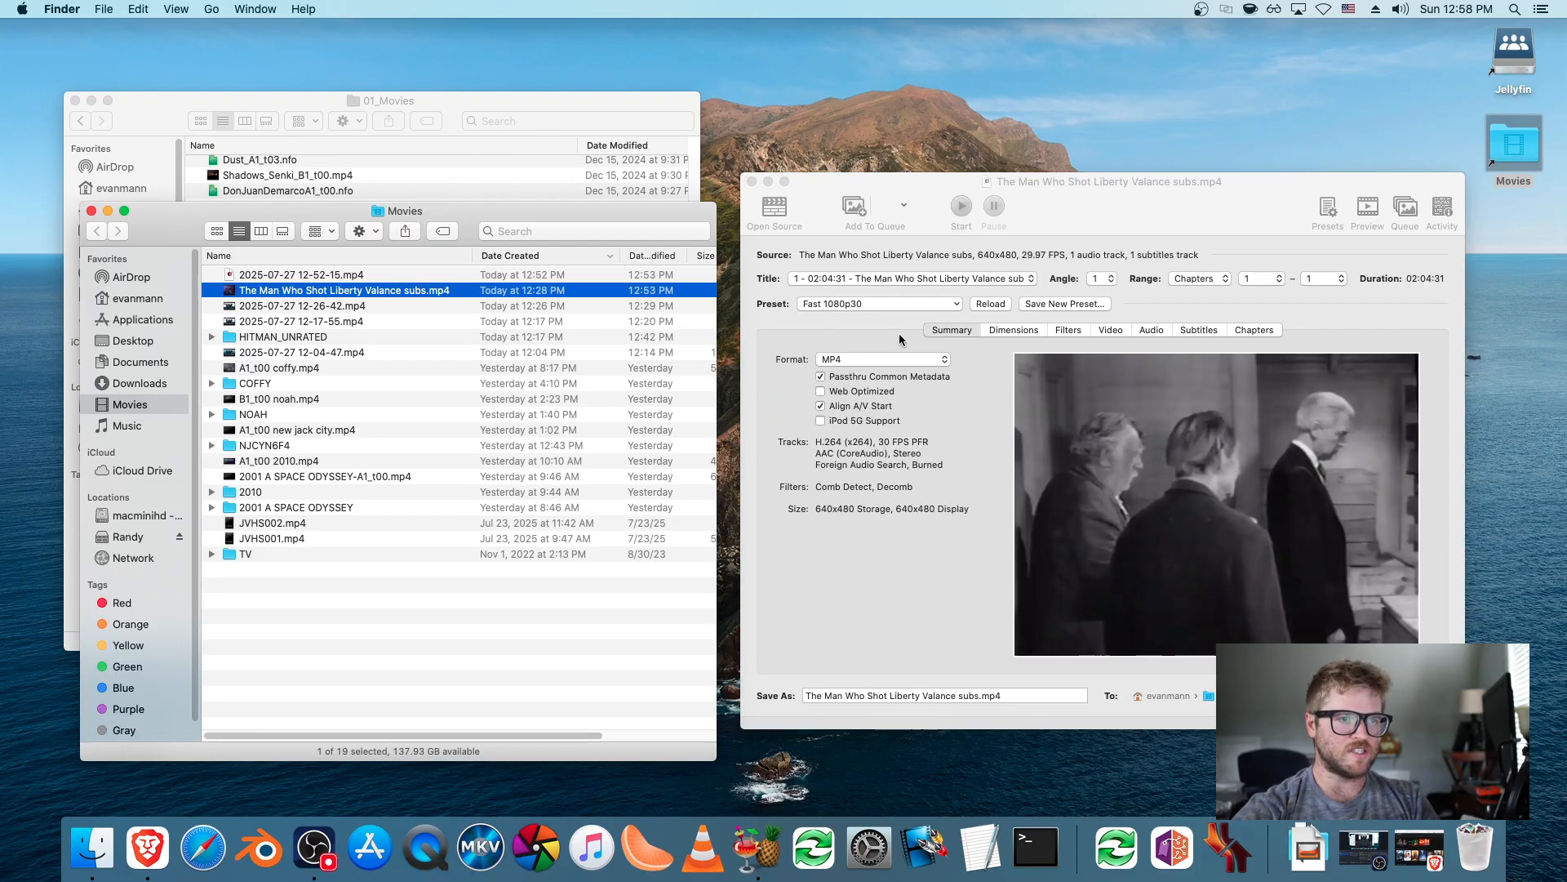
- Add the source's embedded English [TX3G] track to the subtitle tracks, below Foreign Audio Search
click(1182, 331)
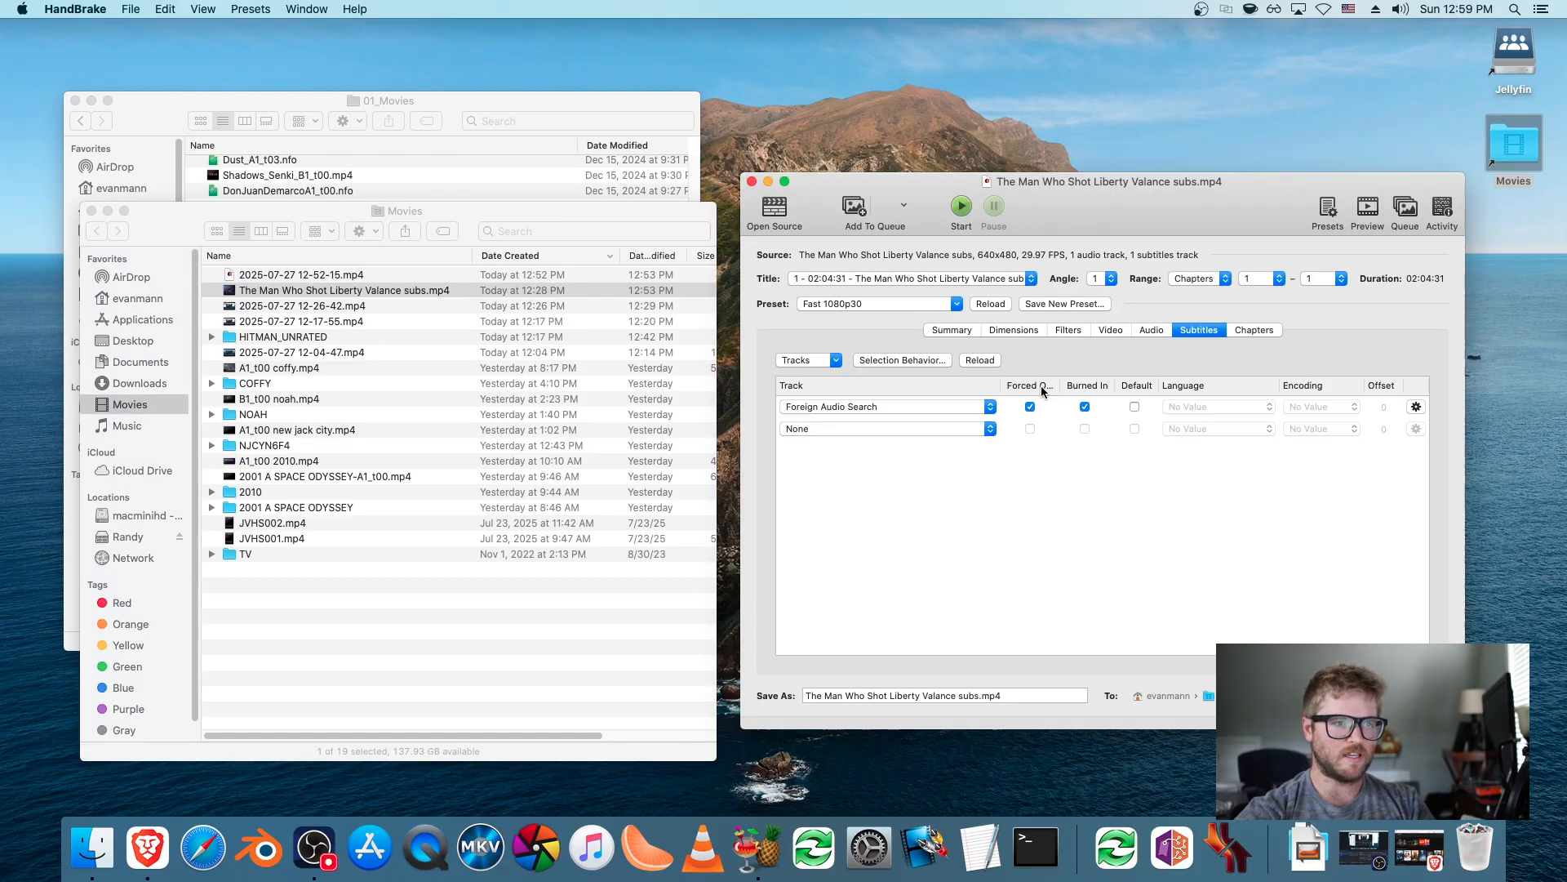
click(877, 432)
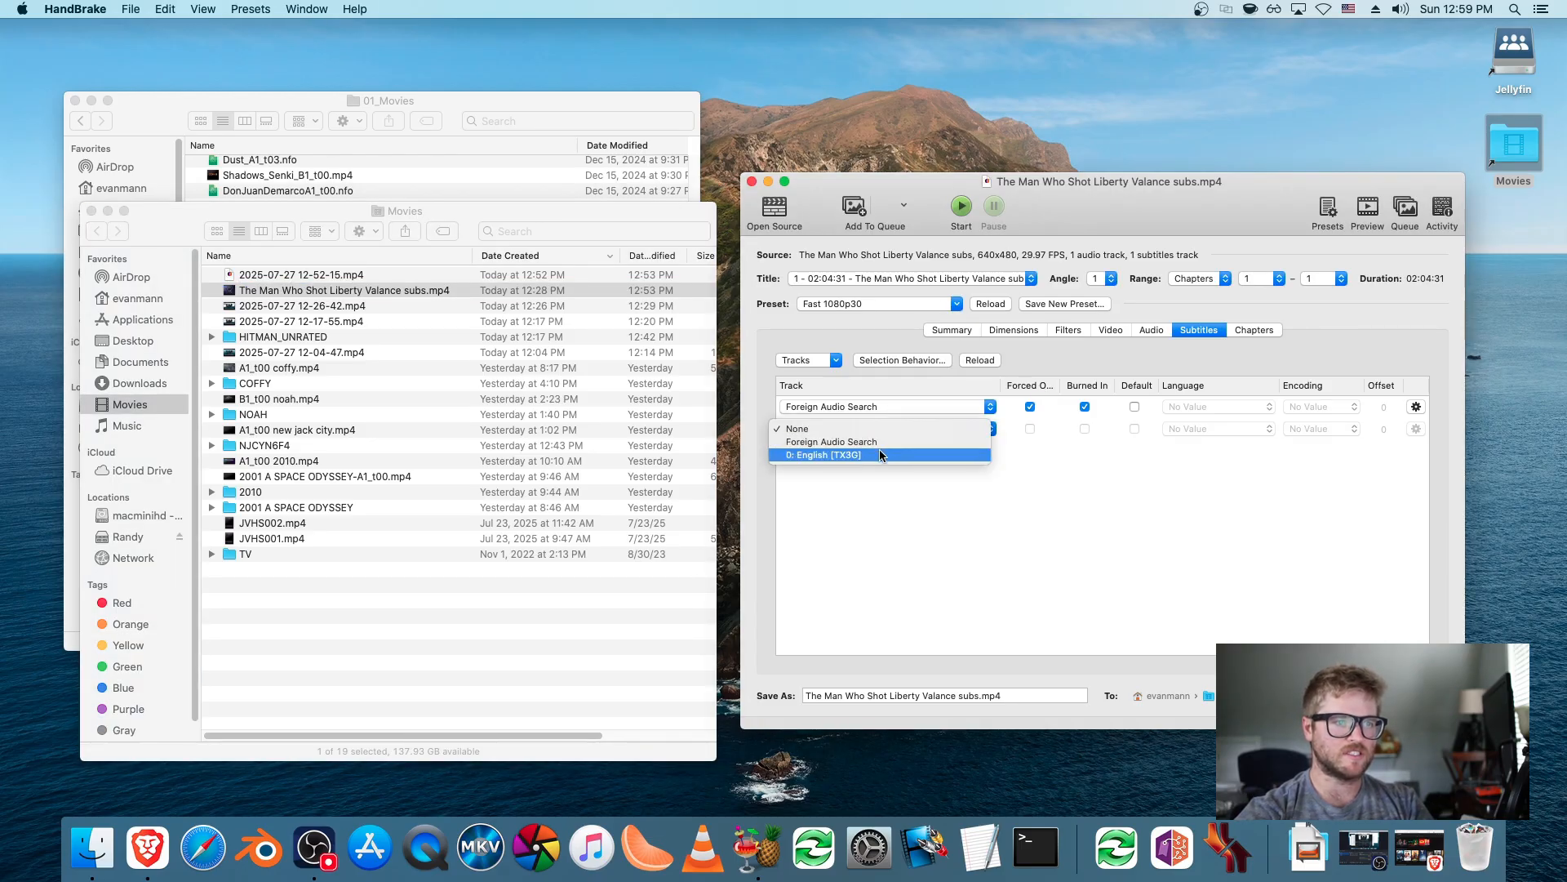
click(821, 454)
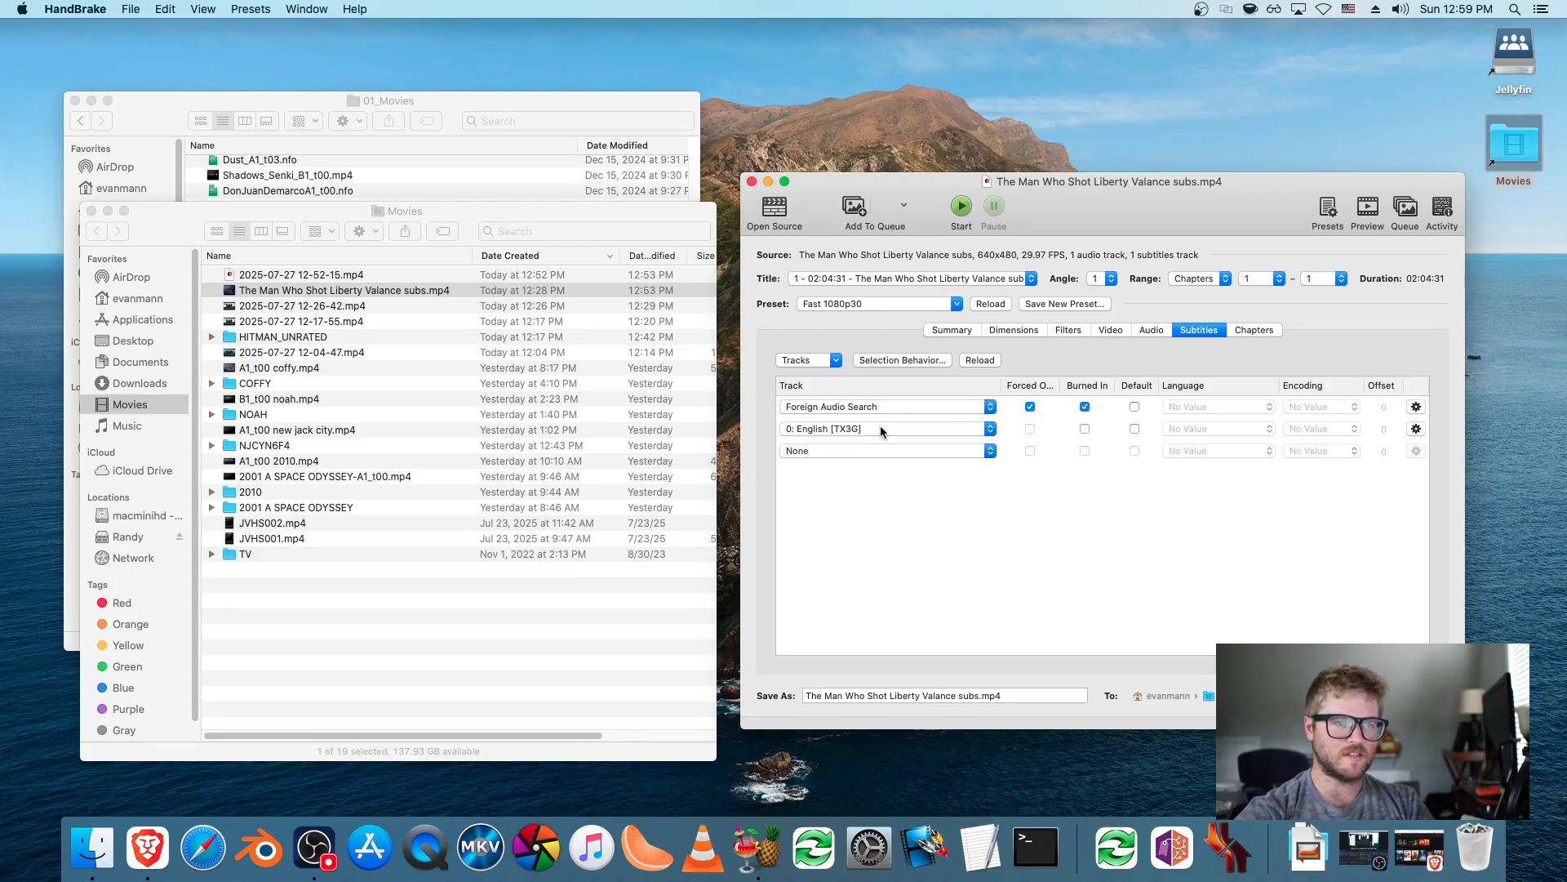
- Import libertyvalance.srt from Downloads as an additional external subtitle track and set its offset to -1000
click(831, 360)
click(831, 390)
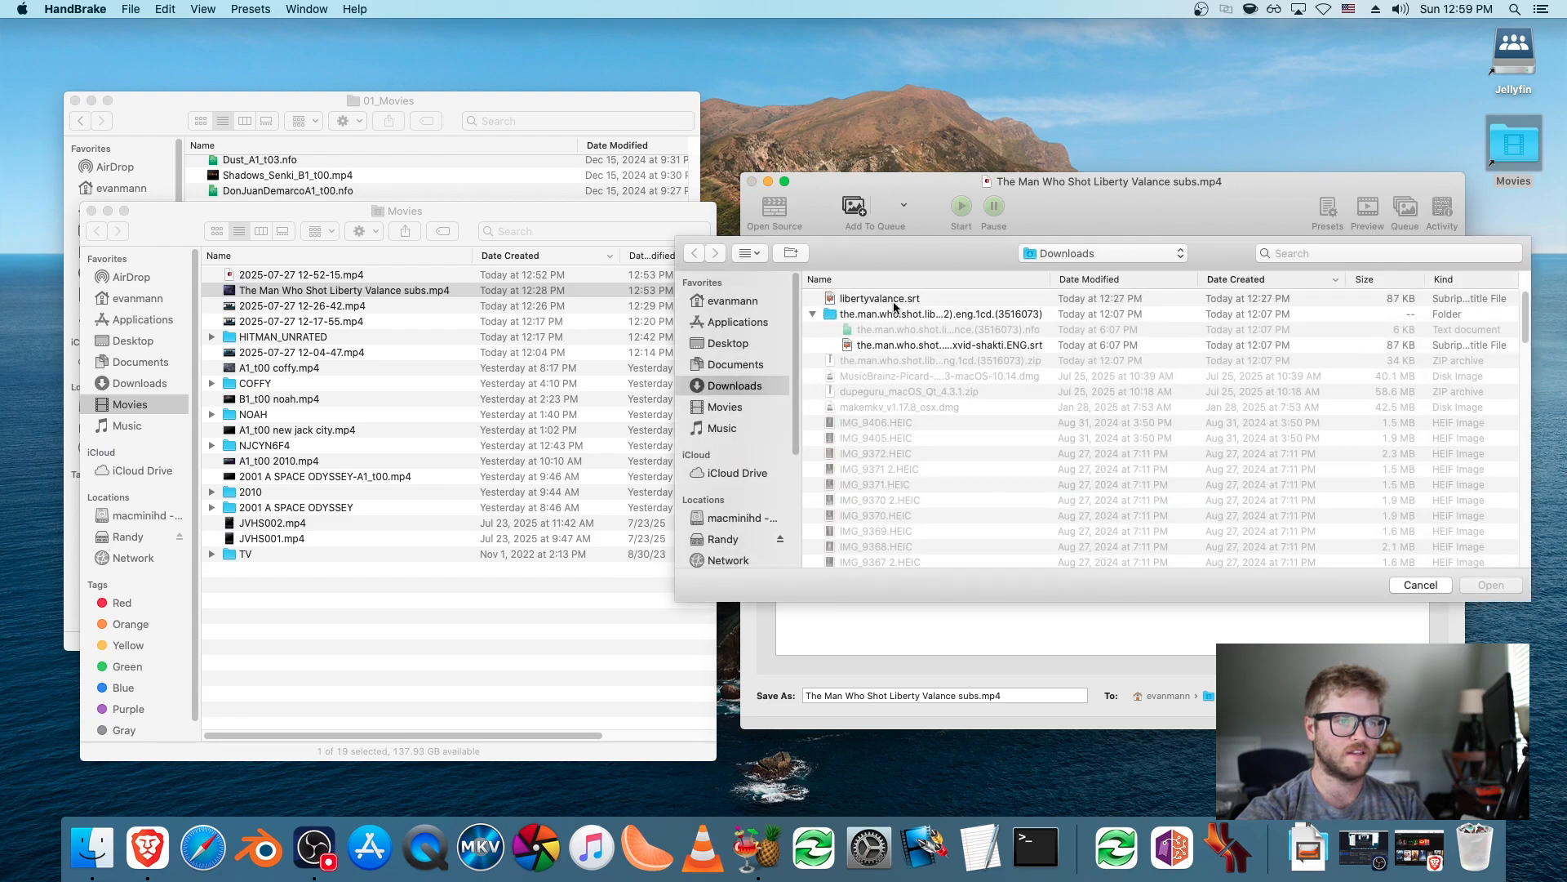
double_click(896, 300)
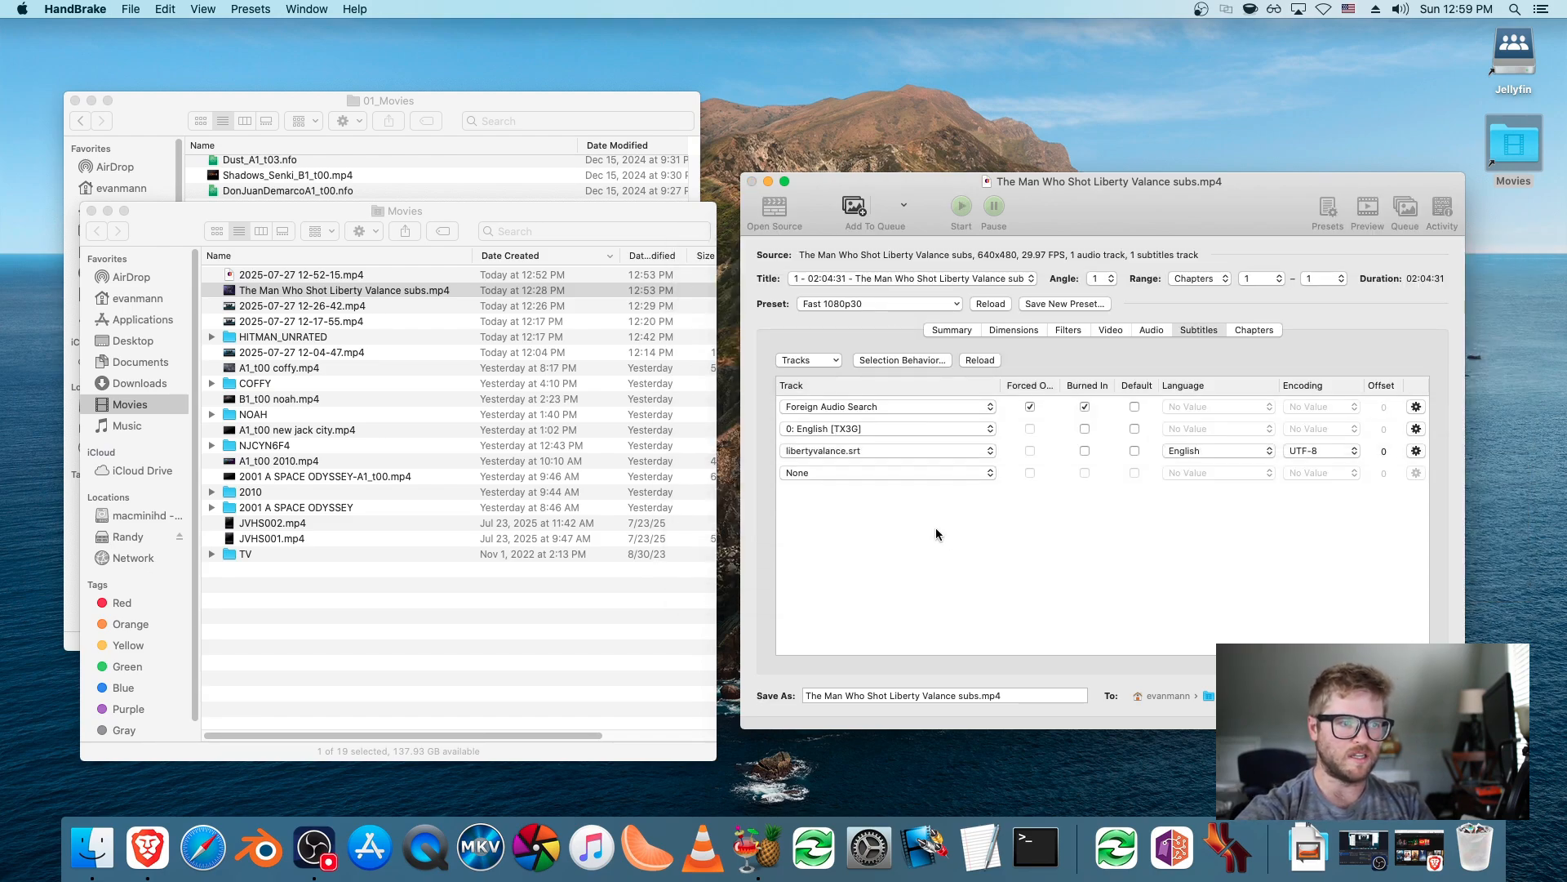
double_click(1383, 450)
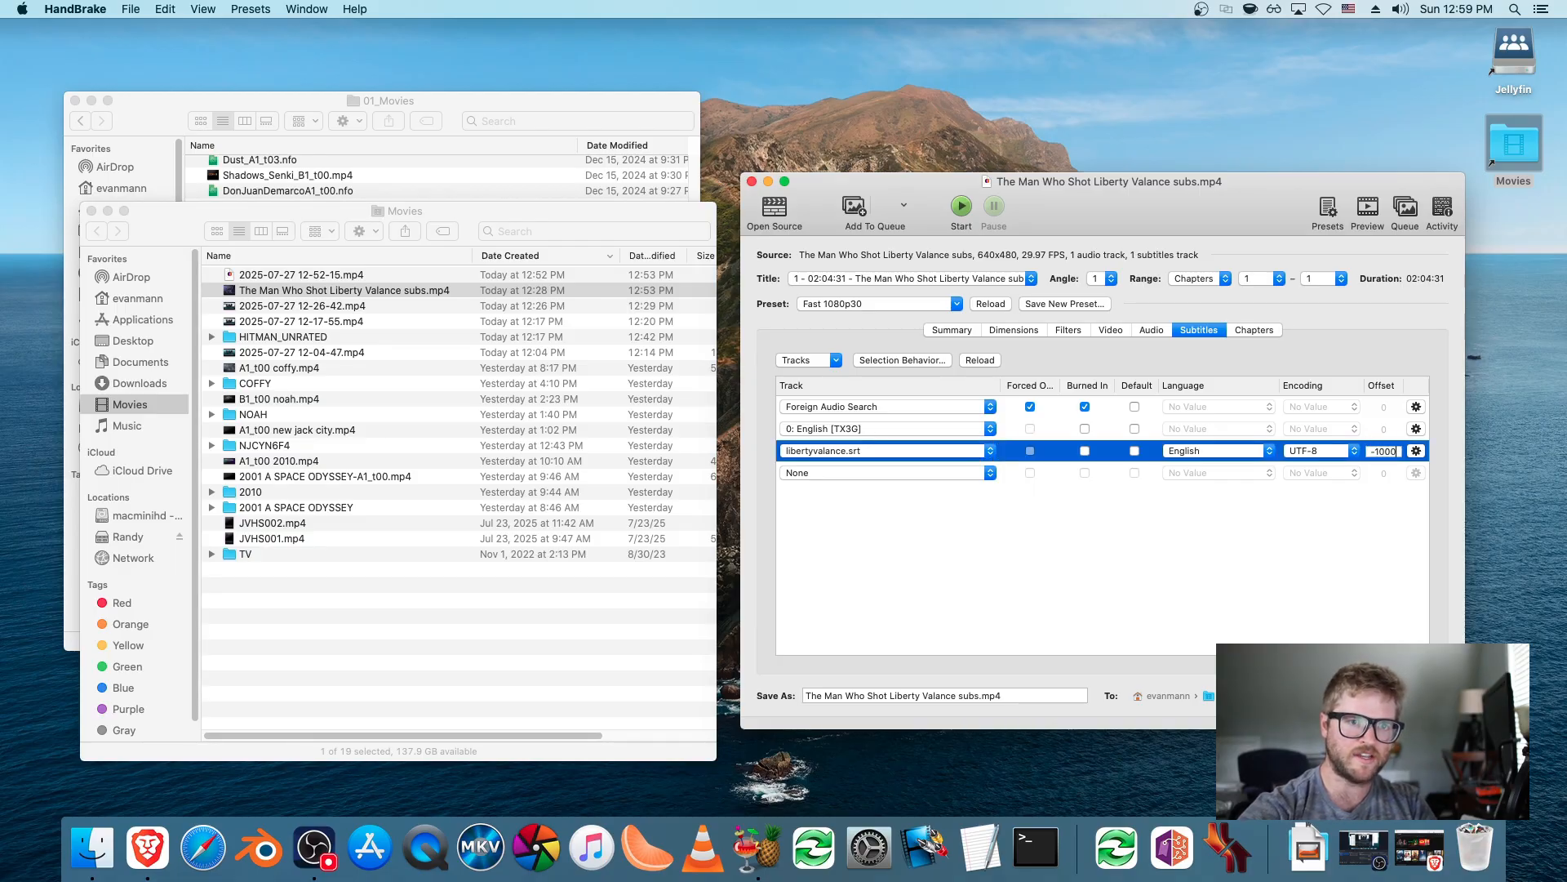
text(-1000)
click(1301, 524)
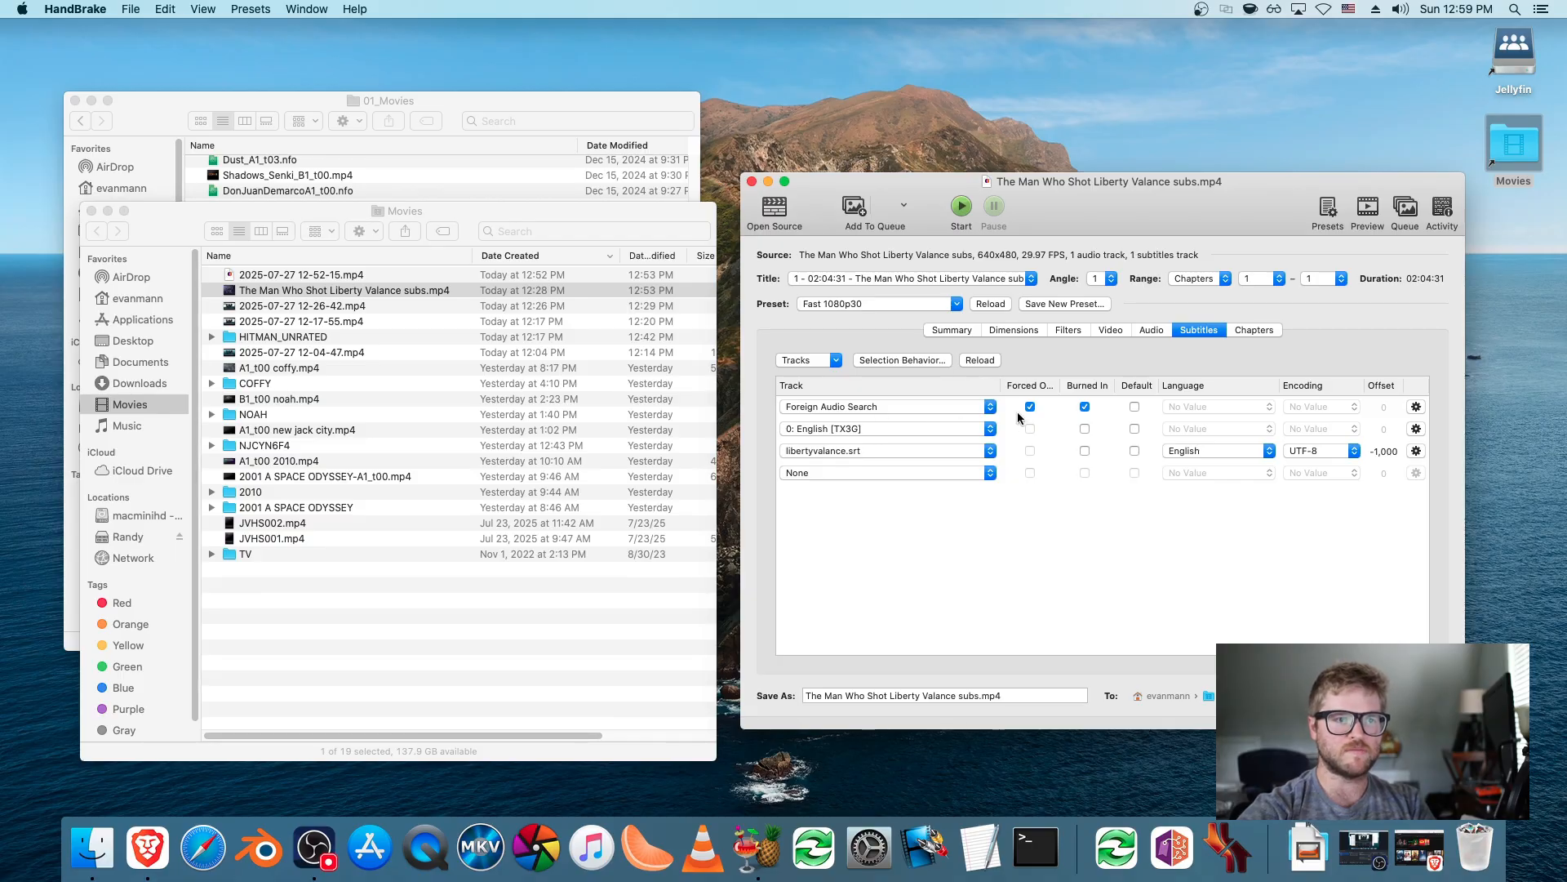
- Name the output file The Man Who Shot Liberty Valance subs 2.mp4 and start the encode
click(977, 696)
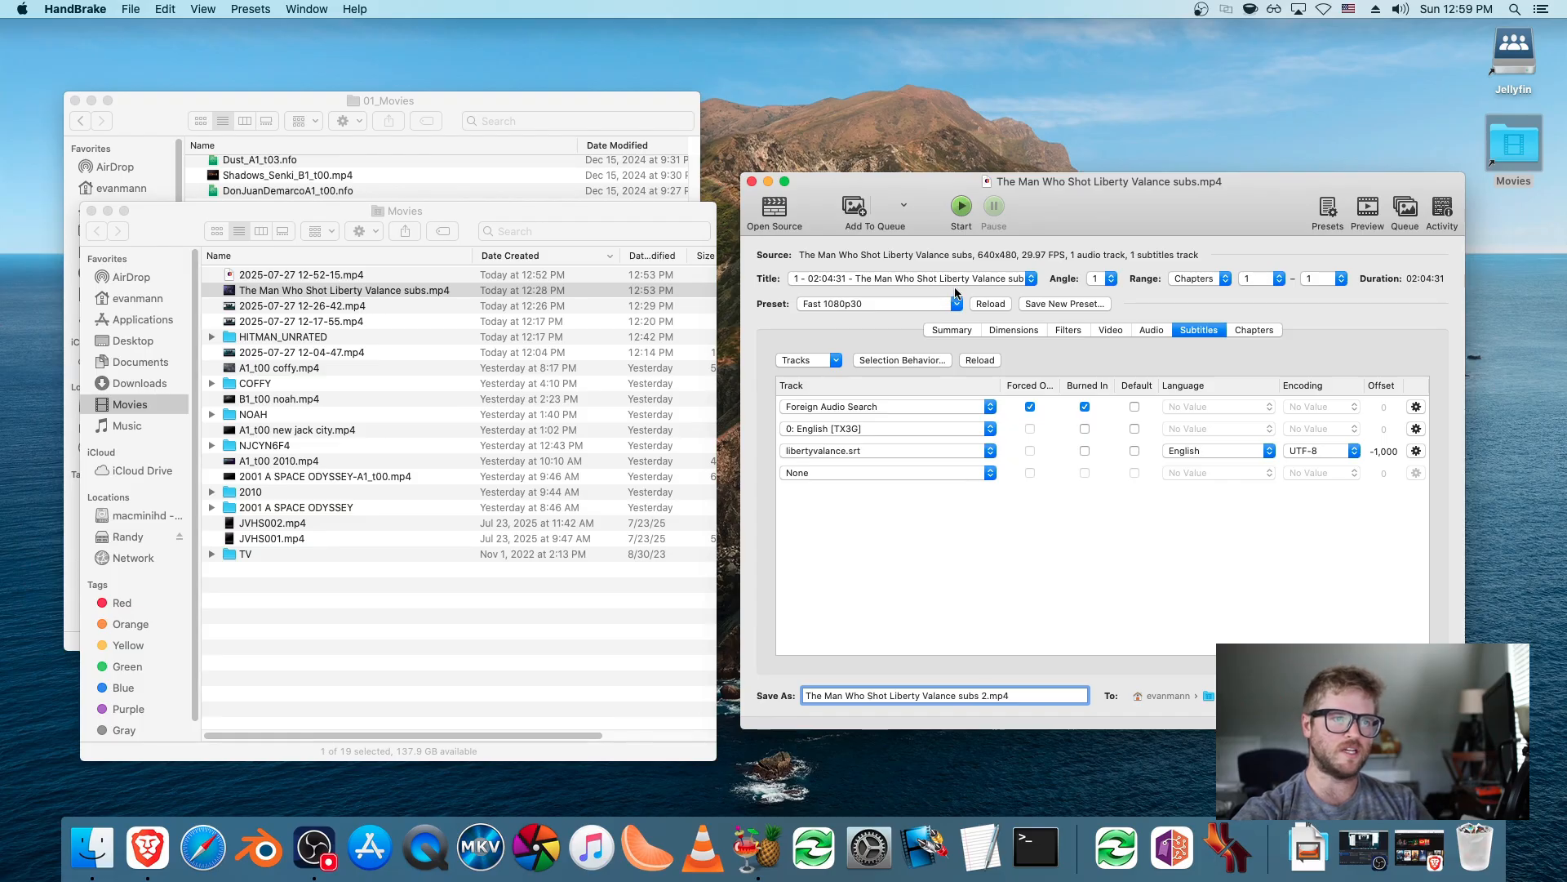
click(968, 208)
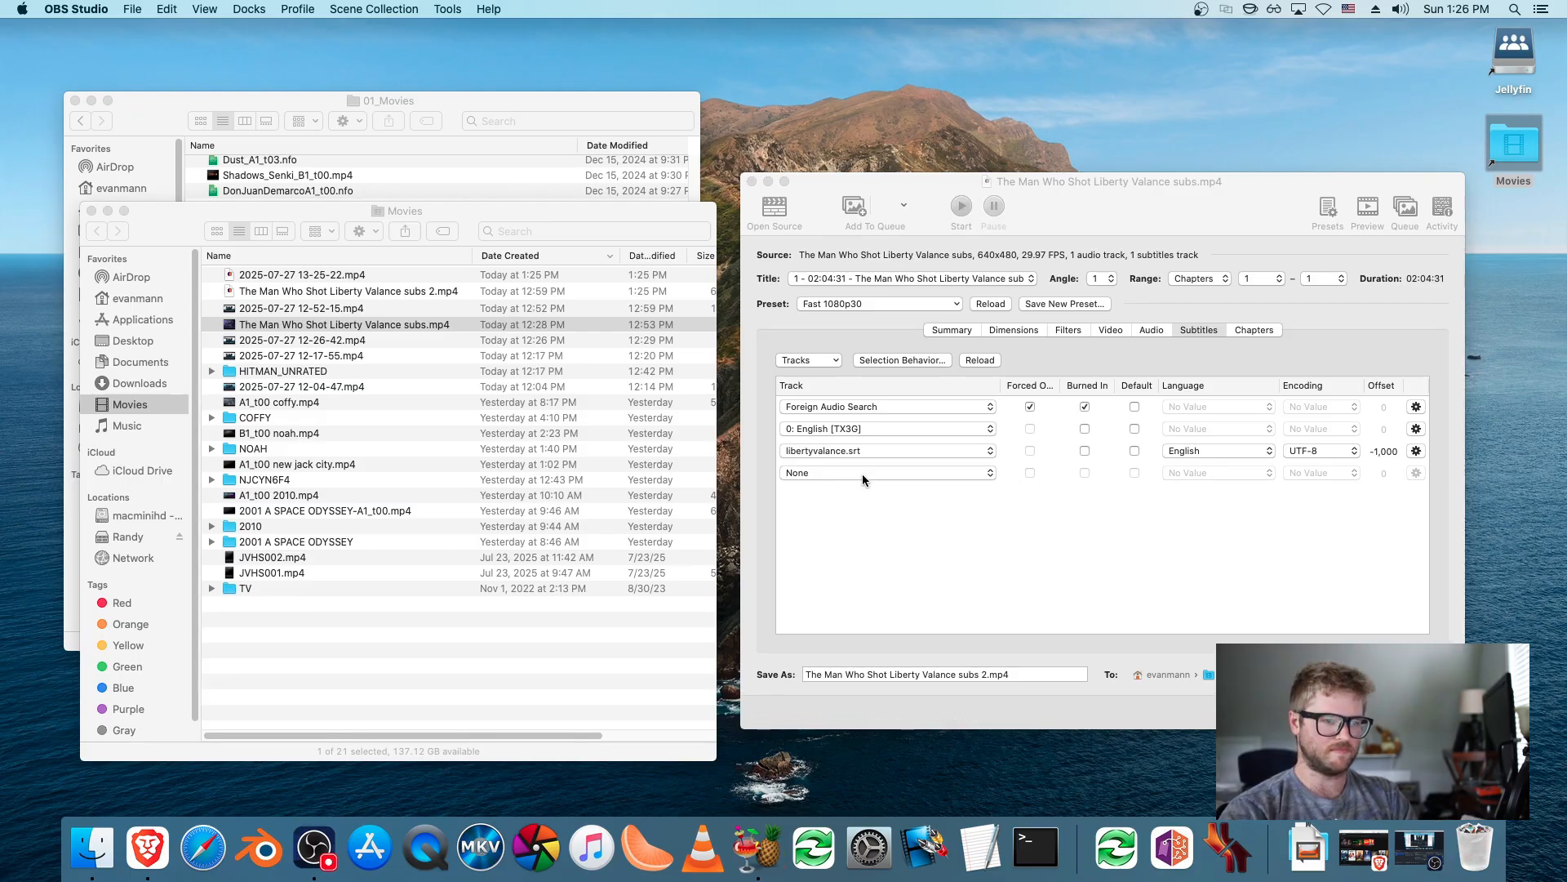
- Preview The Man Who Shot Liberty Valance subs 2.mp4 from the Movies folder, check its subtitle options and close the preview
click(491, 214)
key(Up)
key(space)
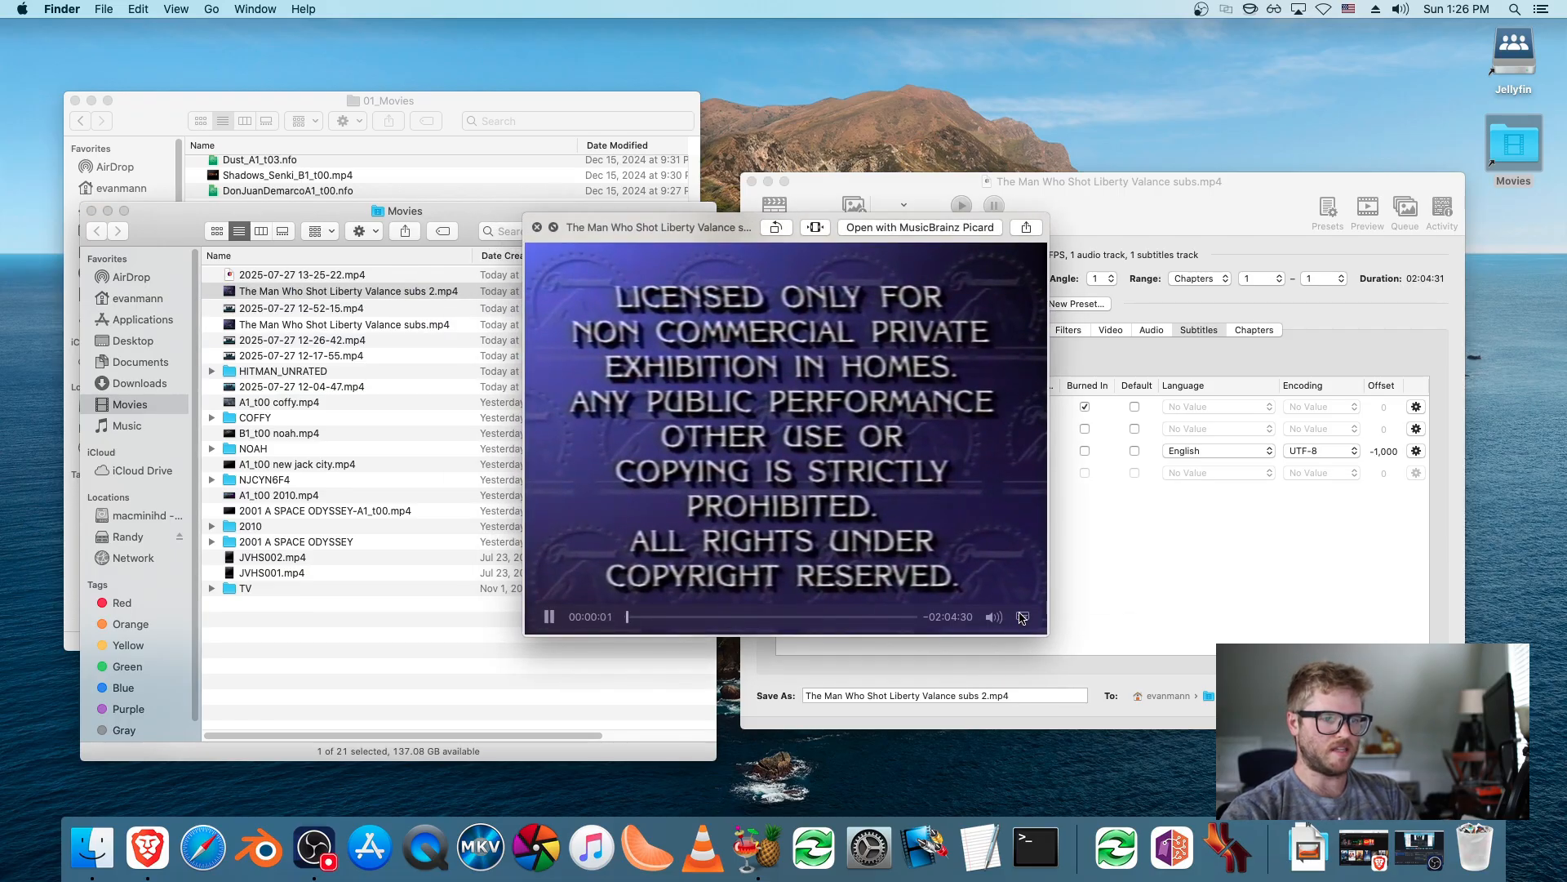
click(1023, 617)
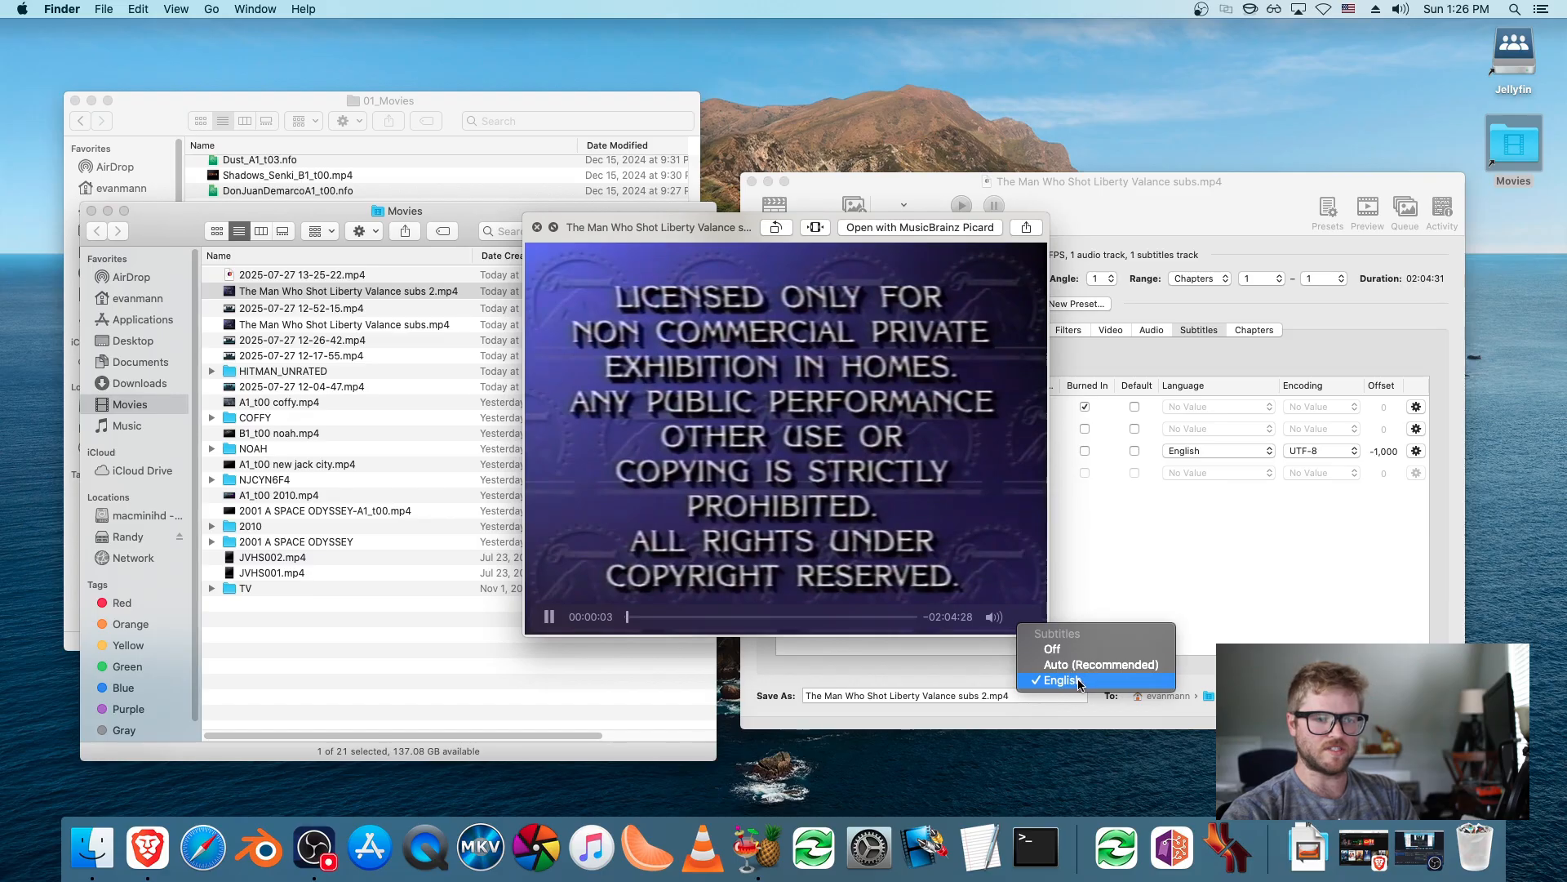
click(576, 216)
key(space)
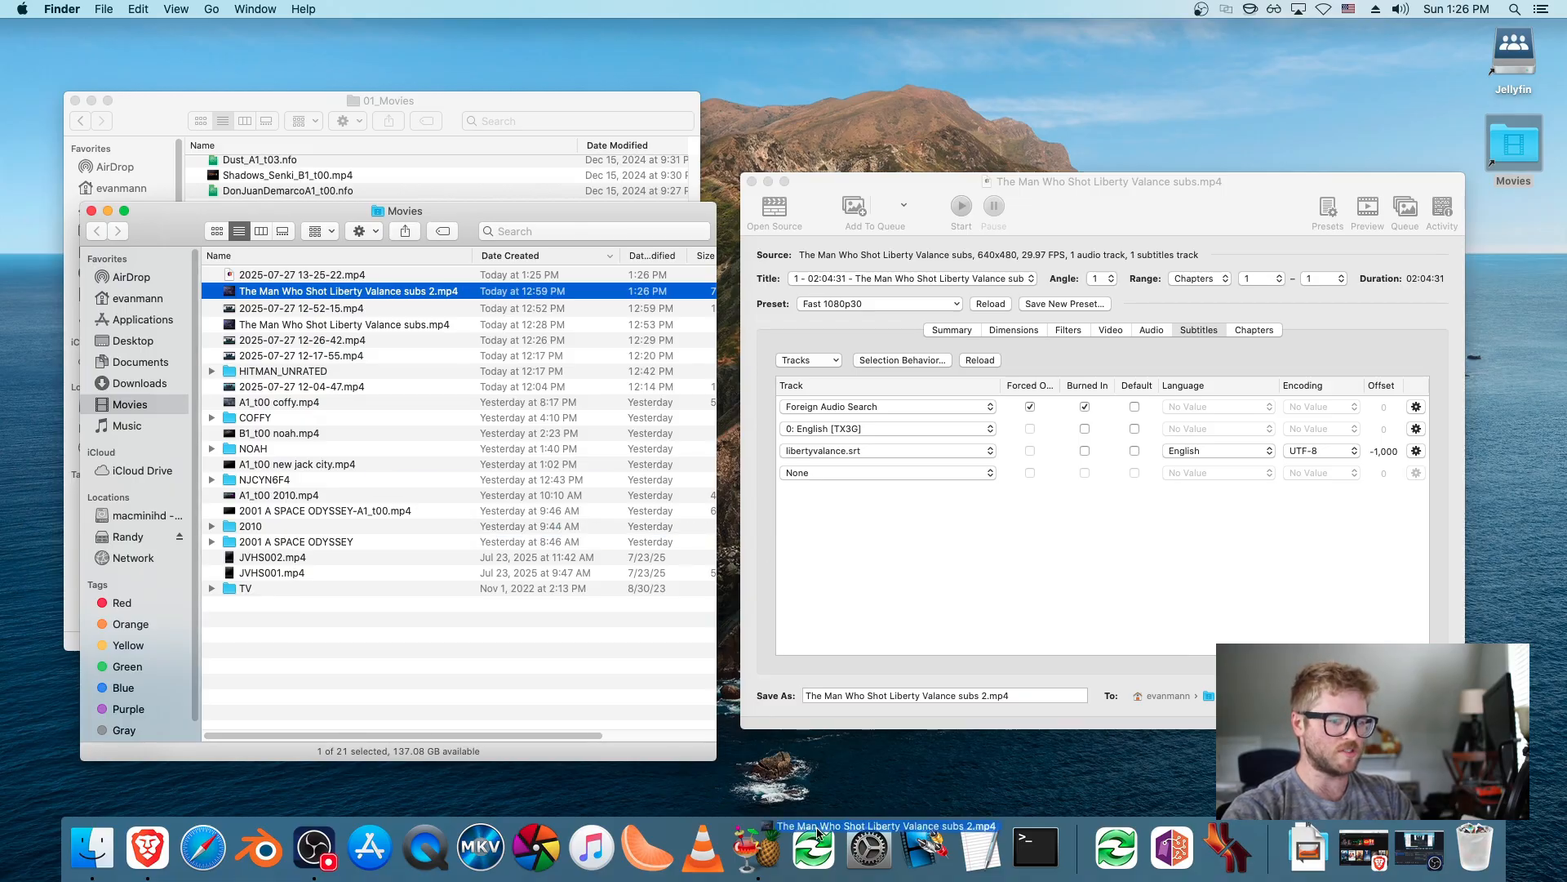
- Open The Man Who Shot Liberty Valance subs 2.mp4 in VLC and switch the subtitles to Track 2 - [English]
click(729, 849)
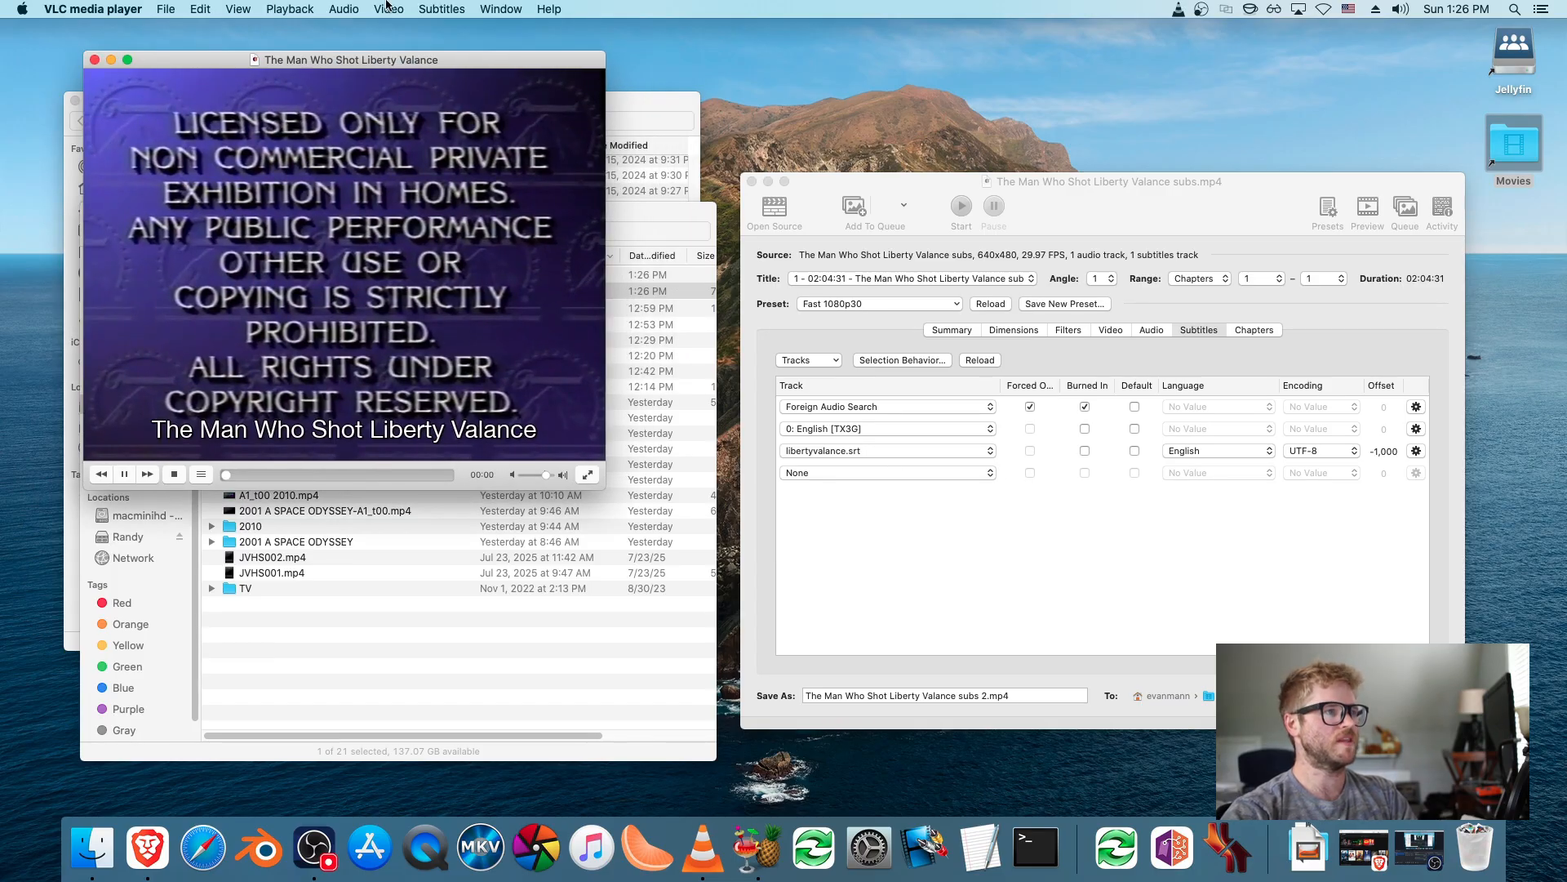
click(440, 8)
mouse_move(479, 41)
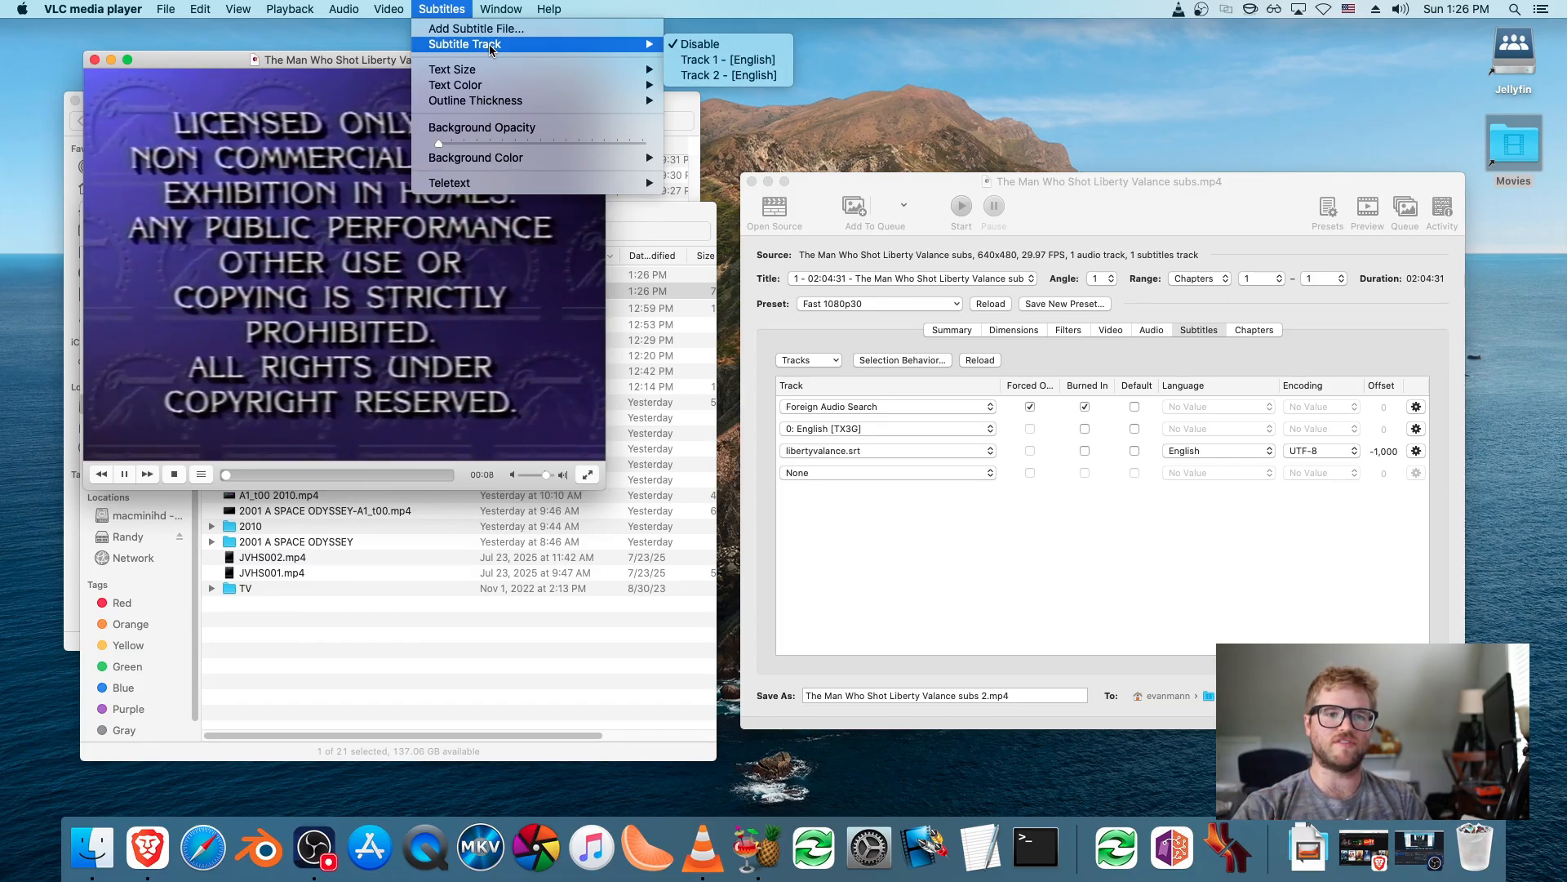
mouse_move(478, 85)
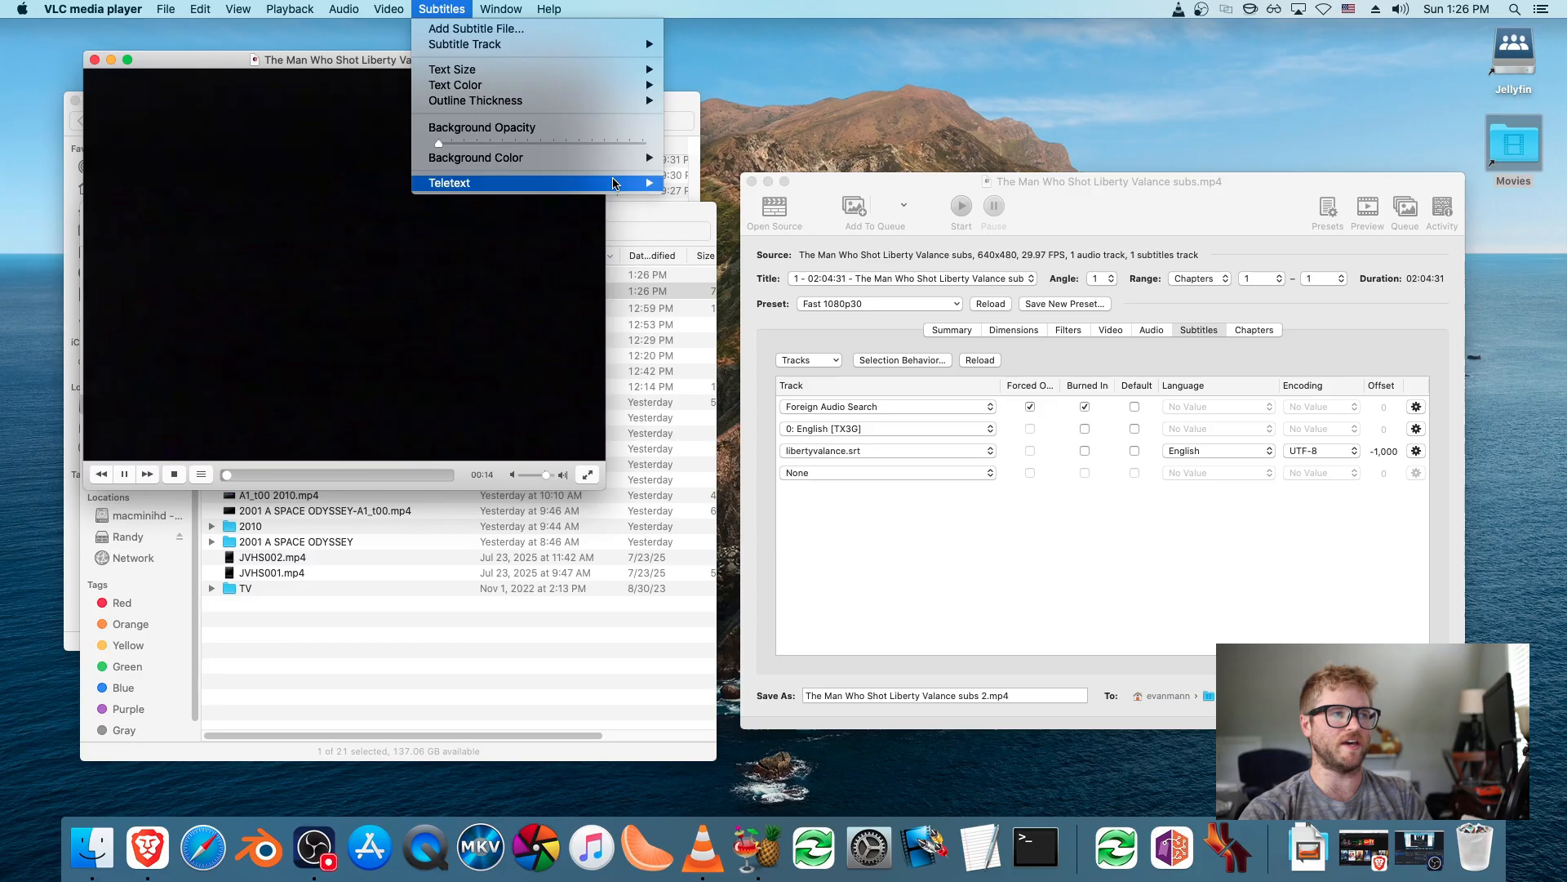
mouse_move(534, 45)
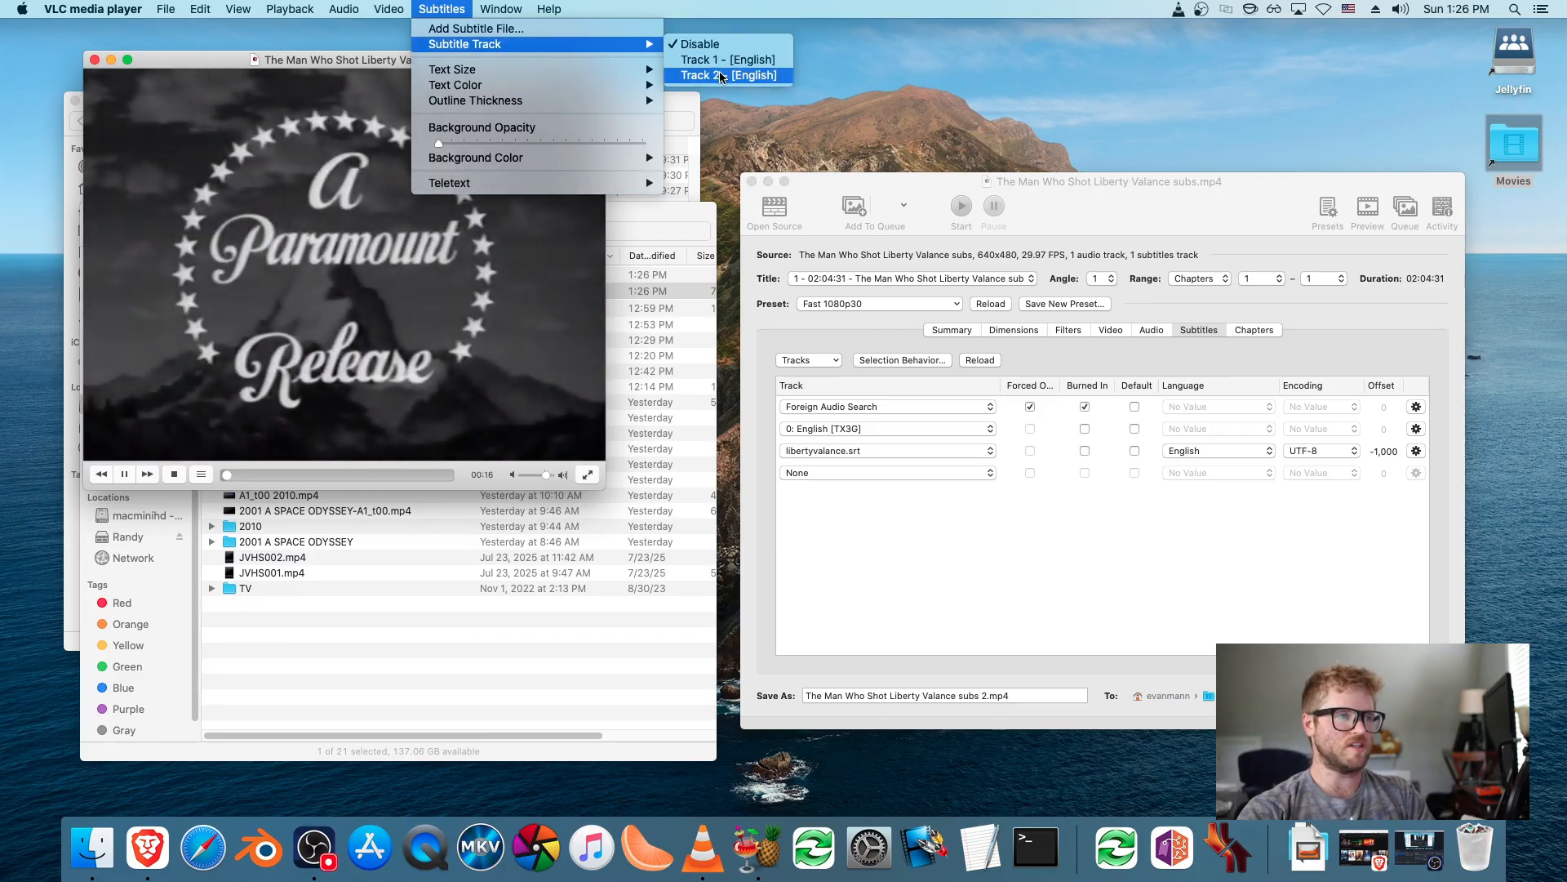
click(721, 75)
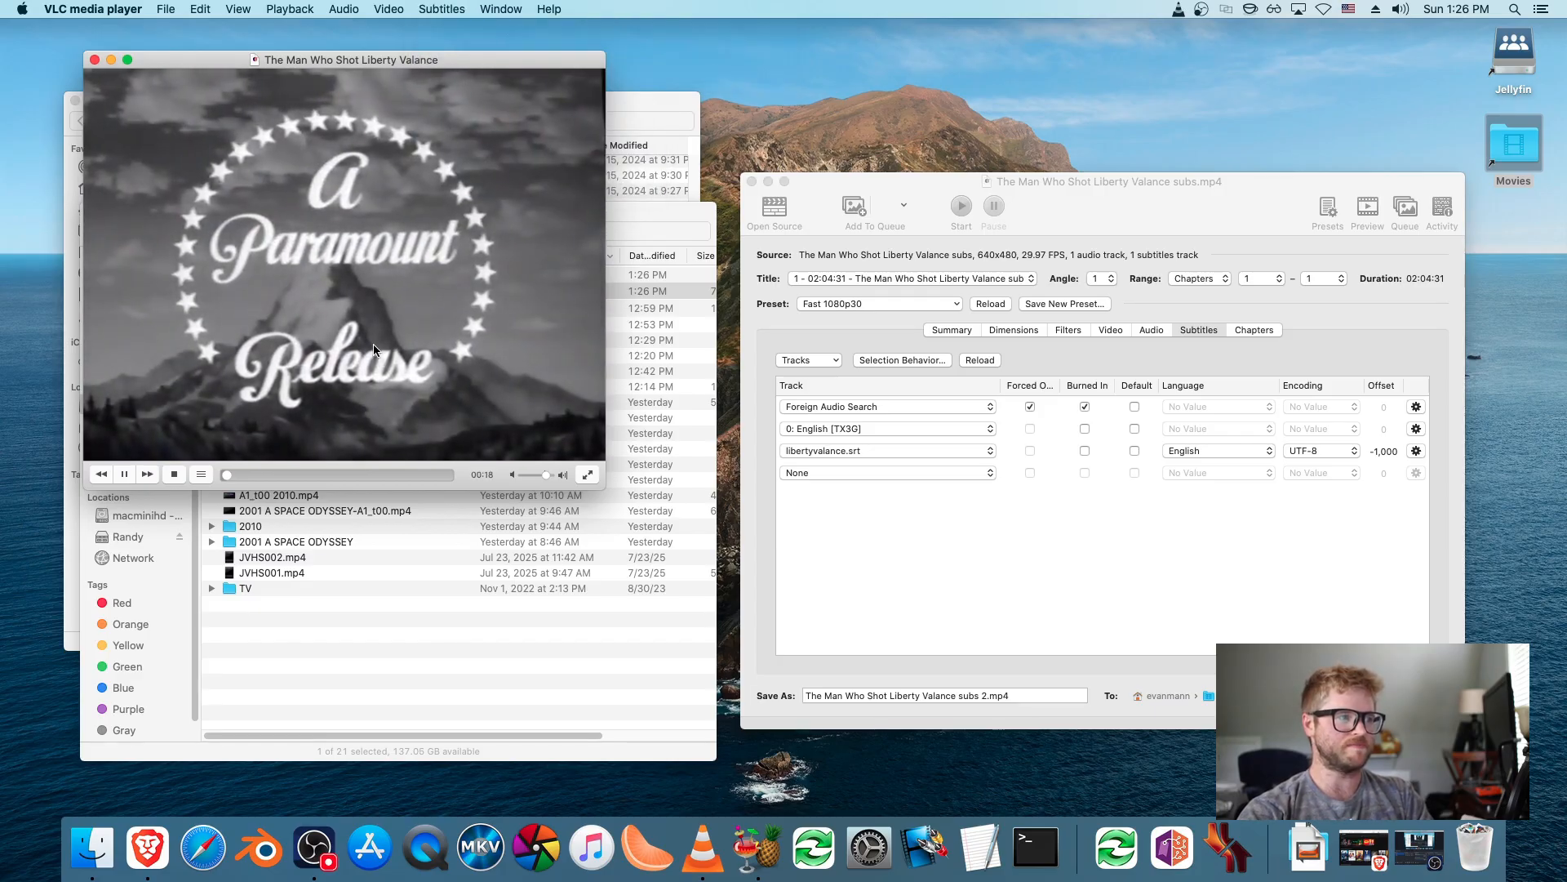
- Enlarge the VLC window, check the subtitle timing around 21 minutes, 1 hour 1 minute and 1 hour 39 minutes, and quit VLC
click(264, 478)
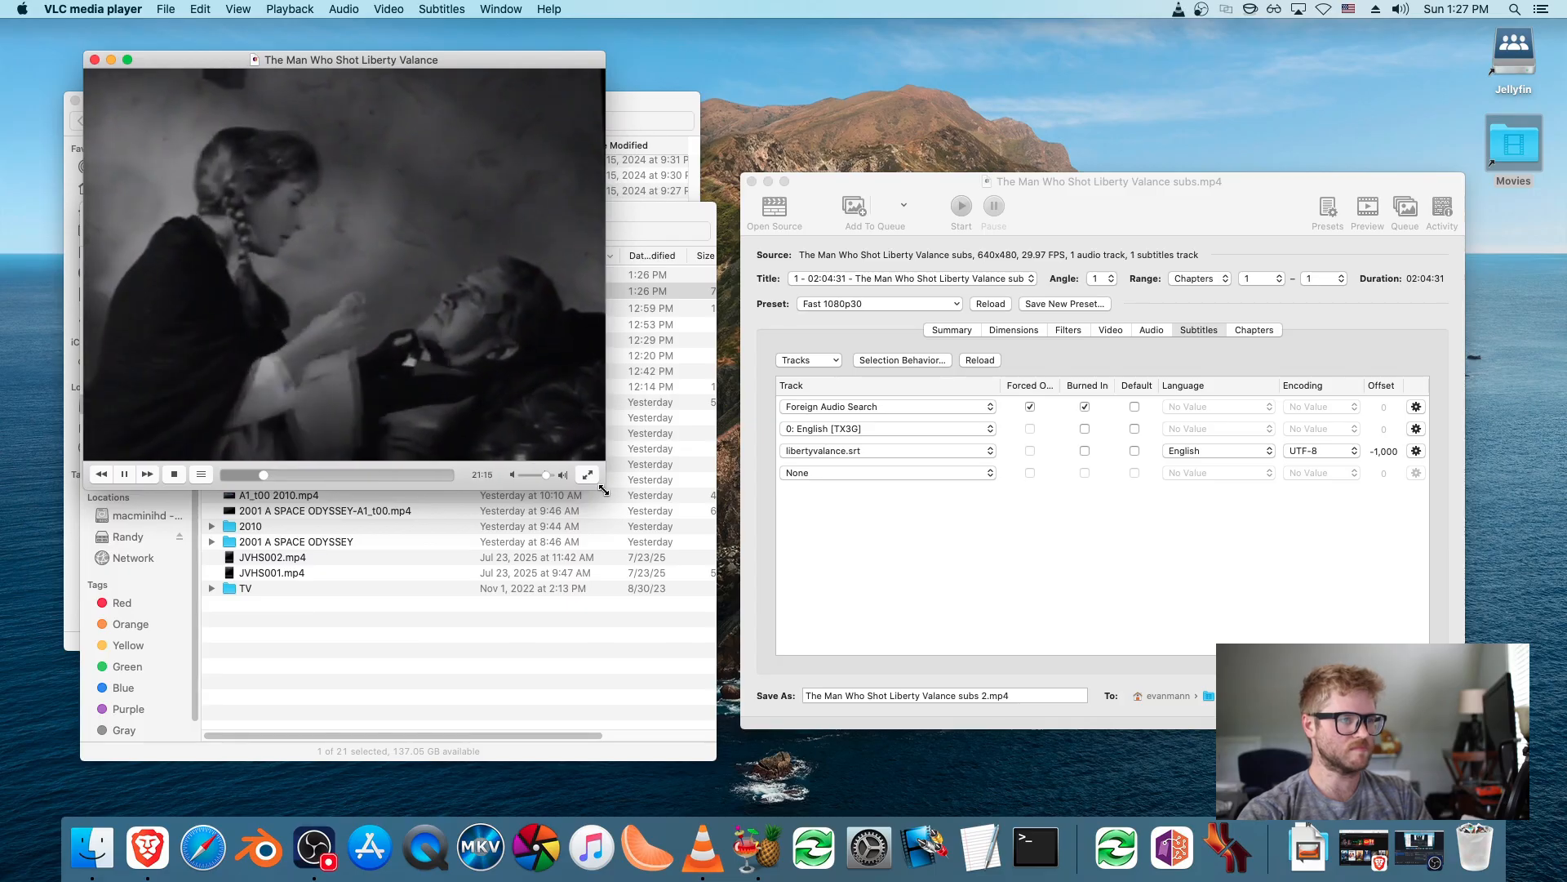
drag(603, 489, 782, 621)
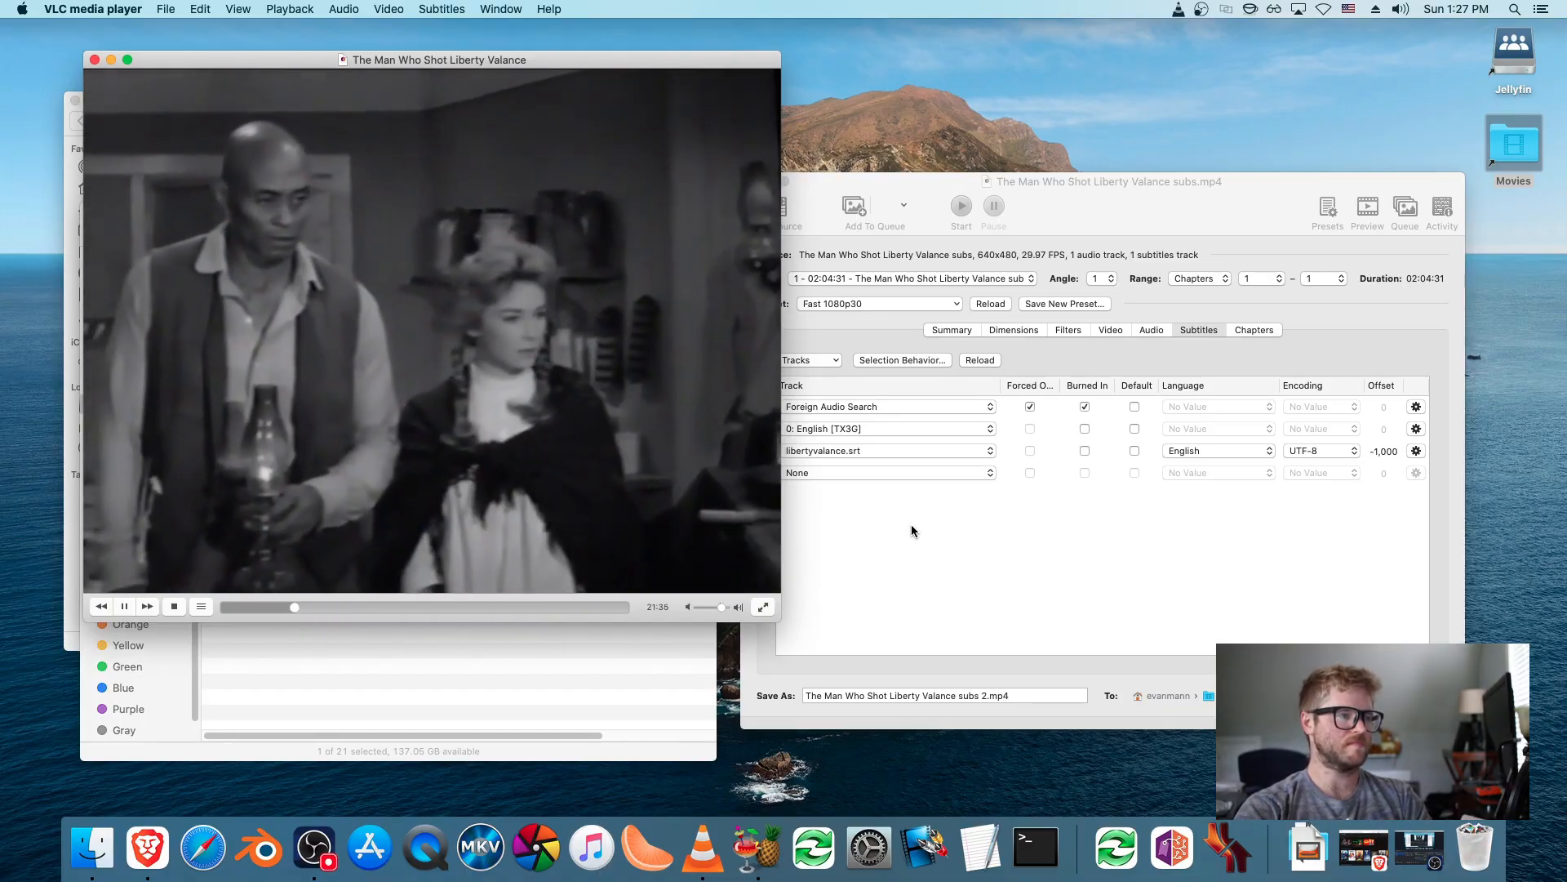
click(420, 609)
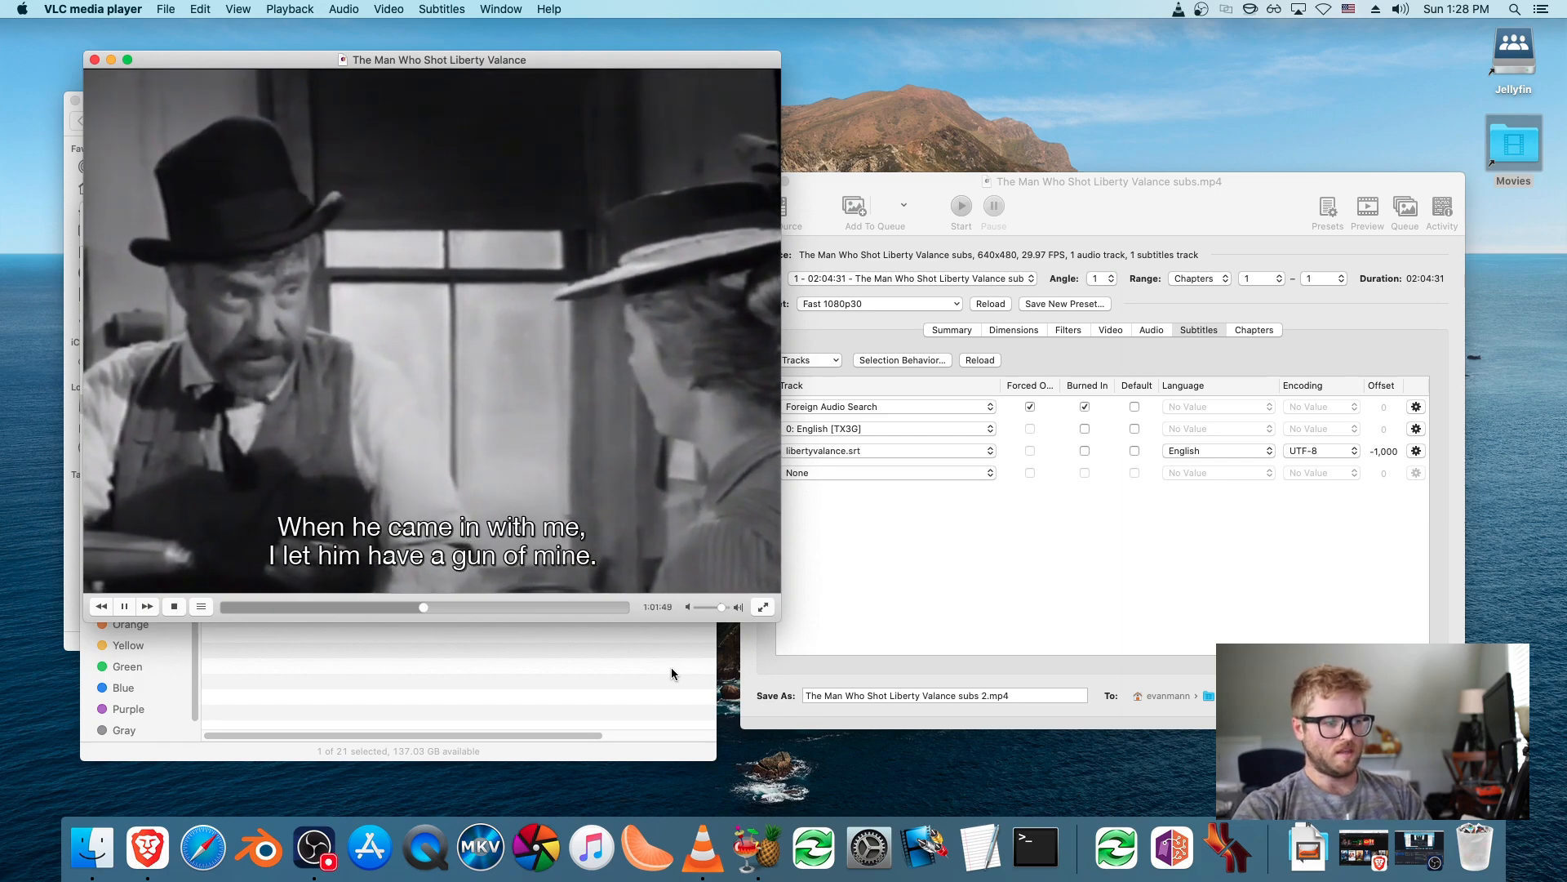
click(127, 608)
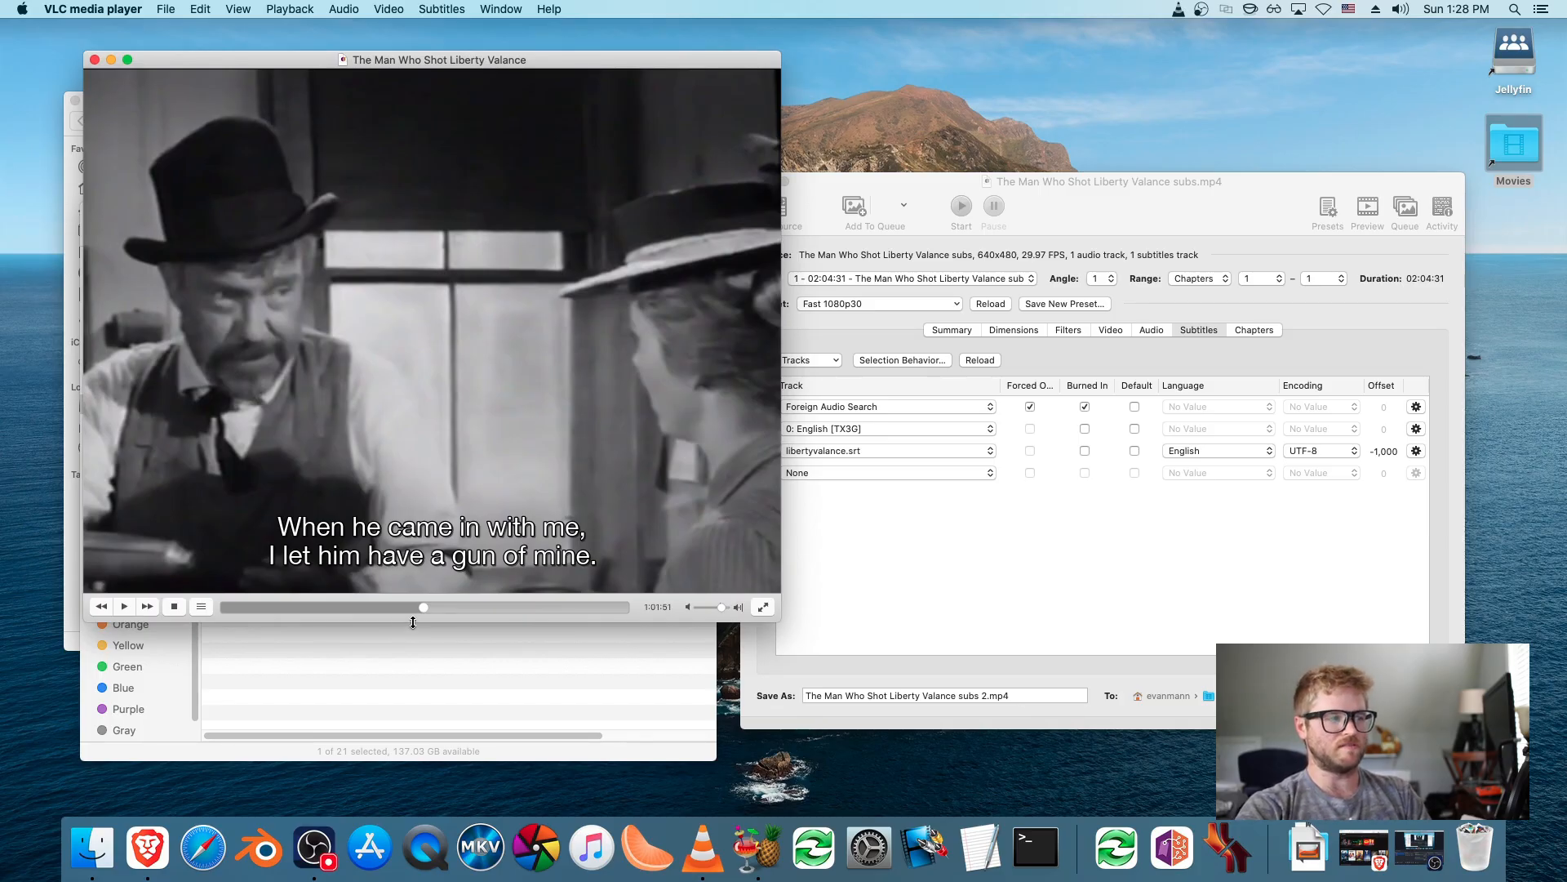
click(127, 608)
click(543, 606)
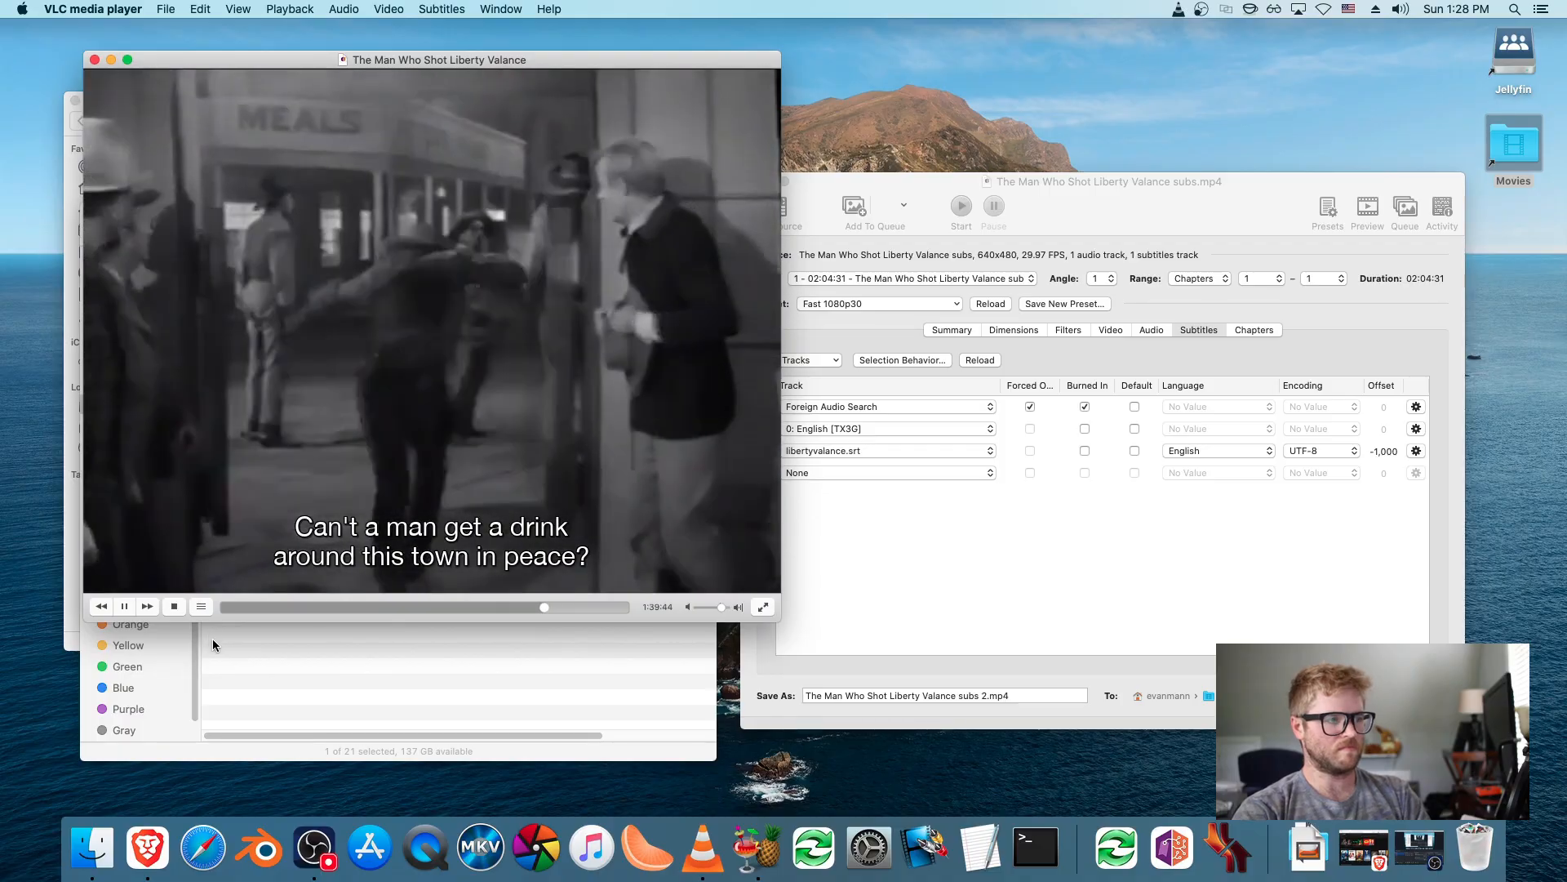
click(127, 606)
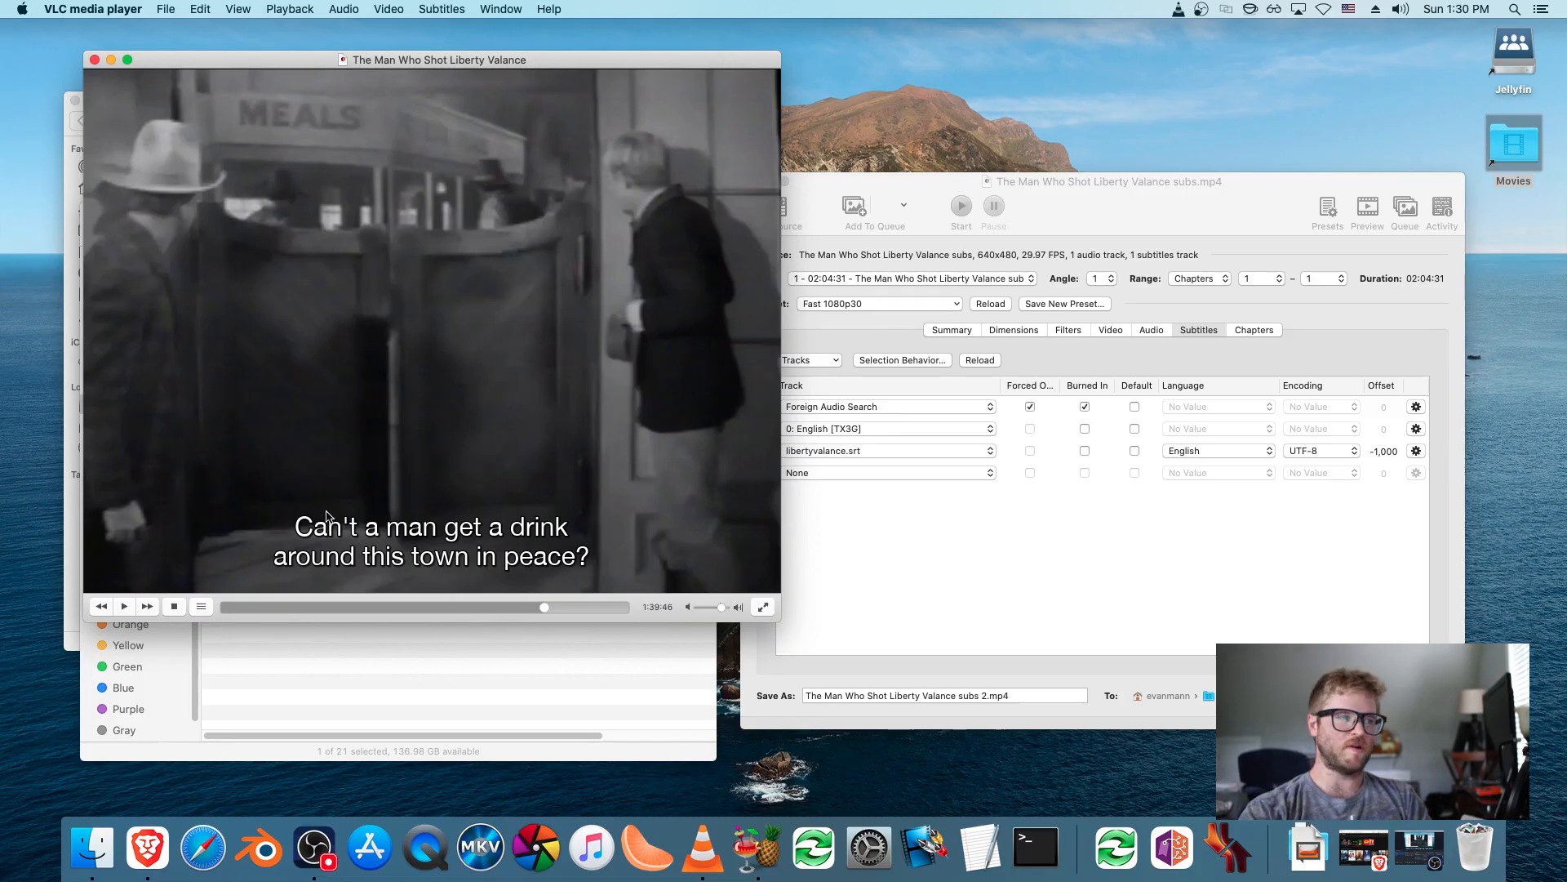
key(super+q)
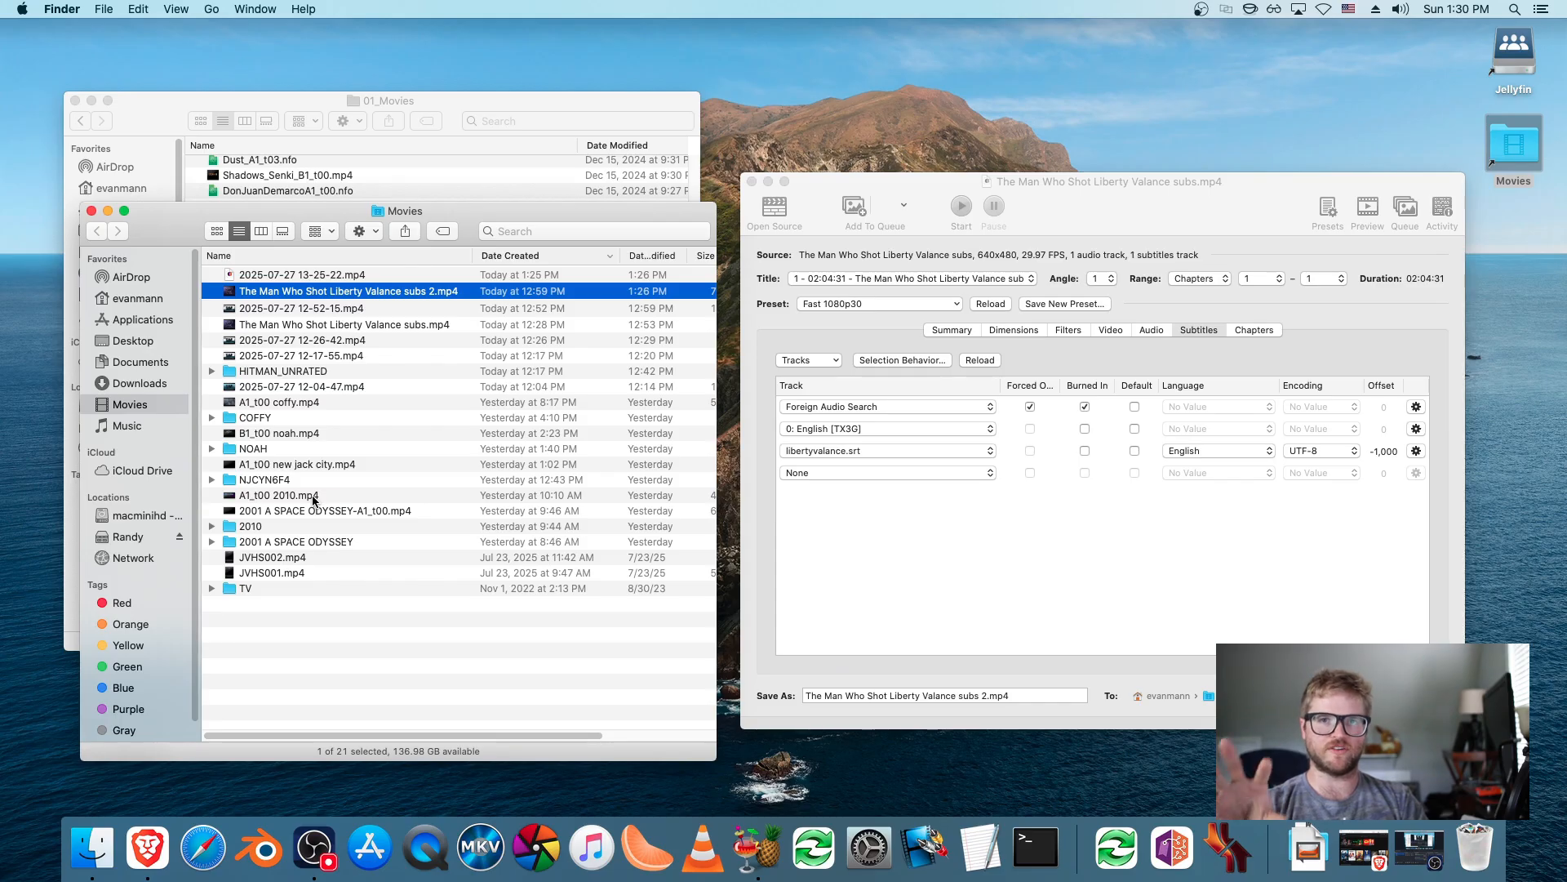
- Copy The Man Who Shot Liberty Valance subs 2.mp4 from the local Movies folder into Jellyfin's 01_Movies folder
drag(186, 225, 516, 209)
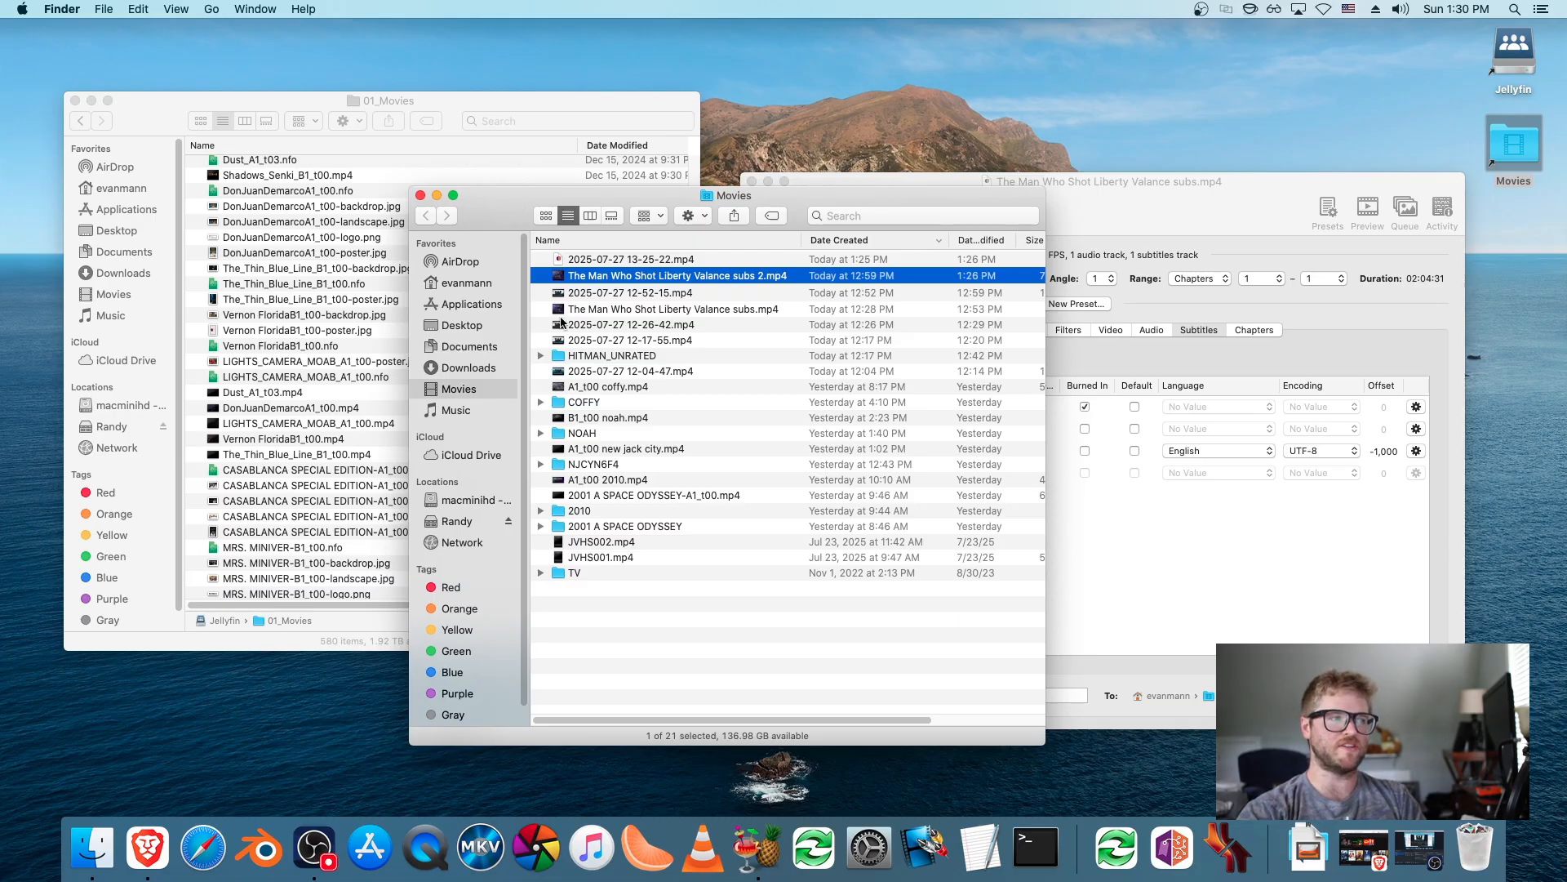
drag(565, 280, 342, 326)
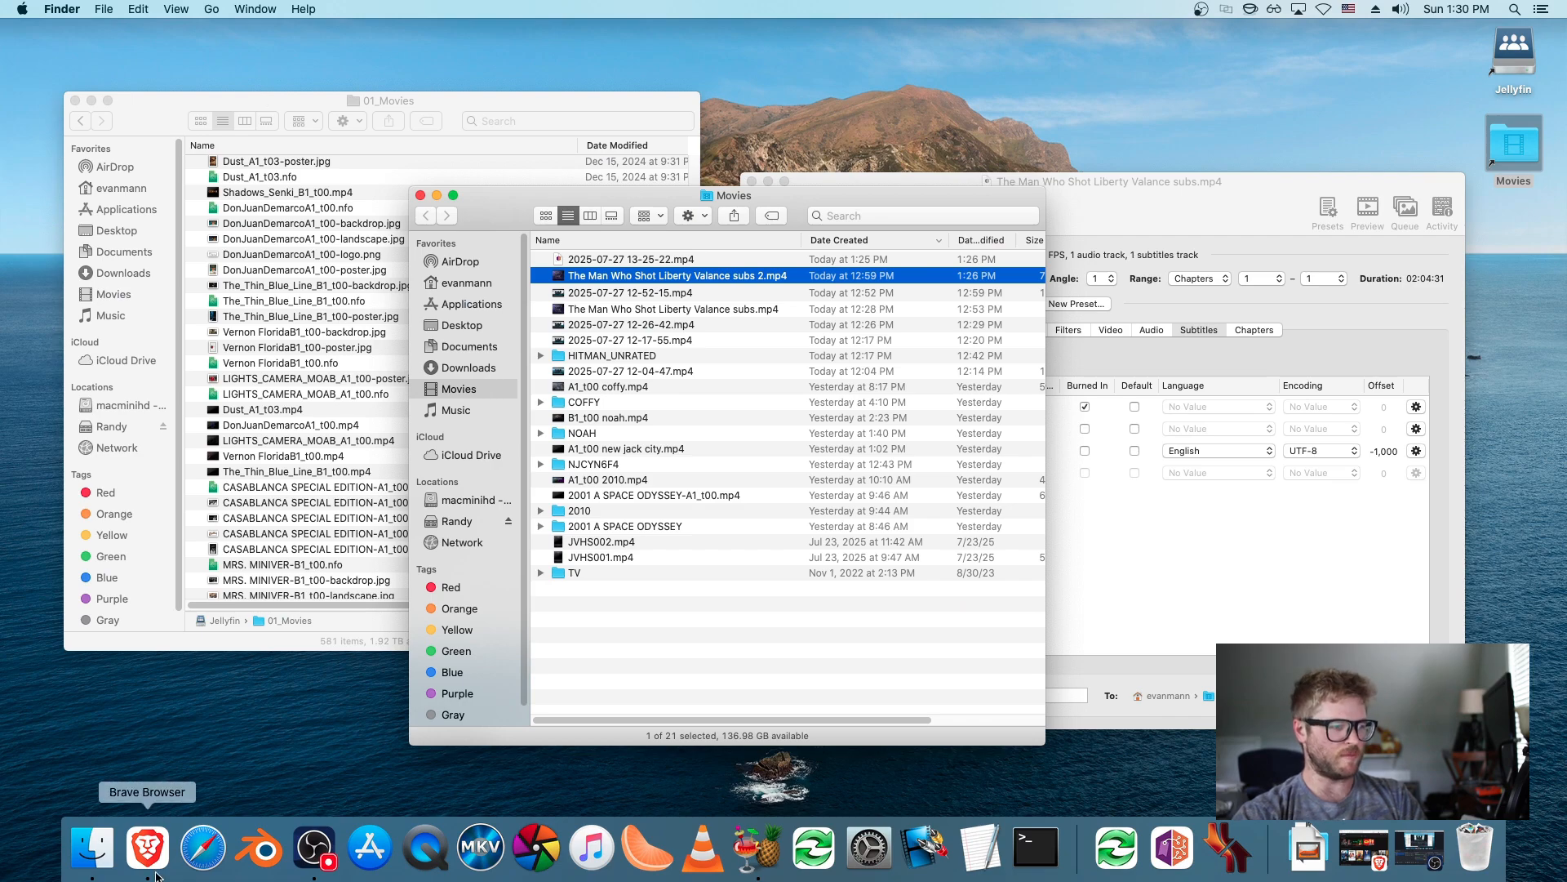
- Switch to Jellyfin in Brave, open the Movies library and reload the page to refresh the recently added movies
click(219, 873)
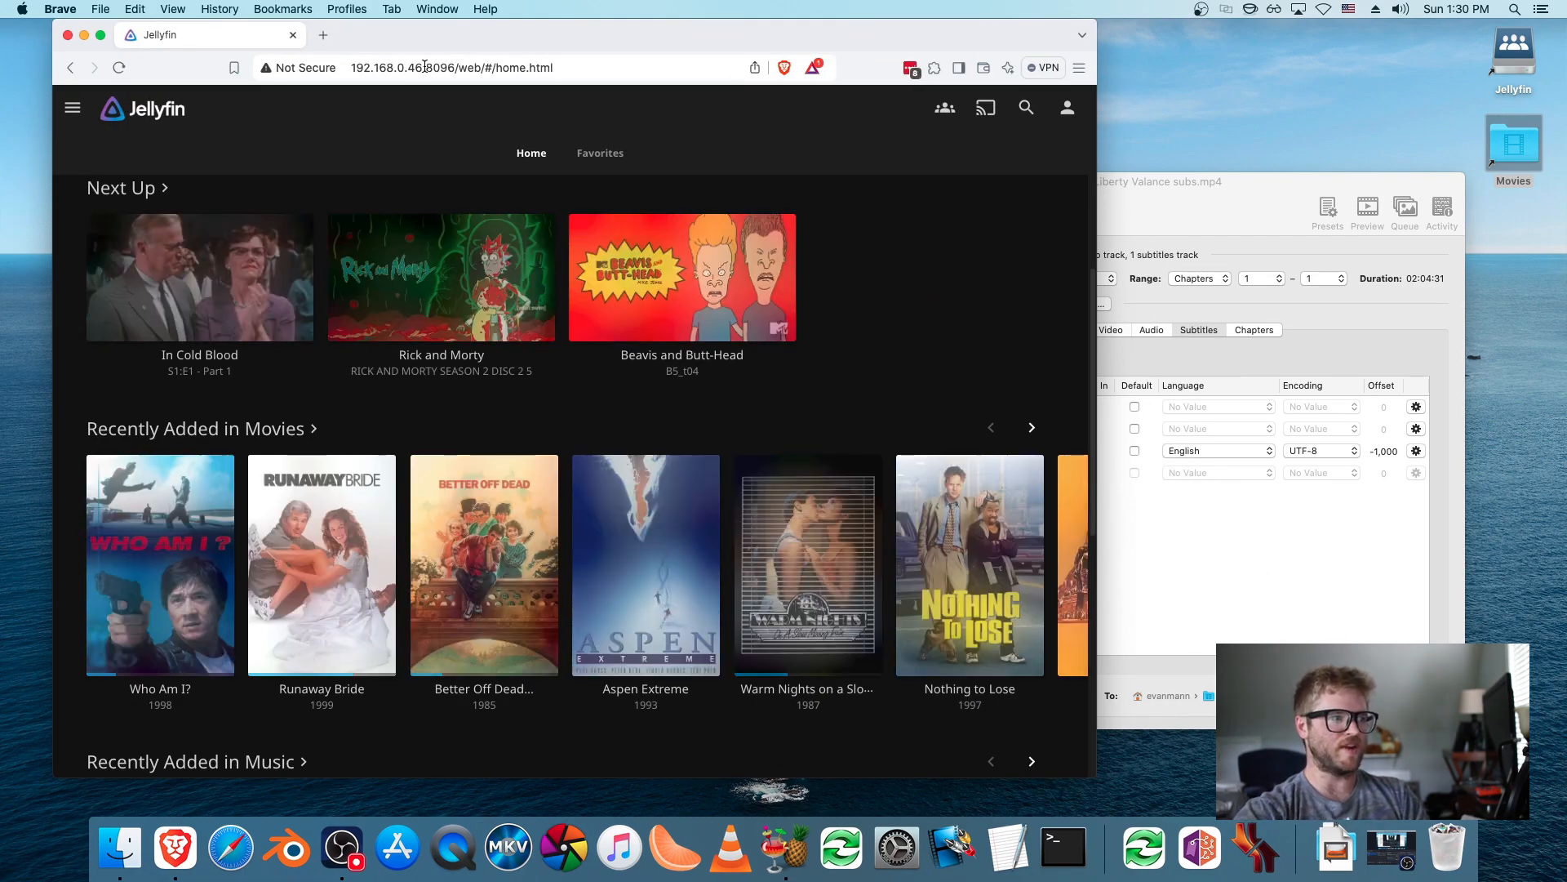
click(425, 67)
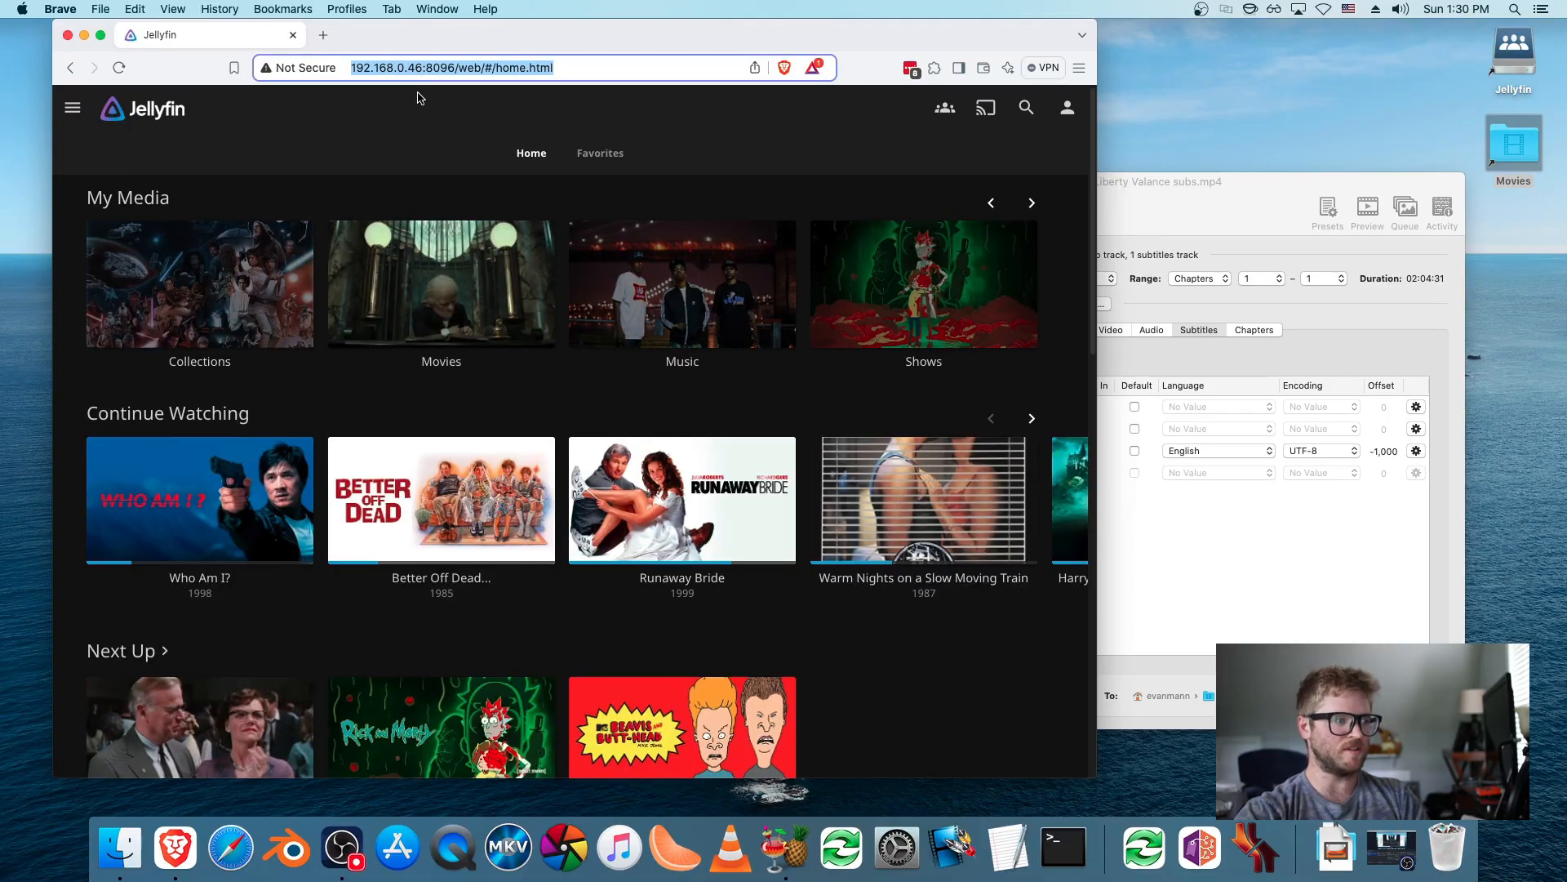
scroll(354, 516, down, 5)
scroll(354, 516, down, 3)
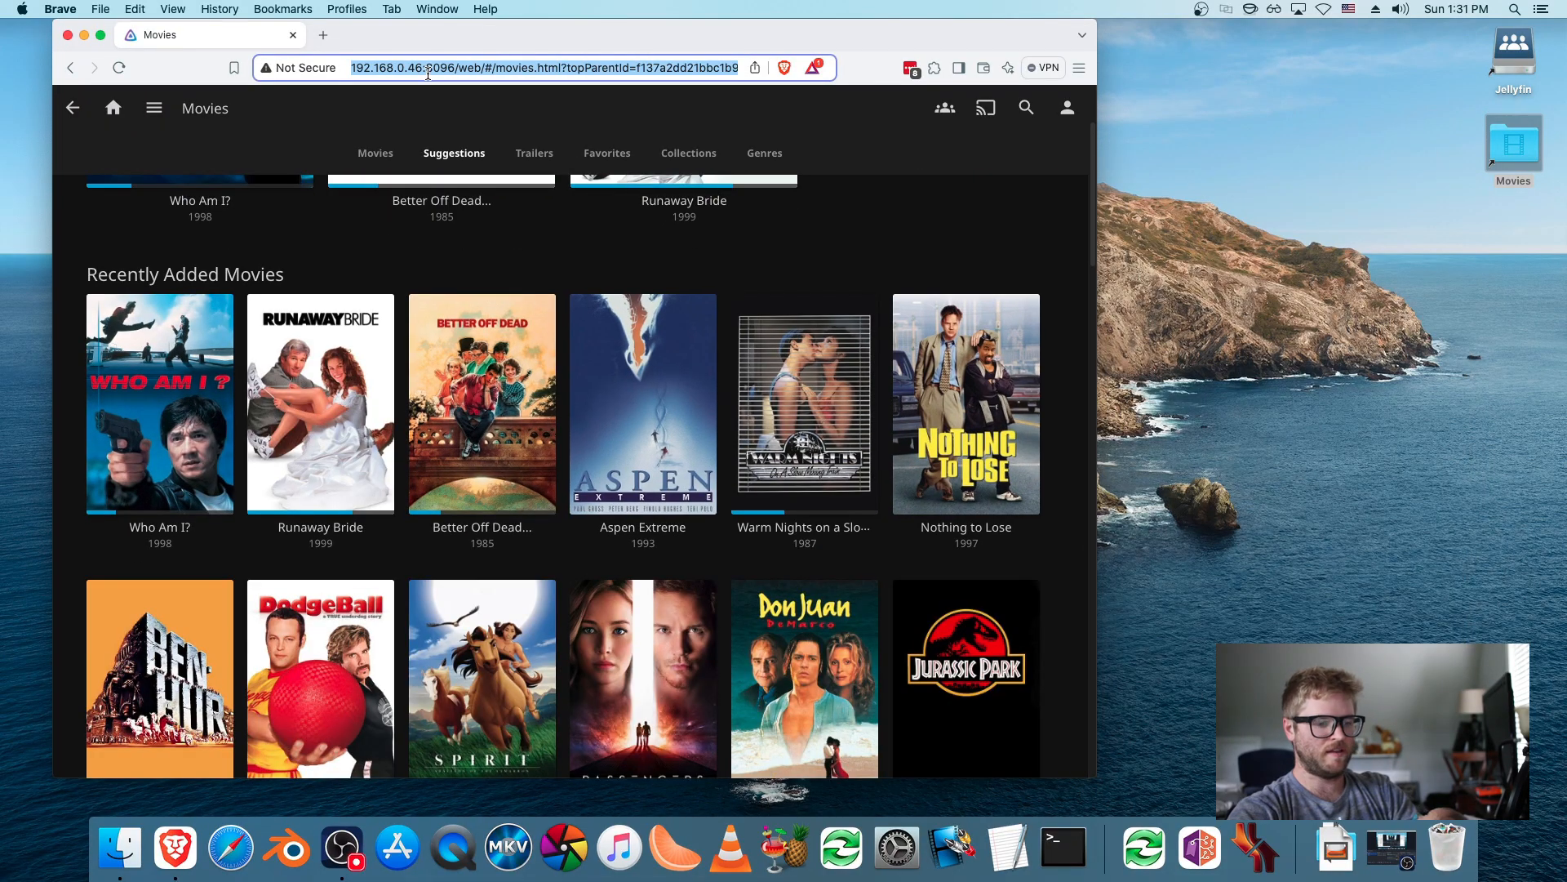
key(Return)
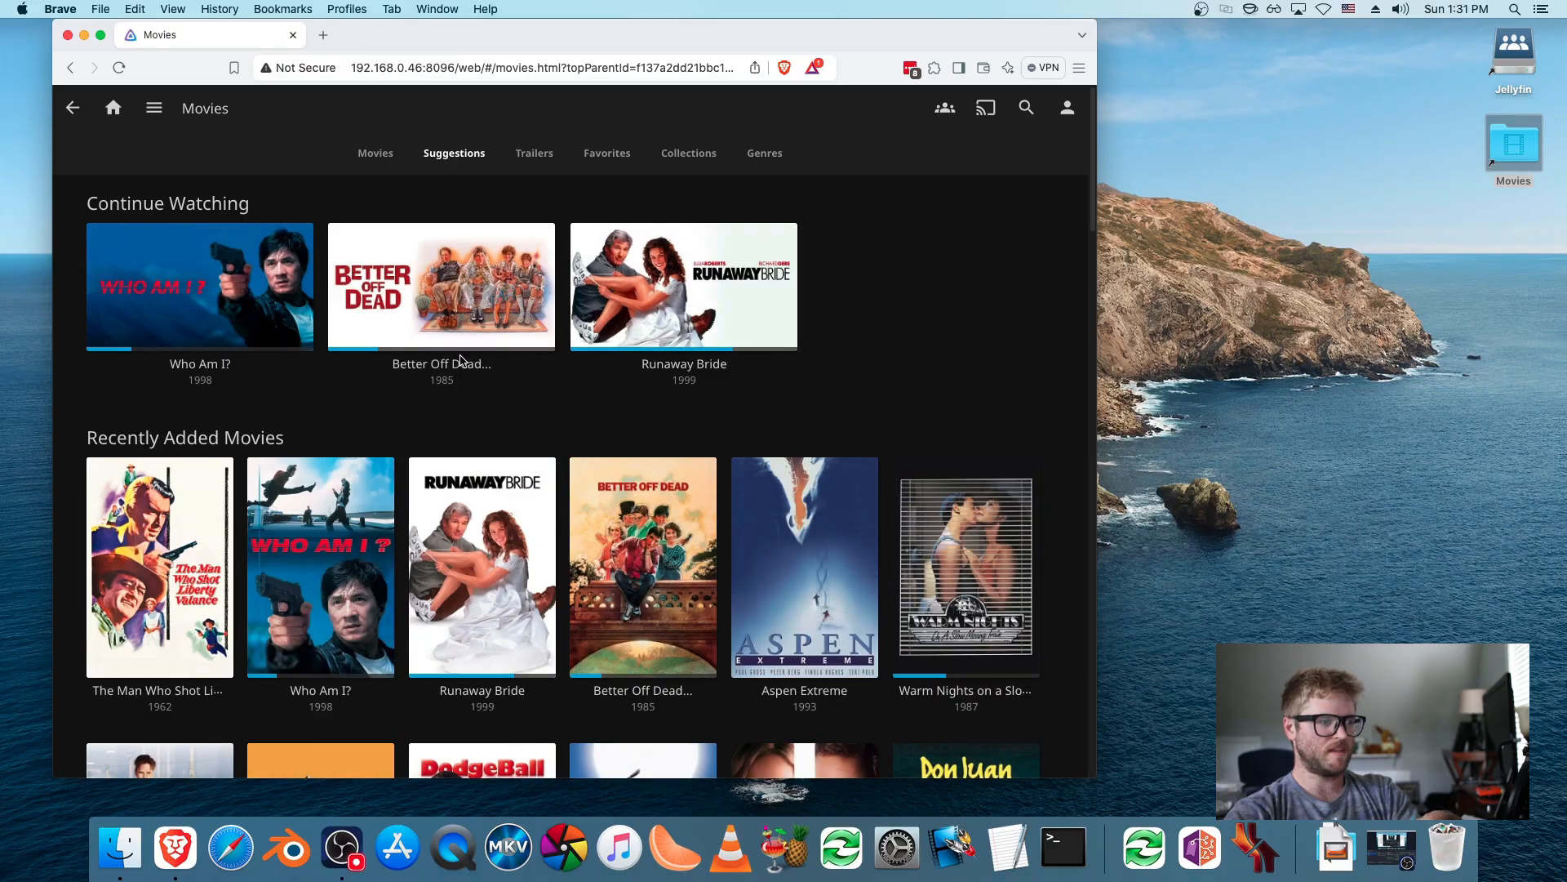
- Play The Man Who Shot Liberty Valance with the non-default English - MOV_TEXT subtitles, check the timing around 1 hour 47 minutes and pause
click(184, 563)
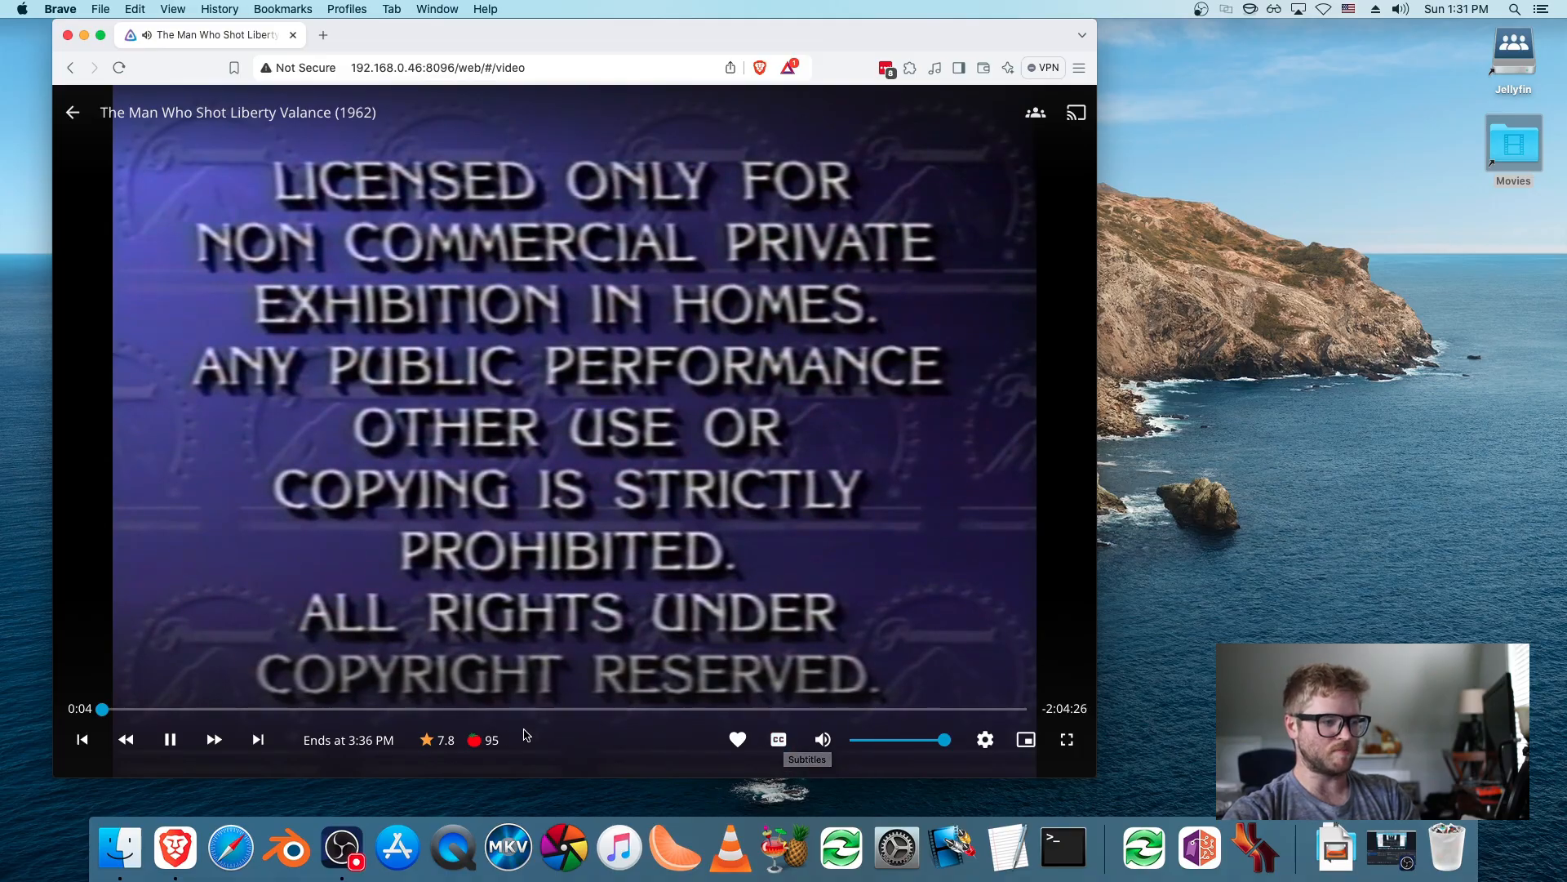
click(768, 739)
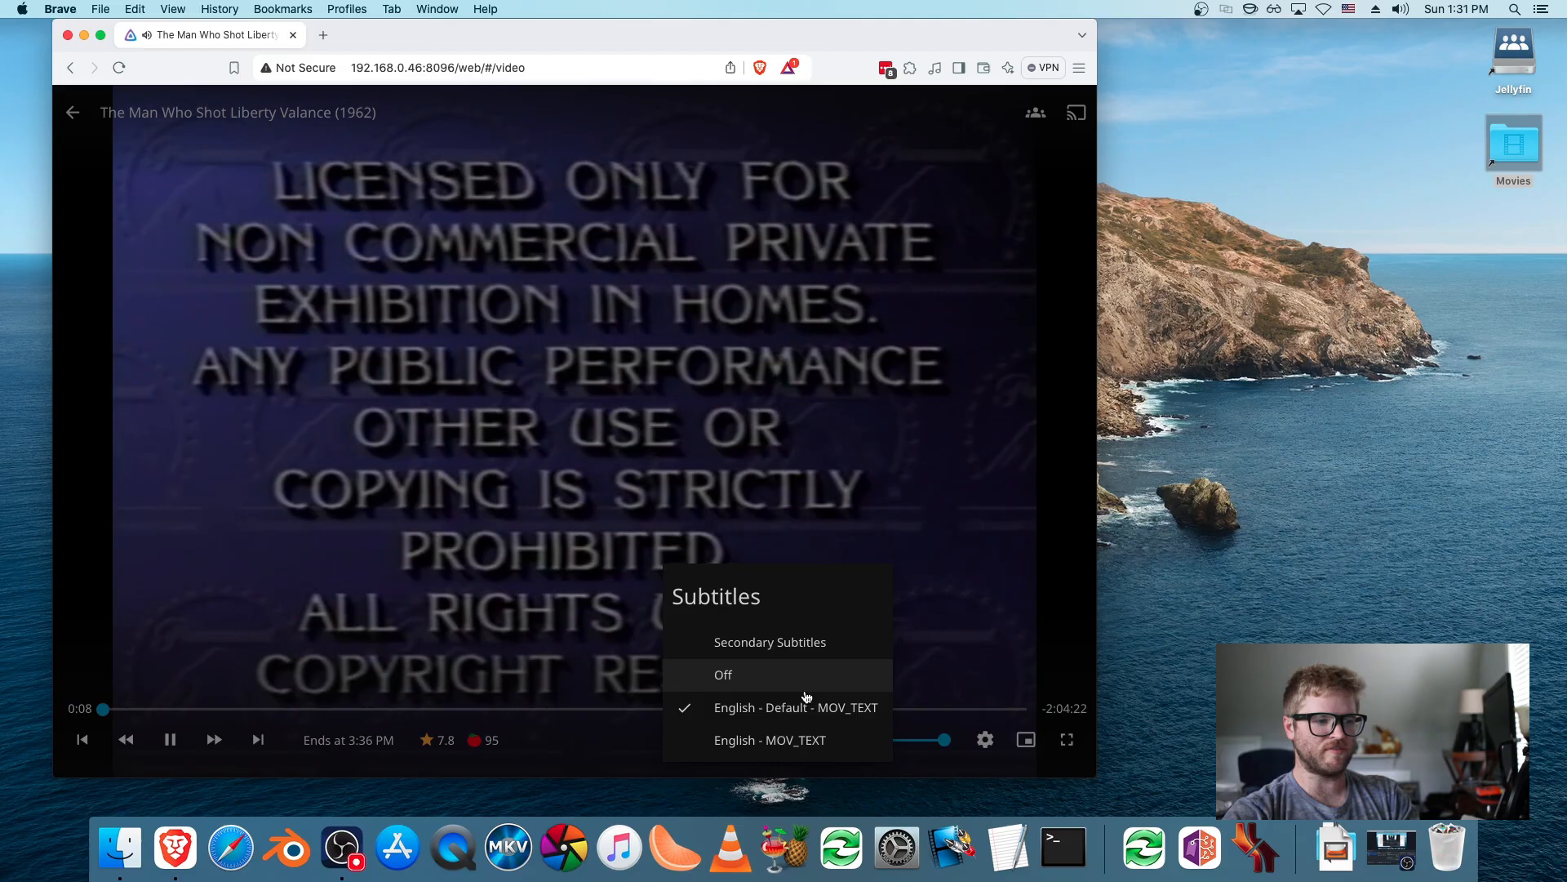
click(771, 741)
click(342, 709)
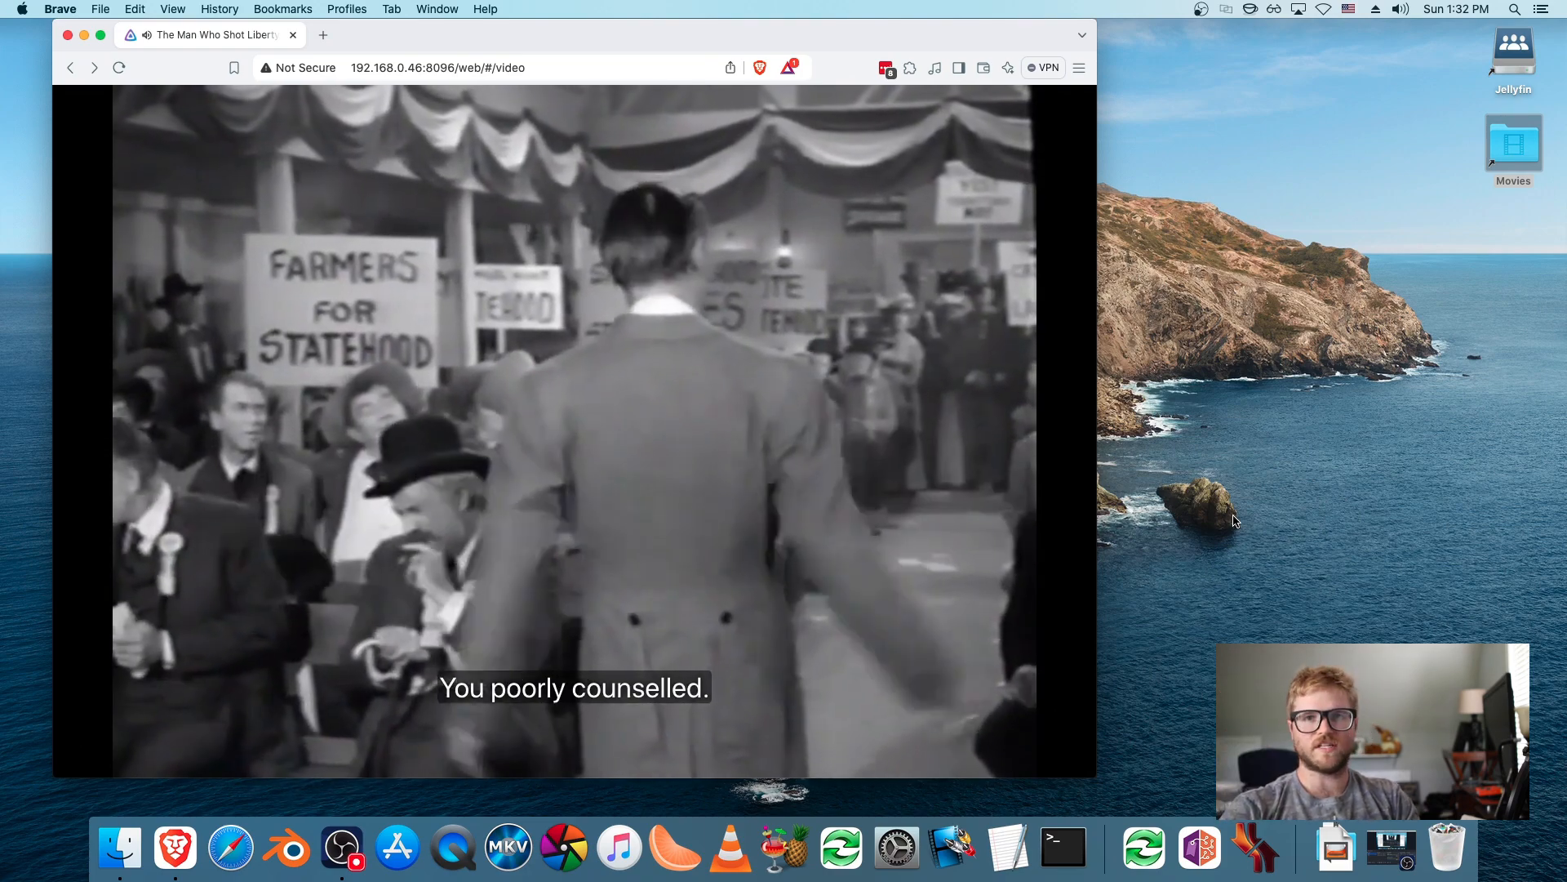
click(170, 739)
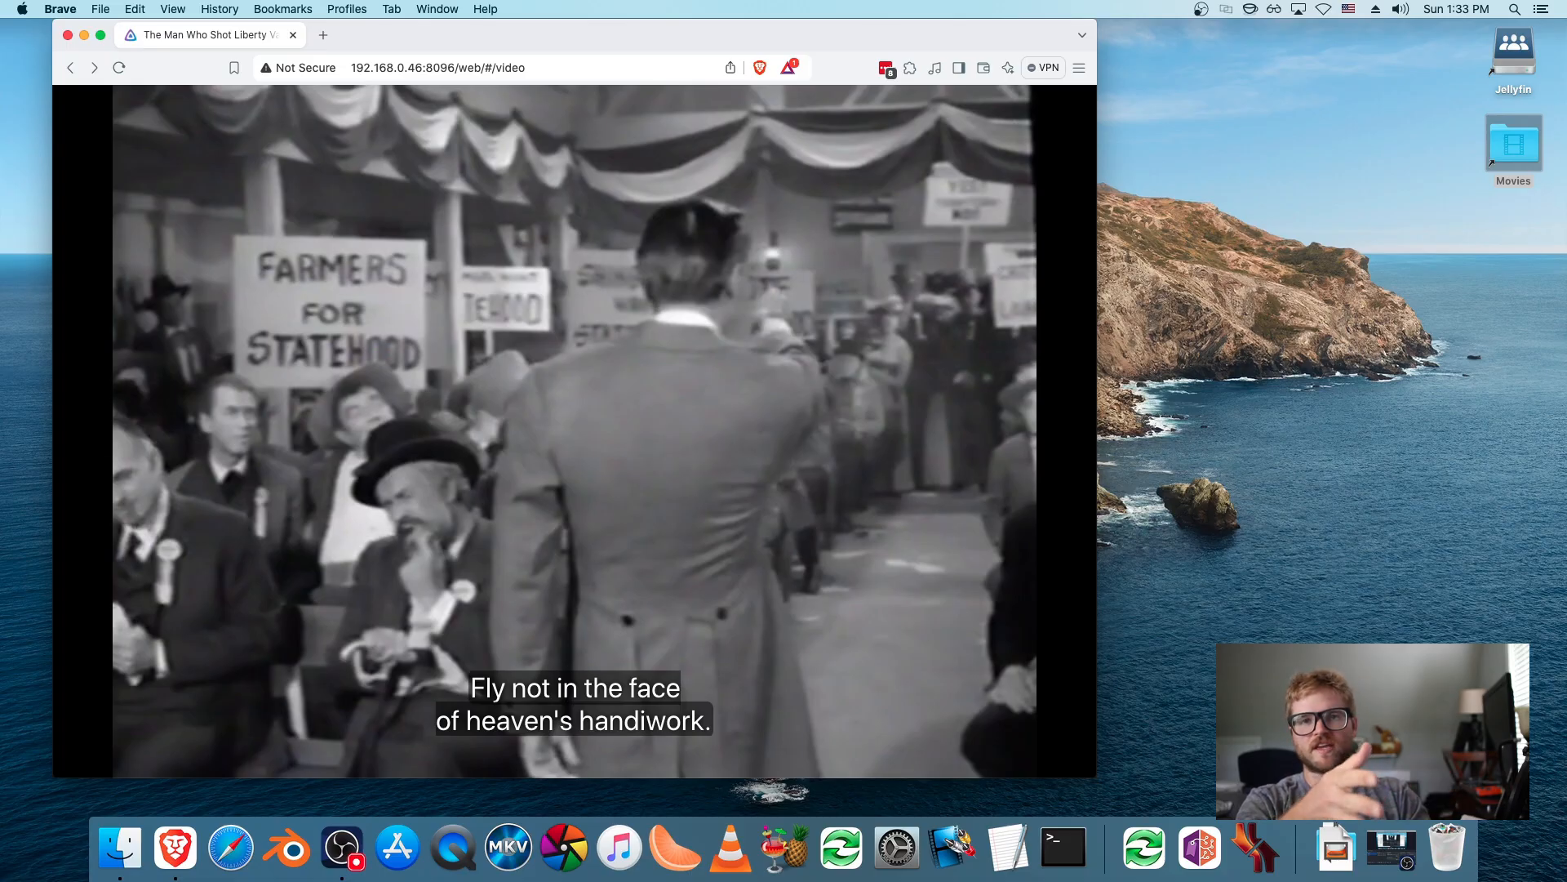
mouse_move(456, 670)
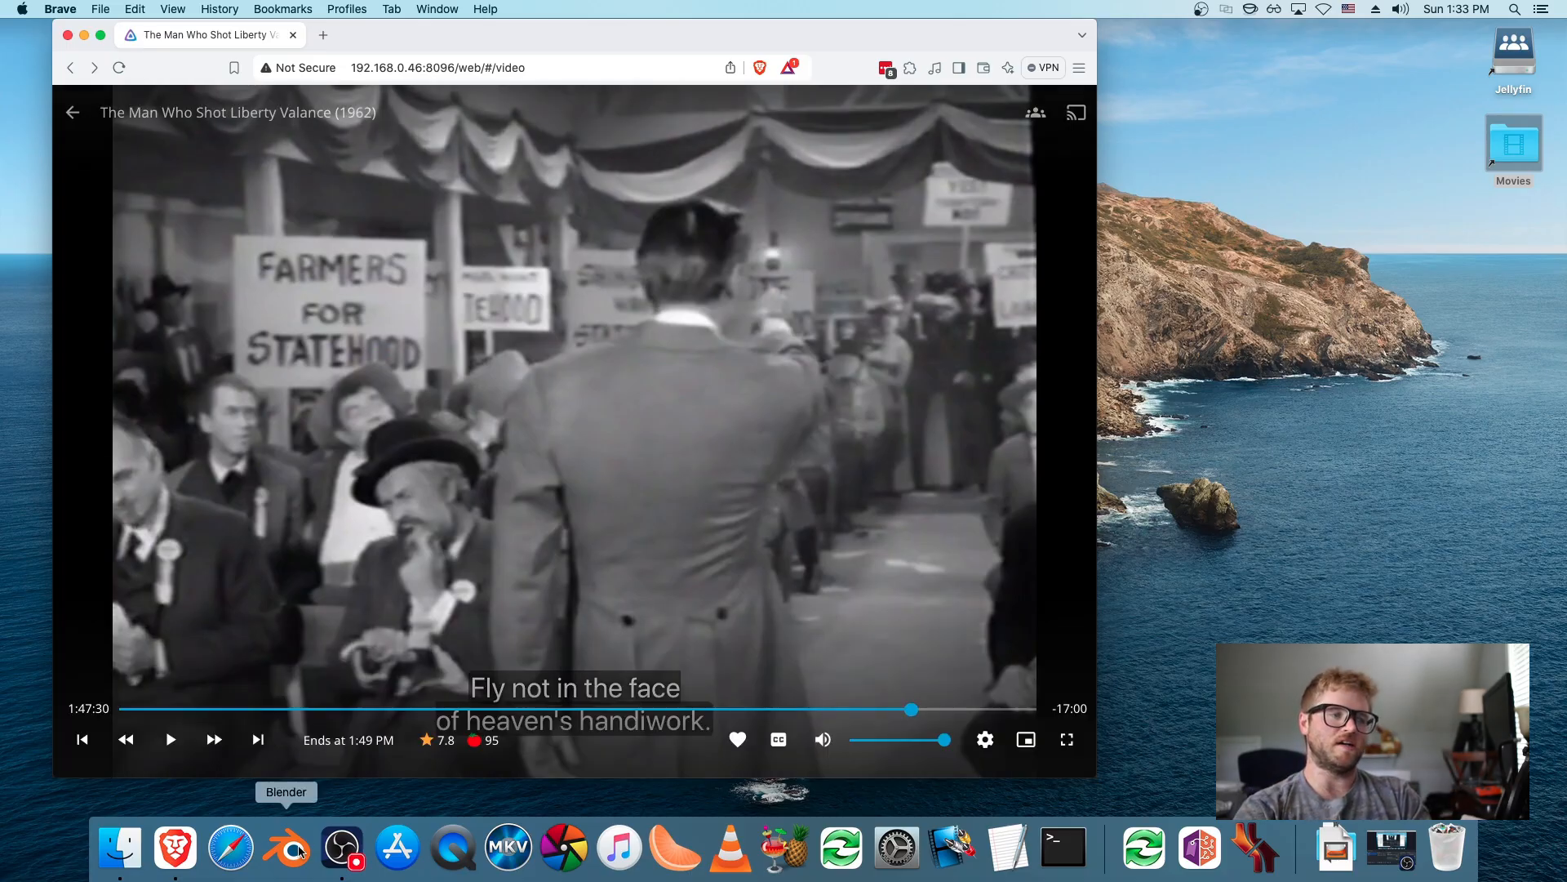